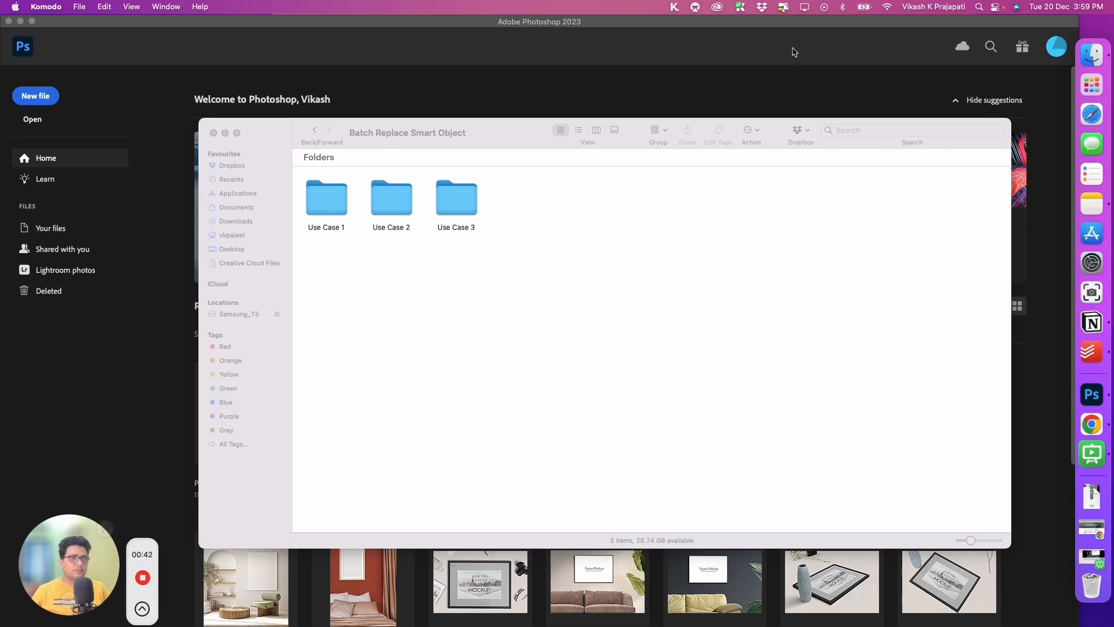
Step: Examine the images in the Minimal Design folder inside the Use Case 1 folder
double_click(329, 197)
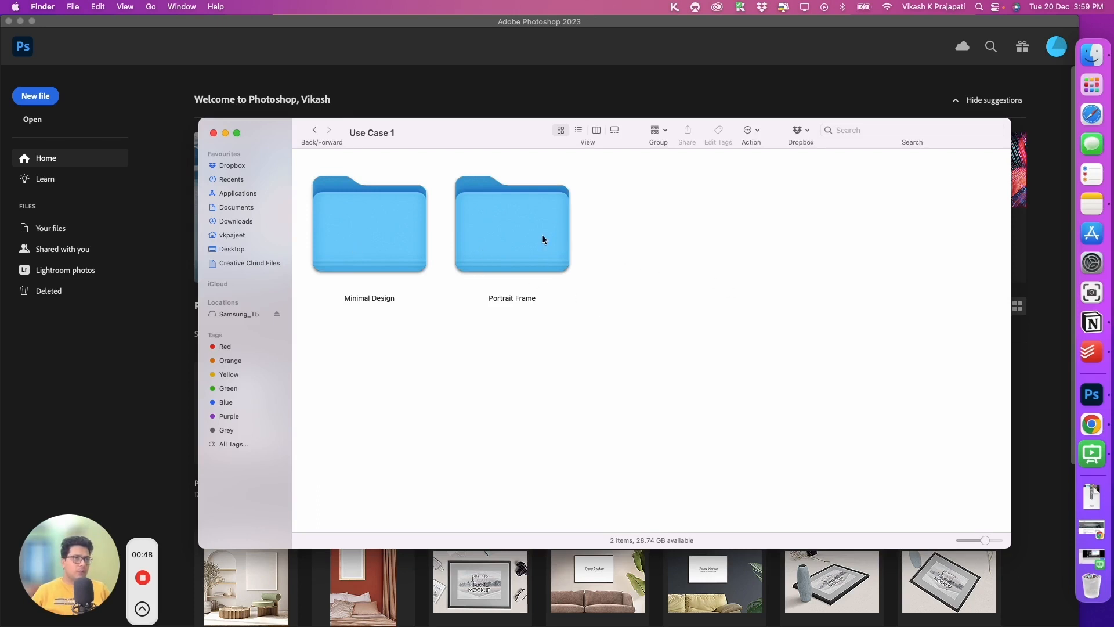
double_click(384, 242)
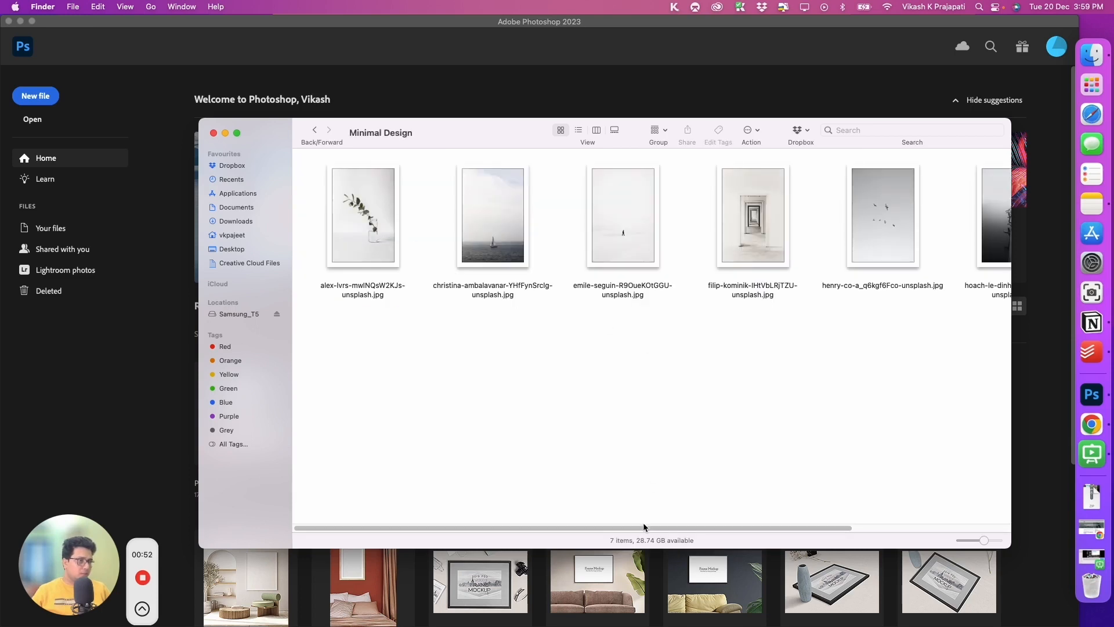
left_click_drag(643, 527, 547, 522)
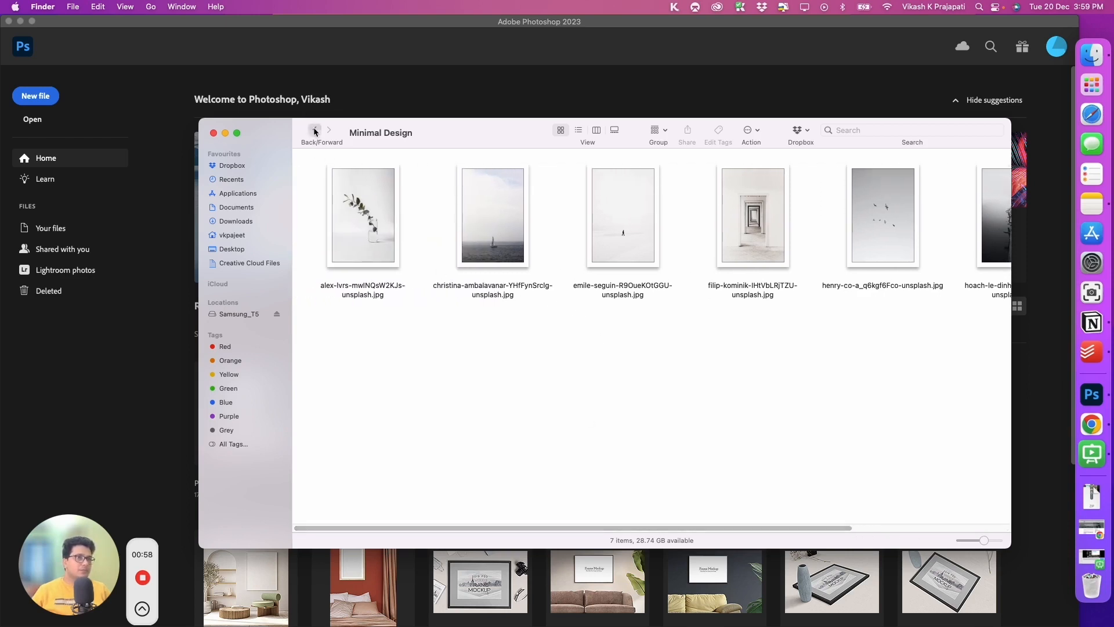
Step: Open Portrait 1.psd from the Portrait Frame folder in Photoshop and activate the Move tool
left_click(315, 132)
double_click(532, 236)
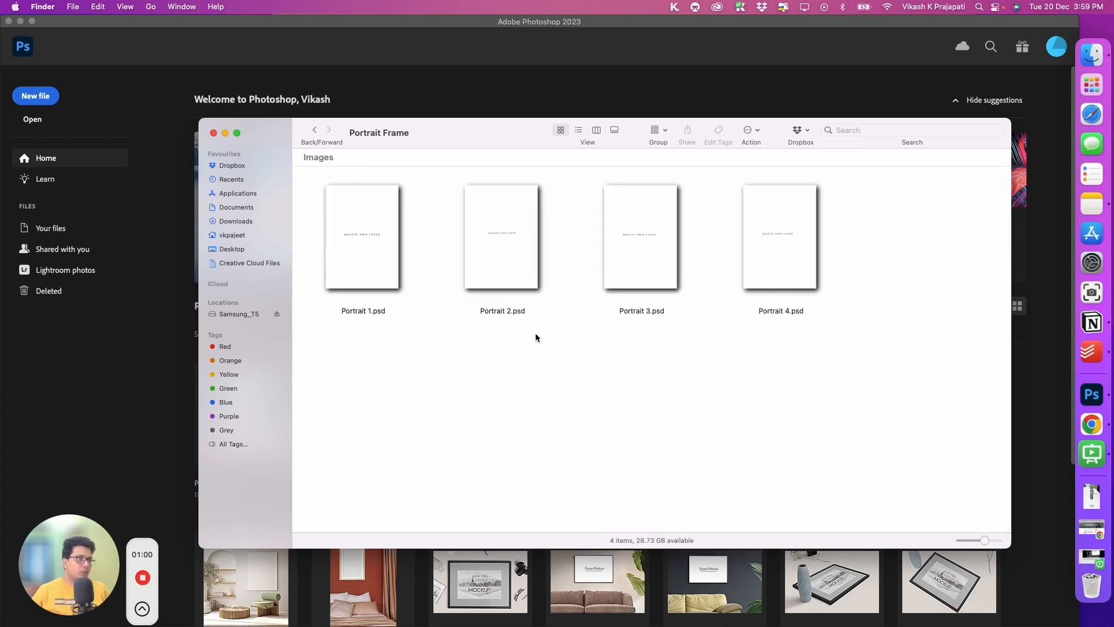
left_click(349, 239)
left_click_drag(356, 233, 97, 285)
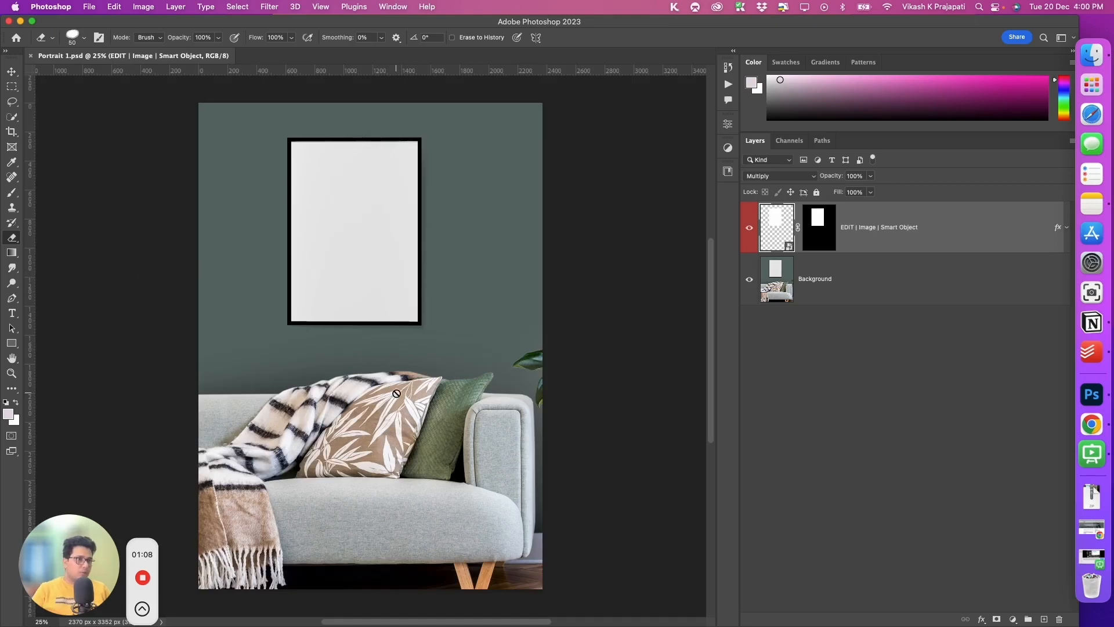
key("v")
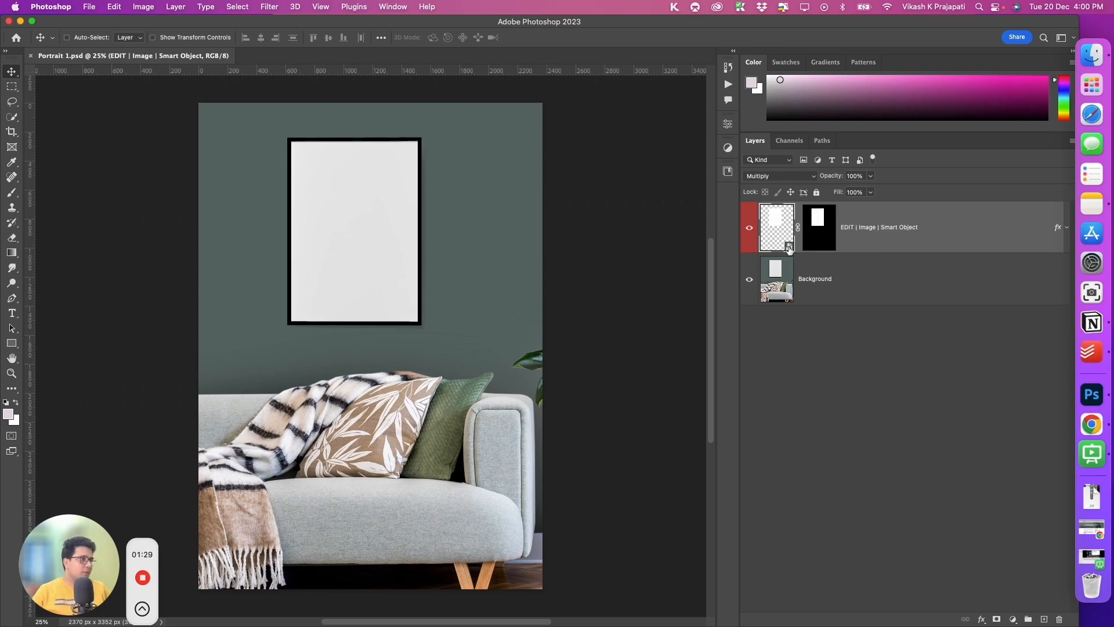
Step: Open the contents of the EDIT | Image | Smart Object layer and place the wooden pier photo from the Minimal Design folder
double_click(789, 249)
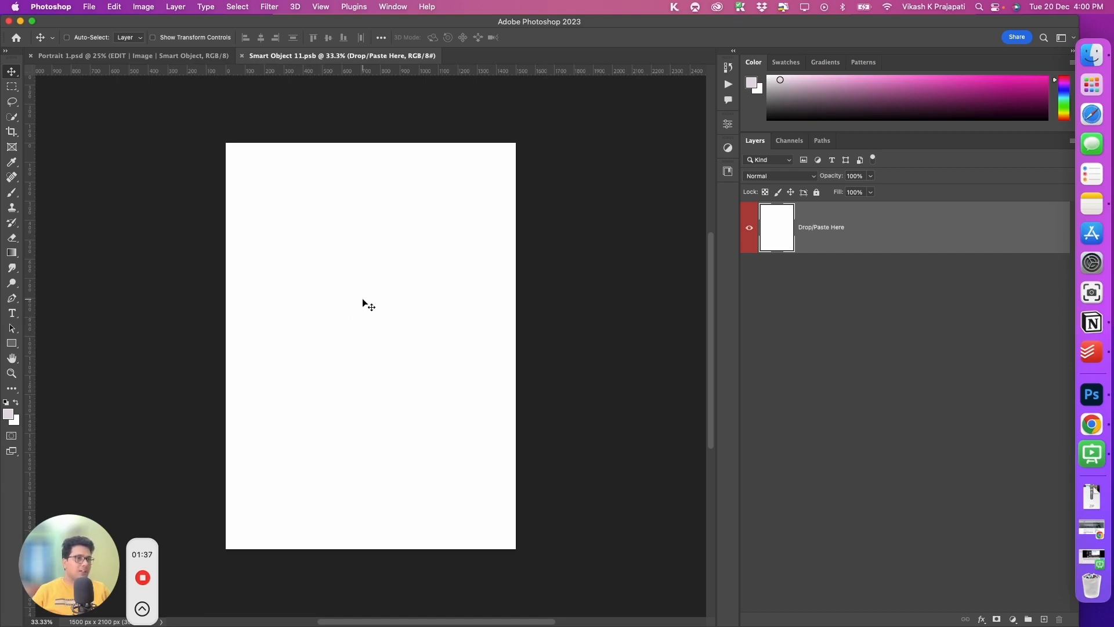
key("ctrl+Up")
left_click(831, 141)
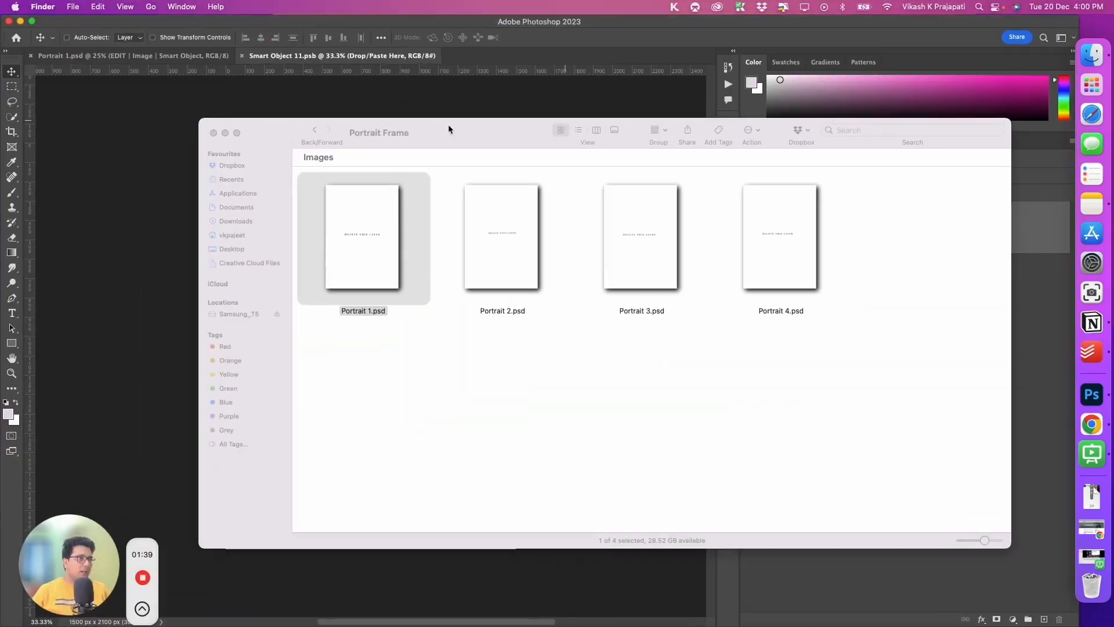
left_click(315, 131)
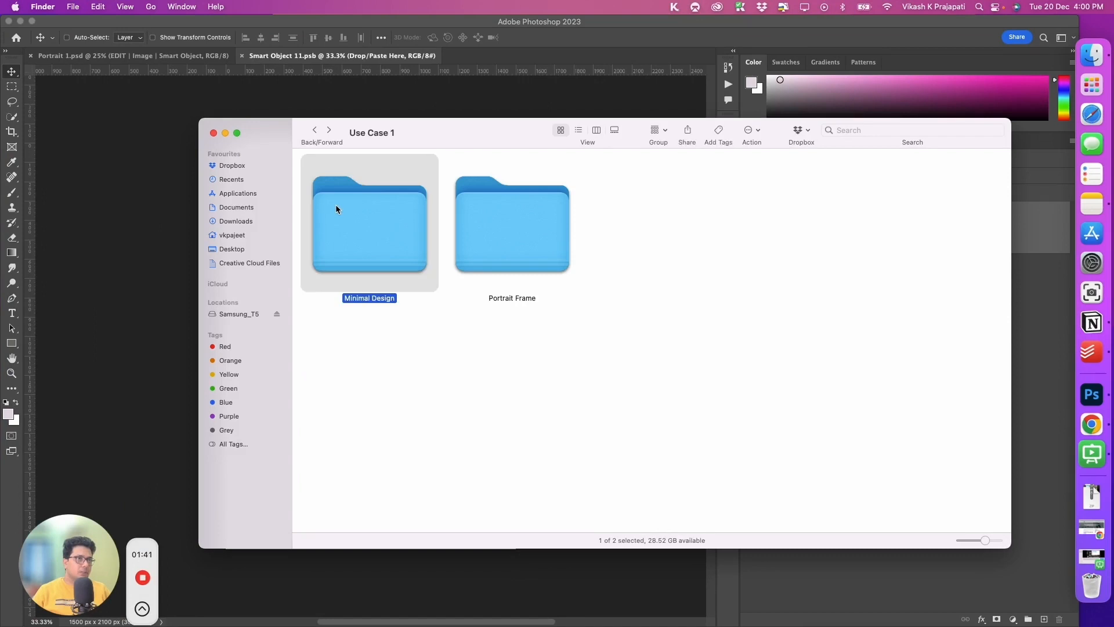
double_click(335, 207)
left_click_drag(496, 529, 779, 501)
left_click(819, 280)
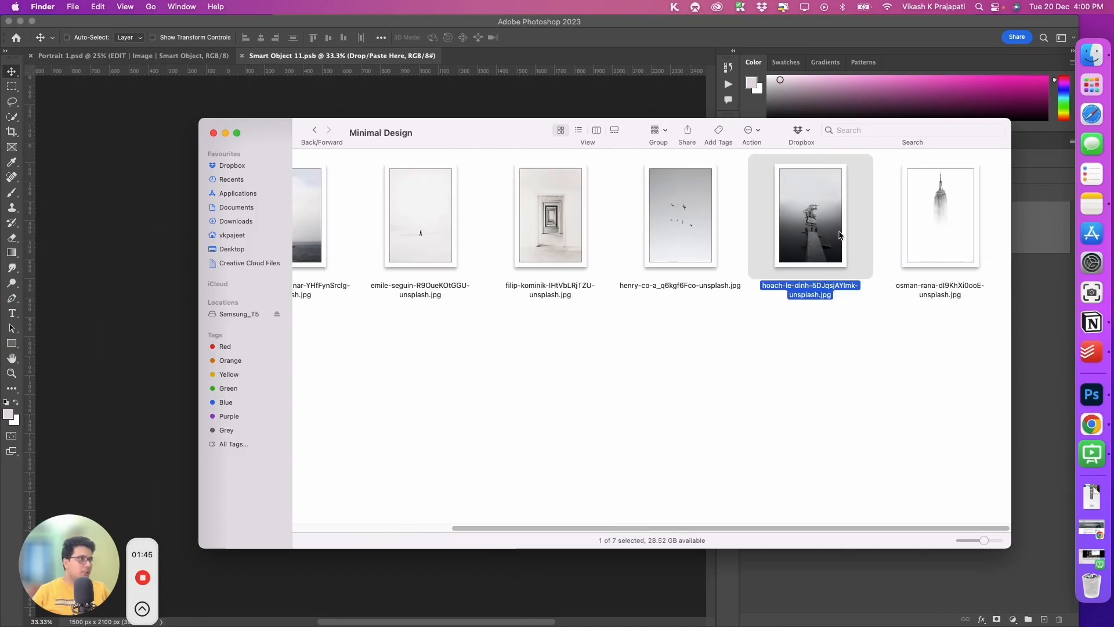
left_click_drag(837, 213, 124, 295)
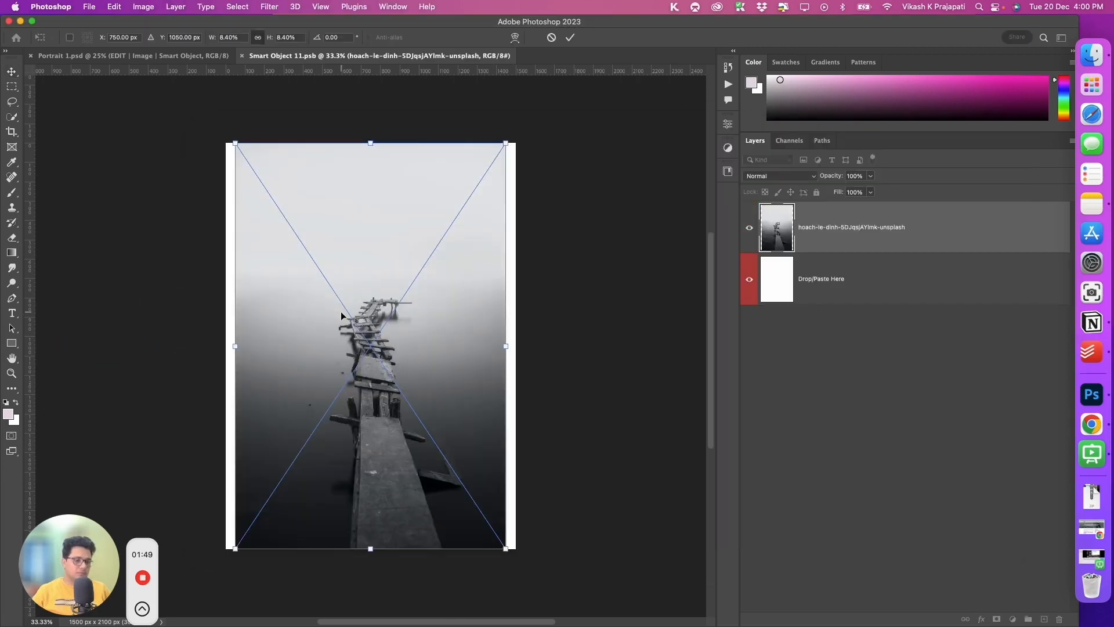
key("Return")
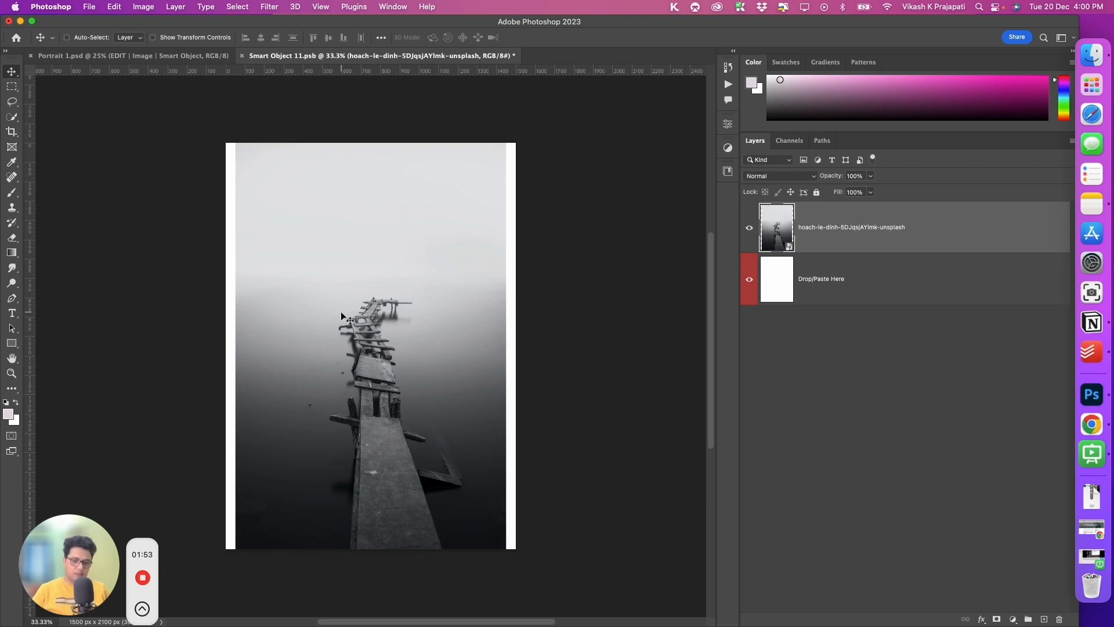
Step: Scale the placed pier photo to about 9.07% and shift it upward so it covers the whole canvas
key("super+t")
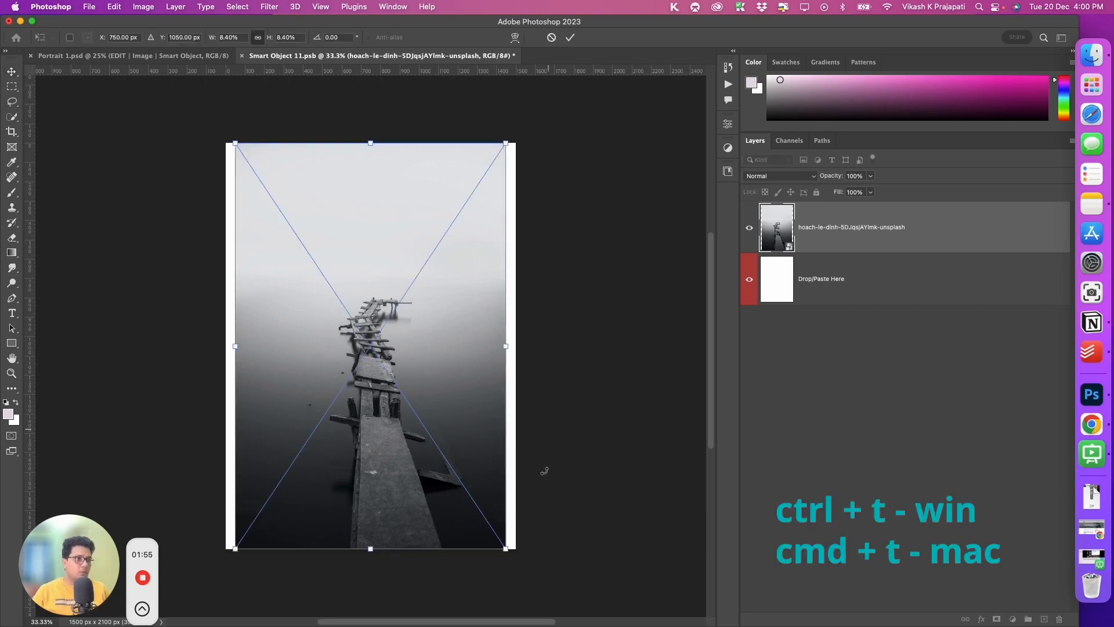
left_click_drag(507, 549, 531, 564)
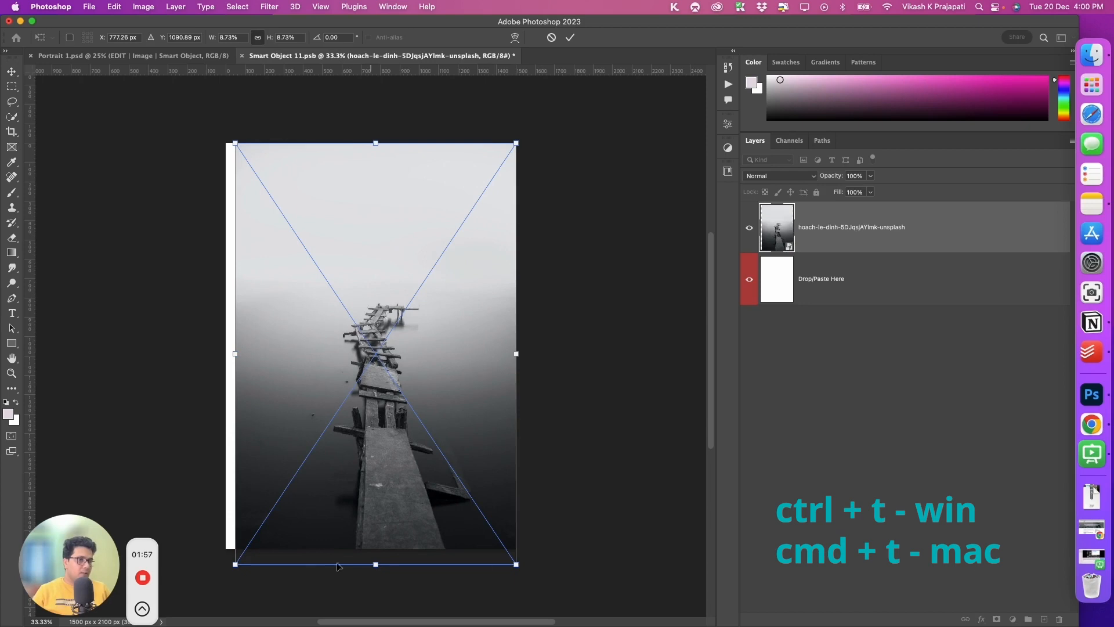
left_click_drag(235, 565, 223, 583)
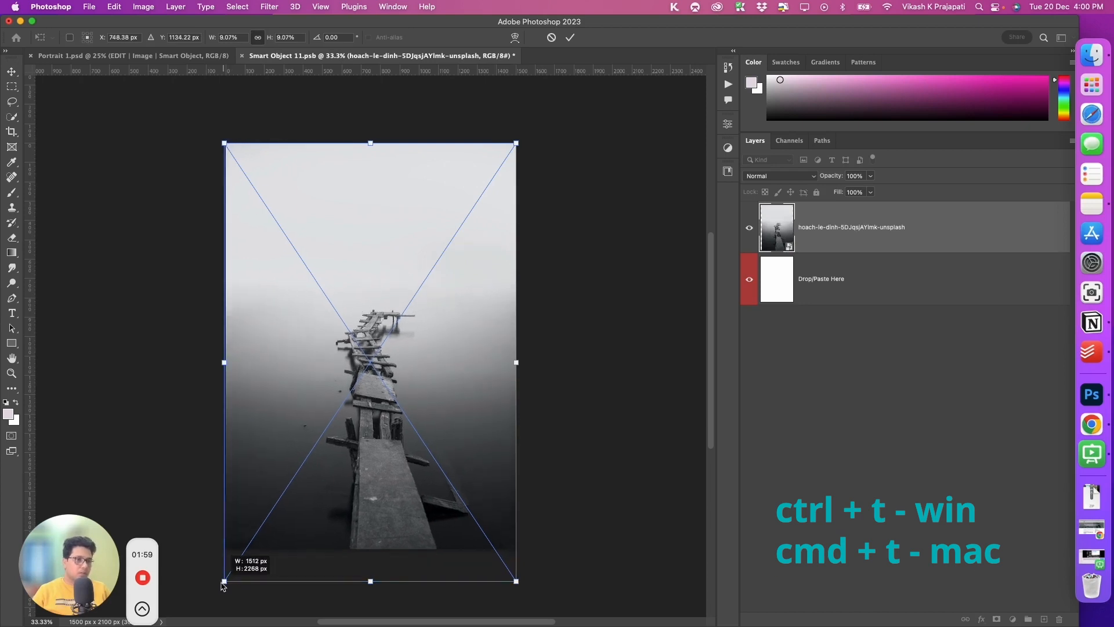
left_click_drag(371, 486, 375, 458)
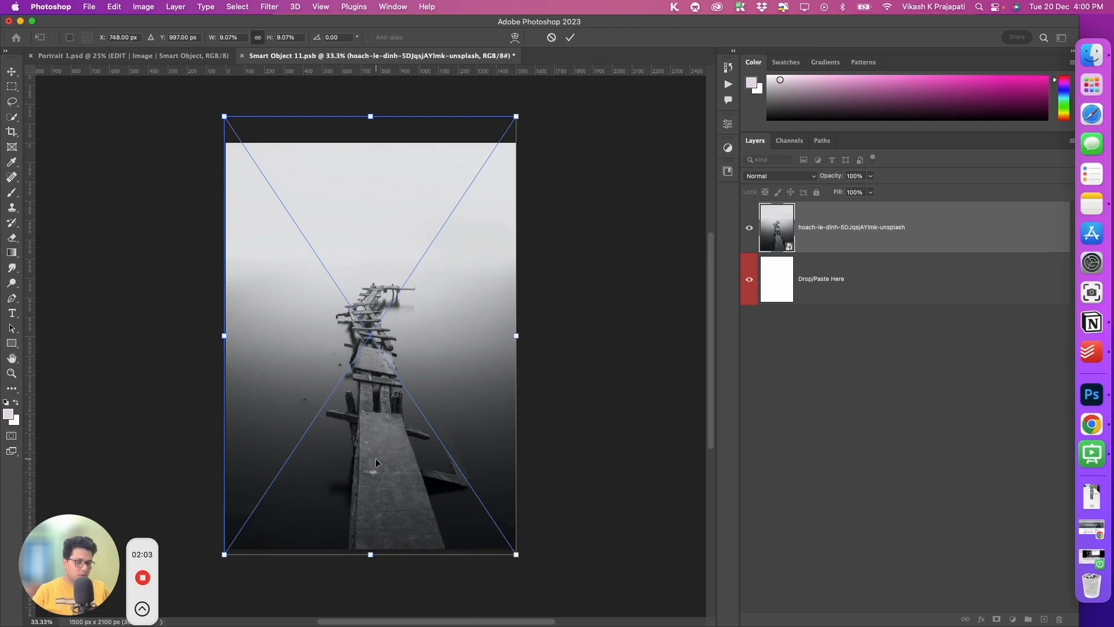
key("Return")
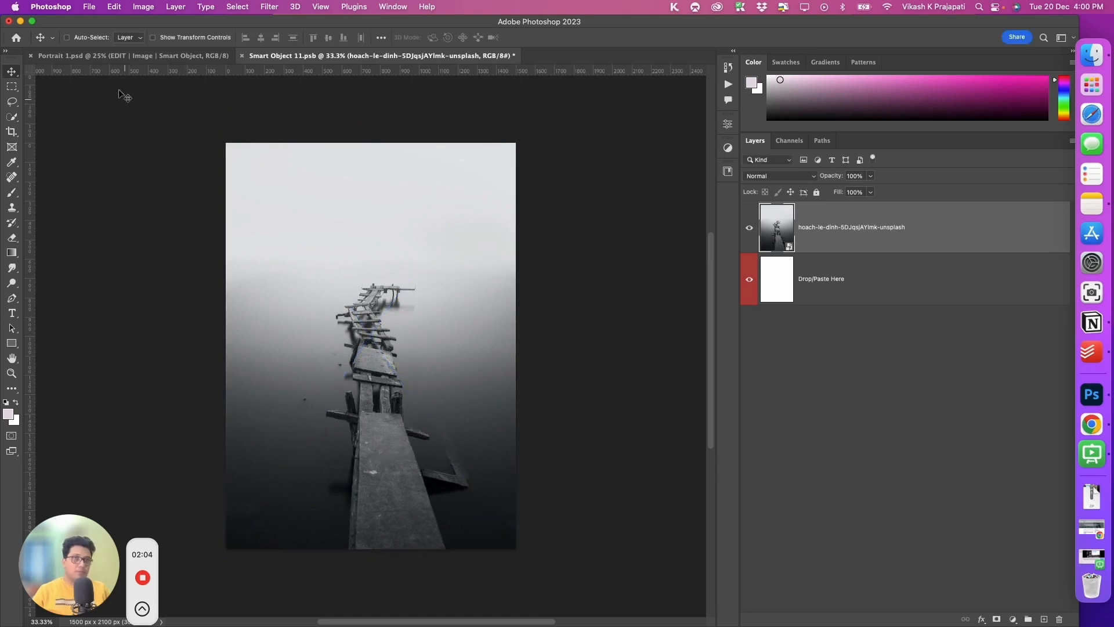
Step: Save the smart object's contents and close its document to return to Portrait 1.psd
left_click(90, 7)
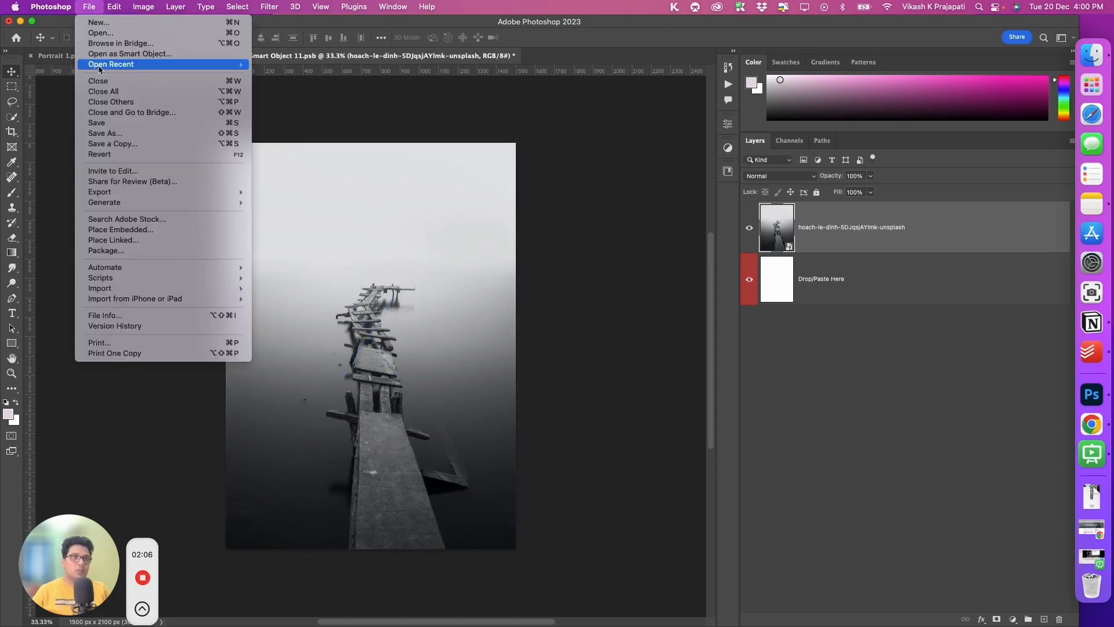
left_click(103, 123)
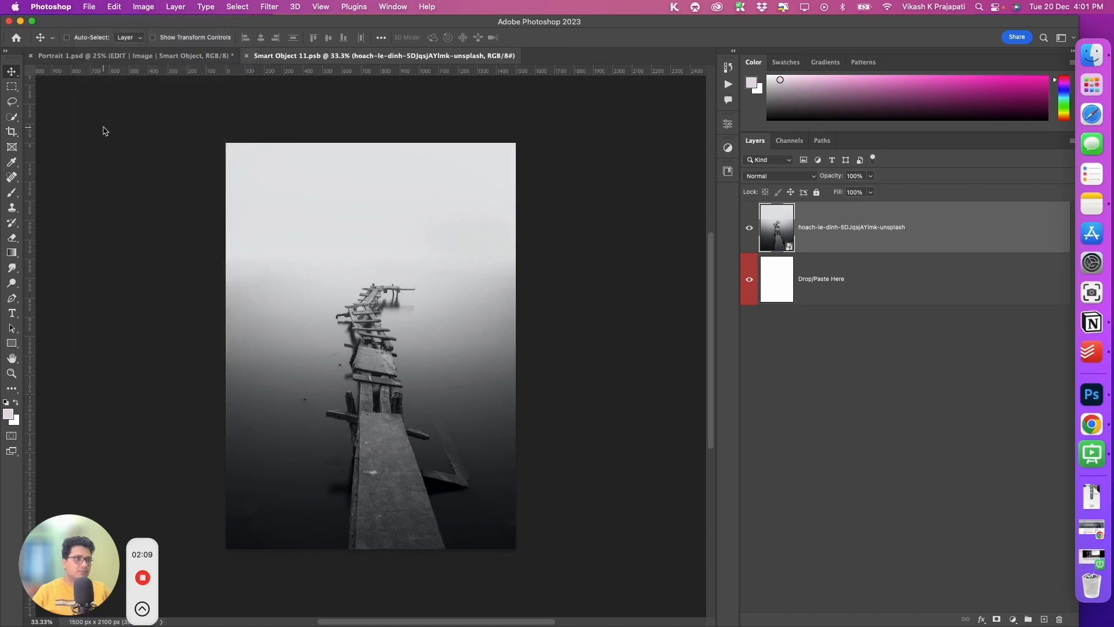
left_click(246, 56)
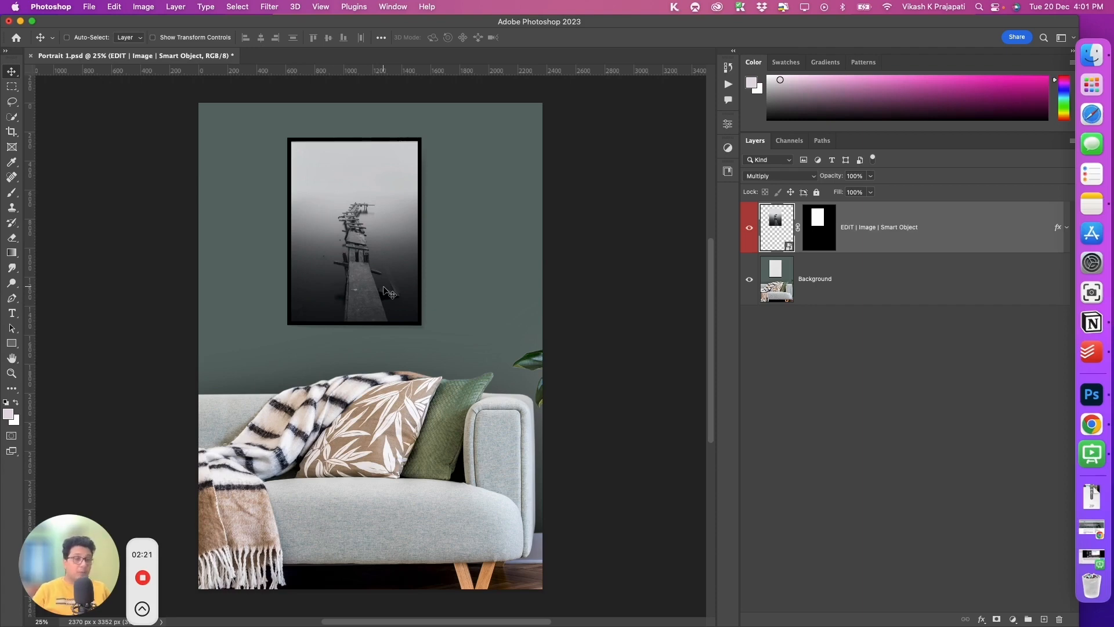
Step: Undo the smart object update in Portrait 1.psd
key("super")
key("super+z")
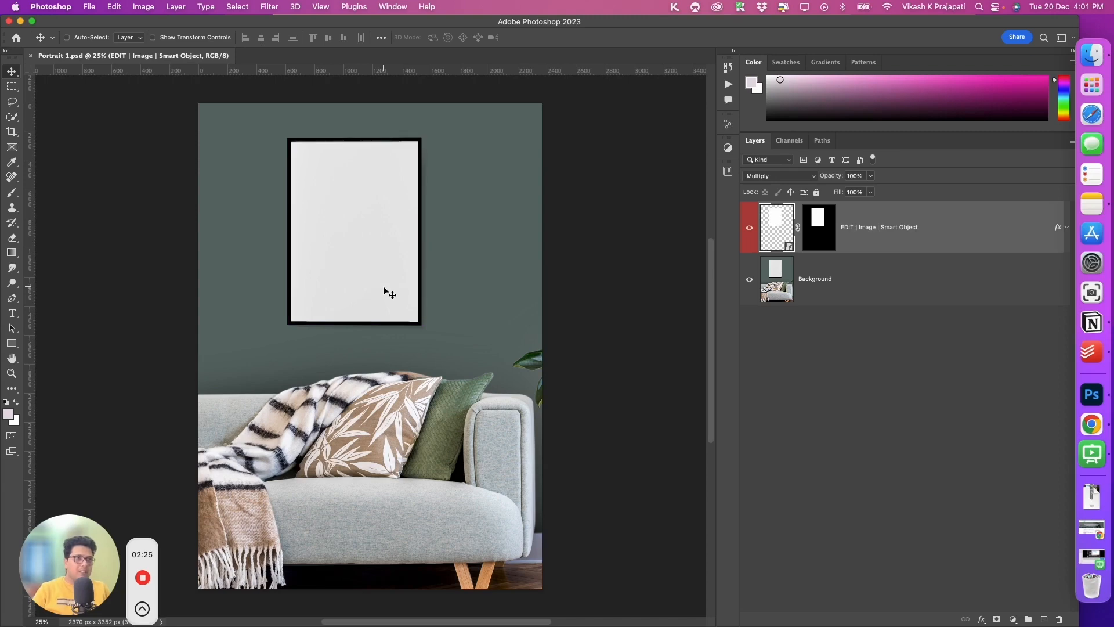
key("super")
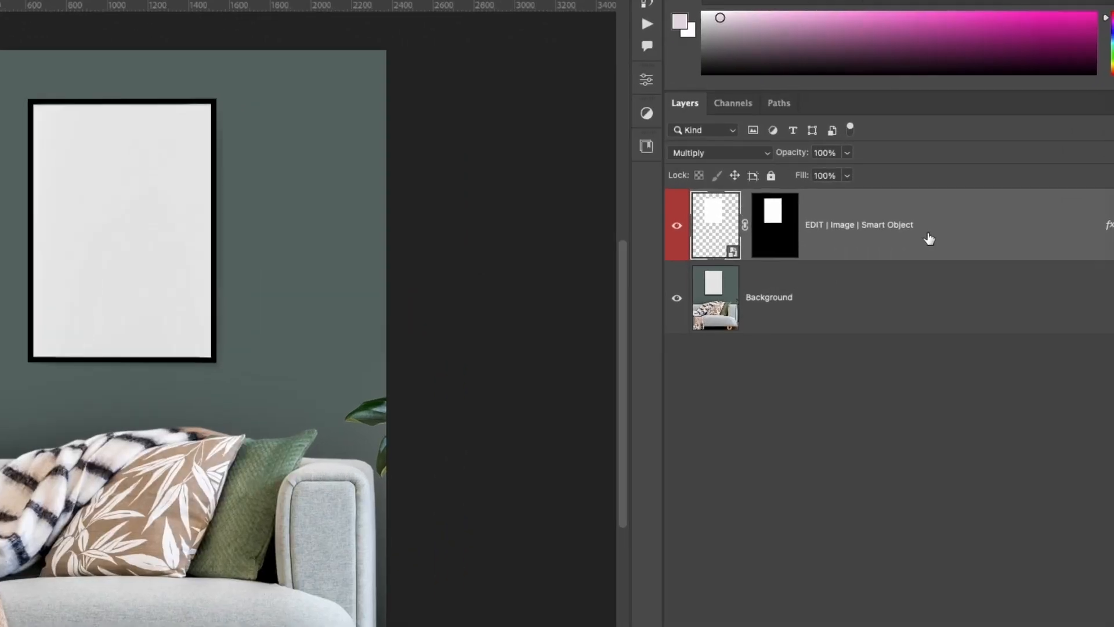
Step: Replace the contents of the EDIT | Image | Smart Object layer with the pier photo from the Minimal Design folder
right_click(929, 237)
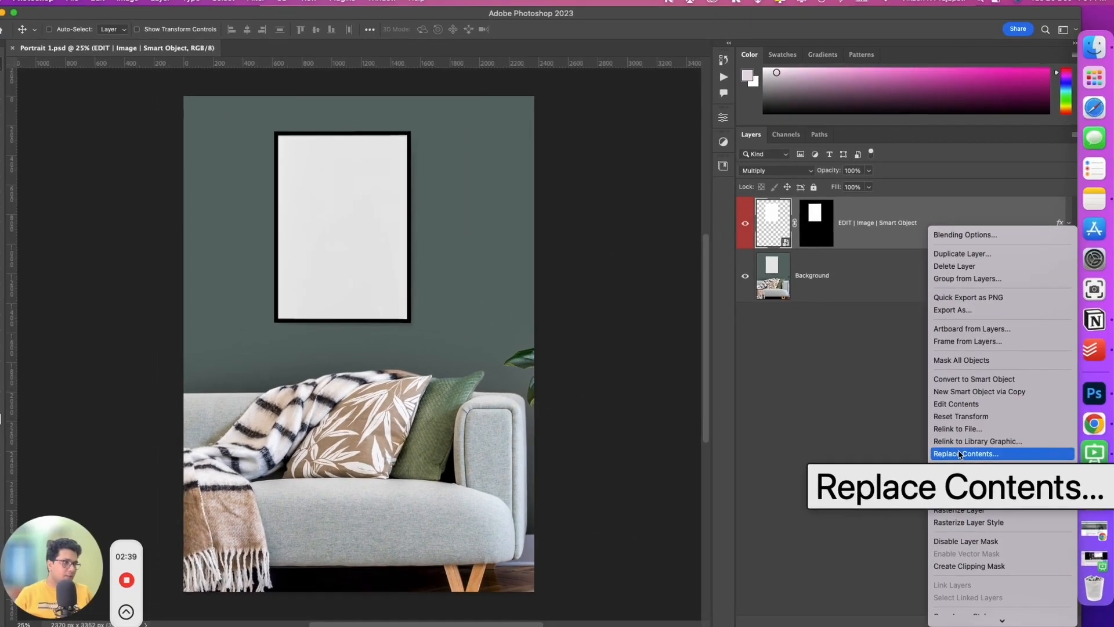
left_click(961, 455)
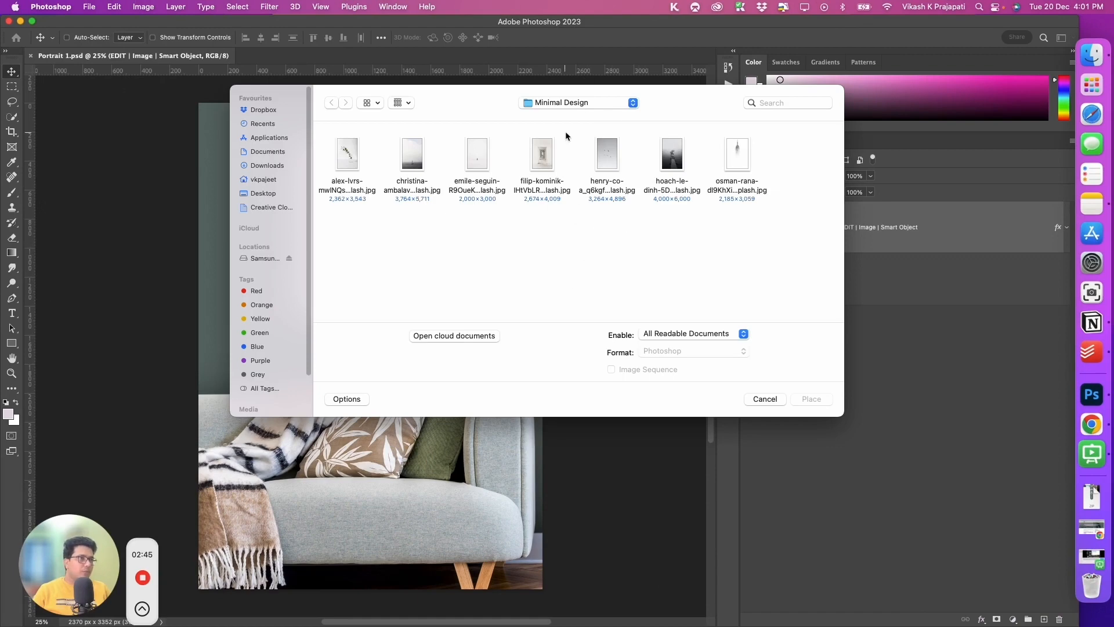
left_click(678, 167)
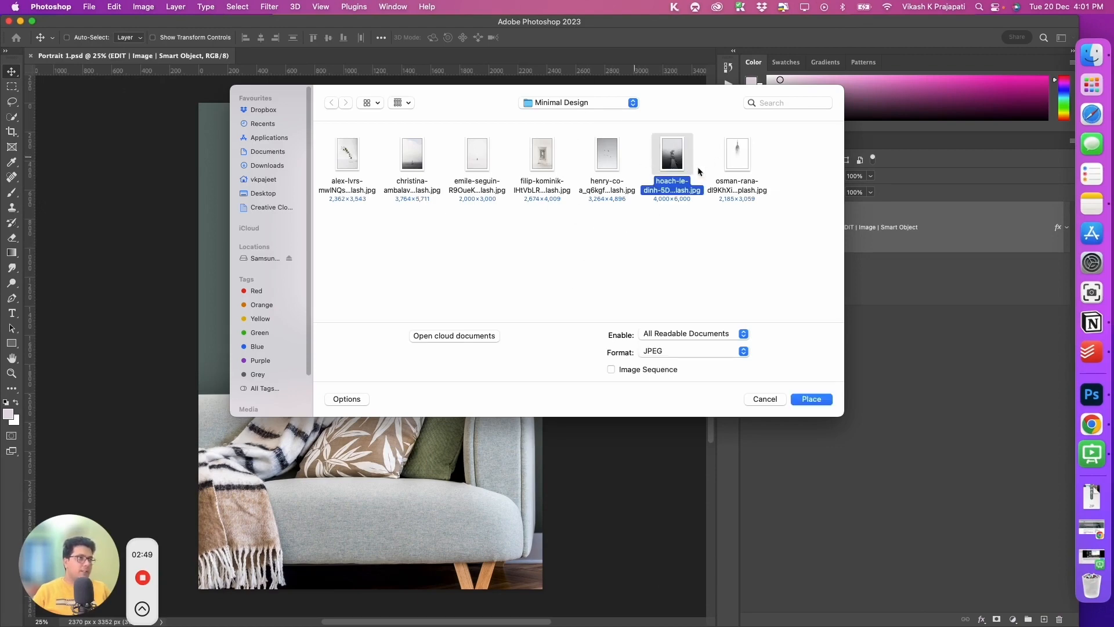
left_click(811, 400)
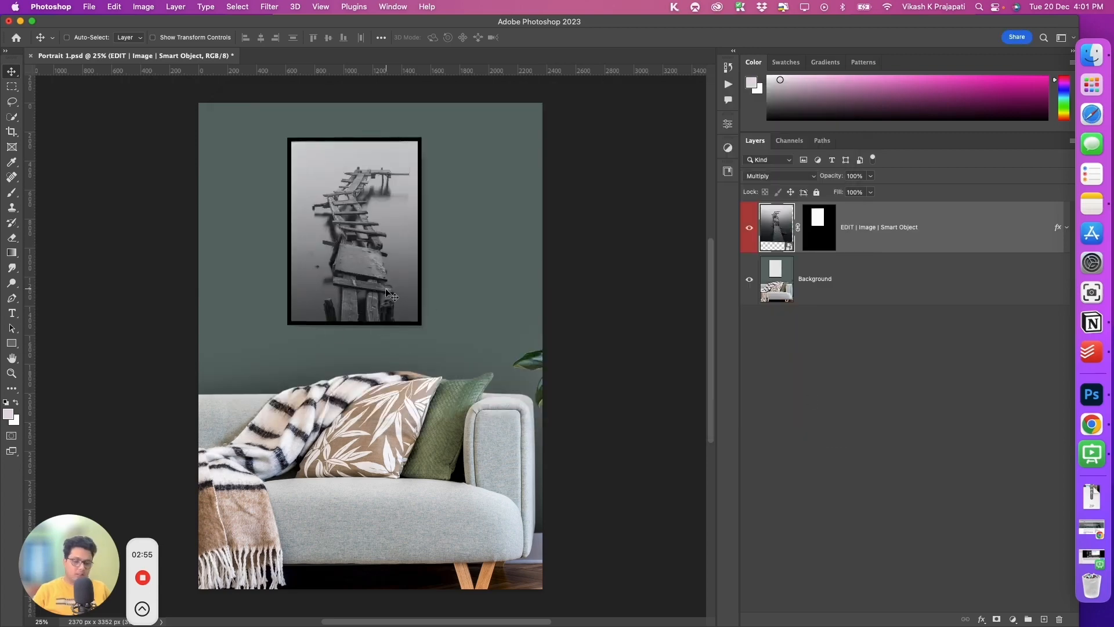
Step: Try to fit the replaced pier photo inside the wall frame by scaling it to about 23.89% and repositioning it
key("ctrl+t")
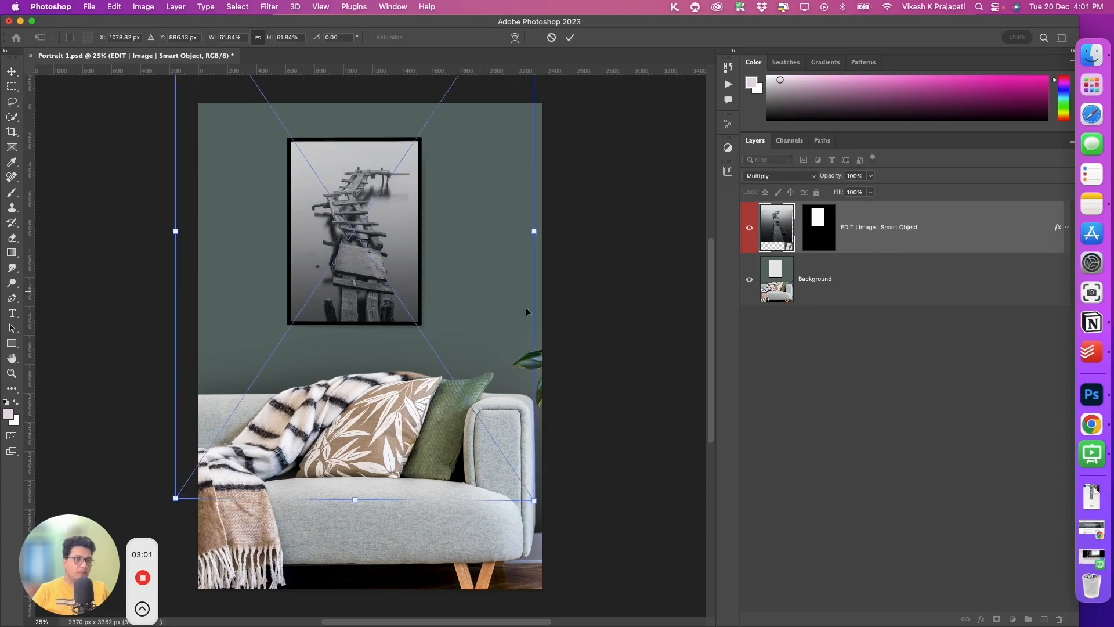
left_click_drag(355, 499, 384, 273)
left_click_drag(382, 194, 377, 239)
left_click_drag(351, 162, 354, 247)
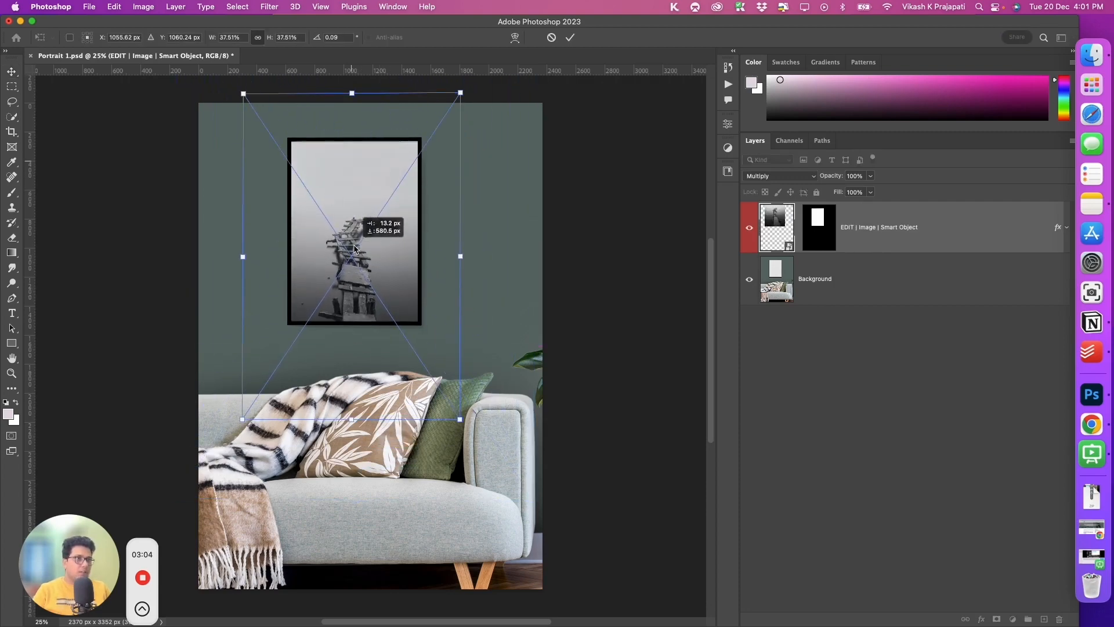
left_click_drag(351, 92, 351, 186)
left_click_drag(348, 255, 355, 207)
left_click_drag(357, 370, 360, 345)
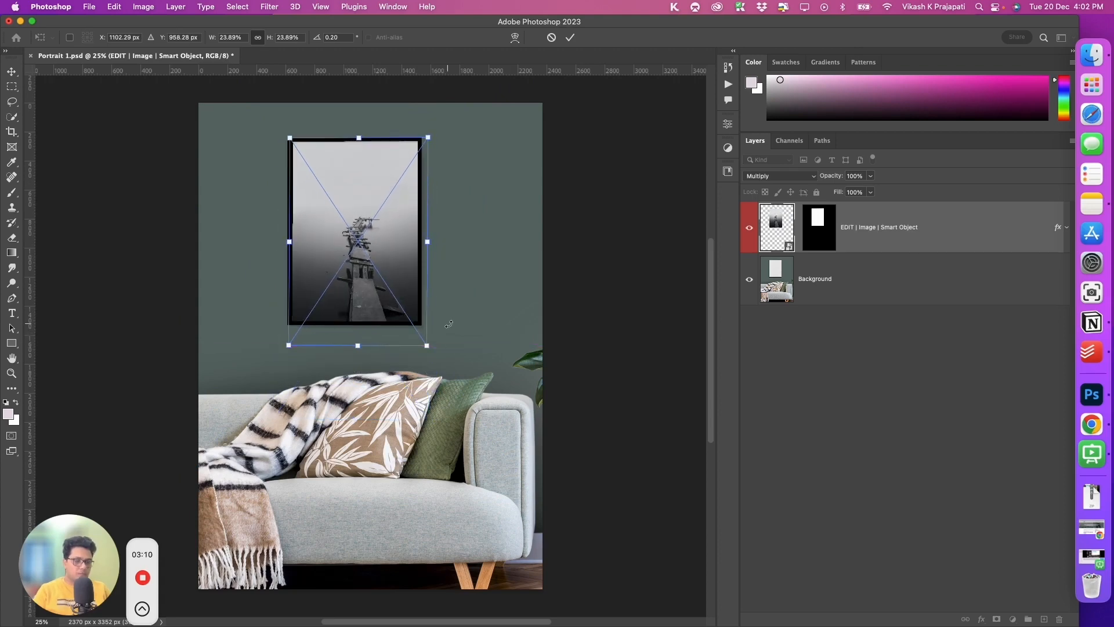
key("Return")
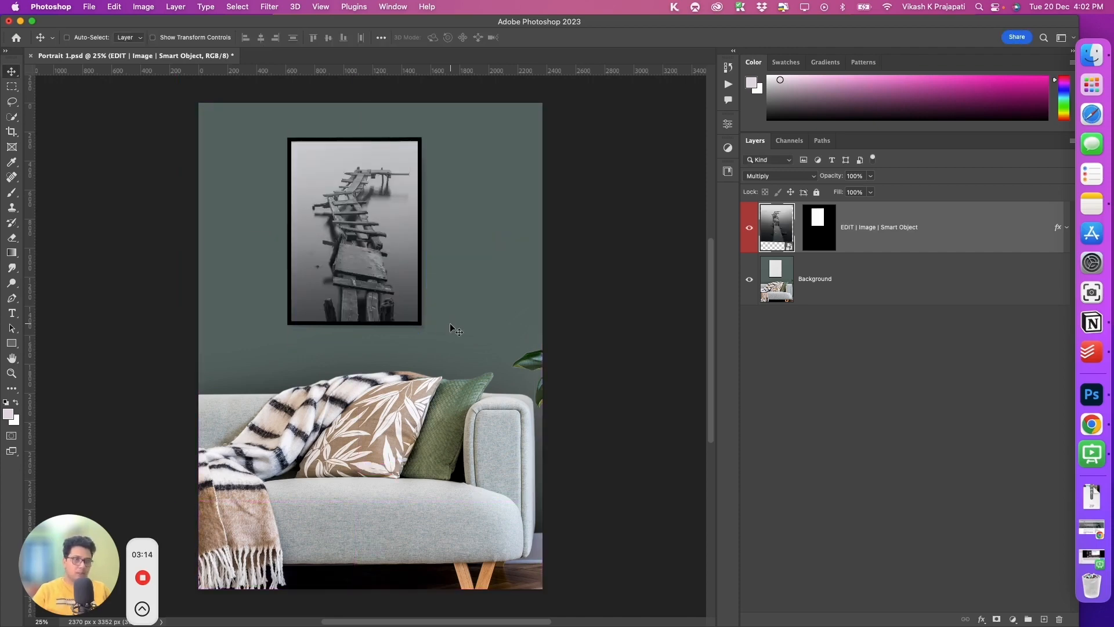
Step: Try scaling the pier photo in the frame down to about 47.82%
key("super+t")
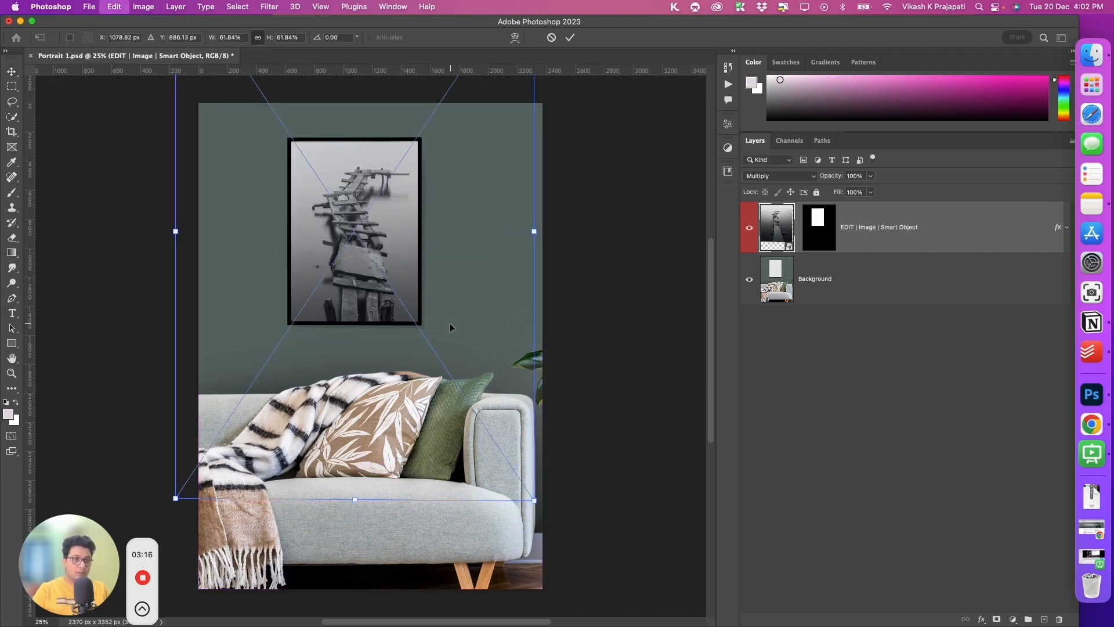
left_click_drag(355, 500, 354, 378)
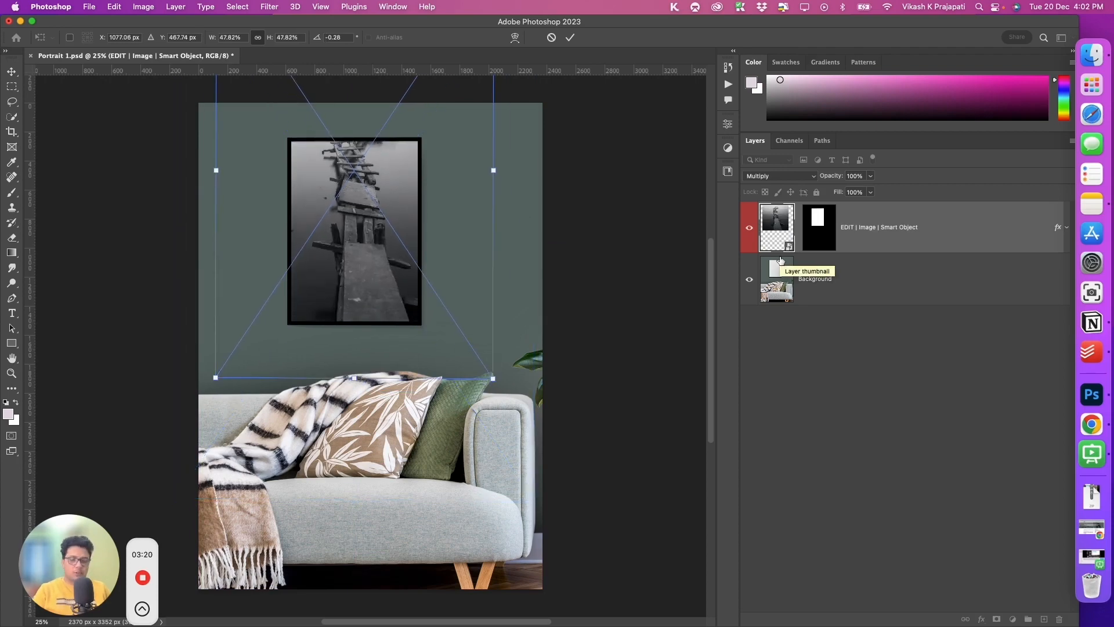
key("Return")
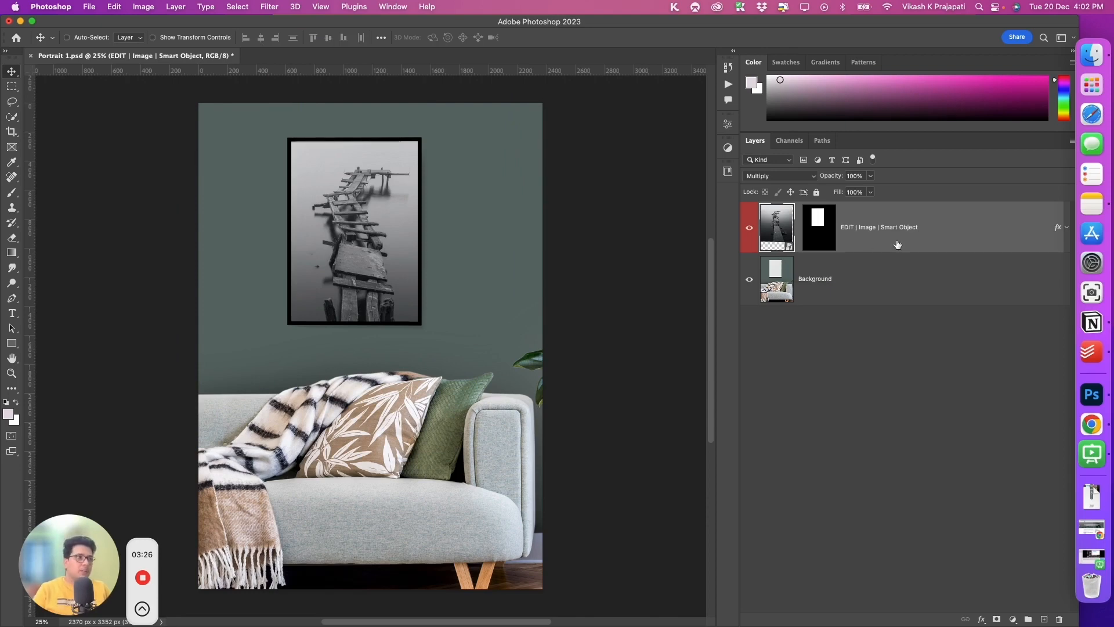
Step: Close Portrait 1.psd without saving its changes
key("super+w")
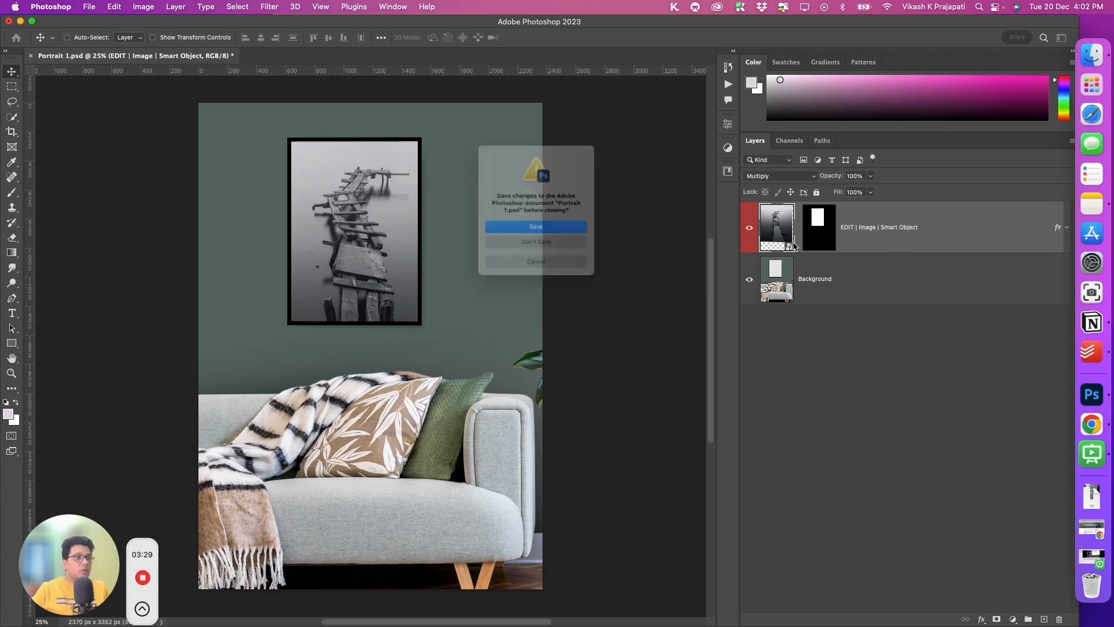
left_click(560, 252)
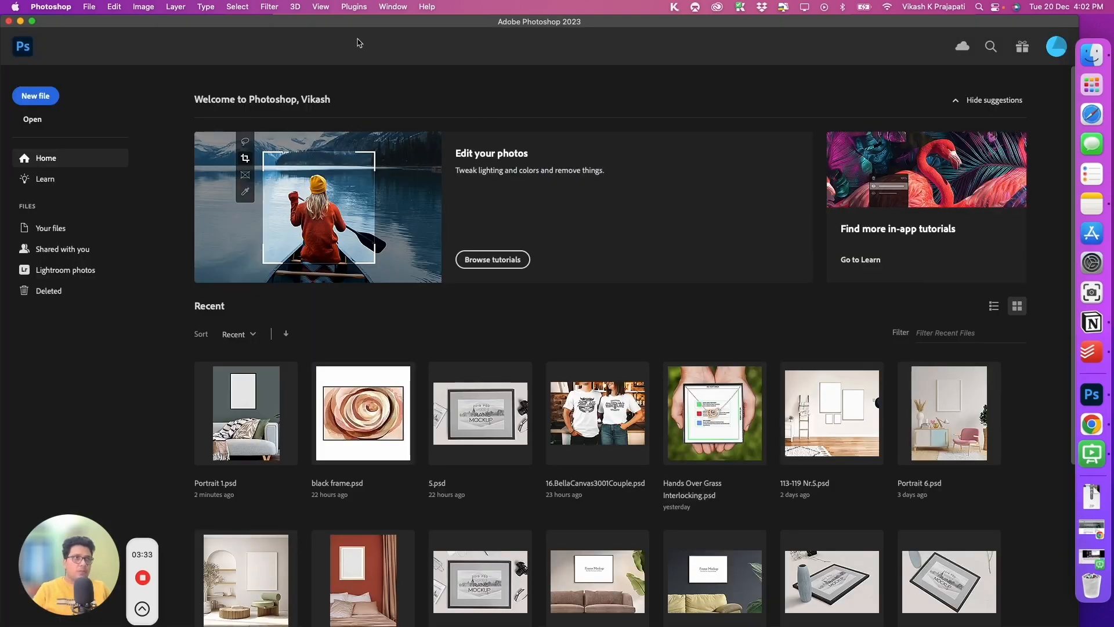
Step: Open the Bulk Mockup plugin's panel
left_click(354, 7)
mouse_move(360, 65)
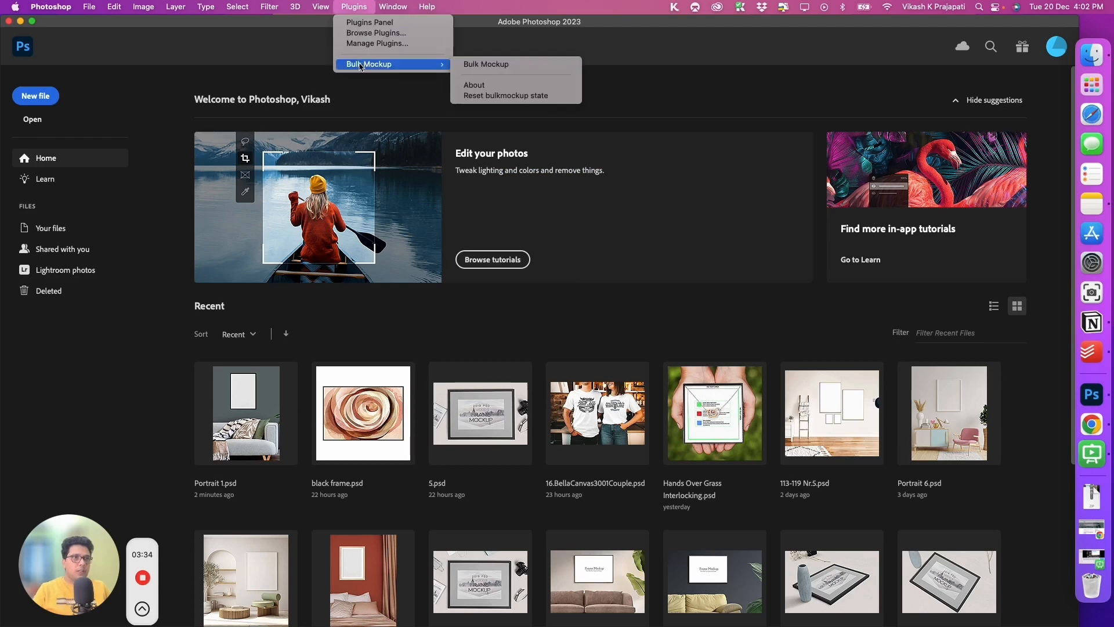
left_click(490, 64)
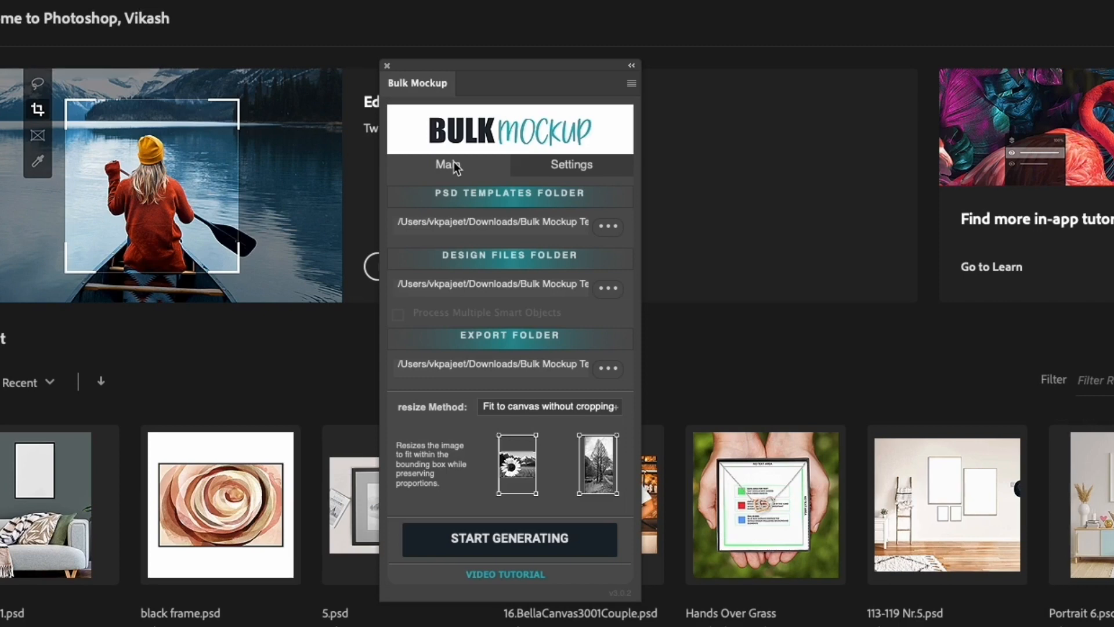
Step: Switch to Finder and look through the design images in the Minimal Design folder
key("ctrl+Up")
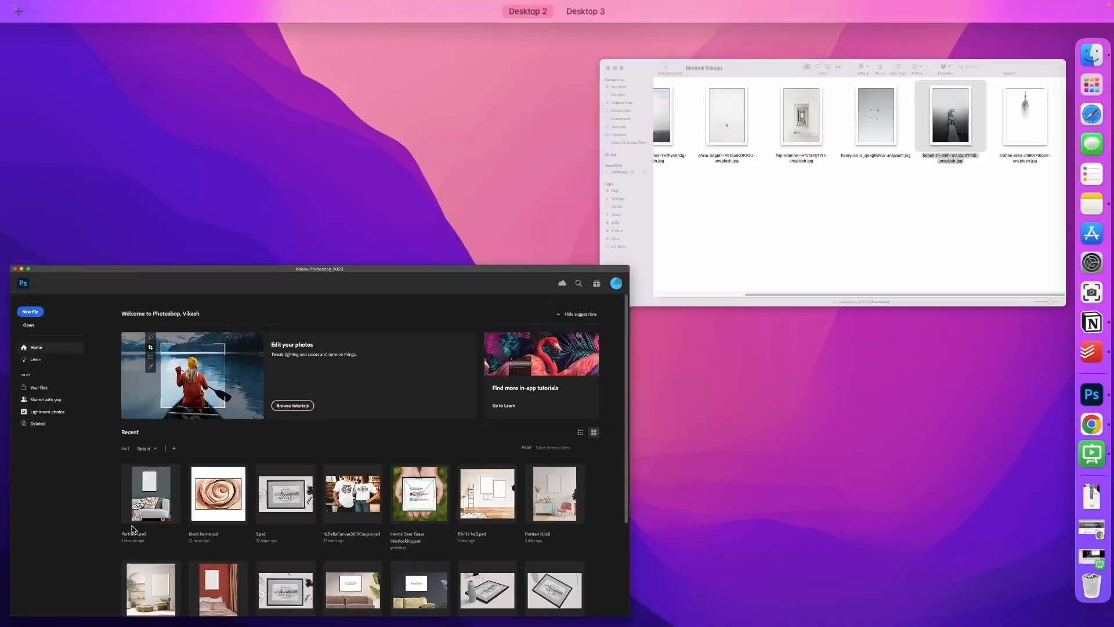
left_click(650, 237)
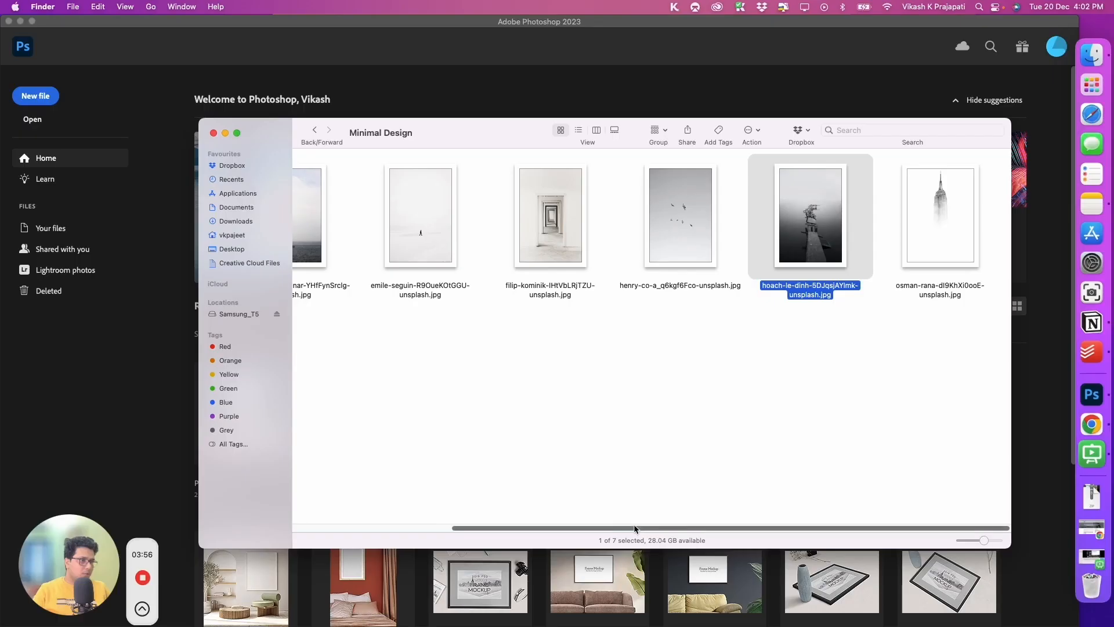
left_click_drag(637, 529, 430, 528)
left_click(388, 461)
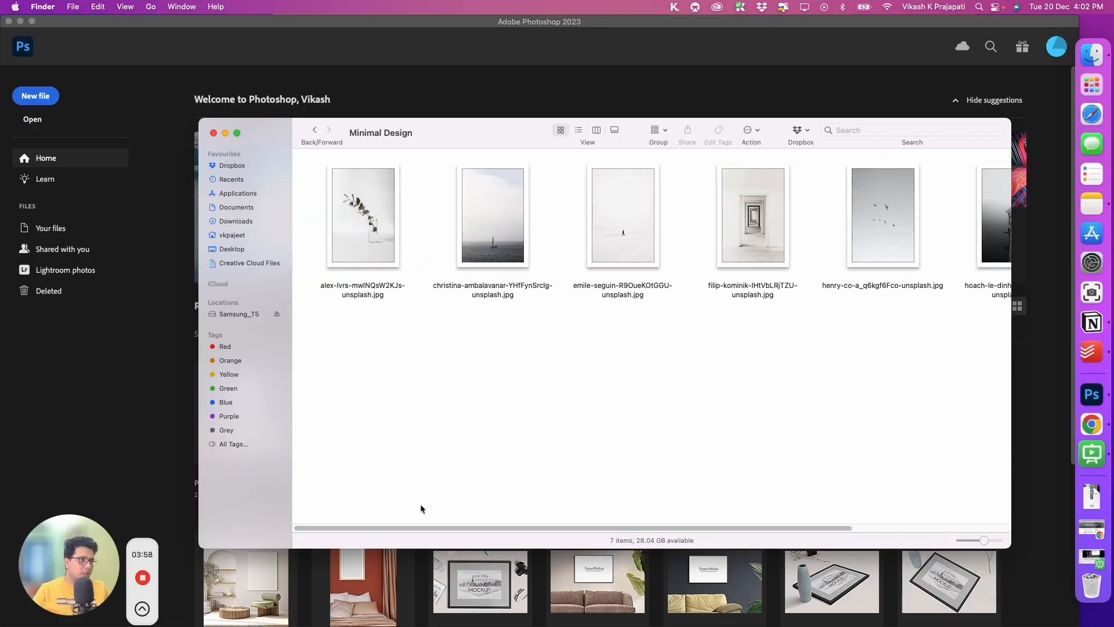
left_click(357, 209)
left_click_drag(552, 224, 515, 416)
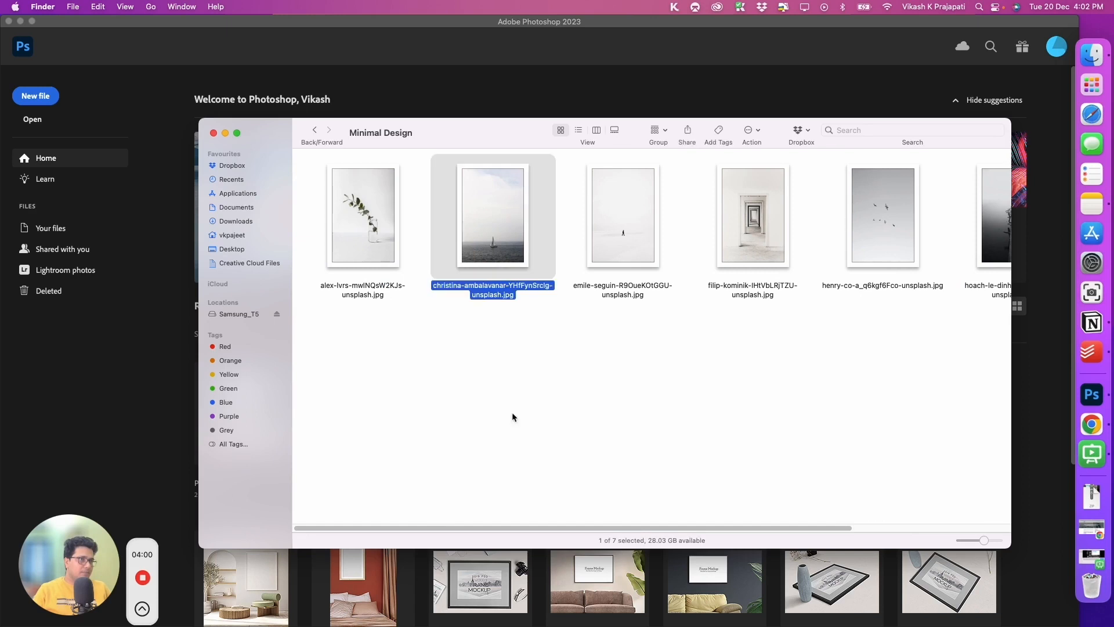
scroll(521, 530, "right", 5)
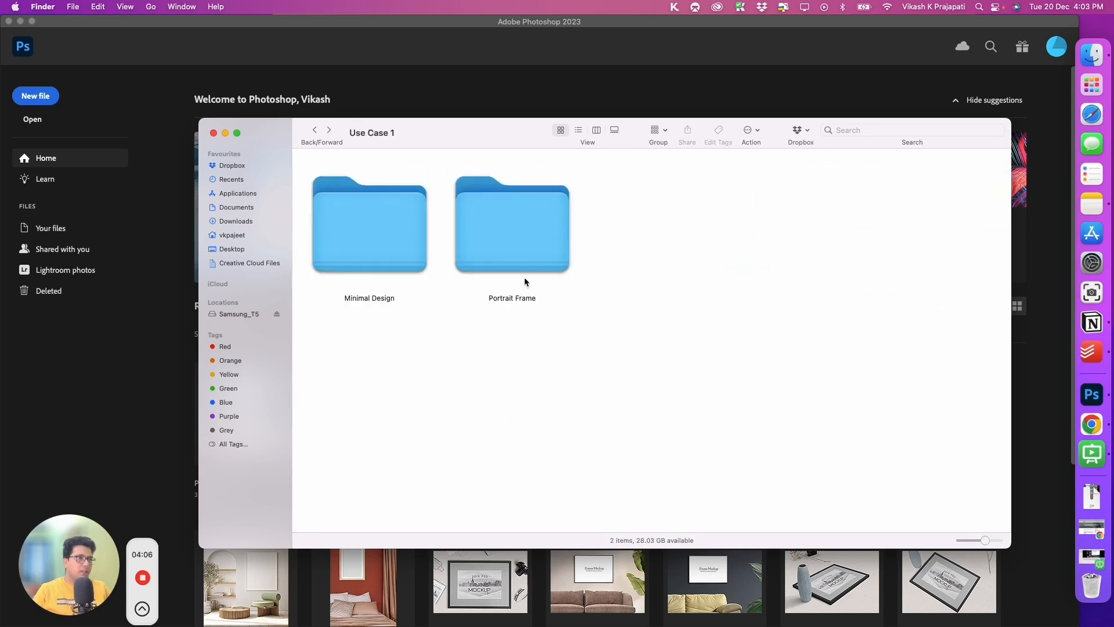
Step: Open Portrait 1.psd through Portrait 4.psd from the Portrait Frame folder in Photoshop
left_click(515, 250)
double_click(516, 249)
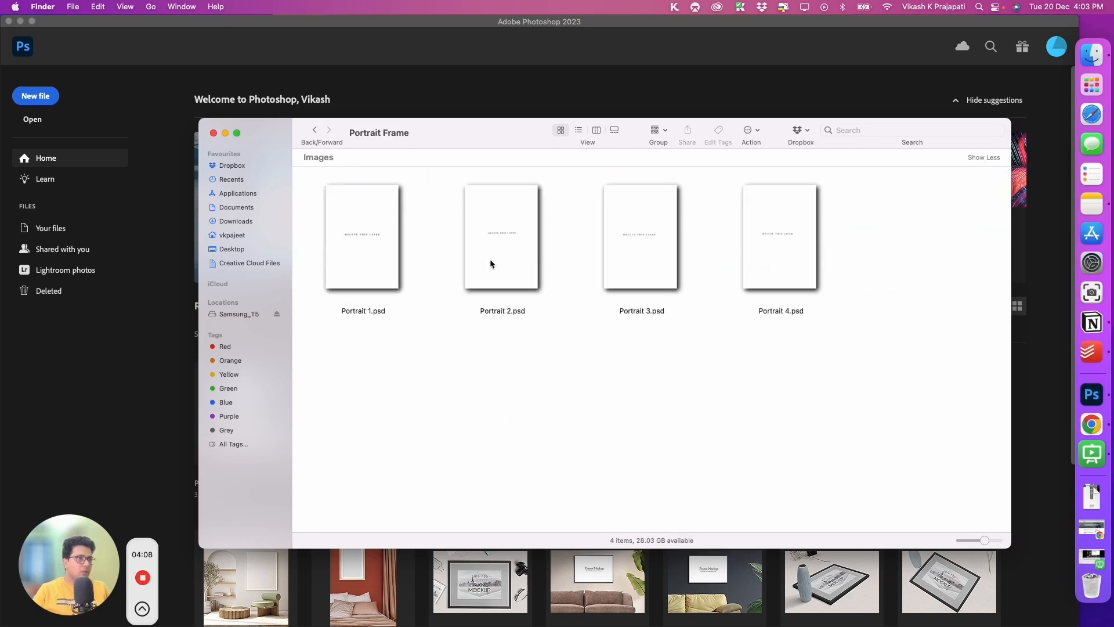
left_click_drag(719, 356, 113, 285)
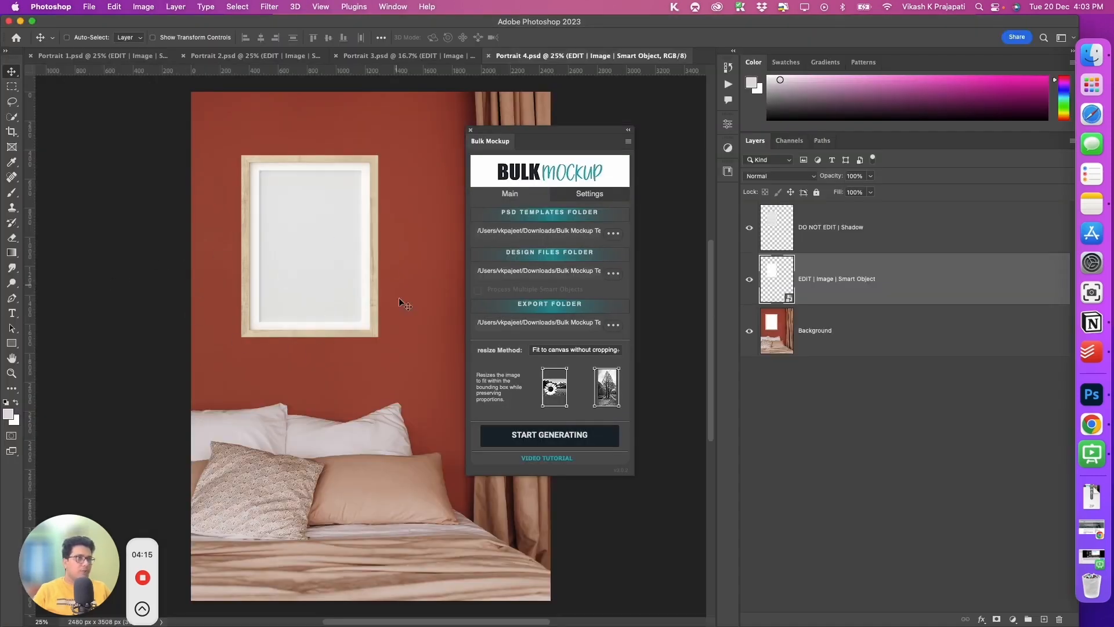
Step: Review the four portrait frame mockups and close each one, moving the Bulk Mockup panel clear of the artwork
key("super+w")
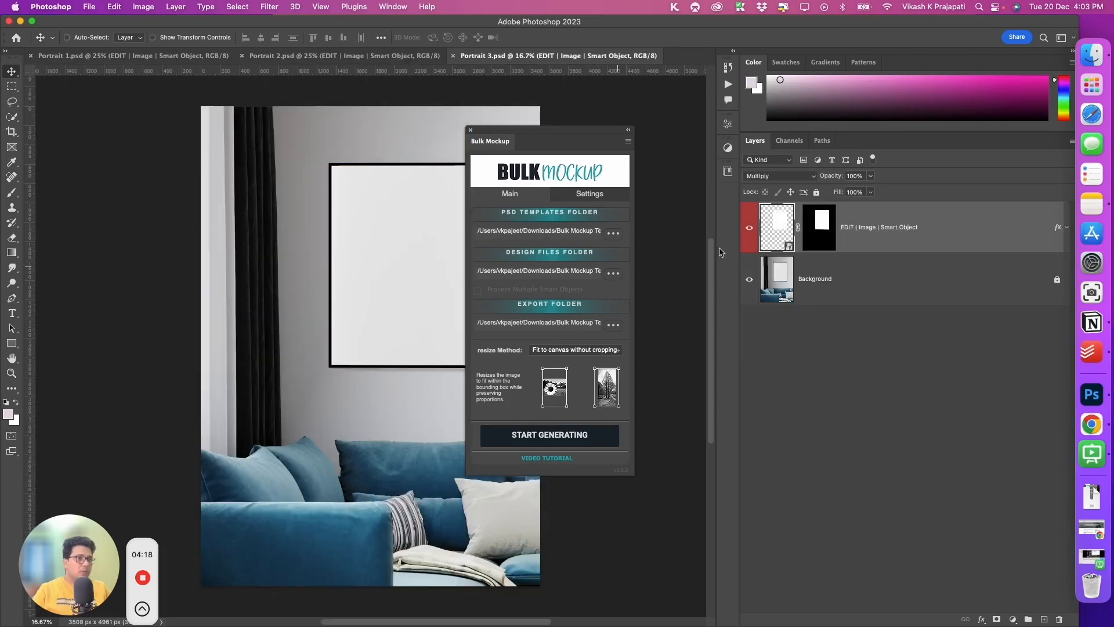
left_click_drag(572, 128, 711, 120)
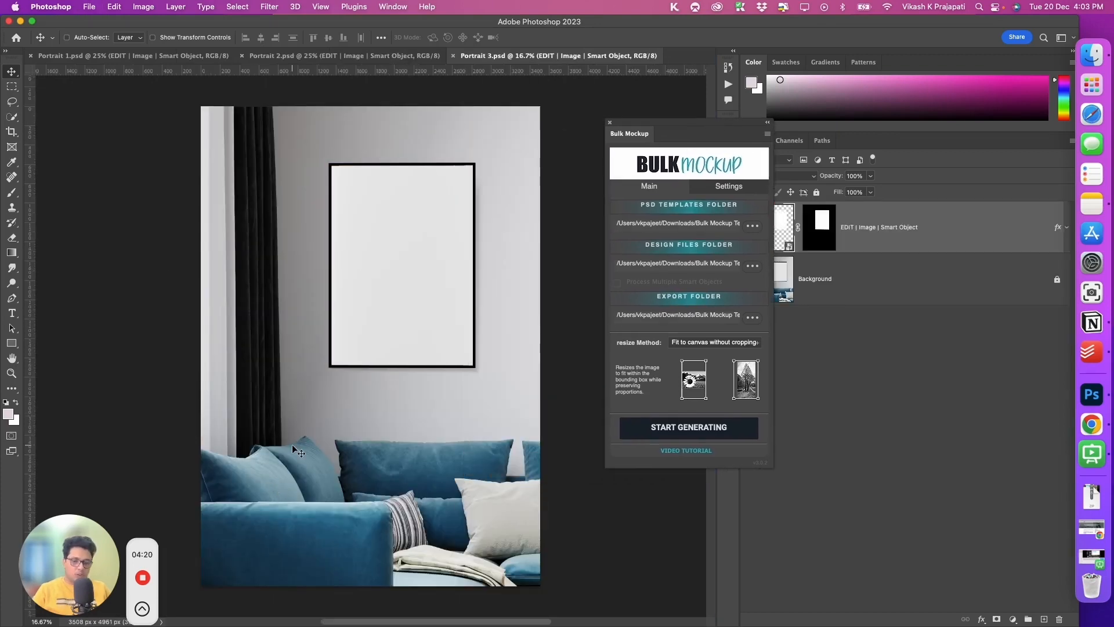
key("super+w")
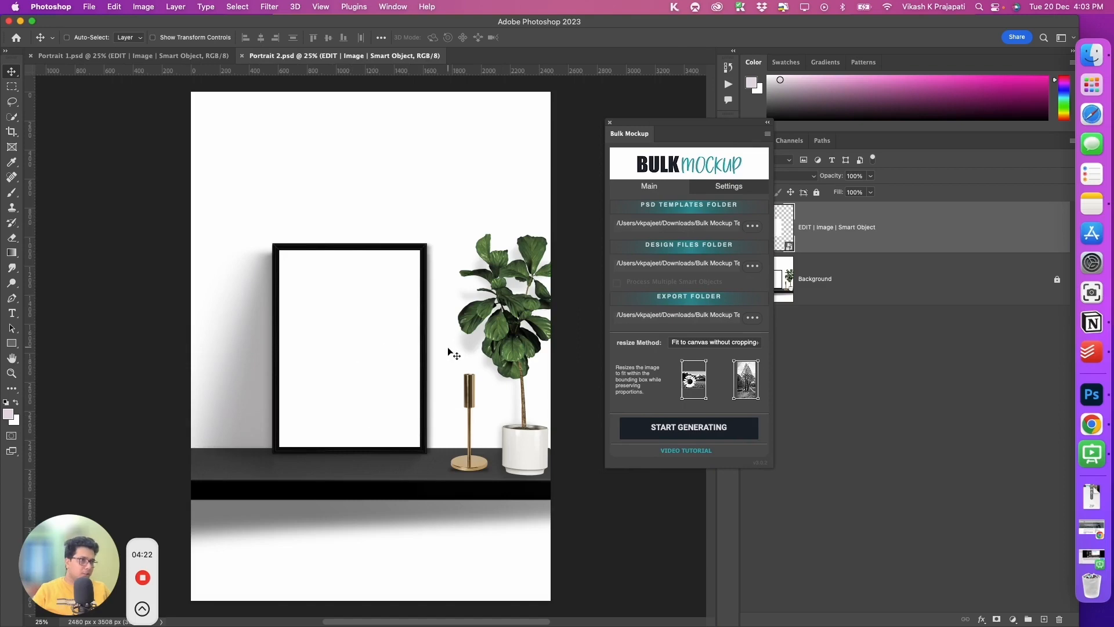
key("super")
key("super+w")
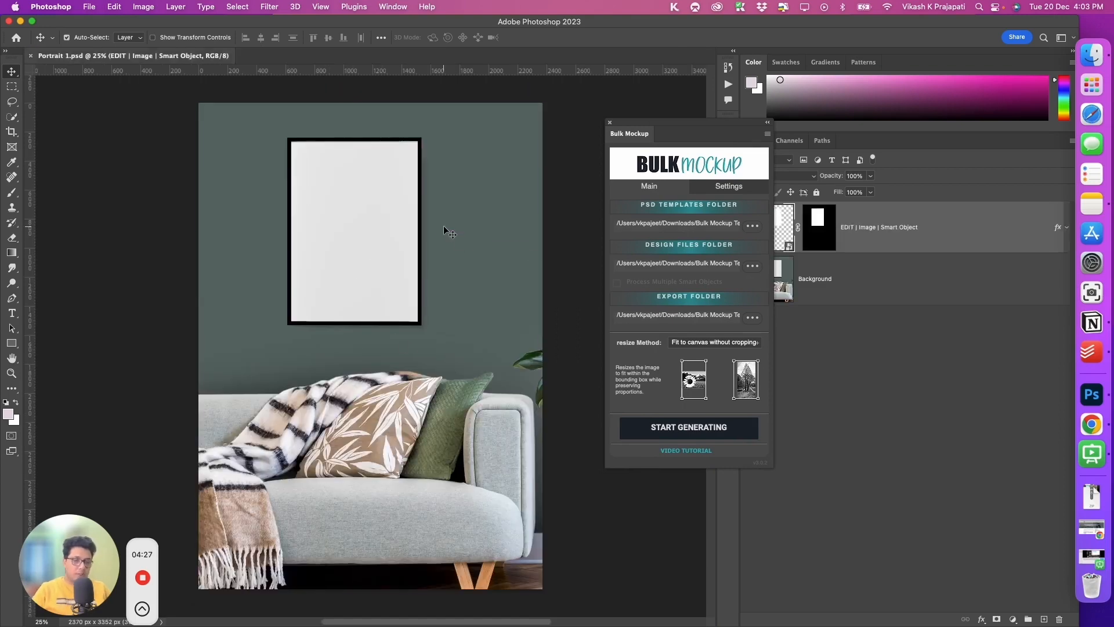
key("super+w")
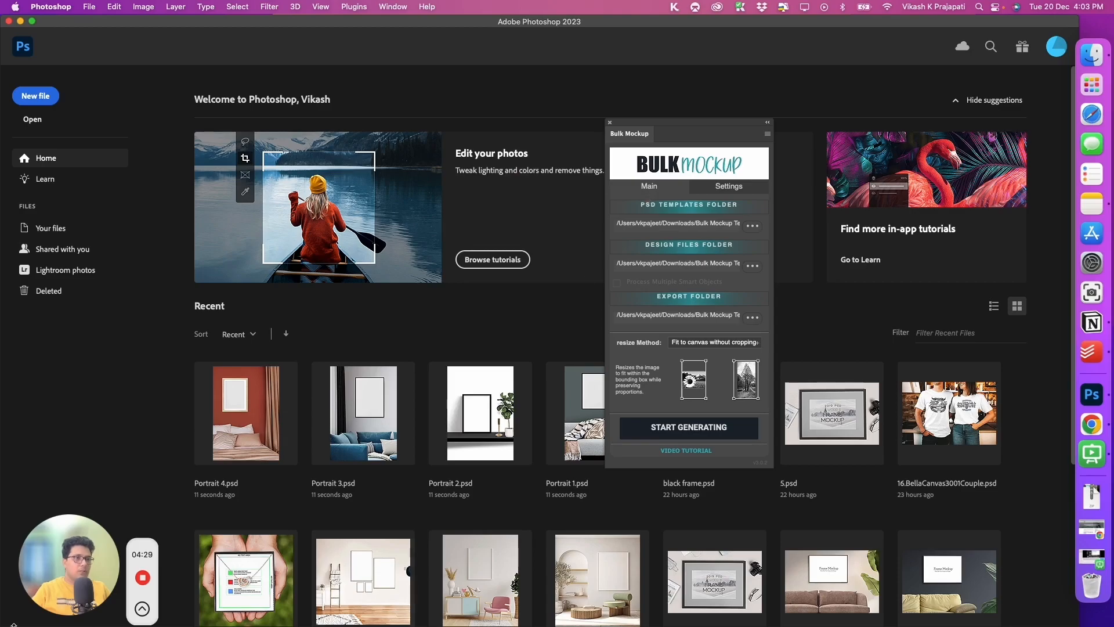
Step: Switch to Finder and create a folder named Export inside the Use Case 1 folder
key("ctrl+Up")
left_click(696, 232)
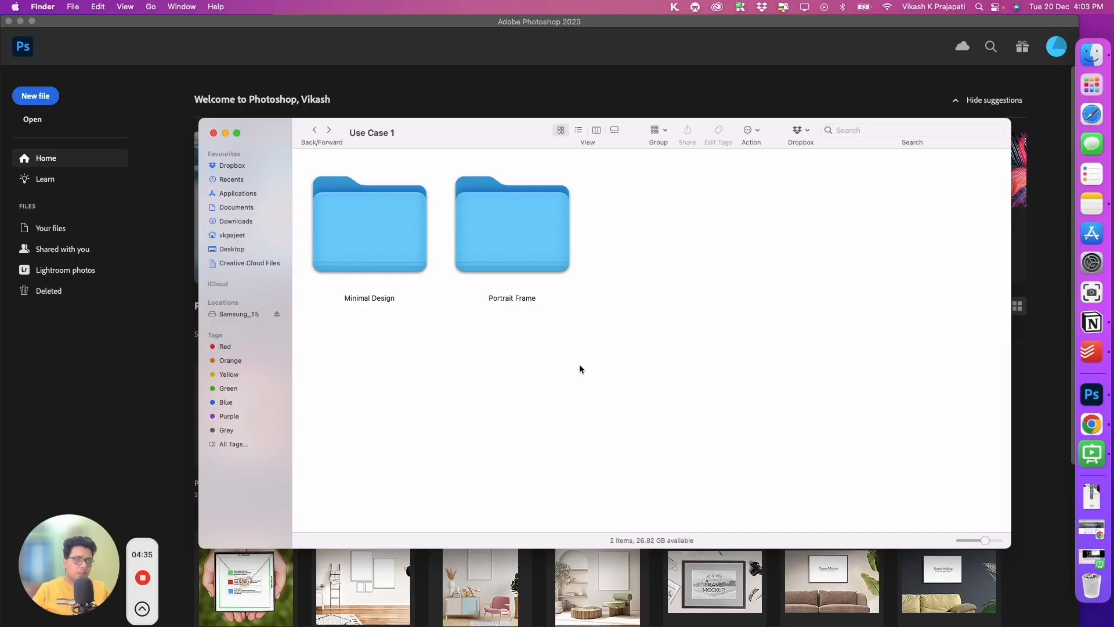
right_click(728, 319)
left_click(739, 323)
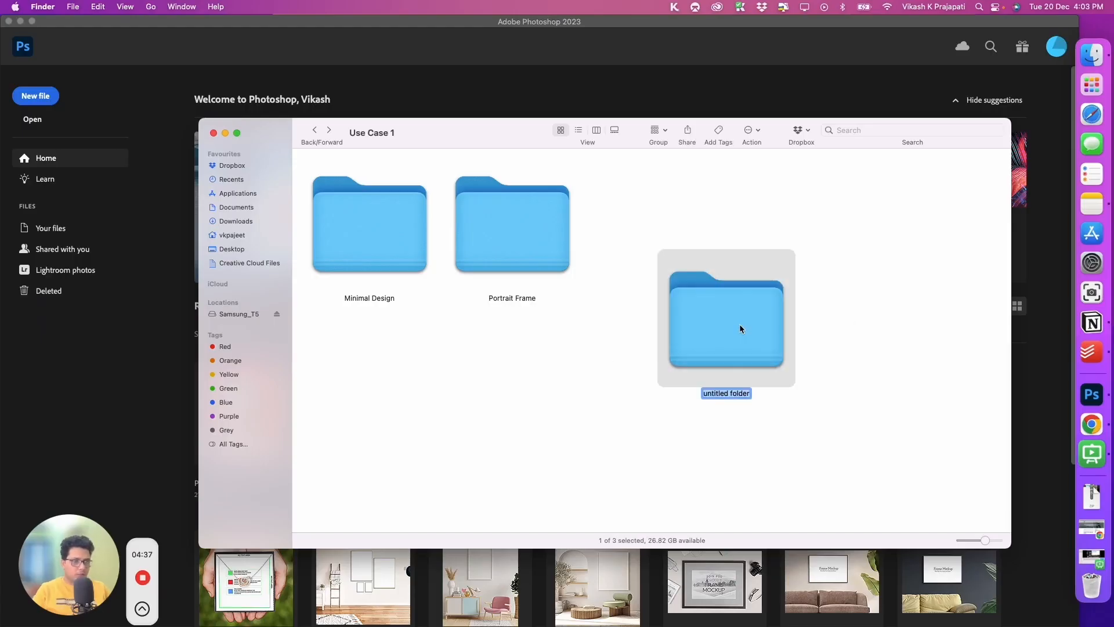
type("Export")
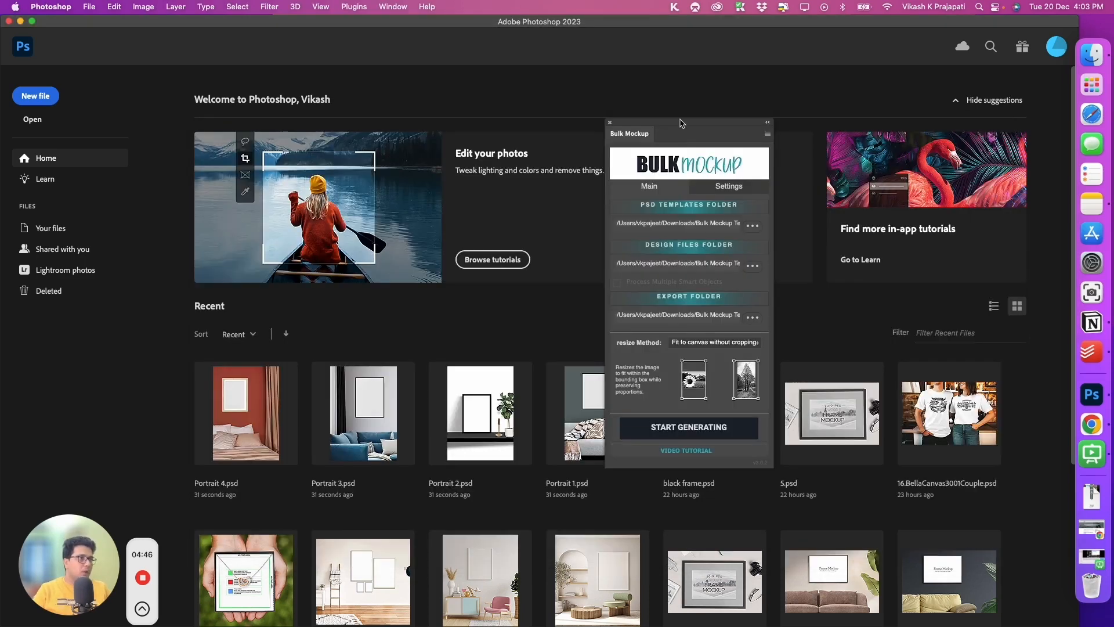
Step: Back in Photoshop, set Bulk Mockup's PSD templates folder to Portrait Frame inside Use Case 1
left_click_drag(683, 120, 434, 114)
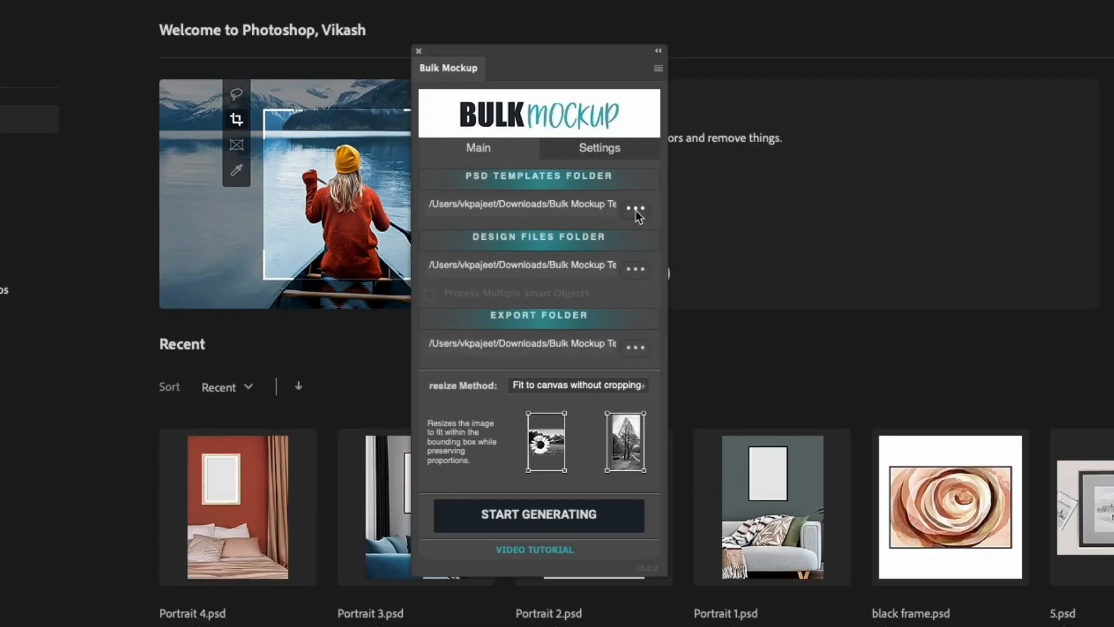
left_click(508, 216)
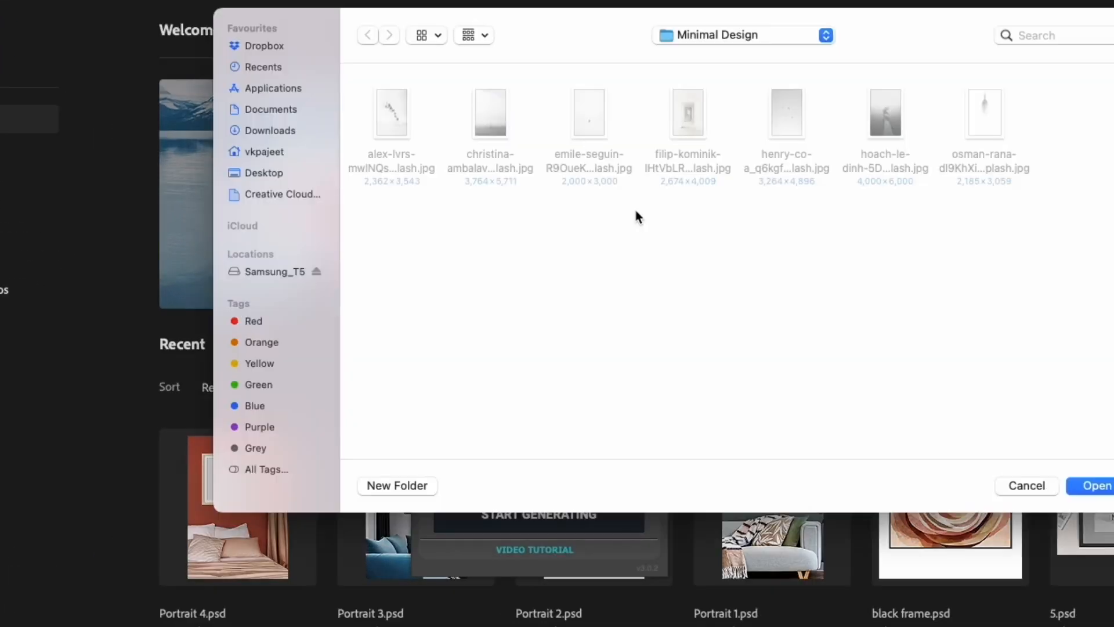
left_click(792, 36)
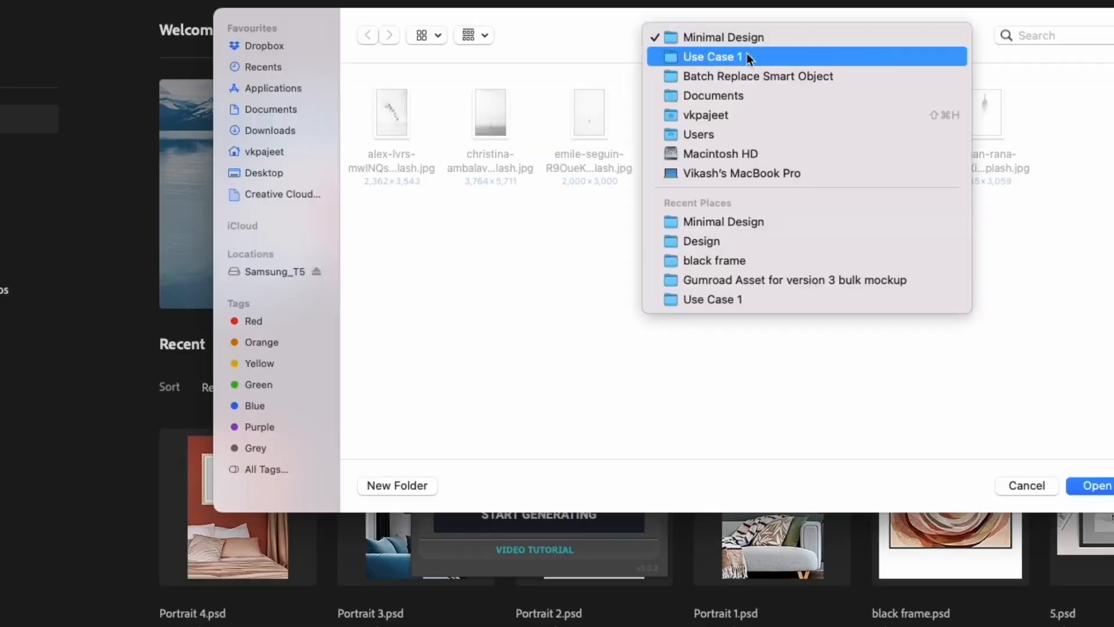
left_click(747, 54)
left_click(616, 163)
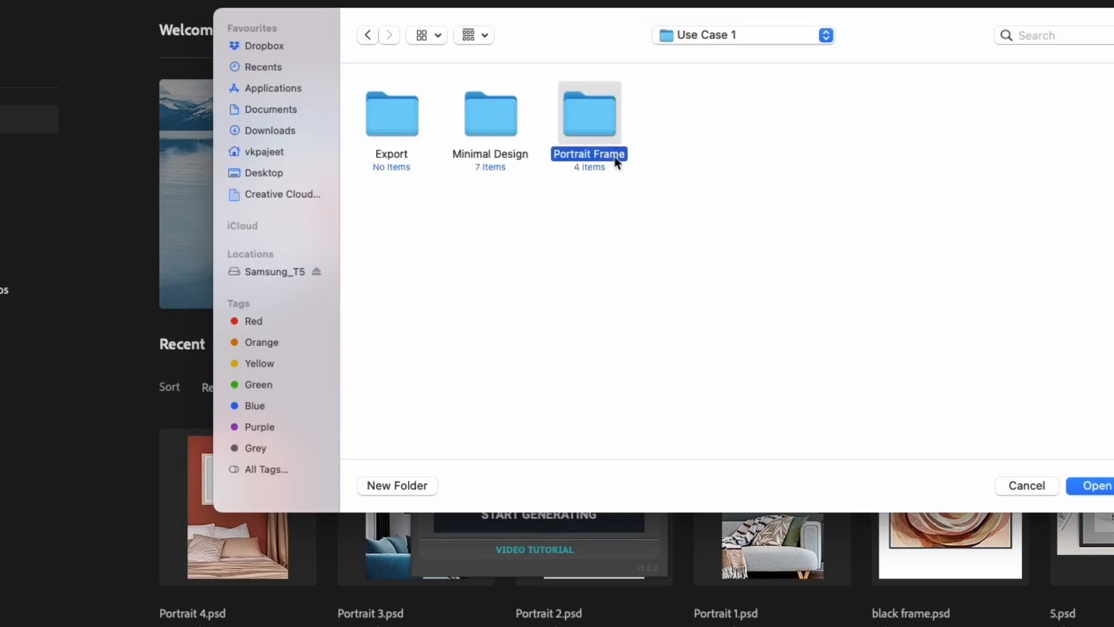
left_click(1089, 487)
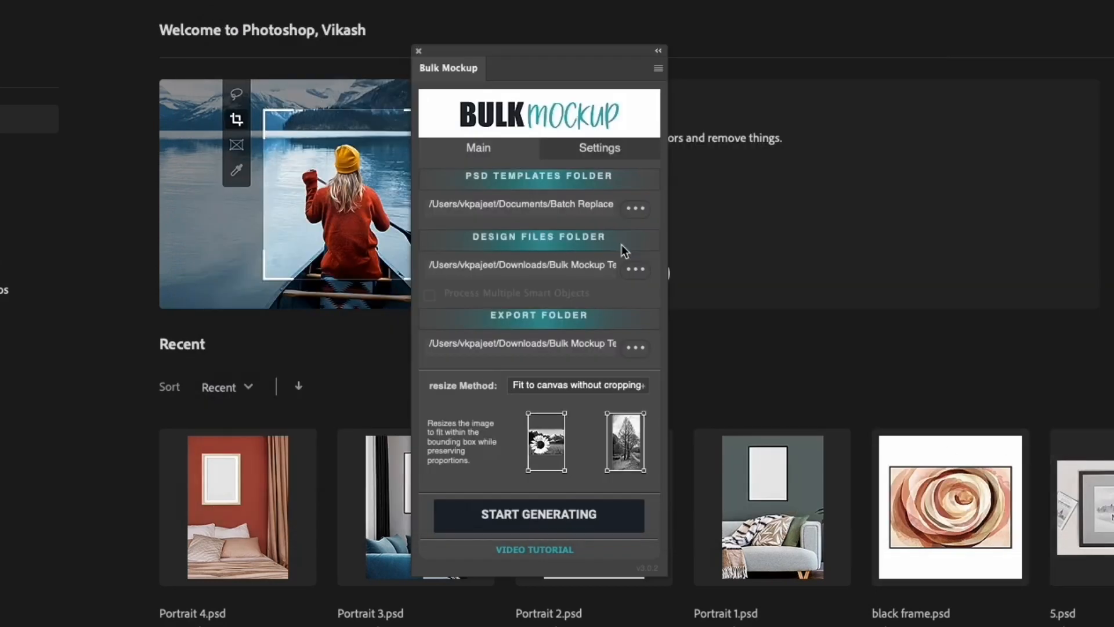
Step: Set the design files folder to Minimal Design and the export folder to Export, both inside Use Case 1
left_click(637, 271)
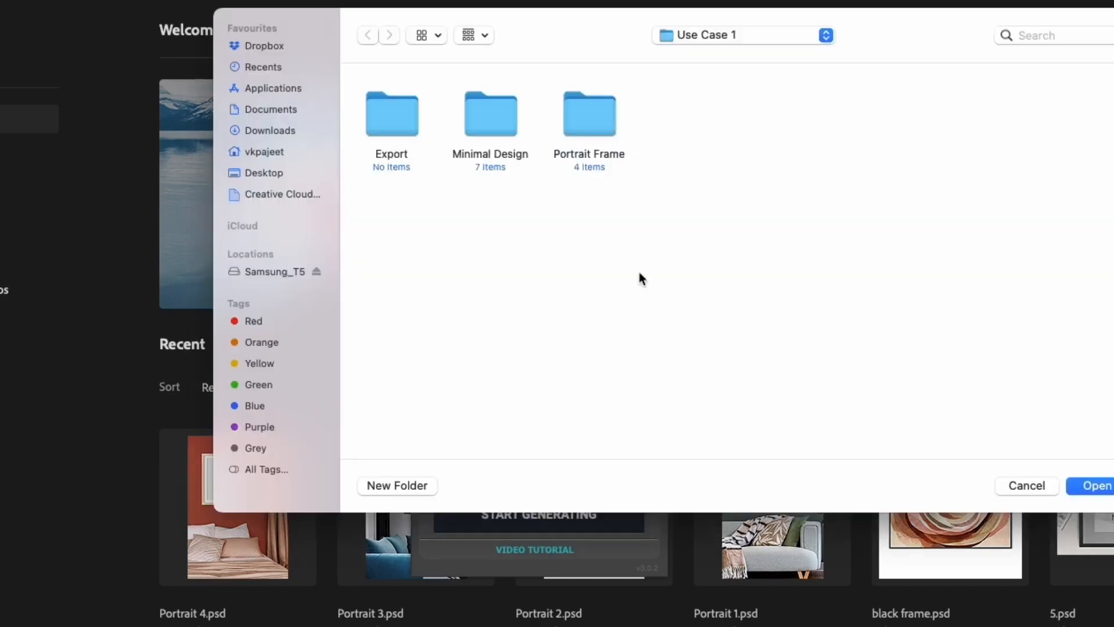
left_click(507, 110)
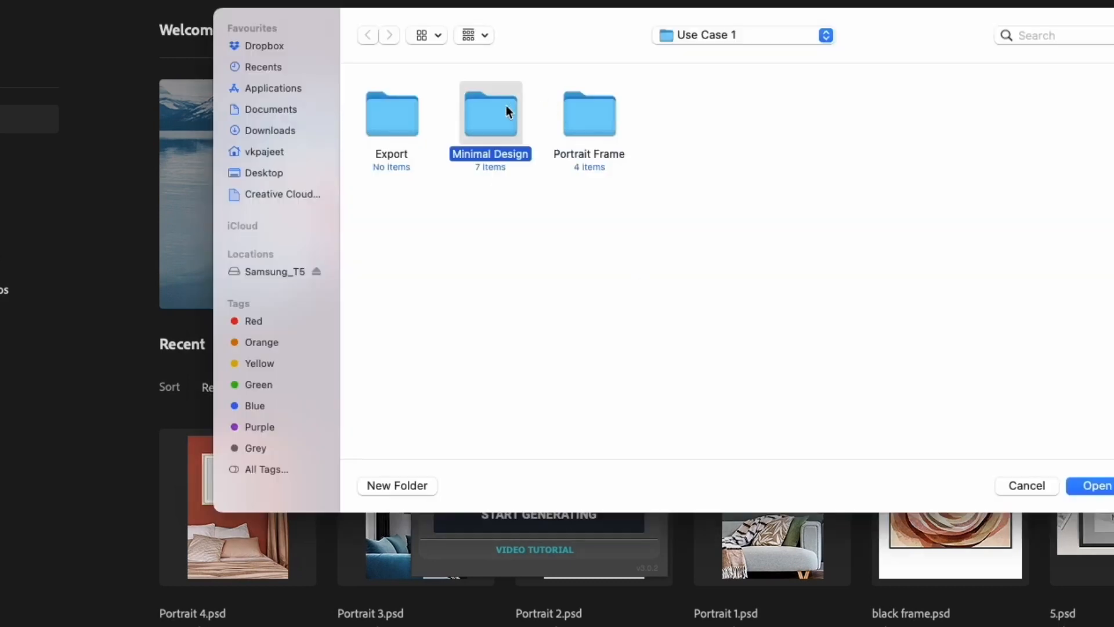
left_click(1083, 487)
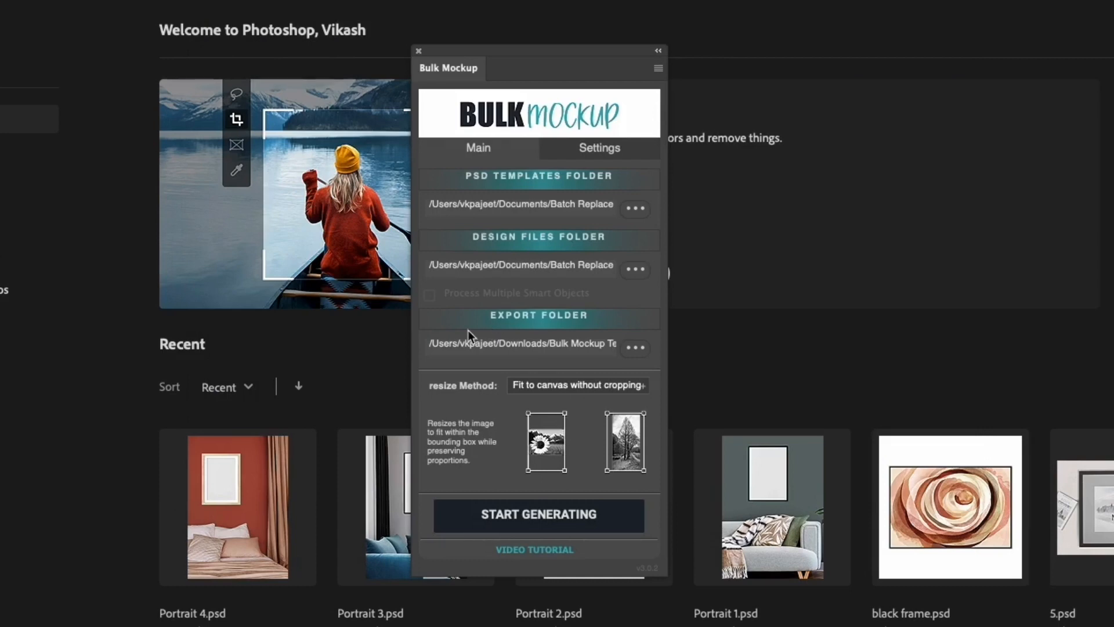
left_click(635, 348)
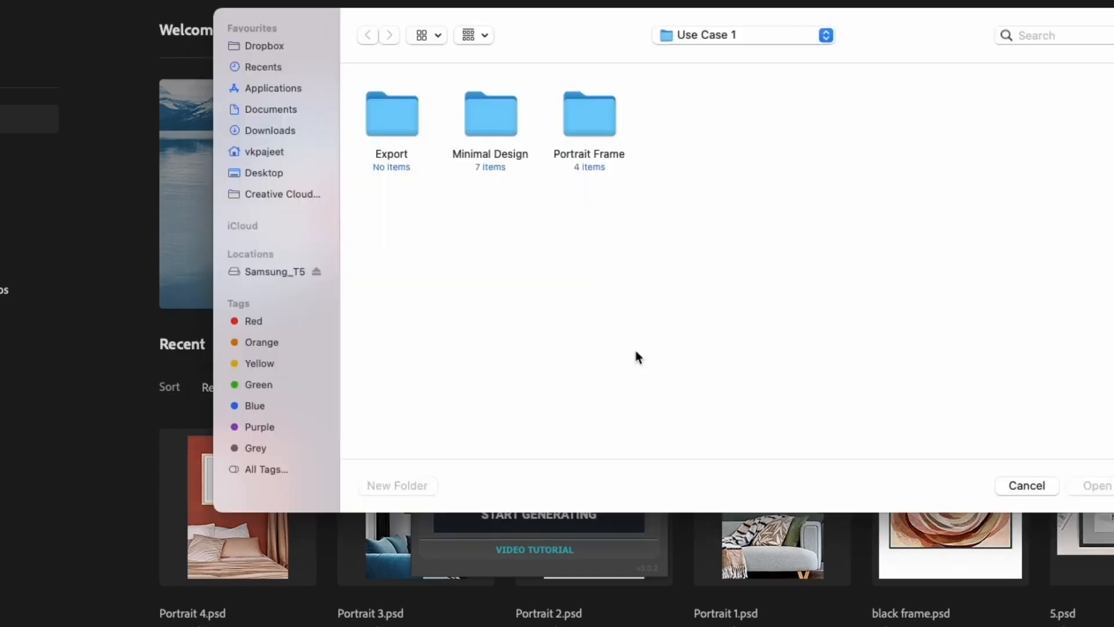
left_click(404, 128)
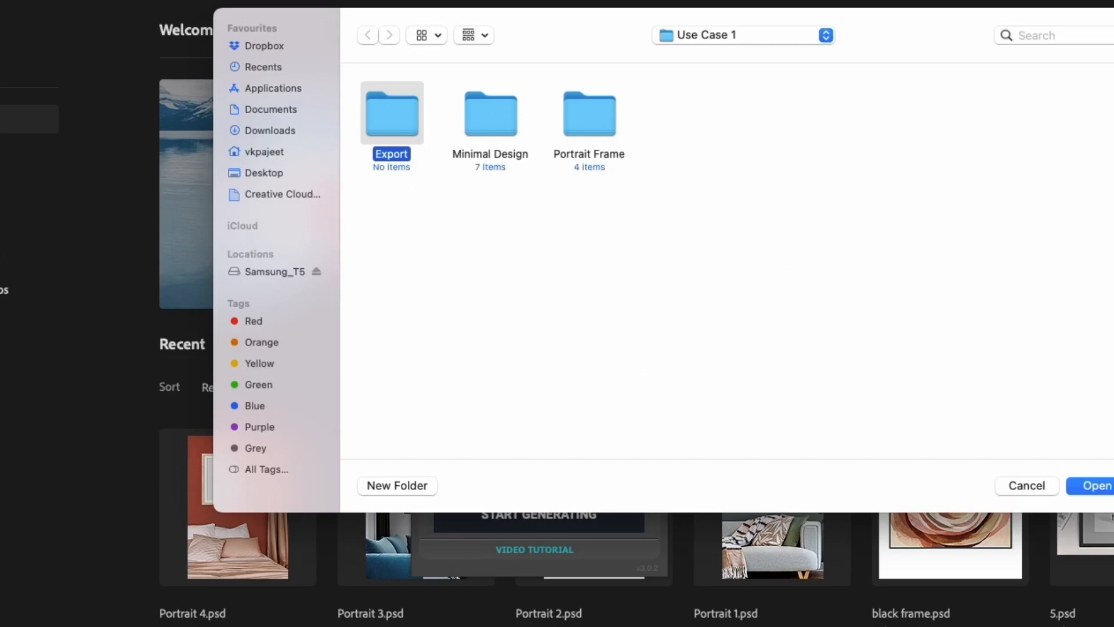
left_click(1102, 486)
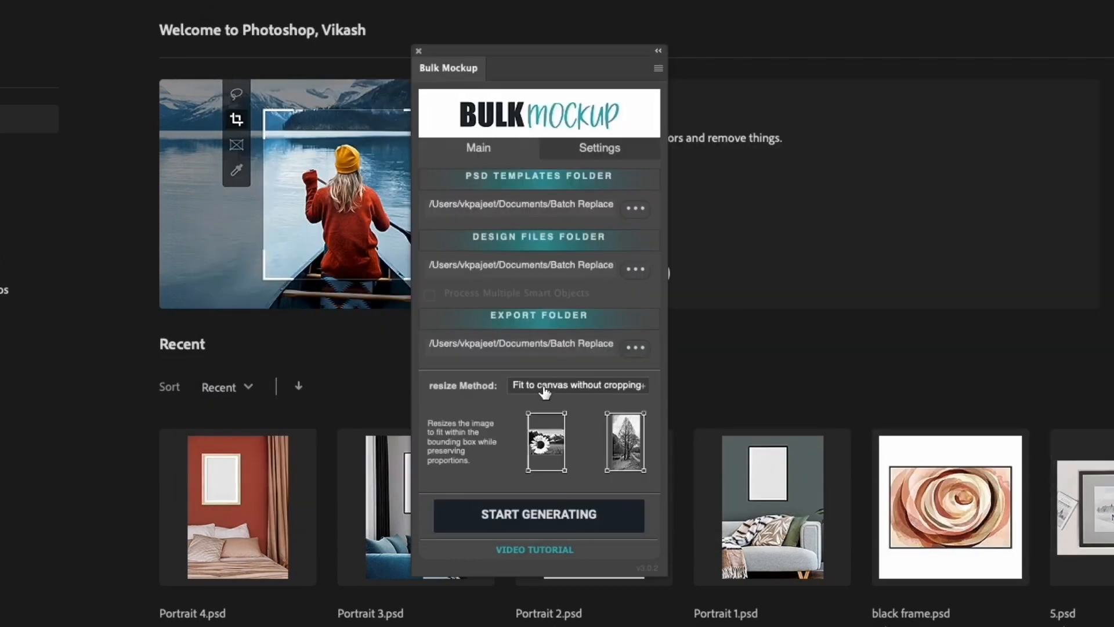
Step: Try the resize methods Fill canvas/Stretch and Fit to canvas without cropping to preview how each handles images
left_click(595, 395)
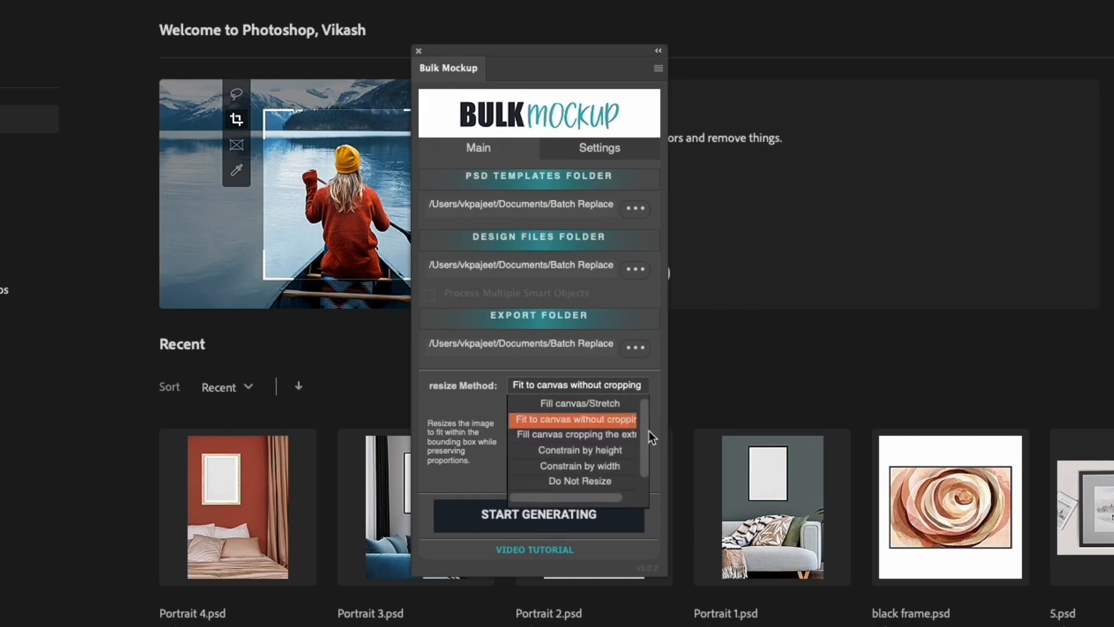
left_click(445, 395)
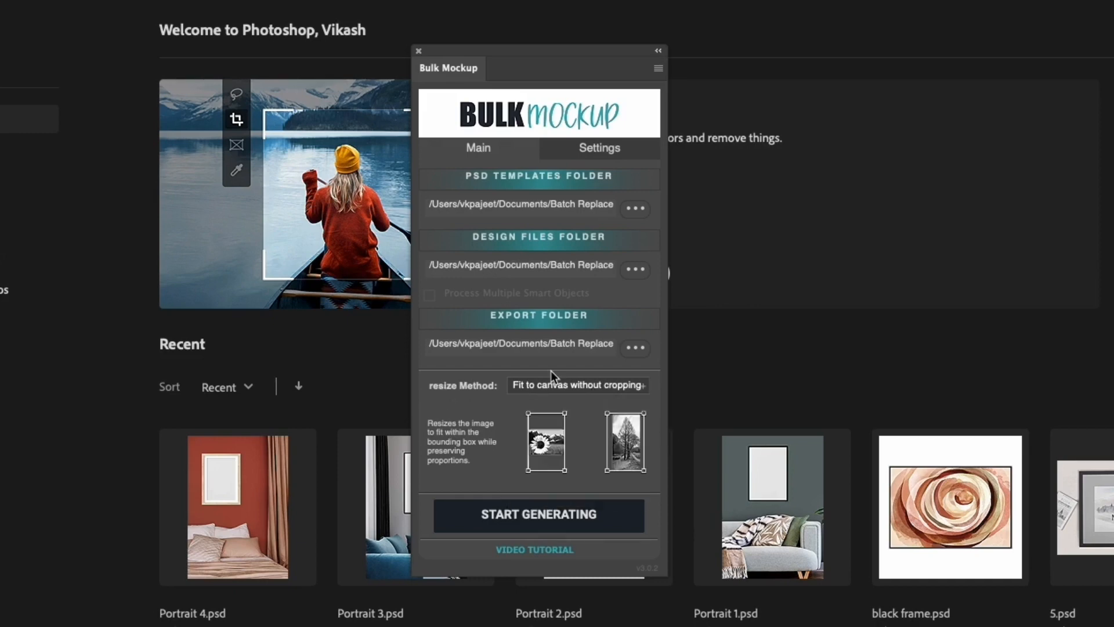
left_click(551, 386)
left_click(646, 433)
left_click(598, 388)
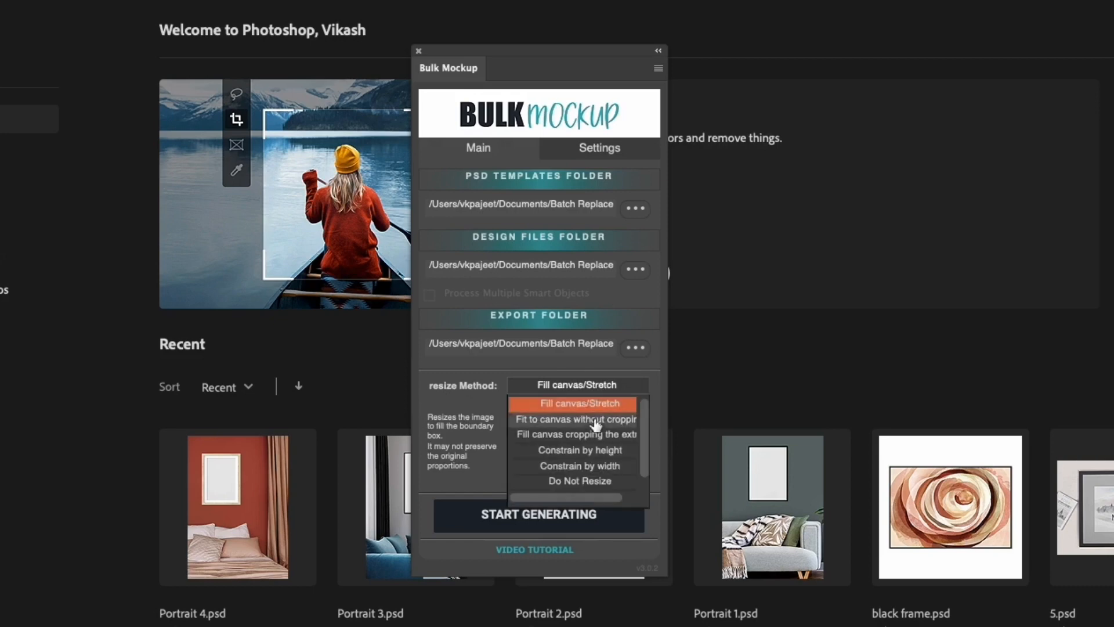
left_click(595, 419)
Step: Preview the resize methods Fill canvas cropping the extra and Constrain by height, ending on Constrain by width
left_click(582, 388)
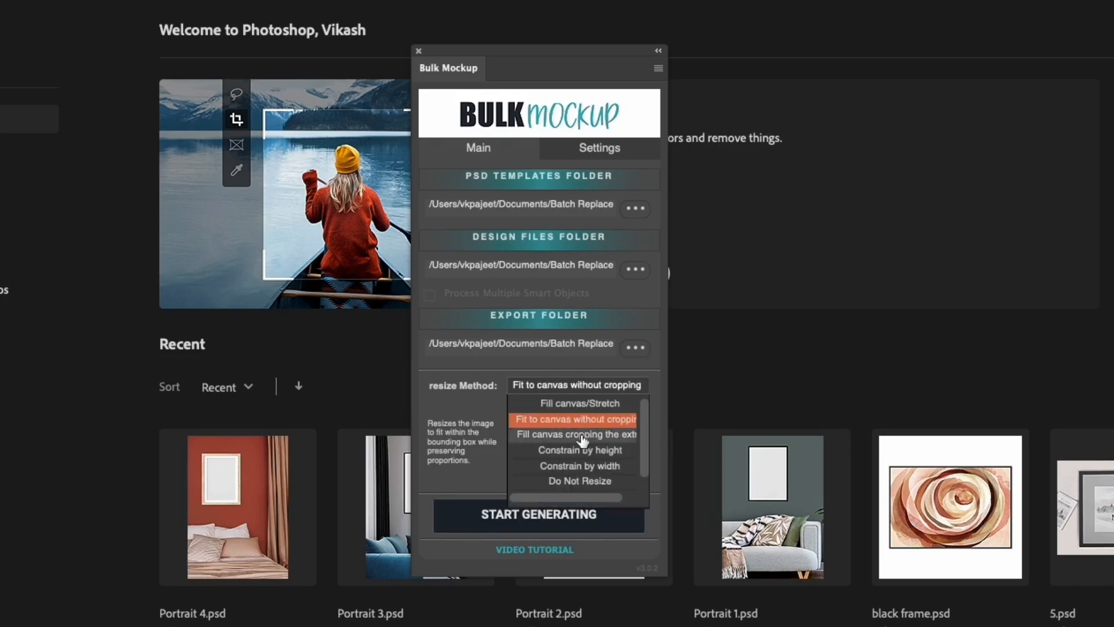
left_click(580, 434)
left_click(572, 386)
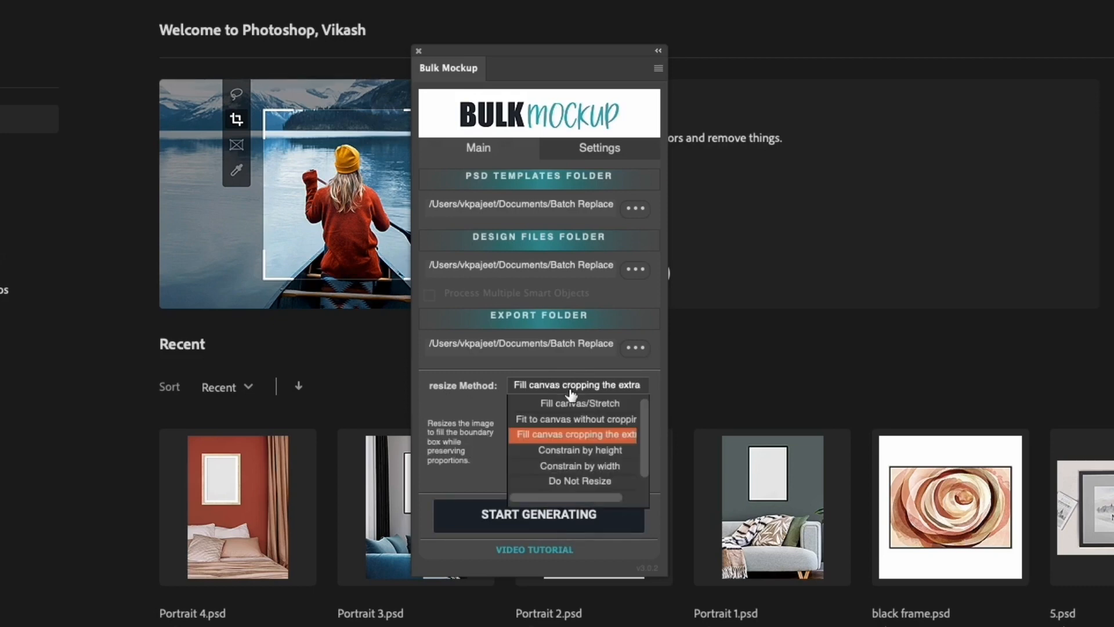
left_click(572, 448)
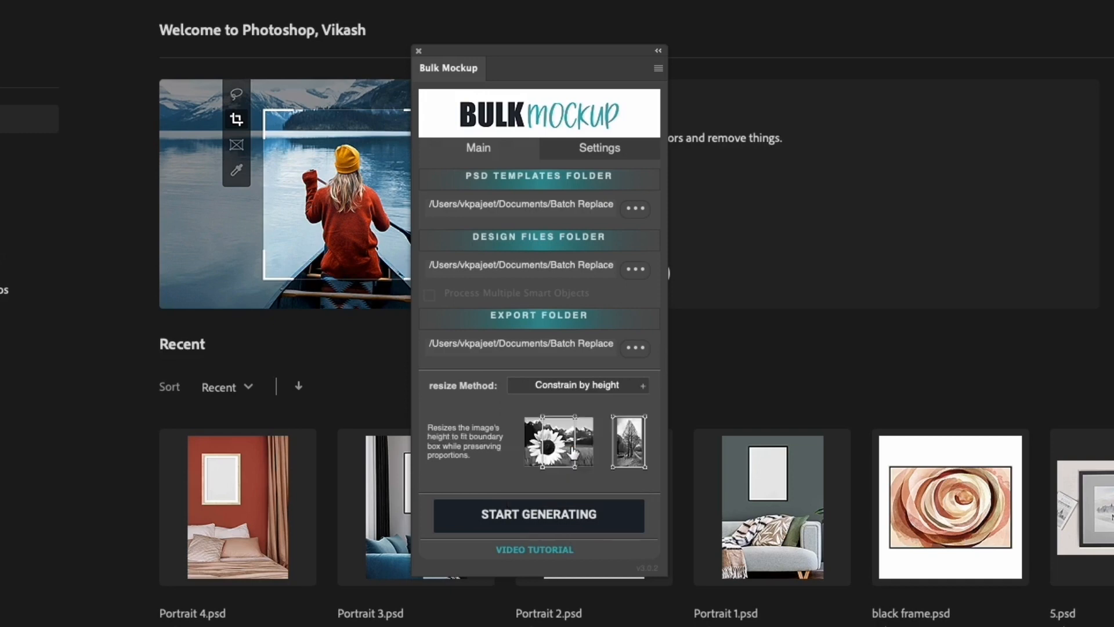
left_click(580, 385)
left_click(584, 463)
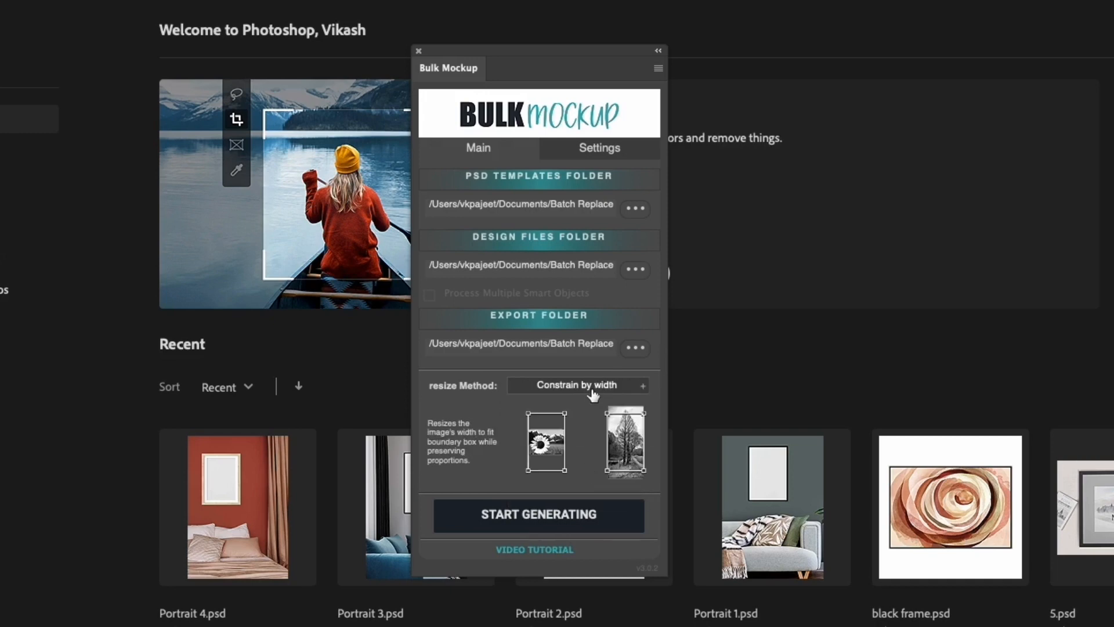
Step: Preview the Do Not Resize and Replace Contents resize methods, and set the method to Fill canvas cropping the extra
left_click(598, 385)
left_click(597, 467)
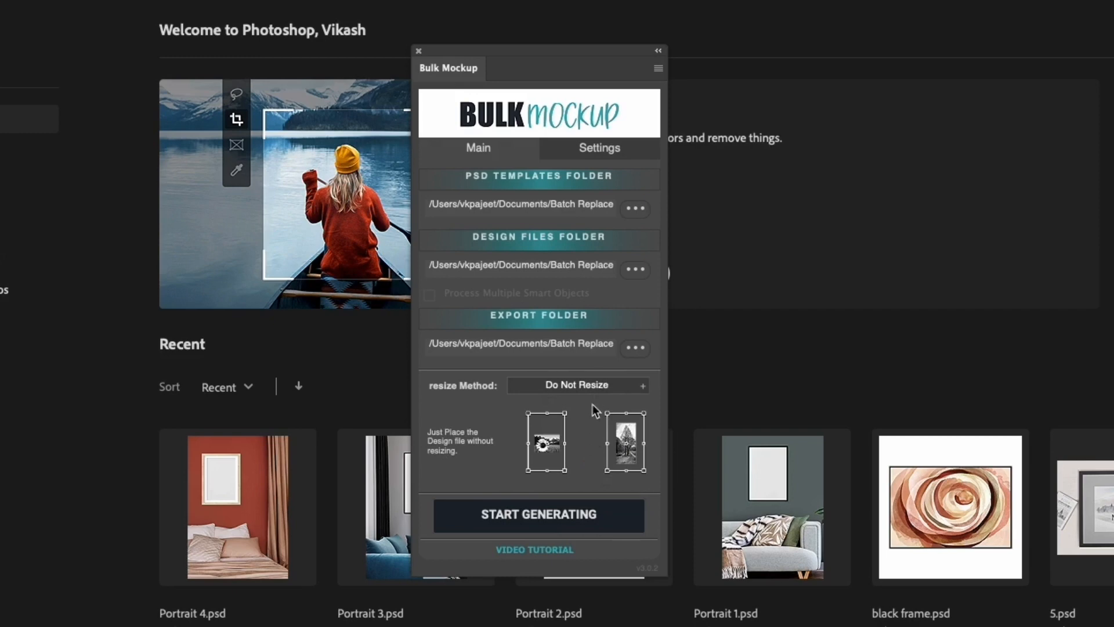
left_click(589, 387)
left_click(580, 484)
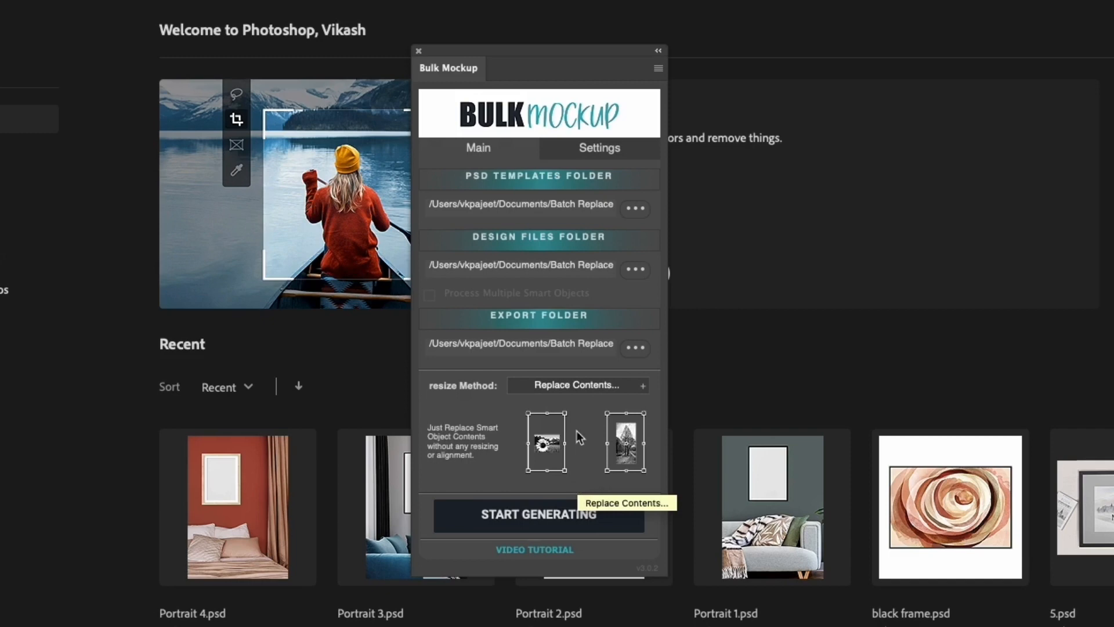
left_click(588, 390)
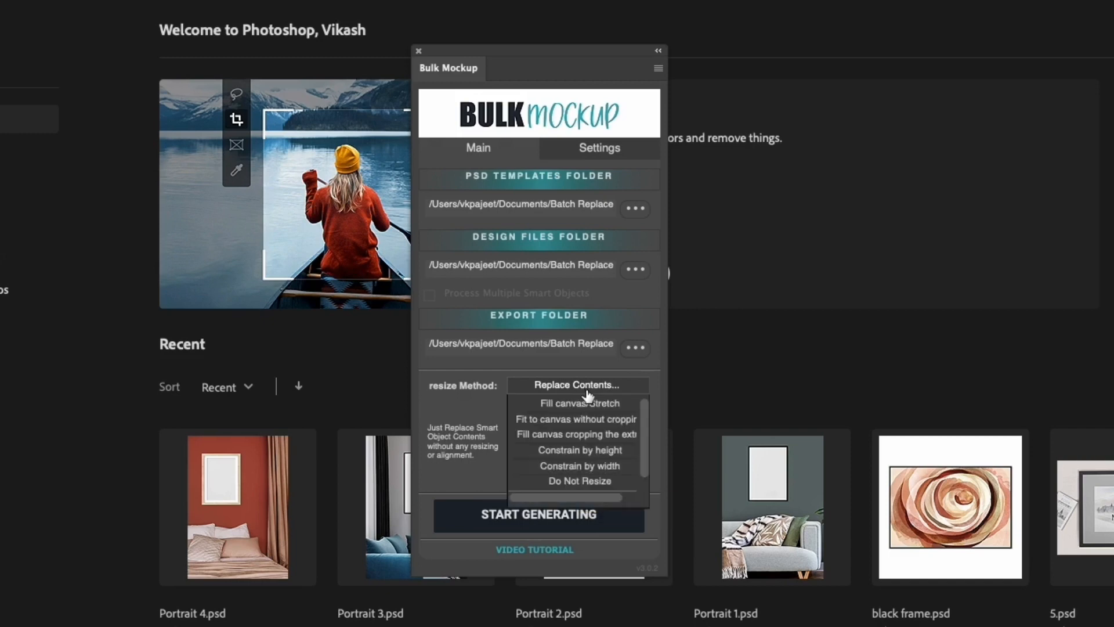
left_click(581, 435)
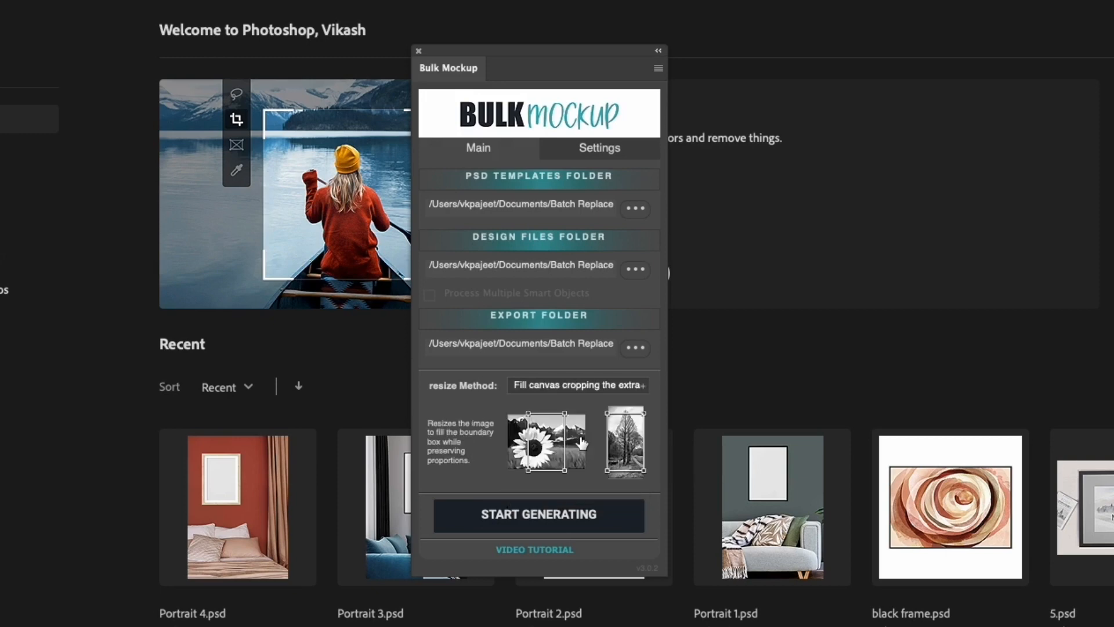
Step: Check the exported document size in the settings, and set exports to a sub-folder per design file without the incremental number in file names
left_click(612, 156)
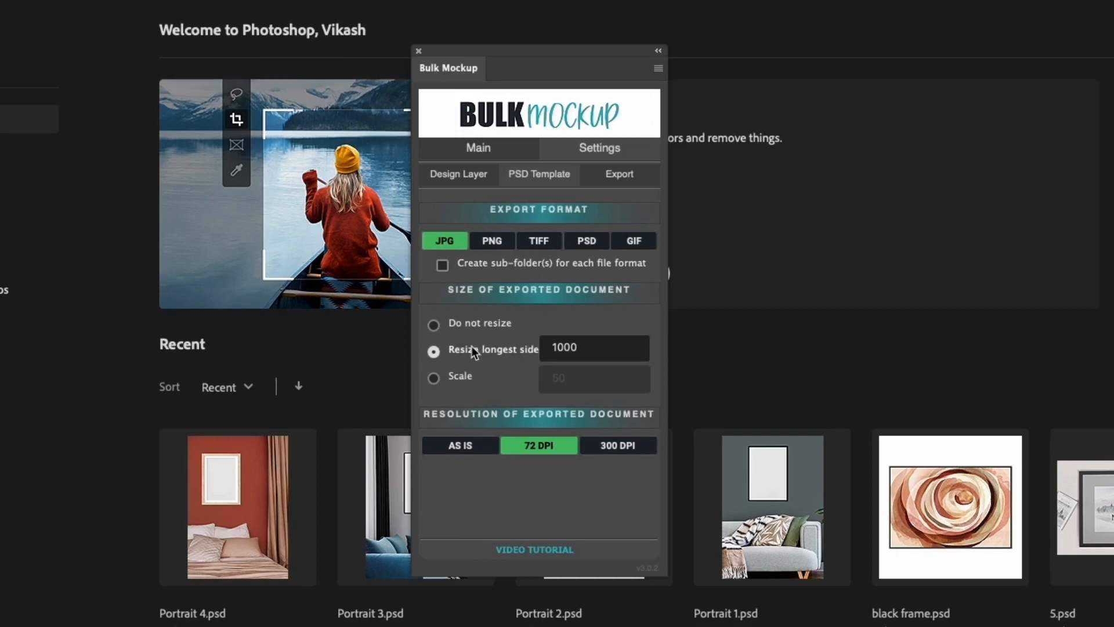
double_click(597, 352)
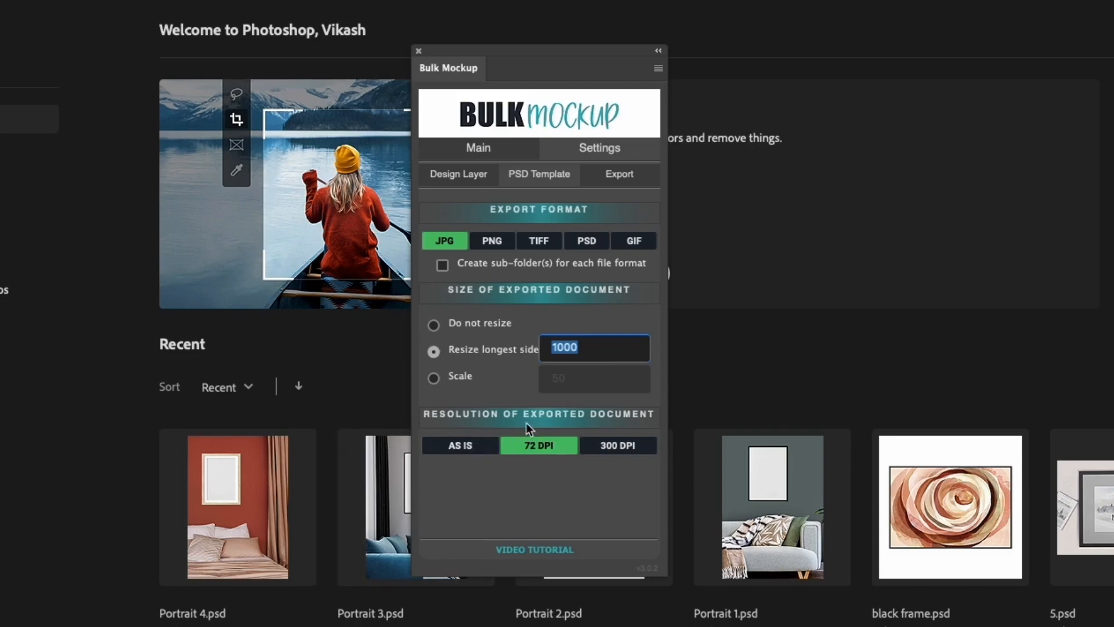
left_click(625, 179)
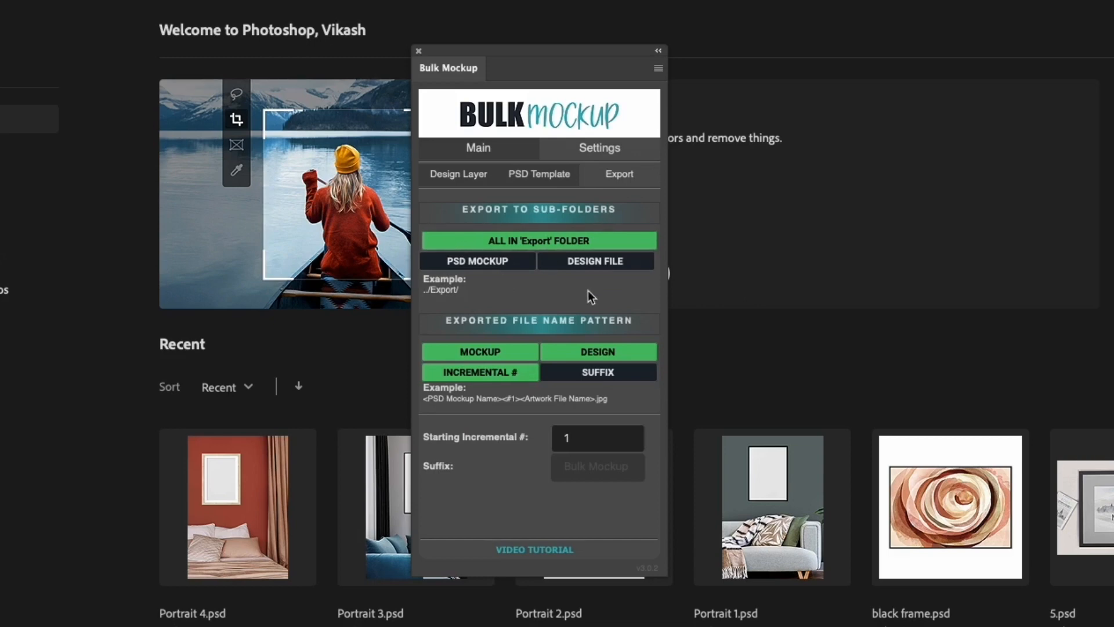
left_click(505, 264)
left_click(563, 261)
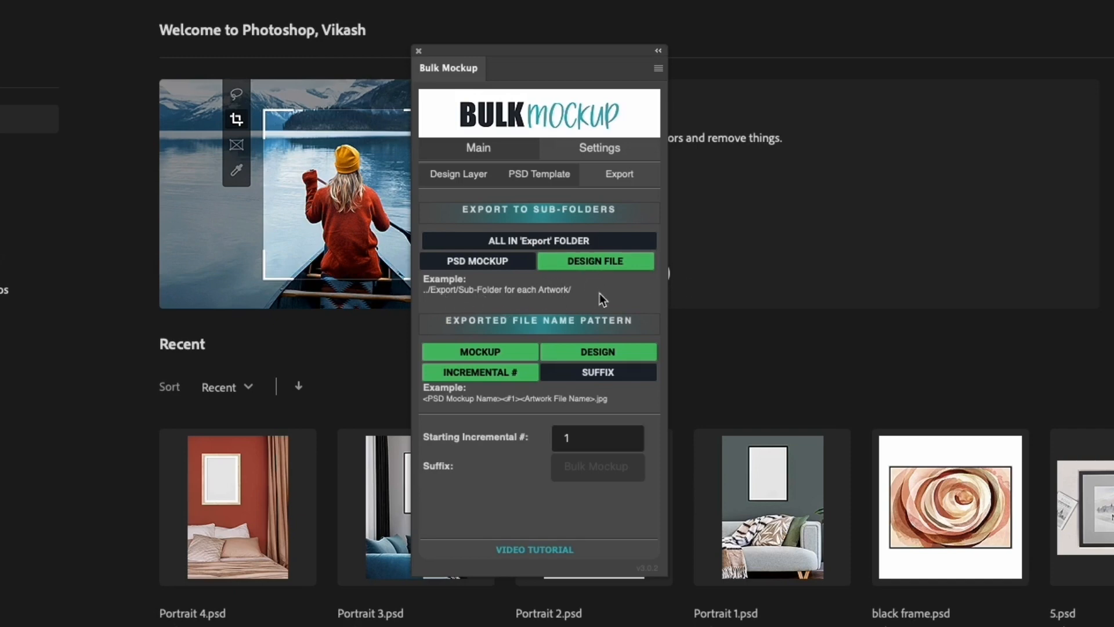
left_click(488, 262)
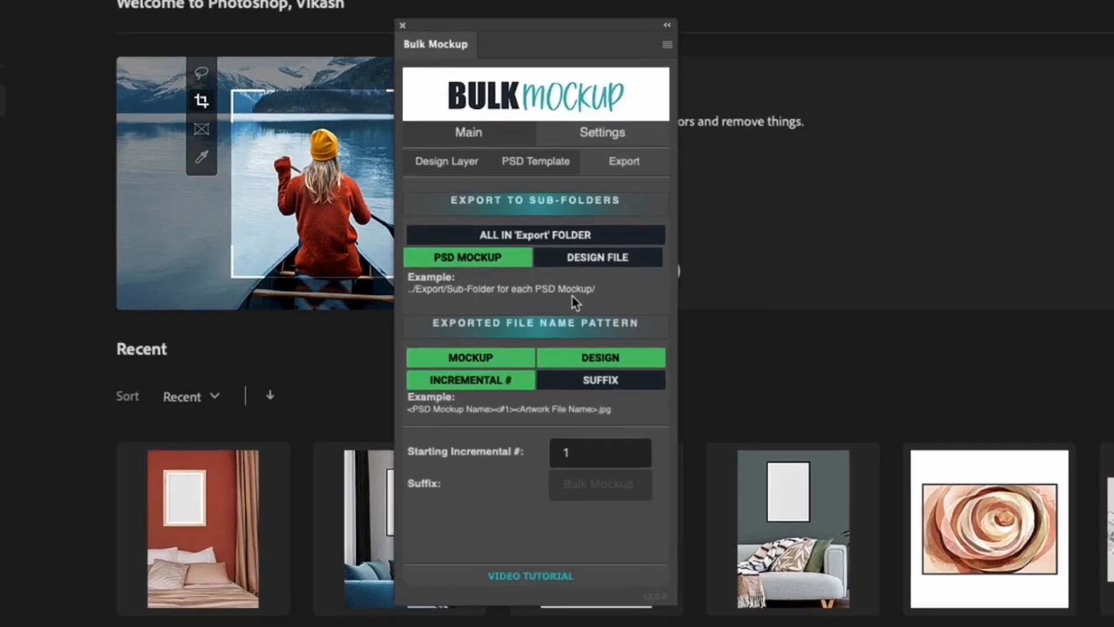
left_click(593, 263)
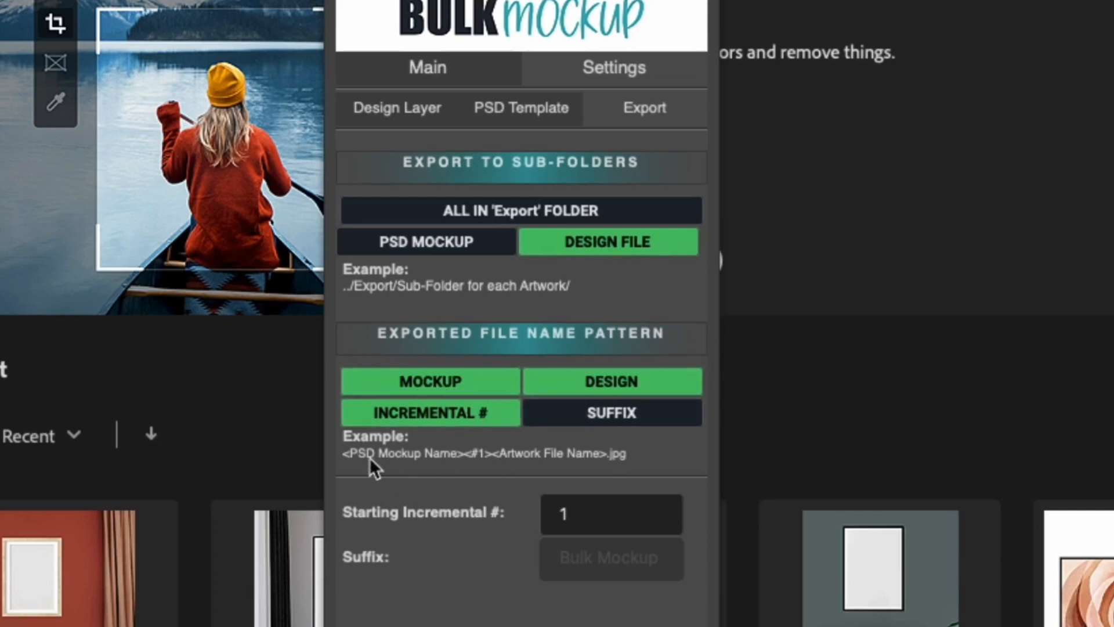
left_click(456, 413)
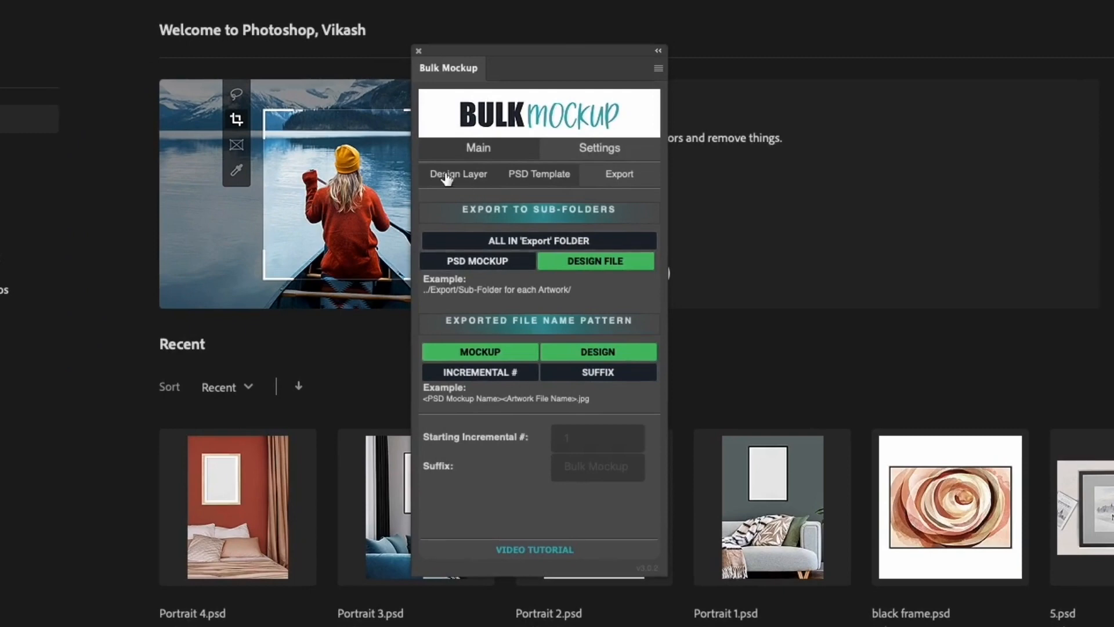
Step: Set the design layer to Do not Scale and start generating the mockups
left_click(447, 175)
left_click(452, 244)
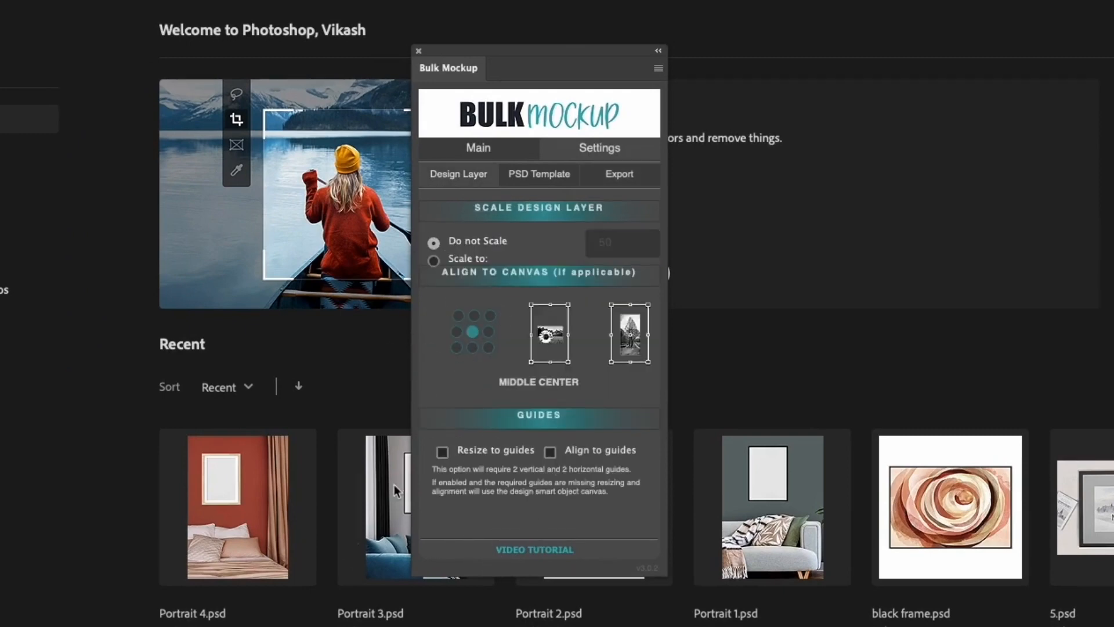
left_click(491, 149)
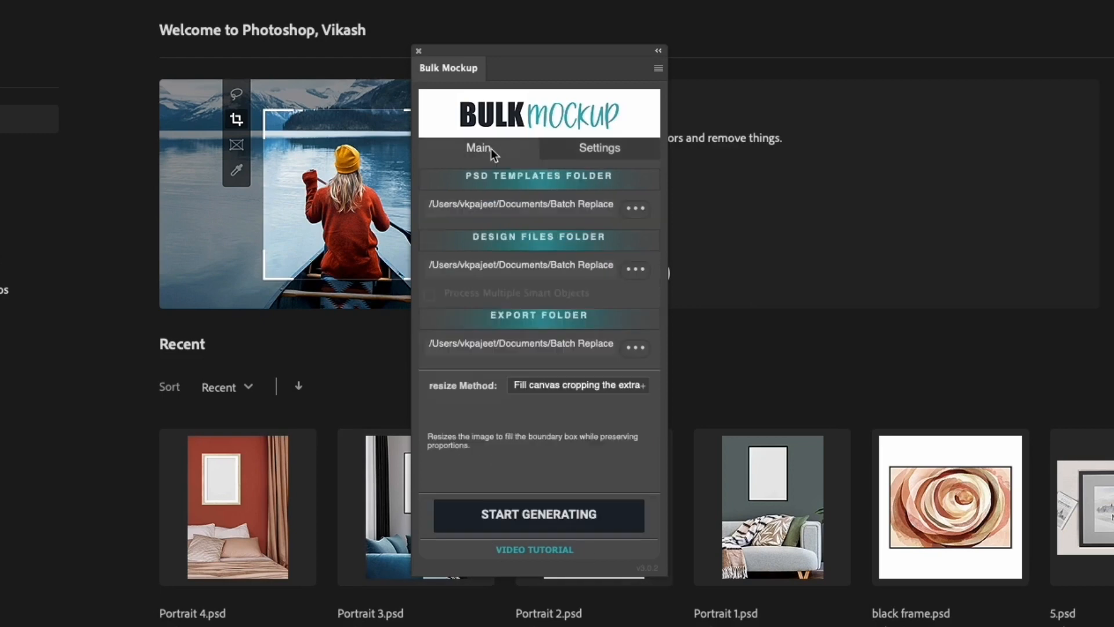
left_click(562, 515)
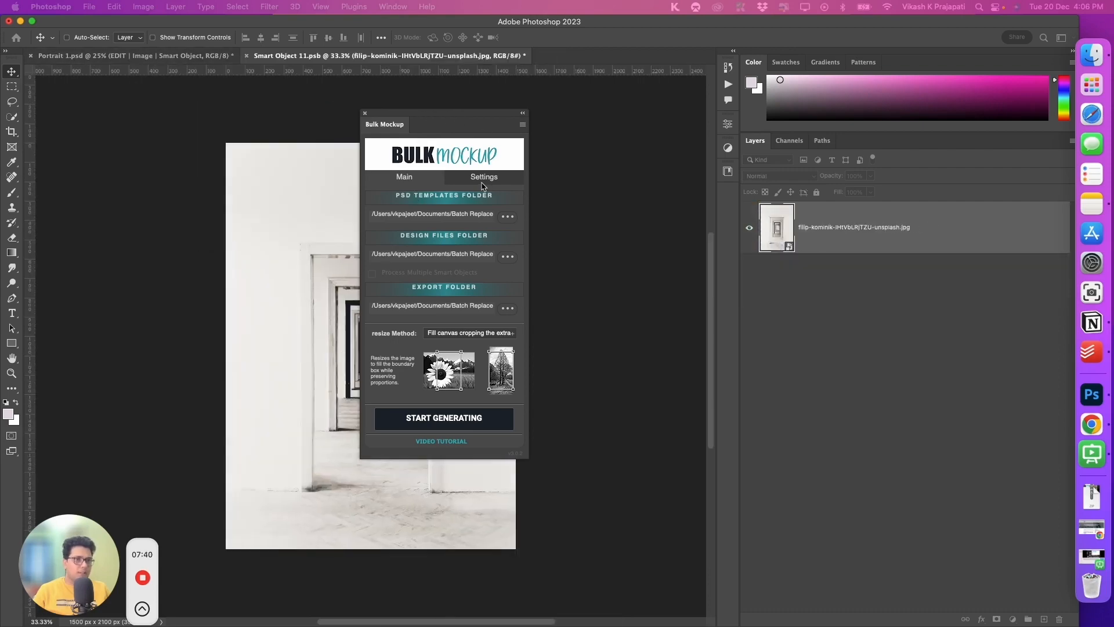
Step: Switch to Finder and open the Export folder inside Use Case 1
key("ctrl+Up")
left_click(741, 218)
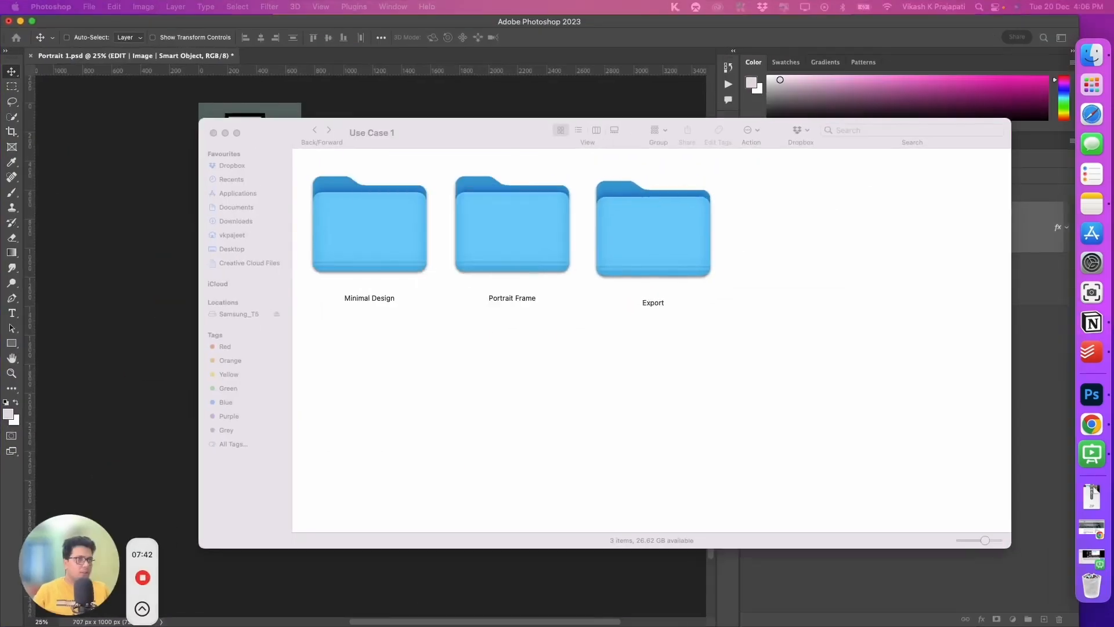
left_click_drag(634, 127, 786, 150)
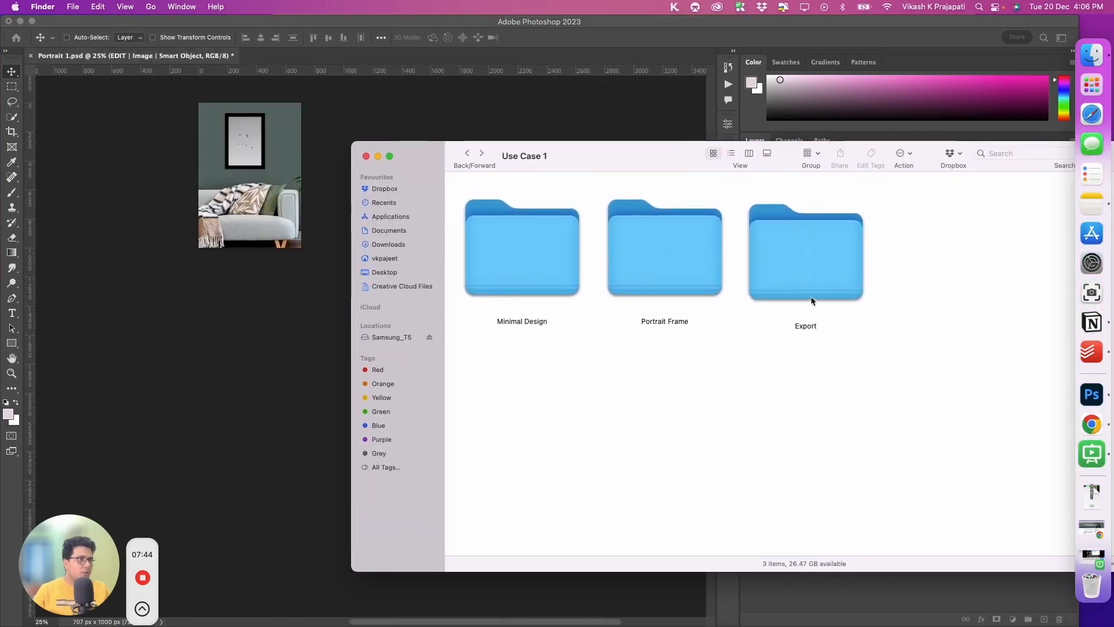
left_click(813, 276)
double_click(813, 276)
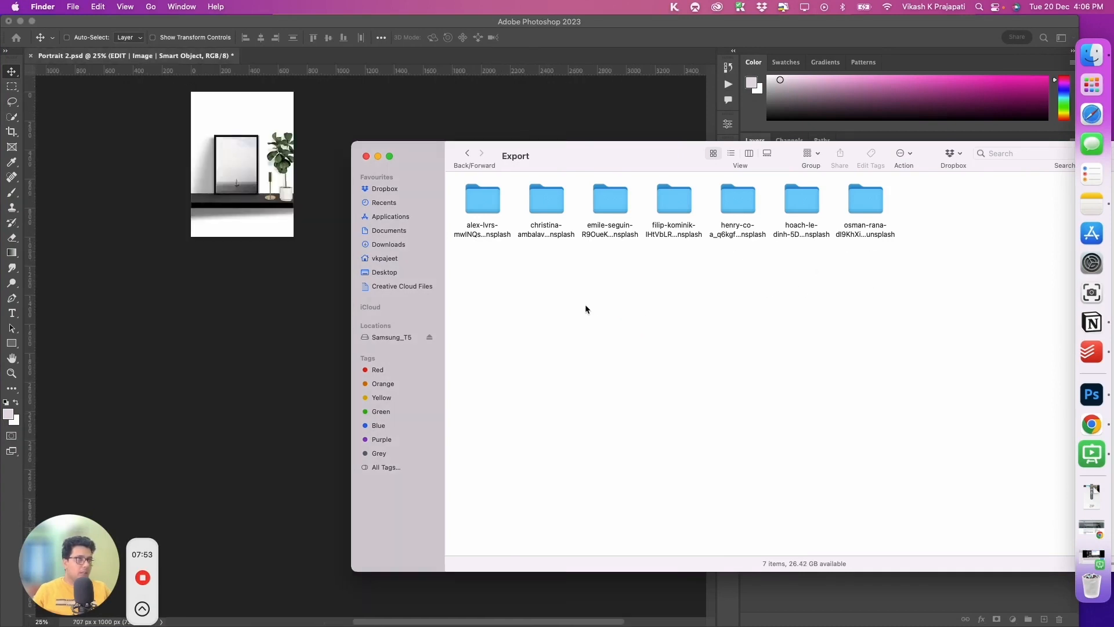
Step: Open the first design's sub-folder and enlarge the thumbnails to inspect its exported mockups
double_click(493, 201)
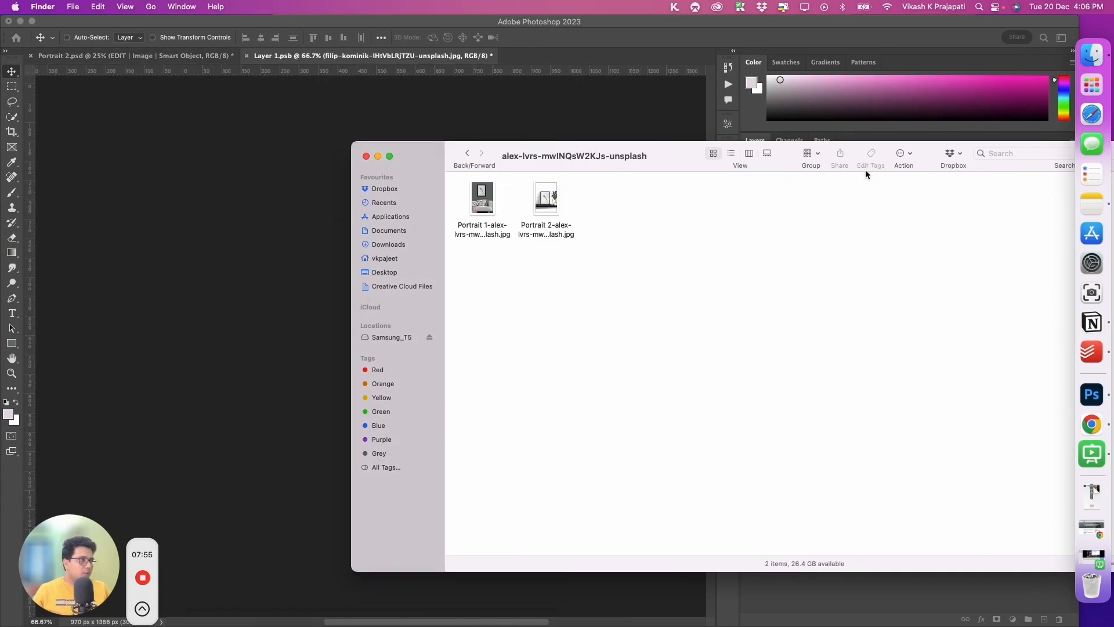
left_click_drag(866, 169, 684, 158)
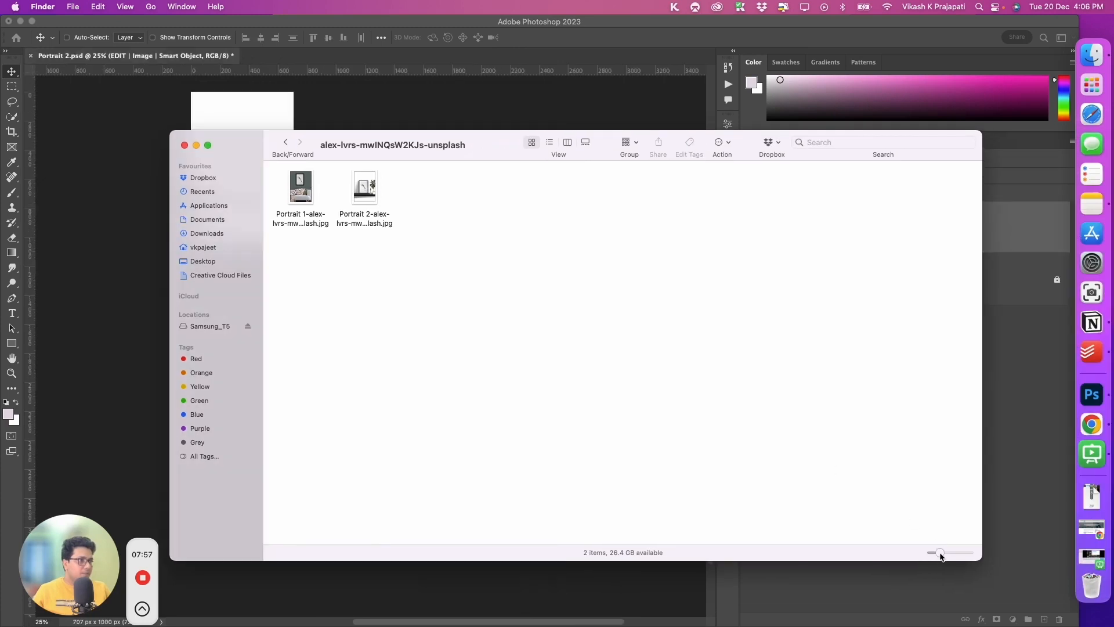
left_click_drag(940, 552, 953, 552)
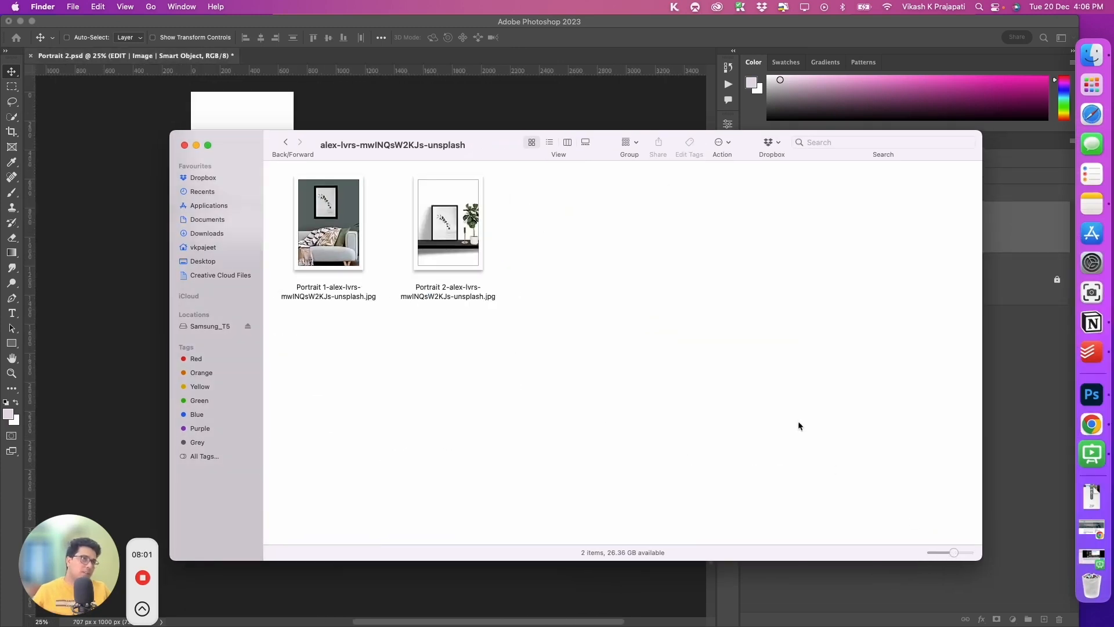
Step: Go back to Export, open the fifth design's sub-folder, and view its exported mockups full screen with larger thumbnails
left_click(285, 143)
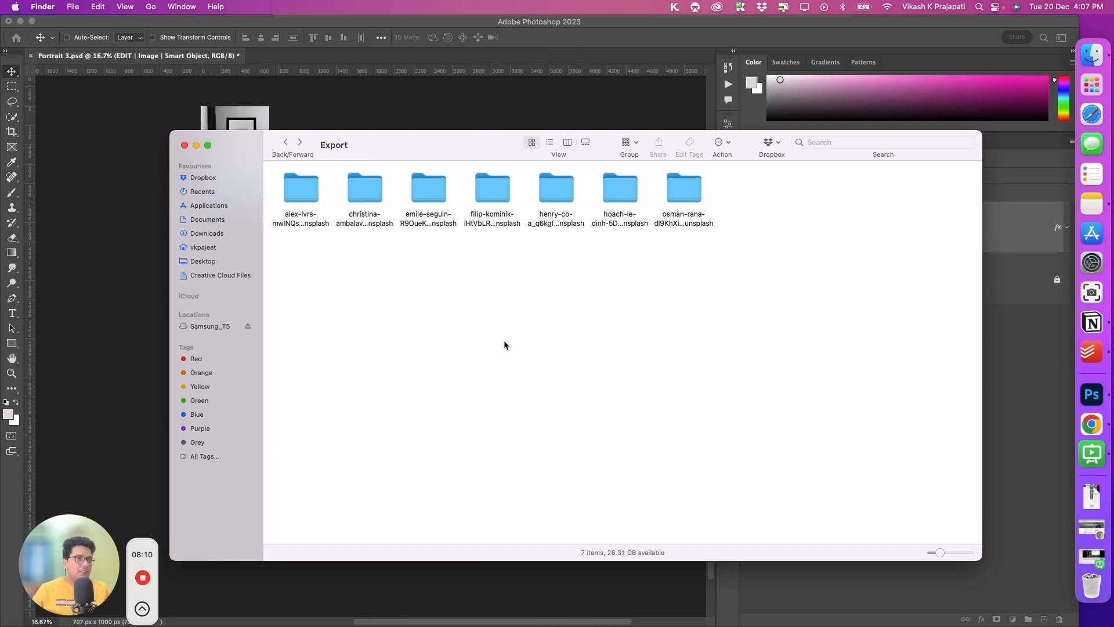
left_click(561, 203)
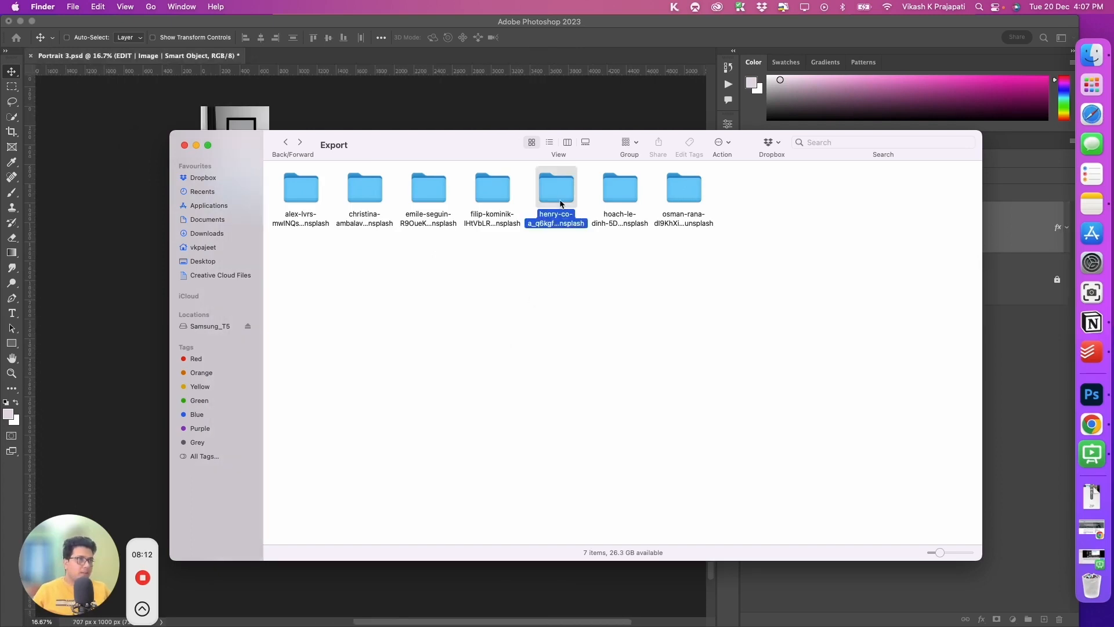
double_click(561, 204)
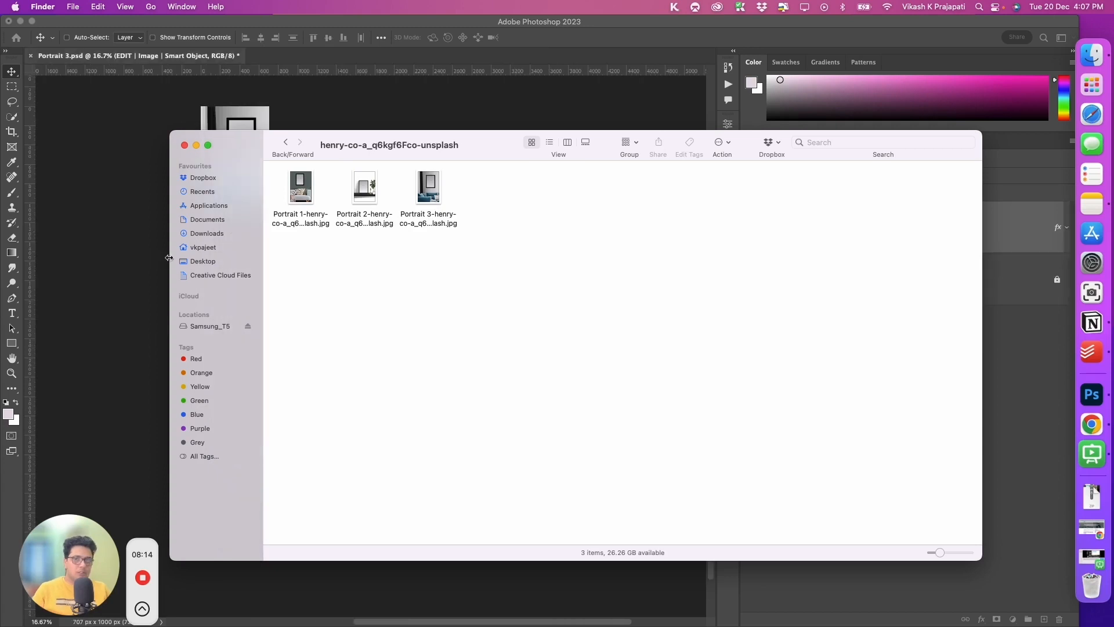
left_click_drag(238, 257, 422, 258)
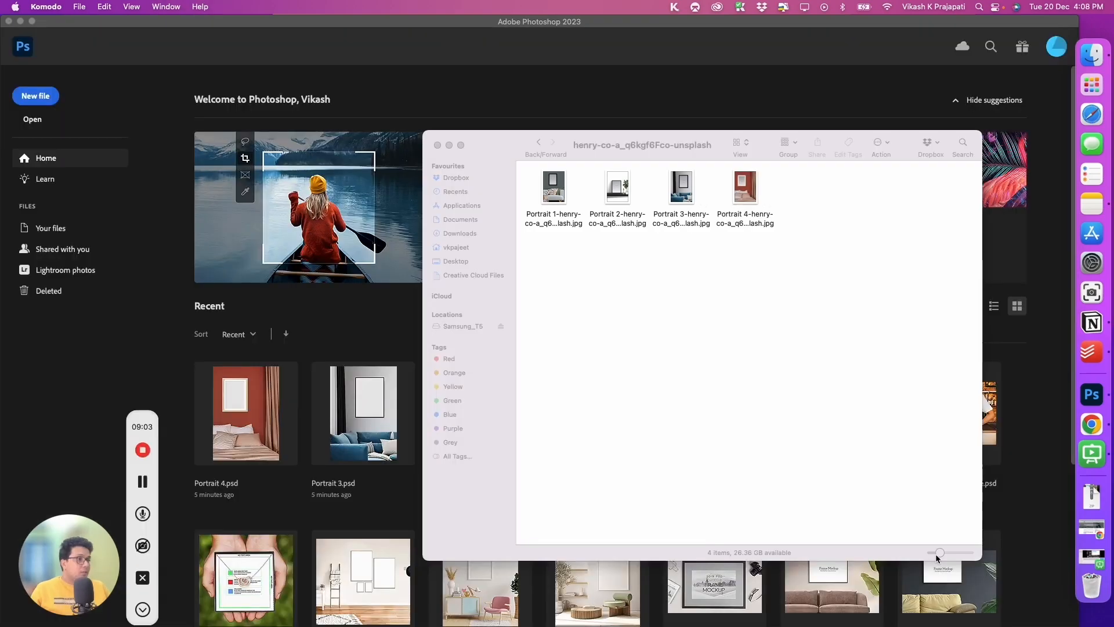
left_click_drag(936, 553, 955, 560)
left_click_drag(485, 152, 357, 144)
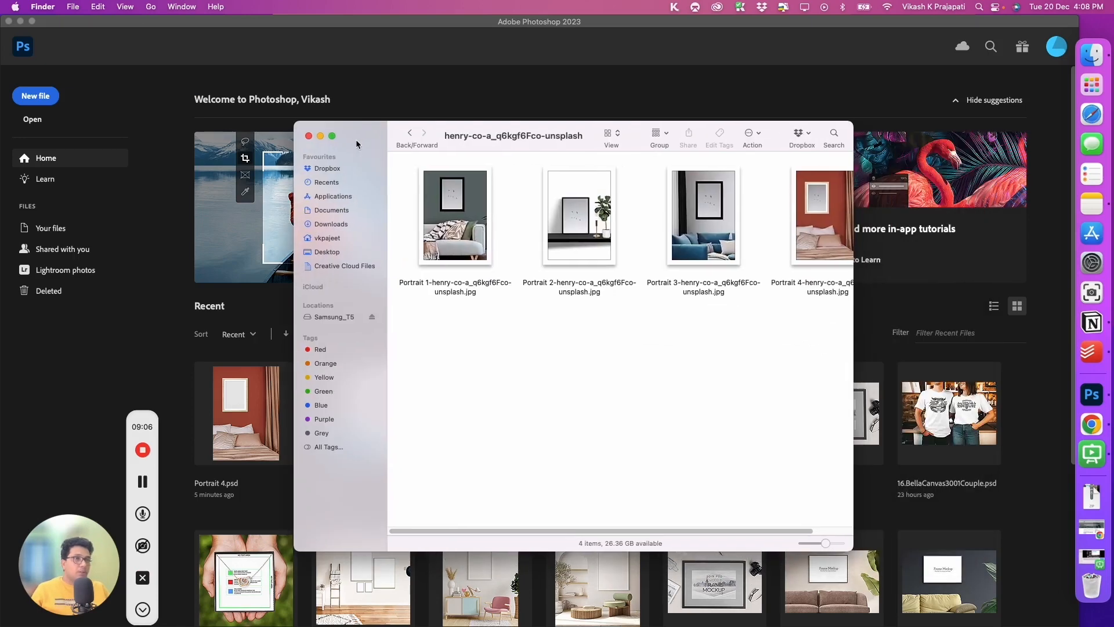
left_click(333, 137)
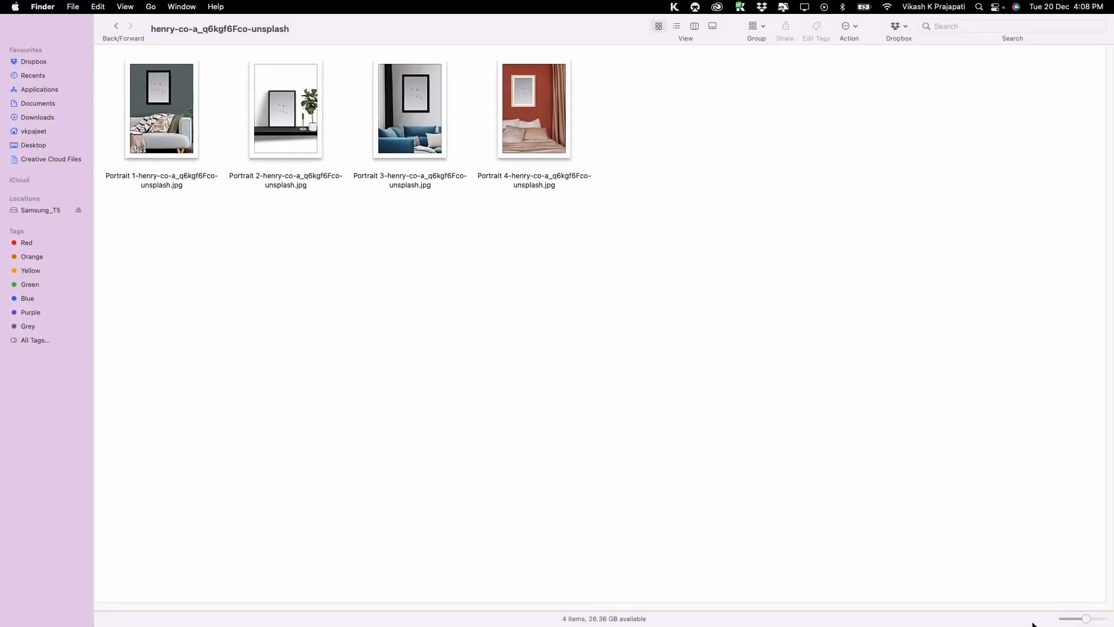
left_click_drag(1091, 622, 1095, 622)
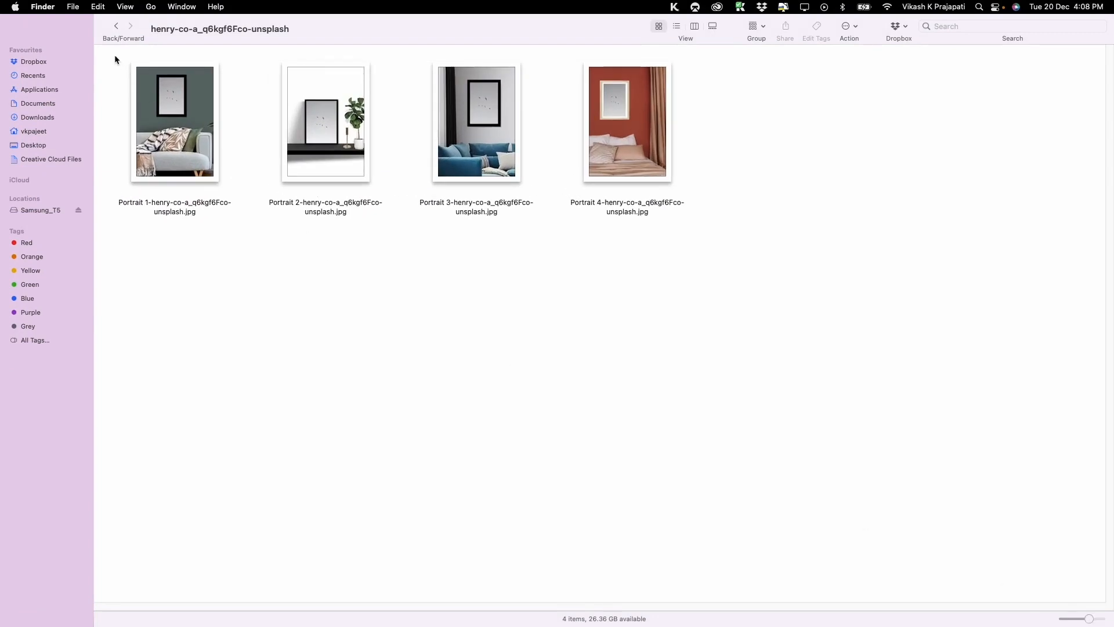
Step: Return to the Export folder and search it for "jpeg"
left_click(119, 27)
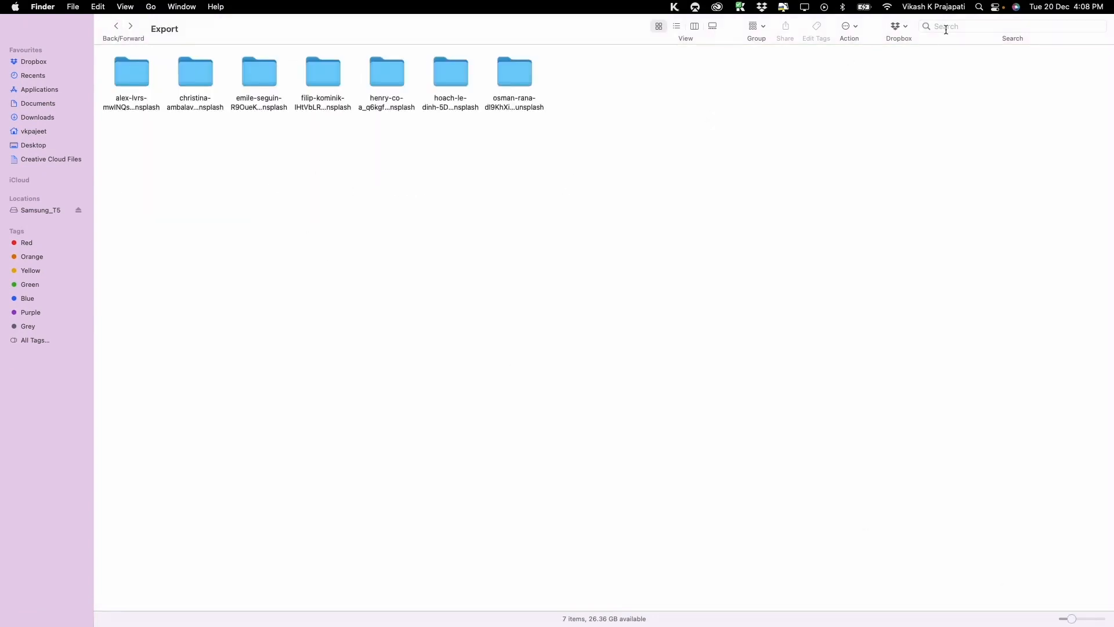
left_click(968, 27)
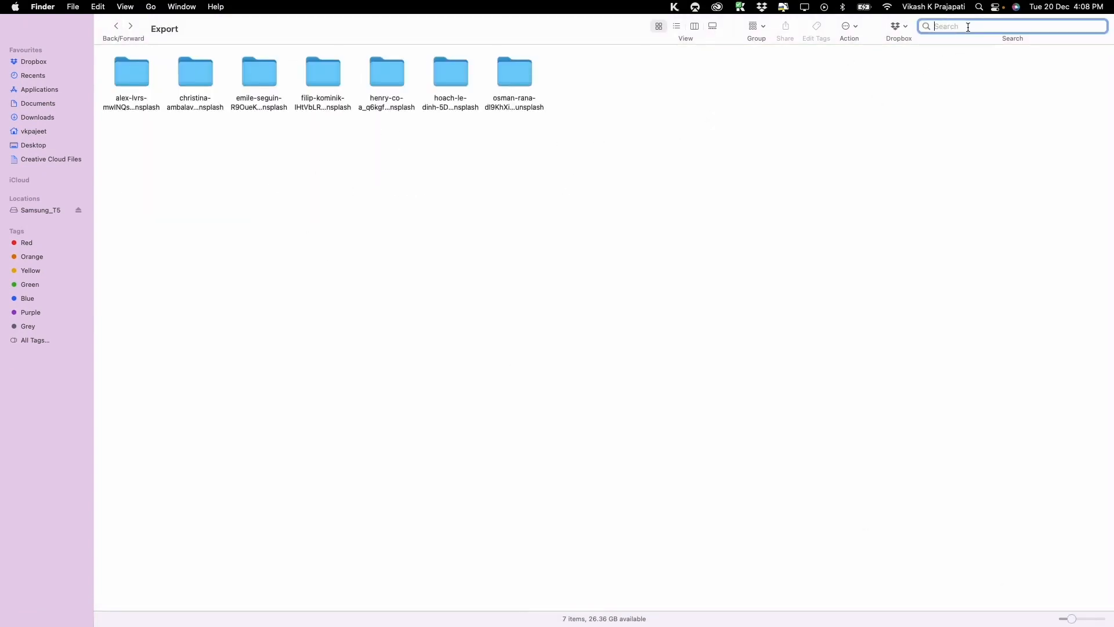
type("jpeg")
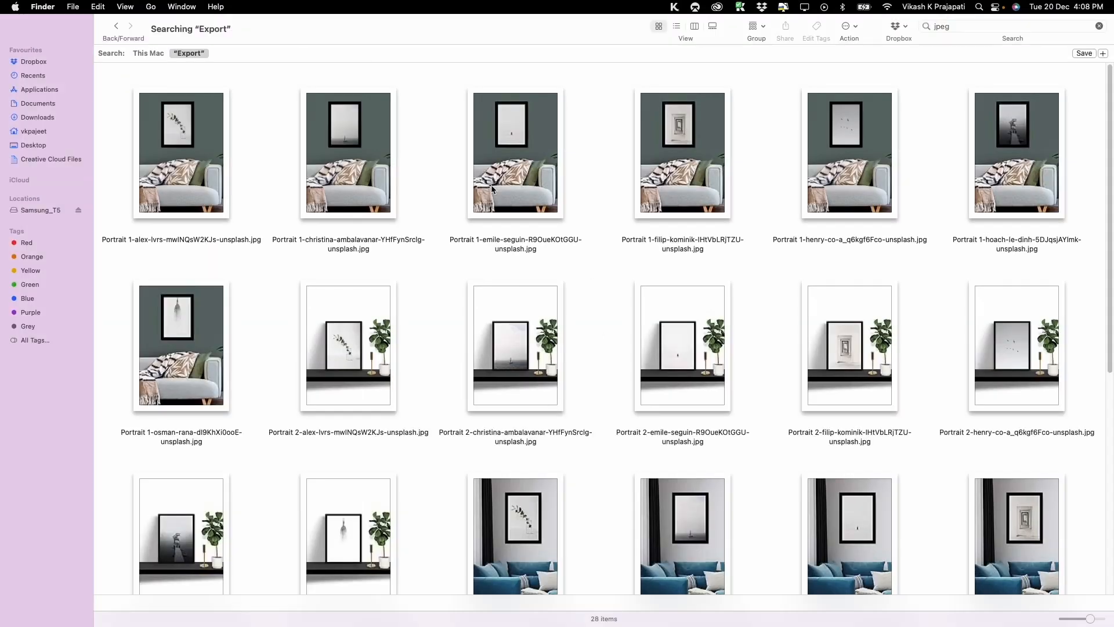
Step: Examine the exported mockup images in the search results, enlarging the thumbnails to compare the designs in each frame
left_click(194, 141)
left_click(354, 147)
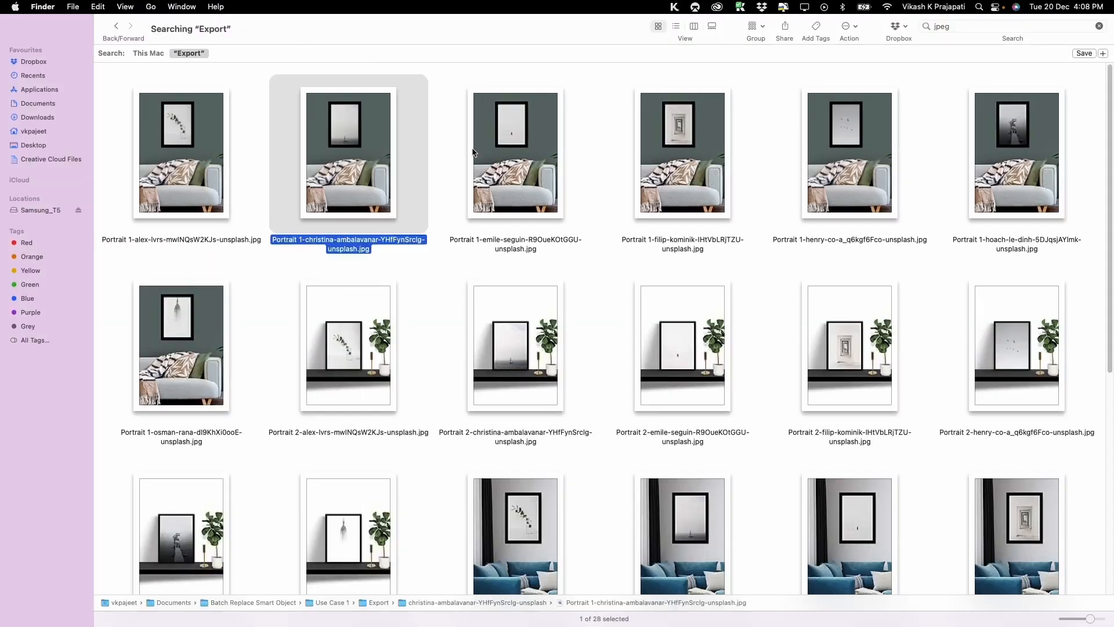
left_click(487, 149)
left_click(645, 145)
left_click(929, 137)
left_click(1040, 130)
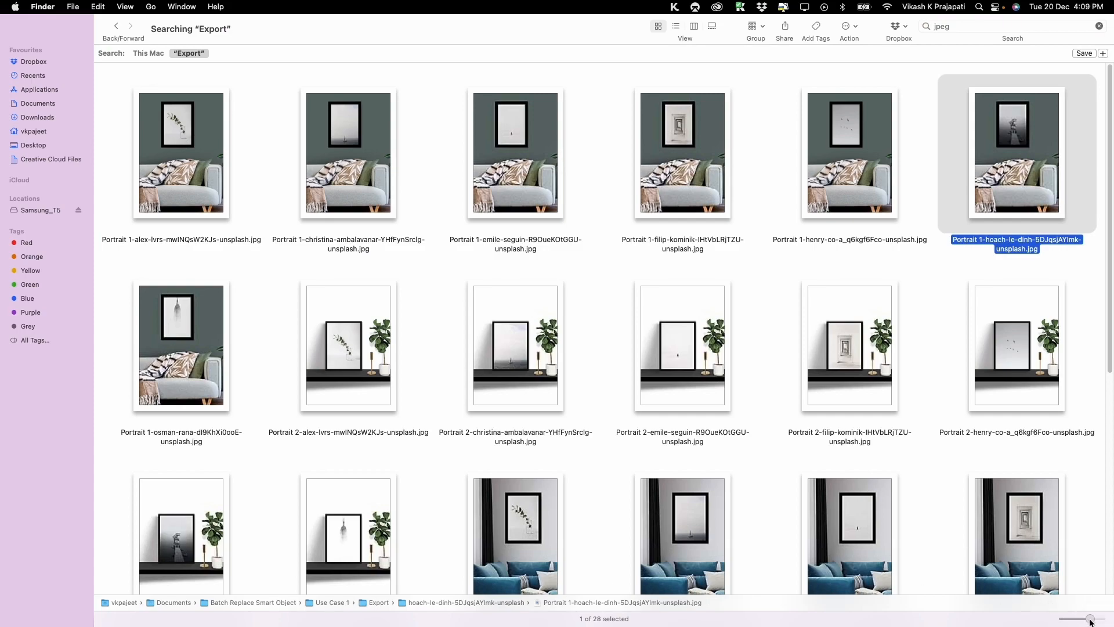
mouse_move(1092, 622)
left_mouse_down()
mouse_move(1104, 620)
mouse_move(1093, 620)
left_mouse_up()
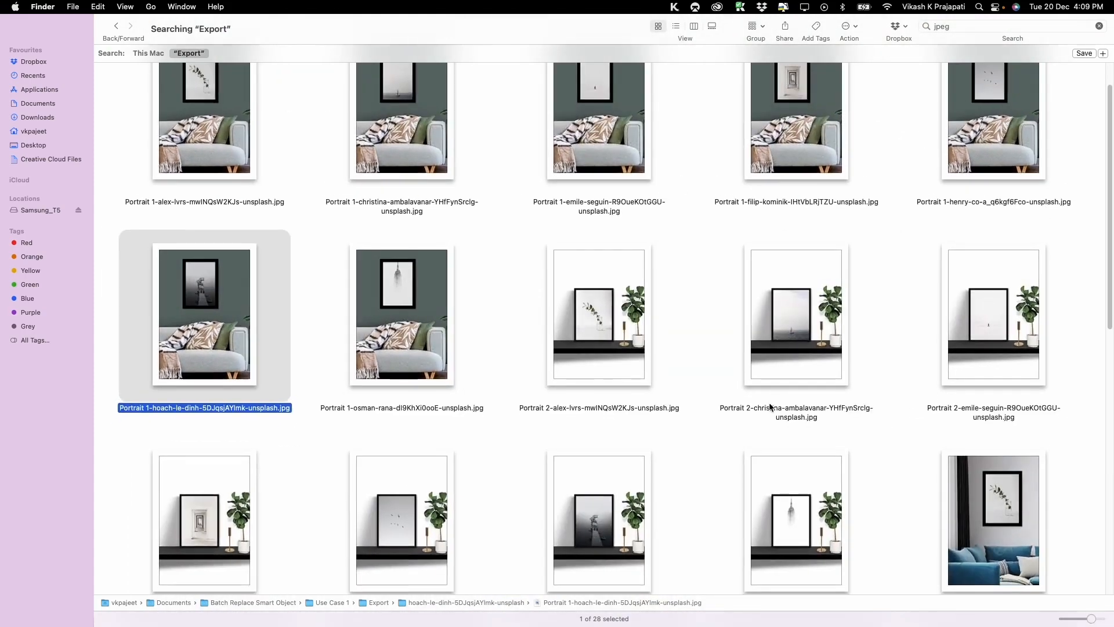
scroll(770, 406, "down", 8)
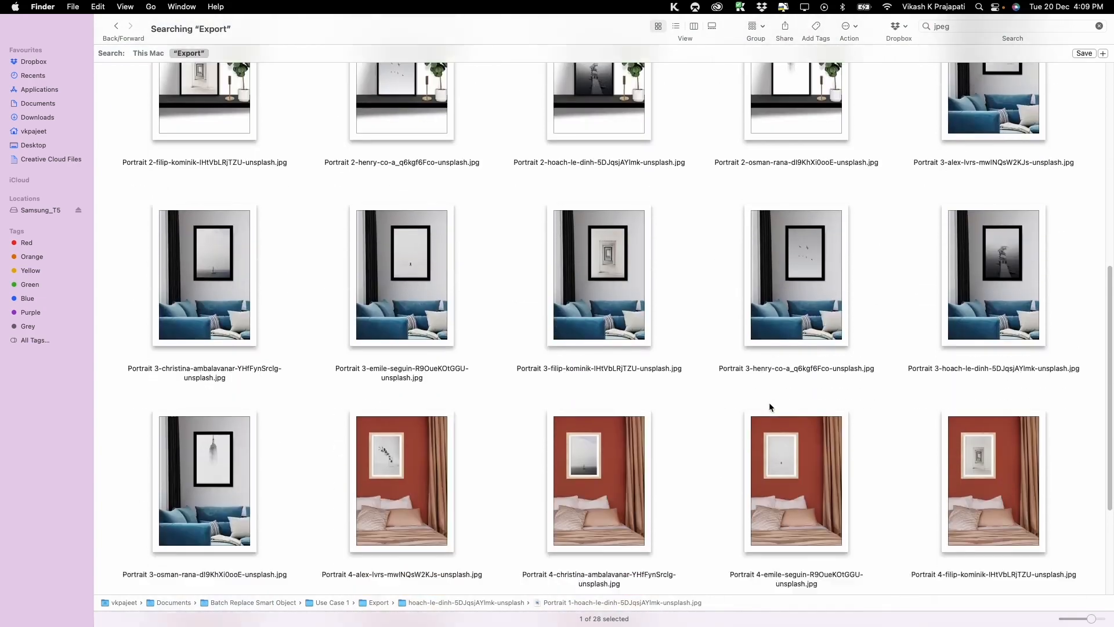
scroll(769, 403, "up", 8)
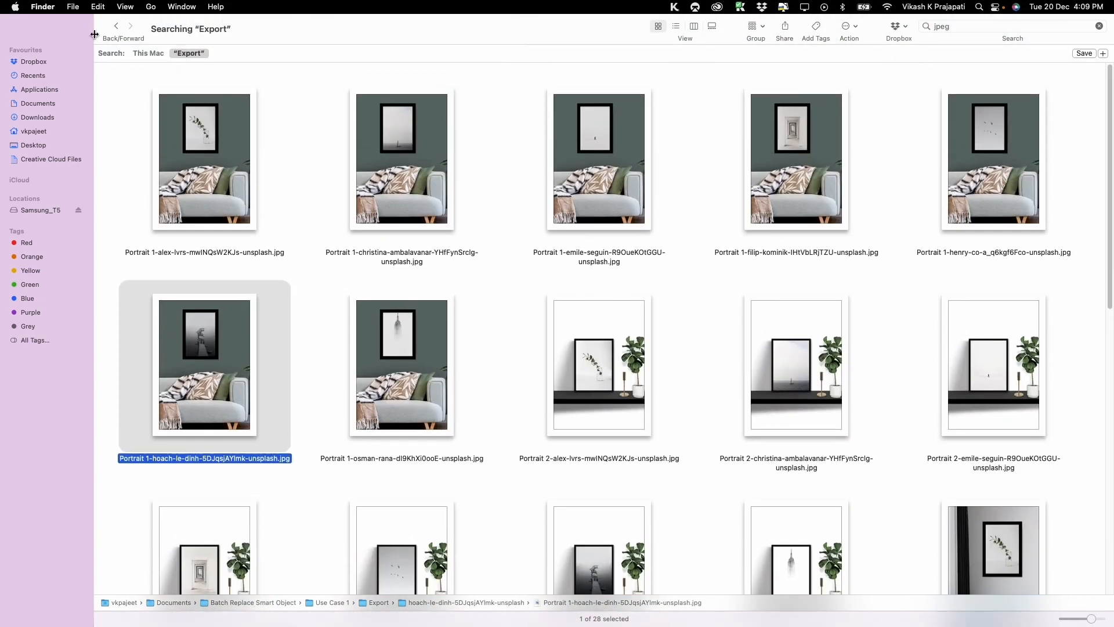
Step: Leave the search results and Use Case 1, go to the Use Case 2 folder, and open Landscape Frame outside full screen
left_click(116, 26)
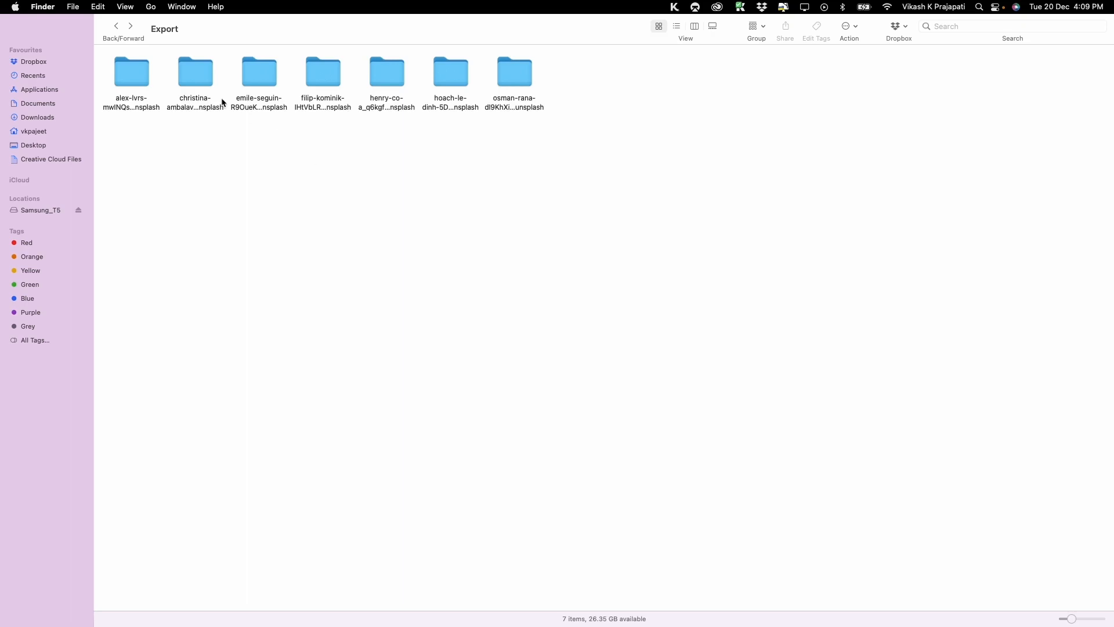
left_click(116, 26)
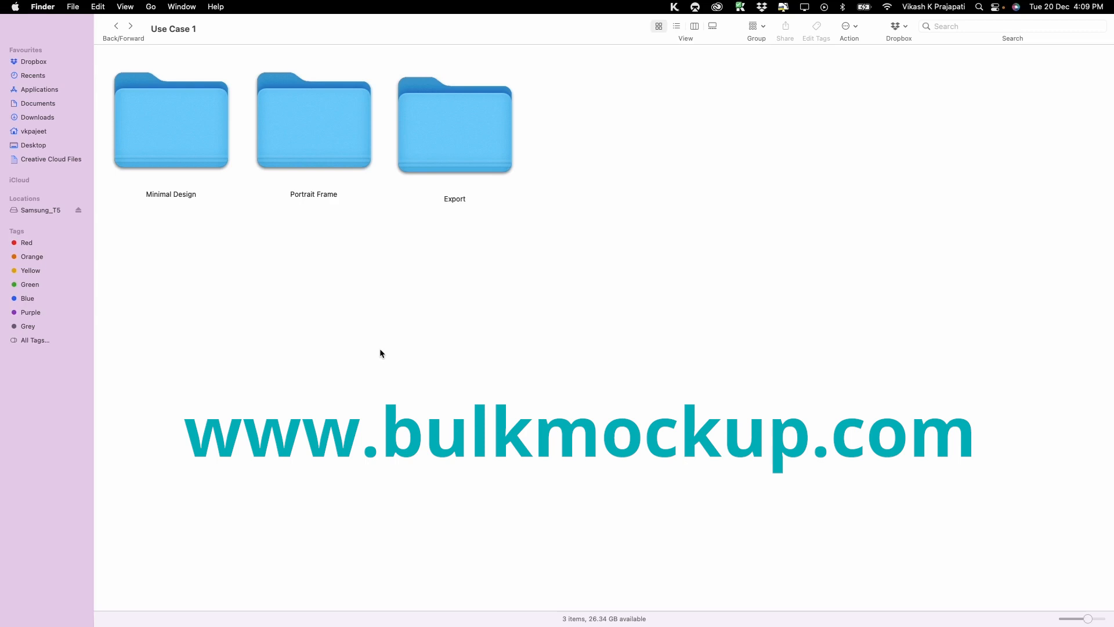
left_click(116, 26)
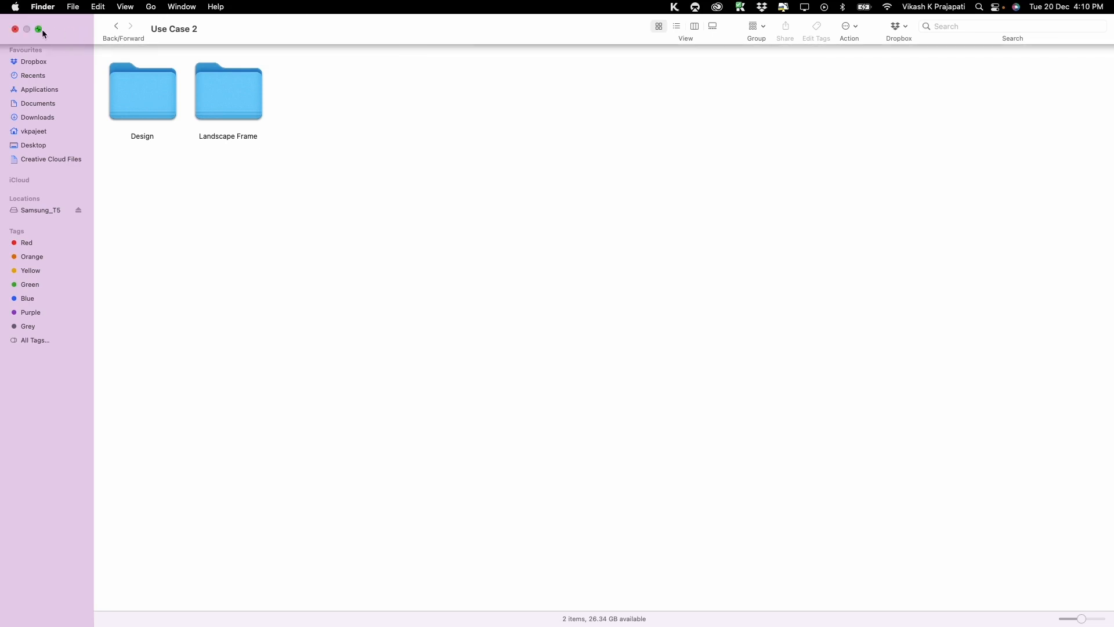
left_click(38, 30)
double_click(517, 197)
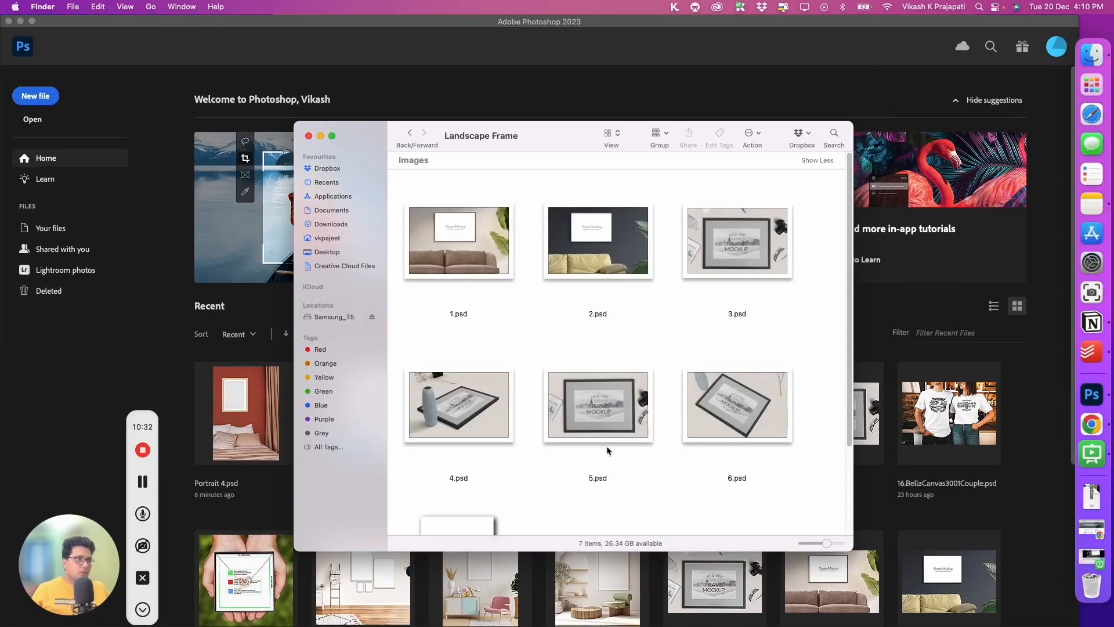
Step: Look through the landscape frame templates and open 5.psd in Photoshop, zooming in on its framed artwork
scroll(607, 450, "down", 5)
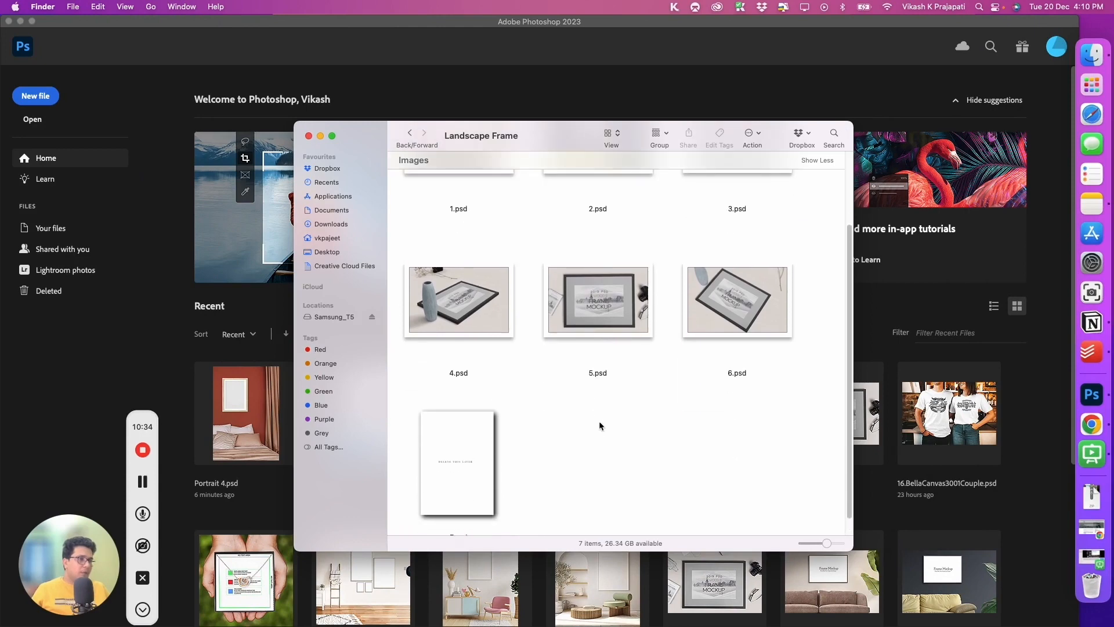
scroll(600, 424, "up", 5)
left_click(627, 434)
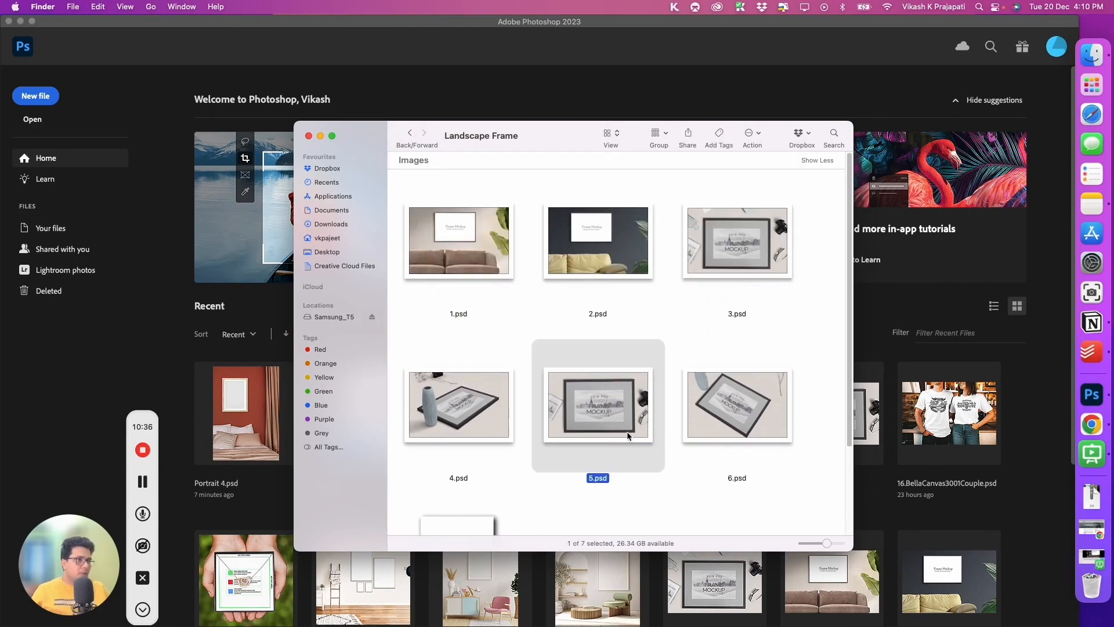
left_click_drag(627, 434, 295, 301)
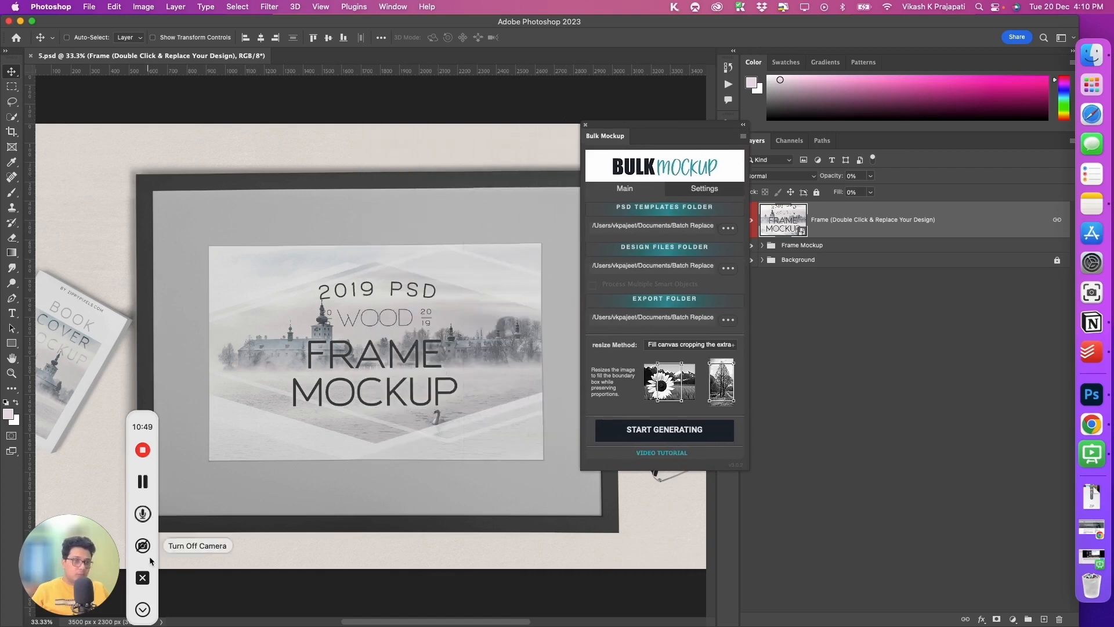
left_click(142, 610)
scroll(271, 371, "down", 3)
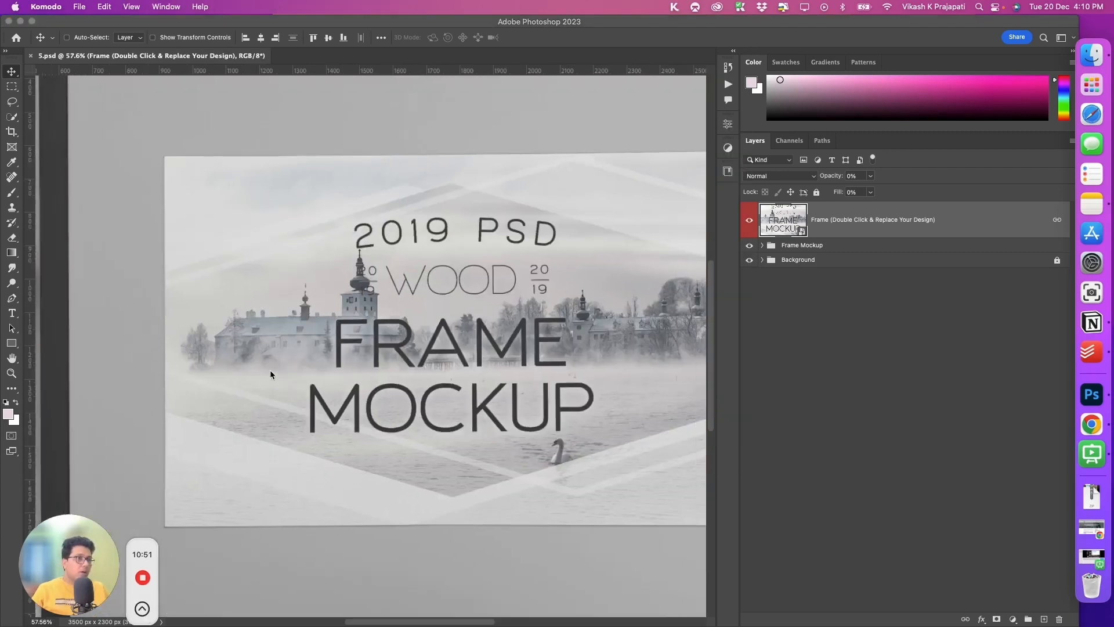
Step: Return to Finder, go back to Use Case 2, and open the Design folder with adjusted thumbnail size
key("ctrl+Up")
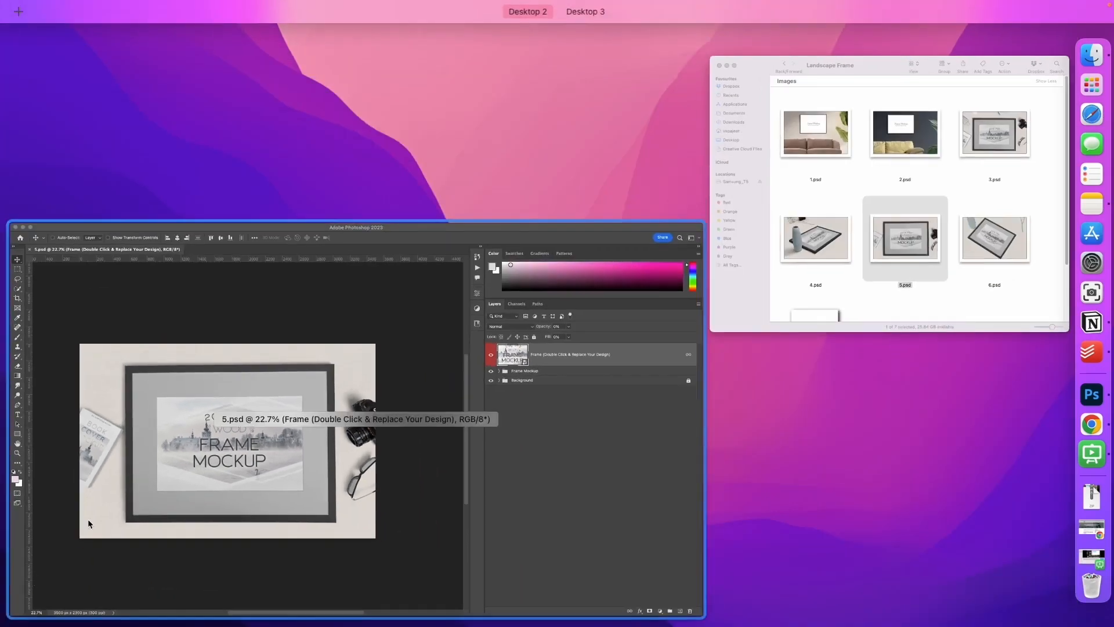
left_click(796, 218)
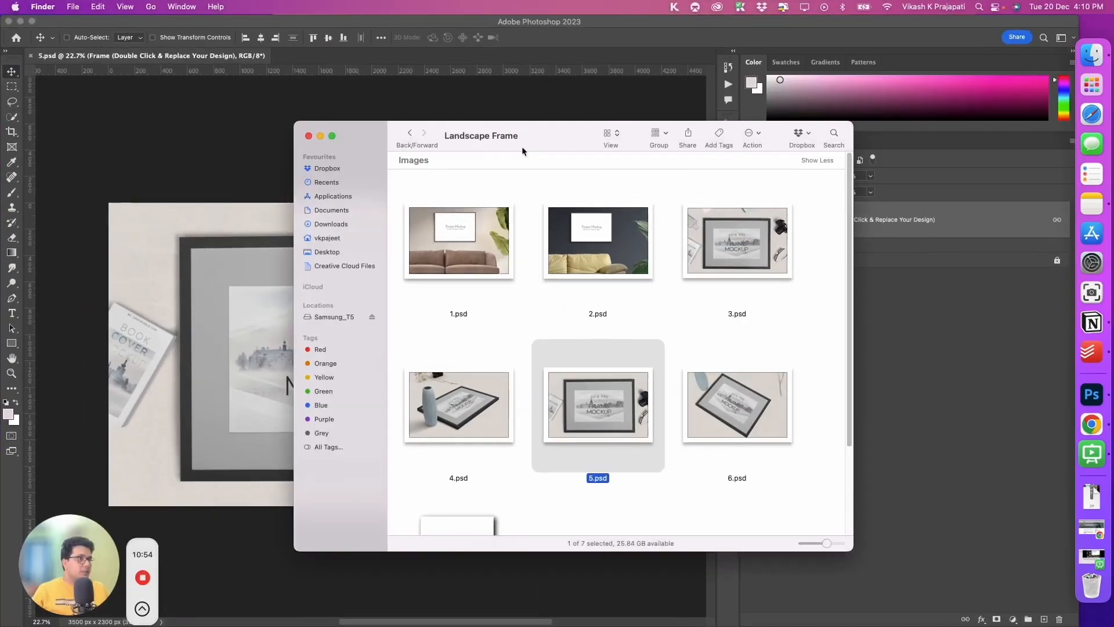
left_click(412, 134)
left_click(517, 207)
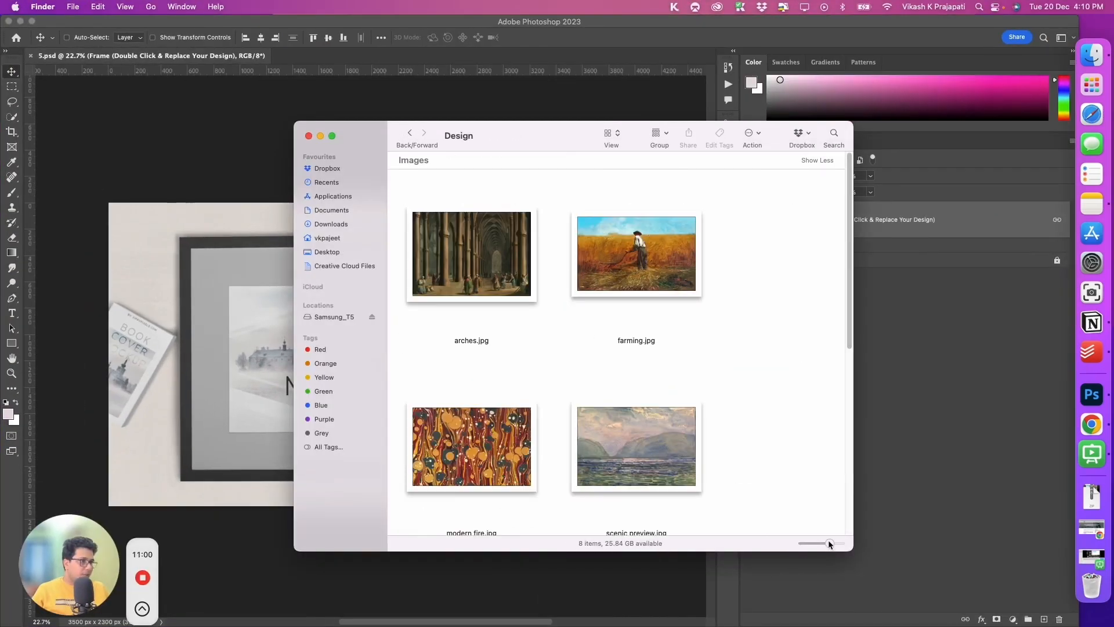
mouse_move(829, 543)
left_mouse_down()
mouse_move(817, 543)
mouse_move(838, 545)
mouse_move(829, 542)
left_mouse_up()
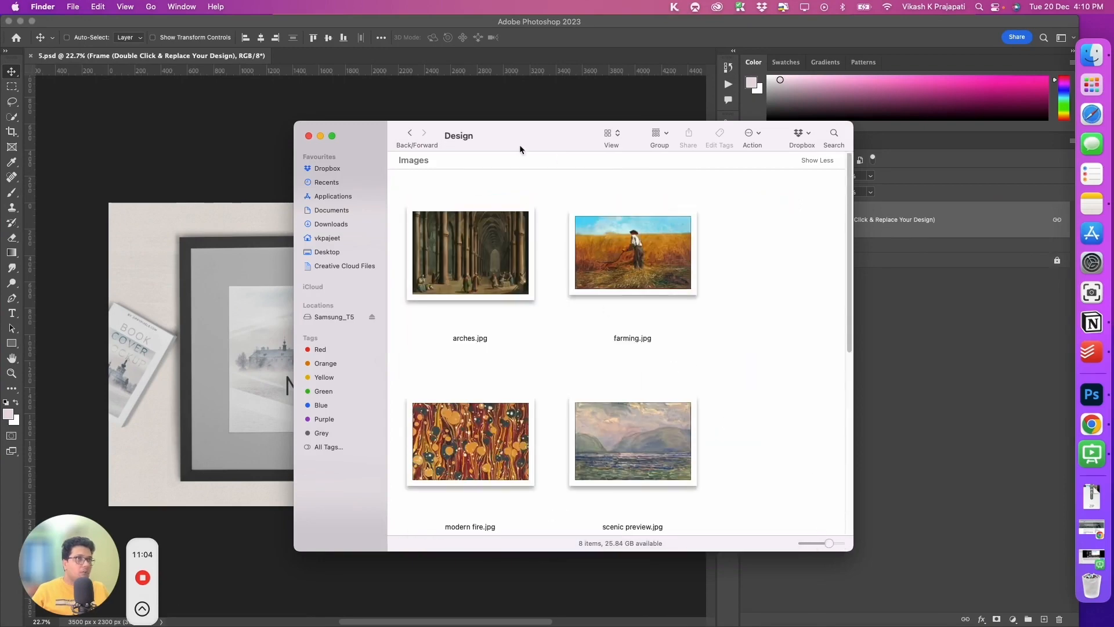
Step: Reposition and enlarge the Design folder window until all images fit, selecting and deselecting the whole set
left_click_drag(520, 149, 273, 59)
left_click_drag(609, 426, 932, 431)
left_click_drag(862, 464, 862, 590)
key("super+a")
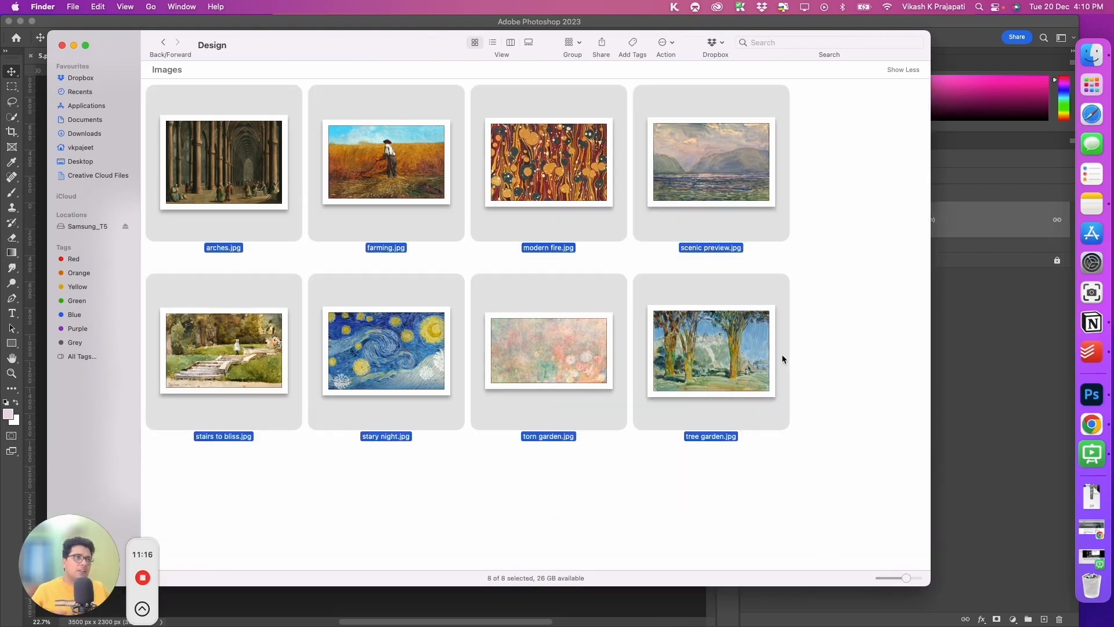
left_click(594, 465)
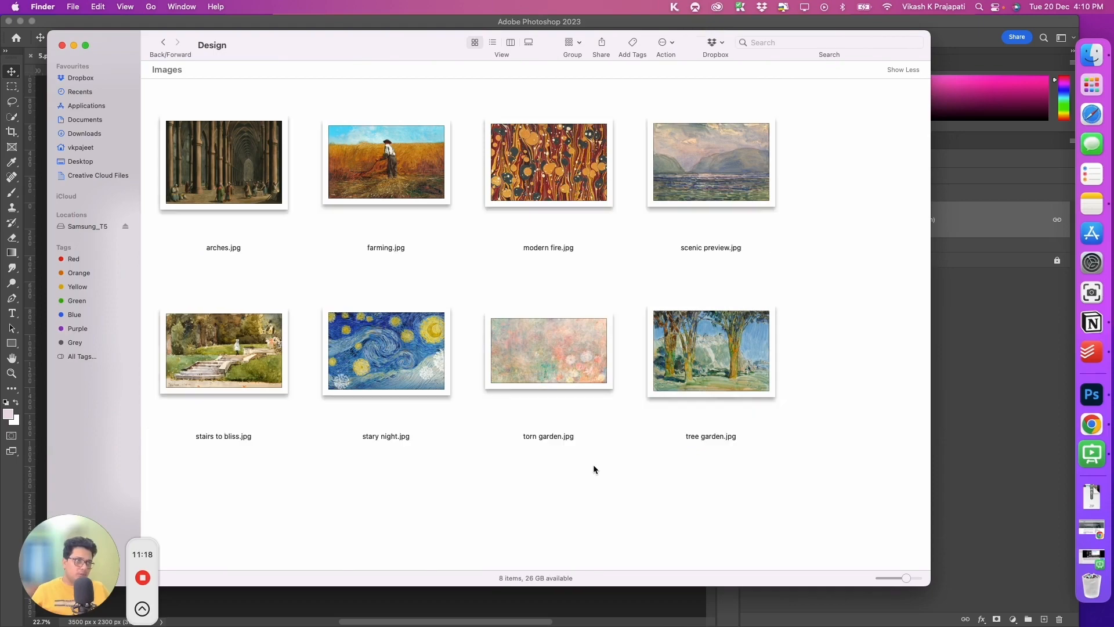
Step: Open torn garden.jpg from the Design folder in Adobe Photoshop 2023
key("ctrl+Up")
left_click(361, 216)
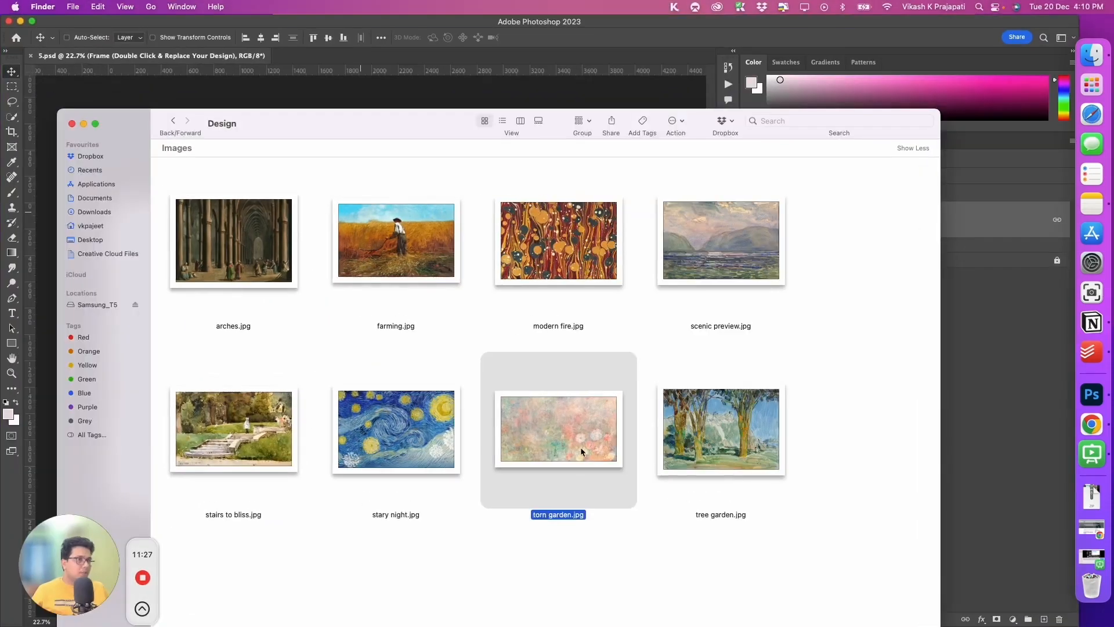
left_click_drag(581, 451, 575, 50)
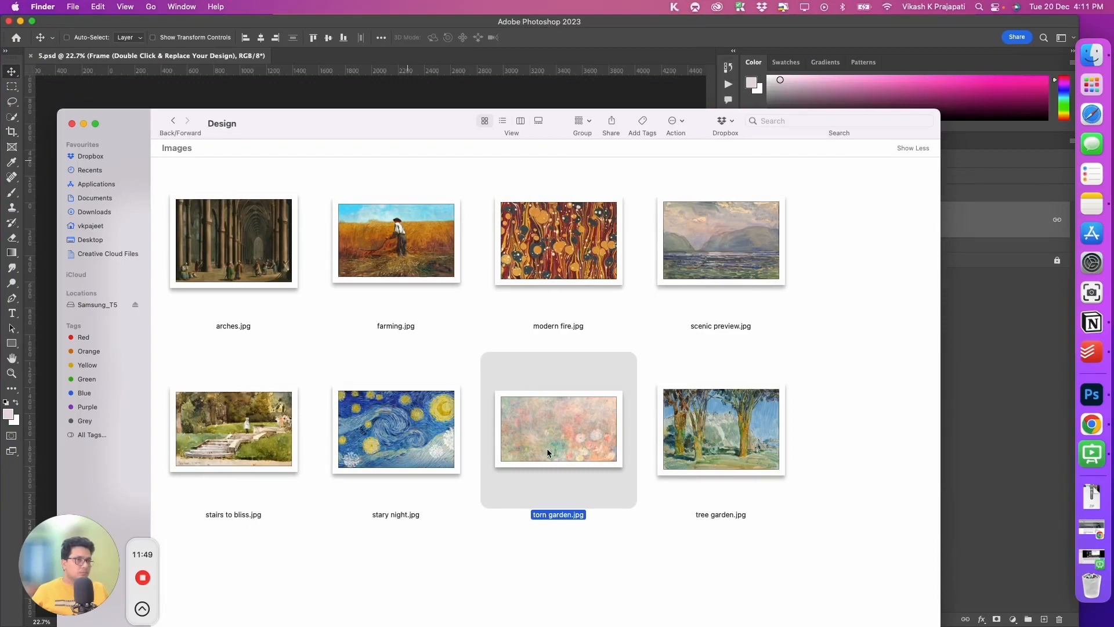
right_click(547, 448)
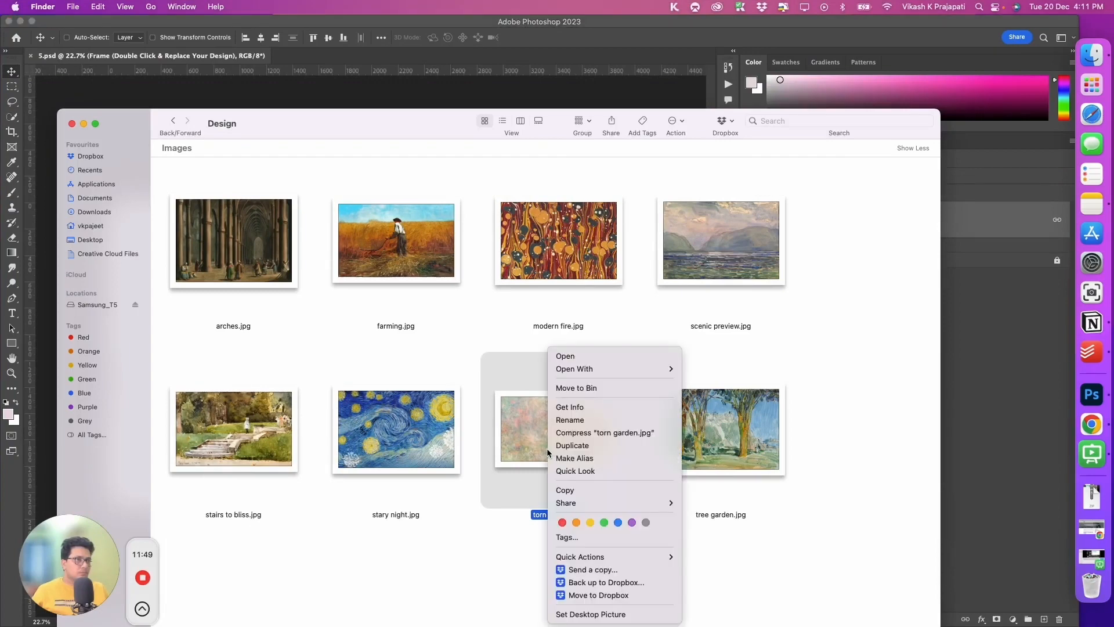
mouse_move(590, 371)
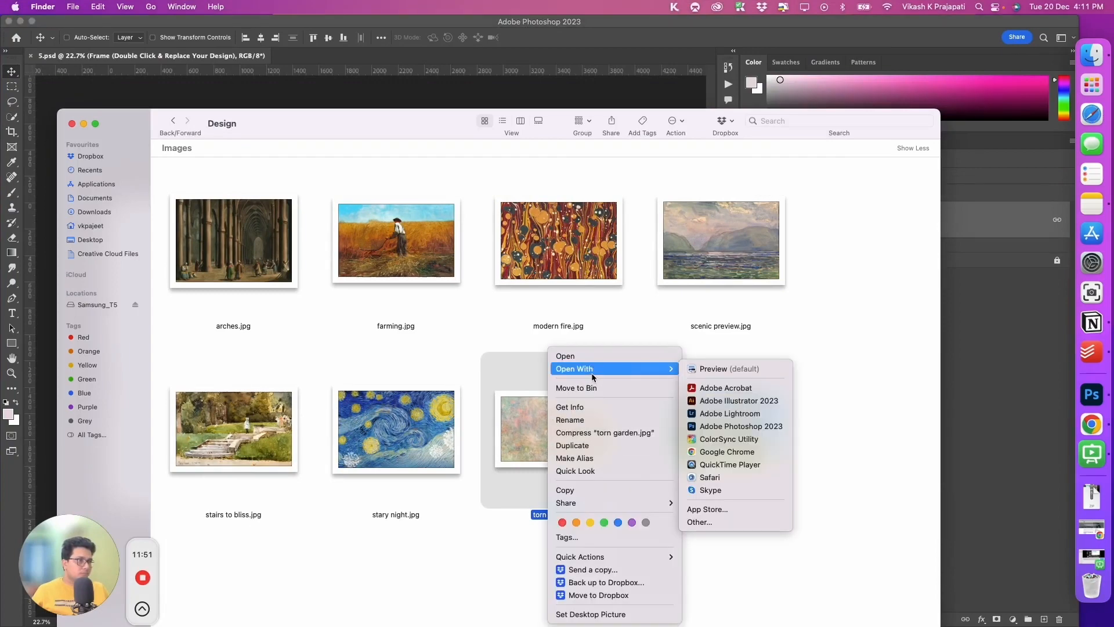
left_click(748, 427)
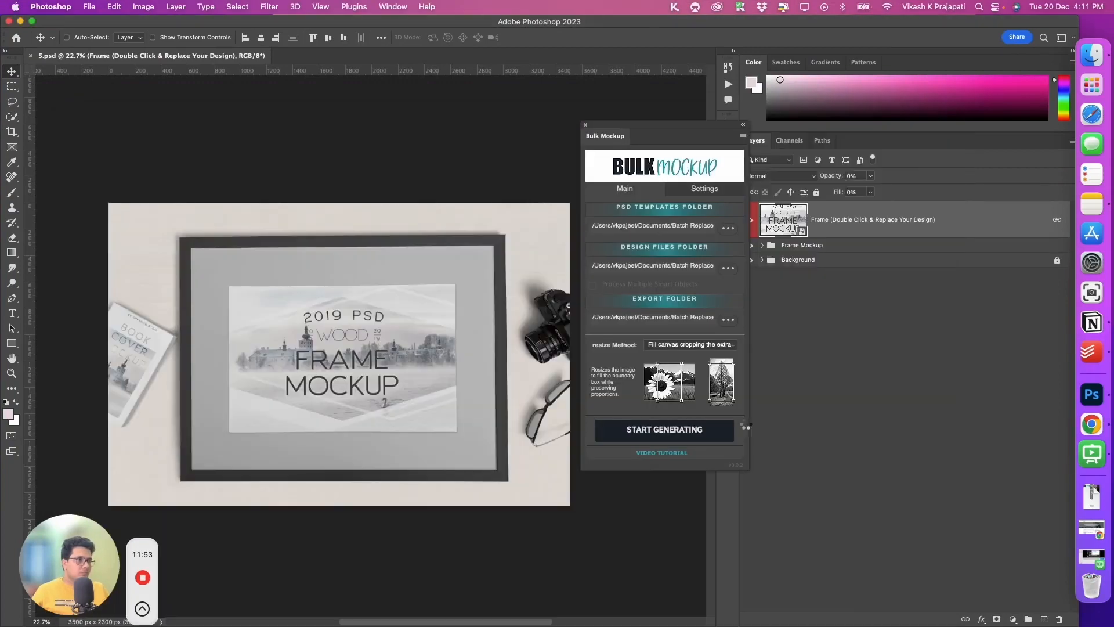
Step: Return to the Design folder and open stary night.jpg in Adobe Photoshop 2023
key("ctrl+Up")
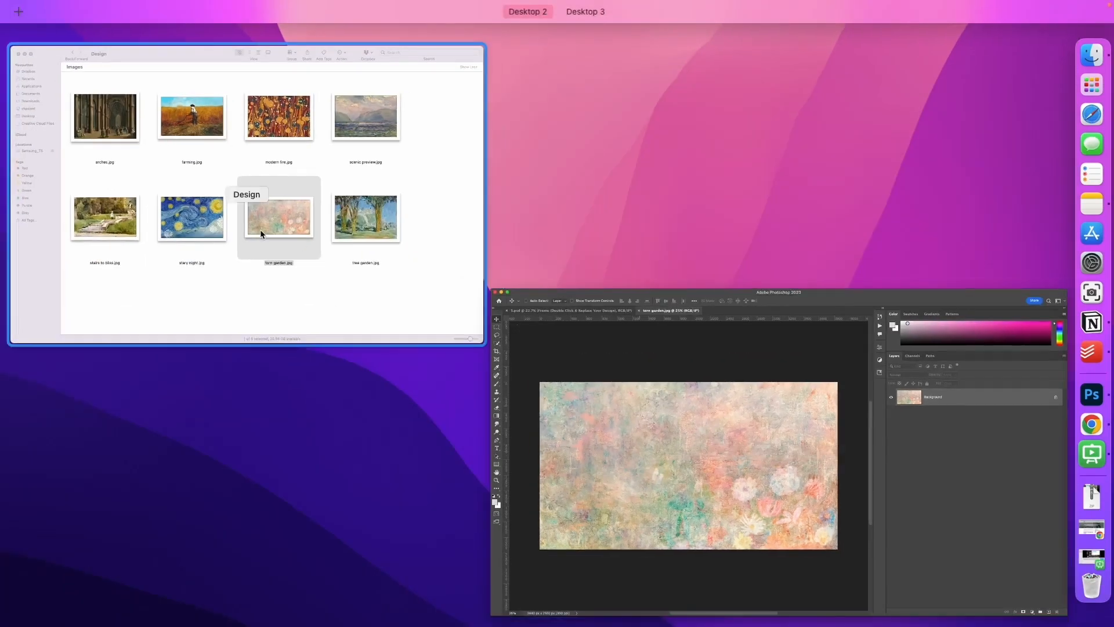
left_click(260, 228)
left_click(411, 415)
right_click(408, 413)
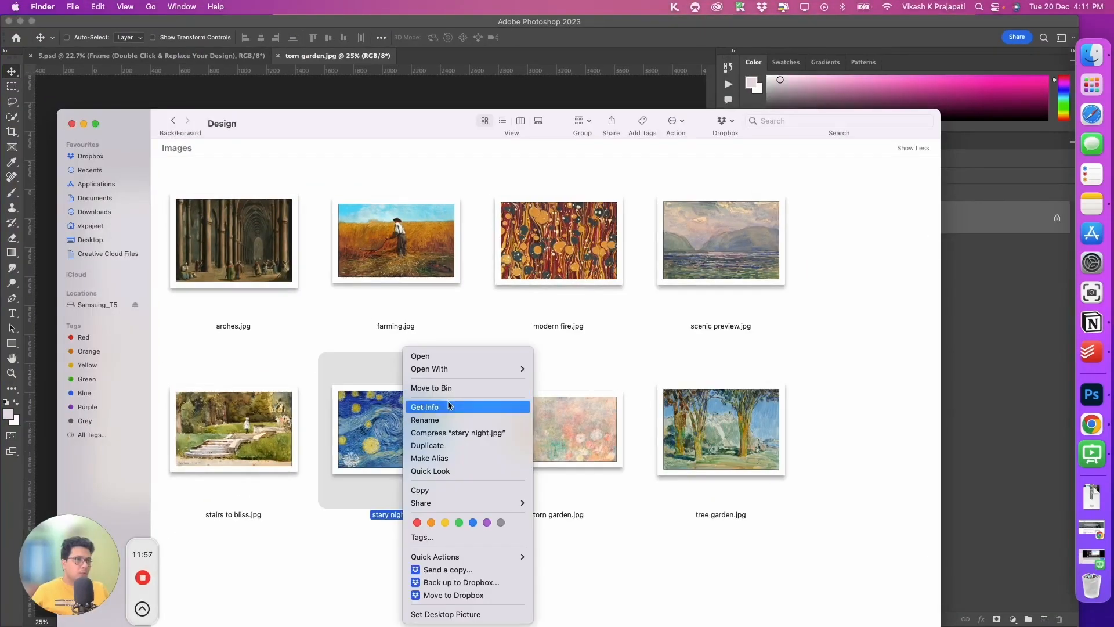
mouse_move(468, 371)
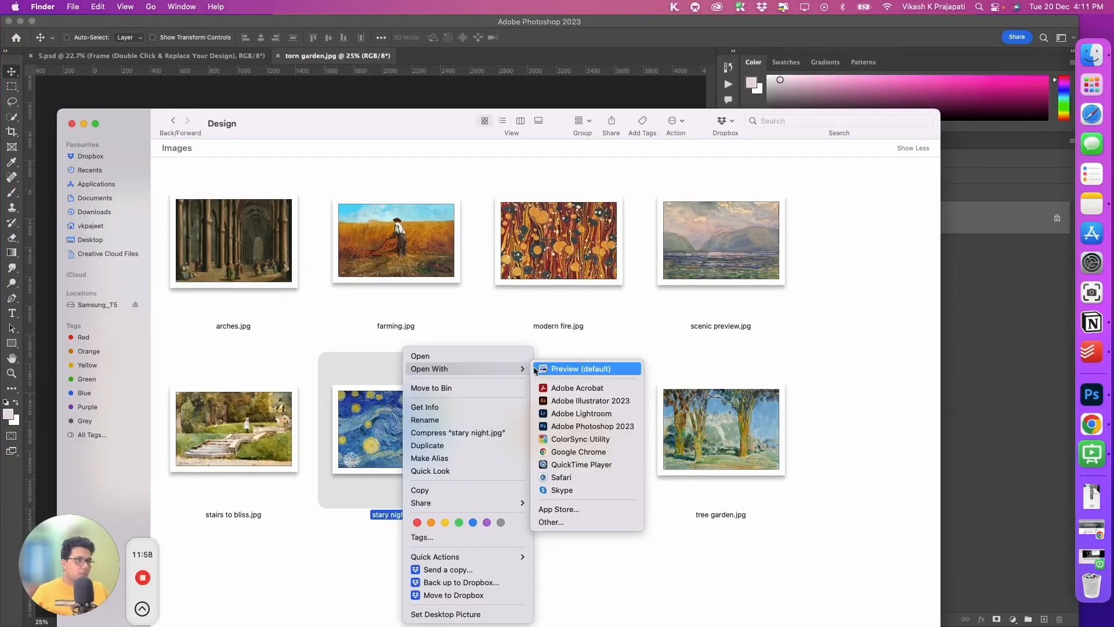
left_click(597, 427)
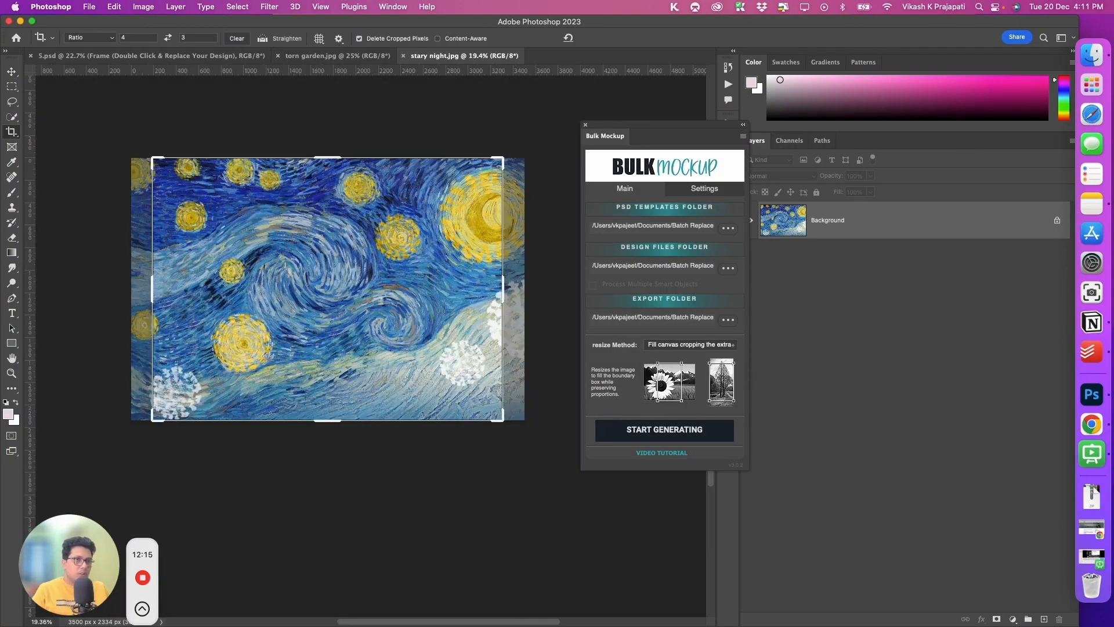
Step: Cancel the crop on stary night.jpg and check its width and height in Image Size without changing anything
key("Escape")
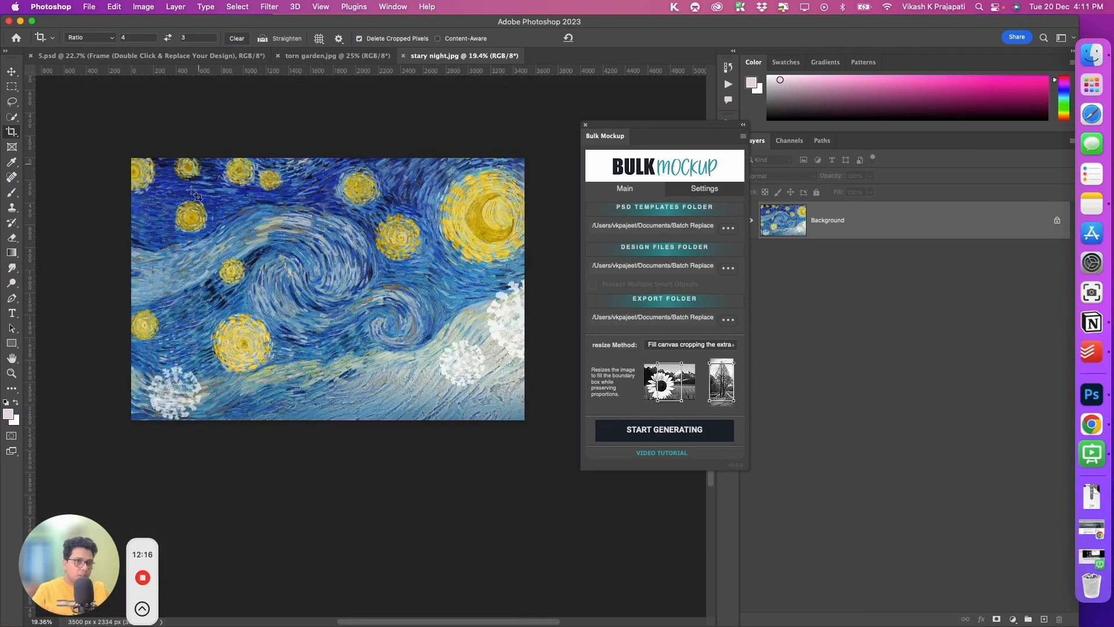
left_click(153, 8)
left_click(172, 94)
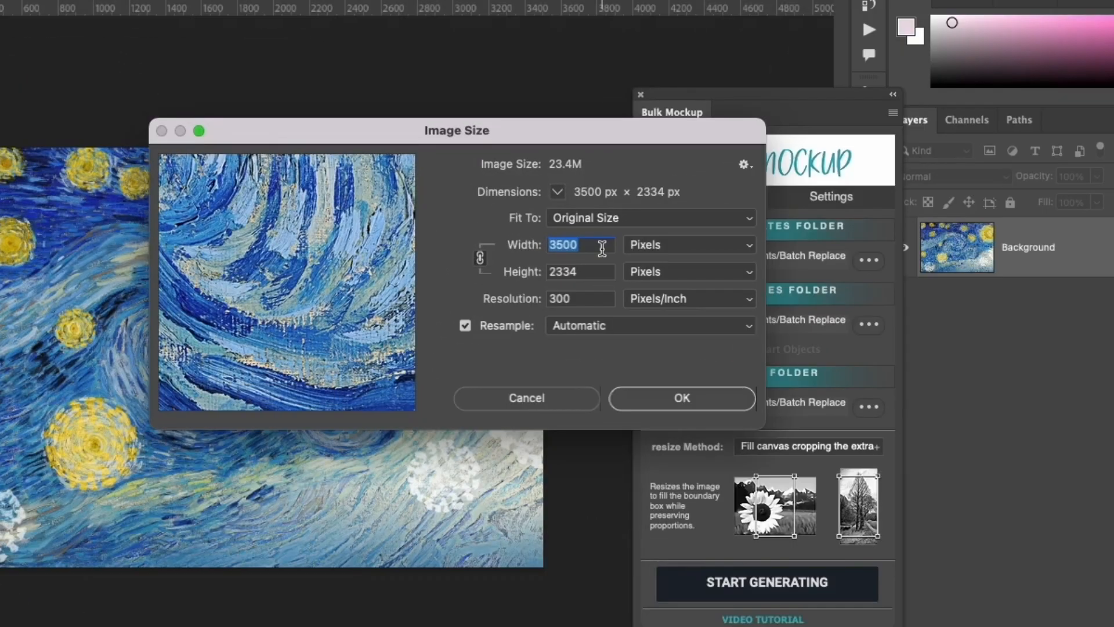
double_click(596, 269)
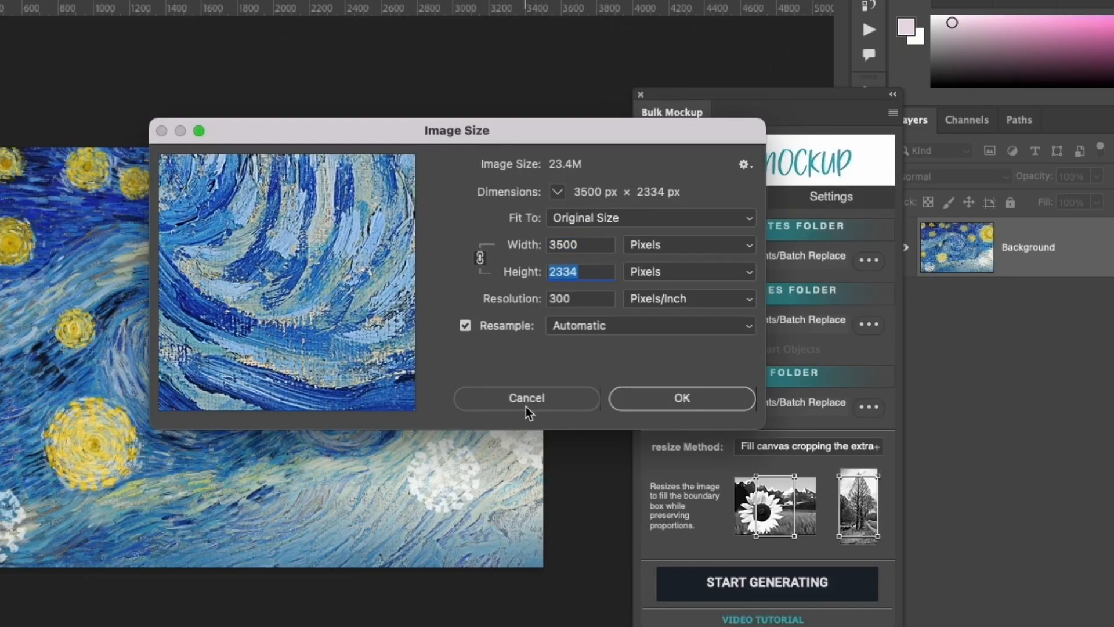
left_click(527, 407)
Step: Switch to torn garden.jpg, check its pixel dimensions in Image Size without changing them, and cancel the crop frame
left_click(337, 56)
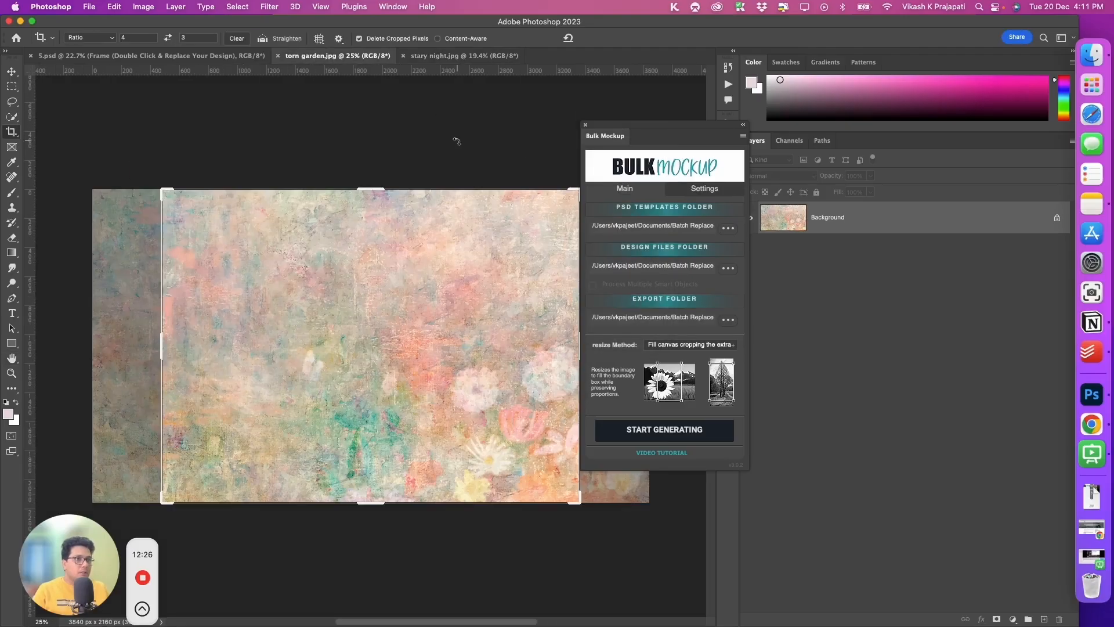
left_click(144, 7)
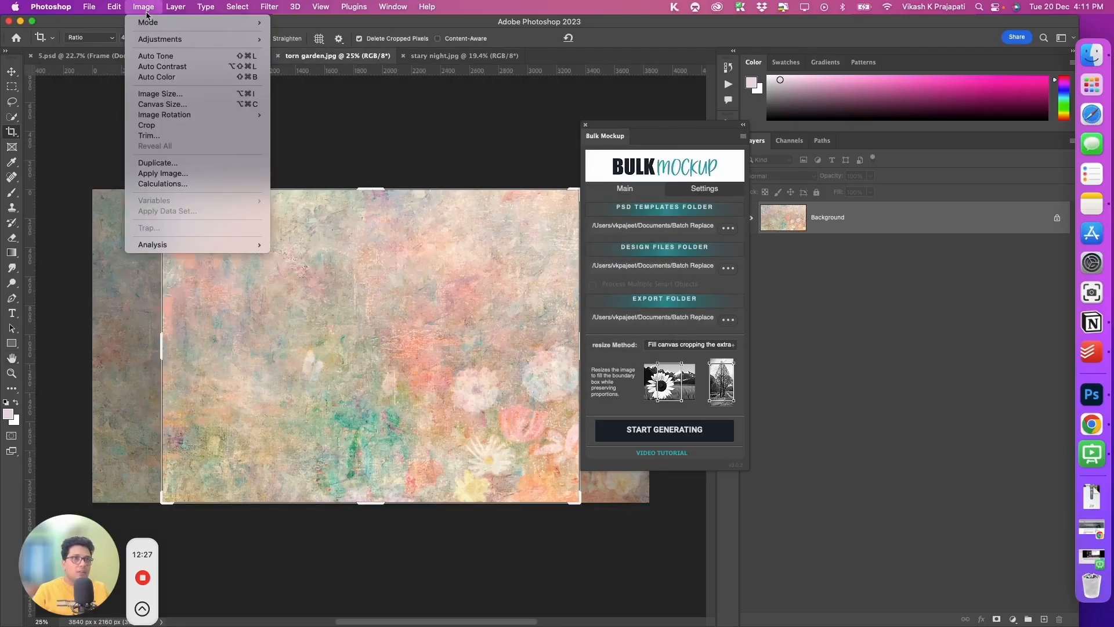
left_click(160, 94)
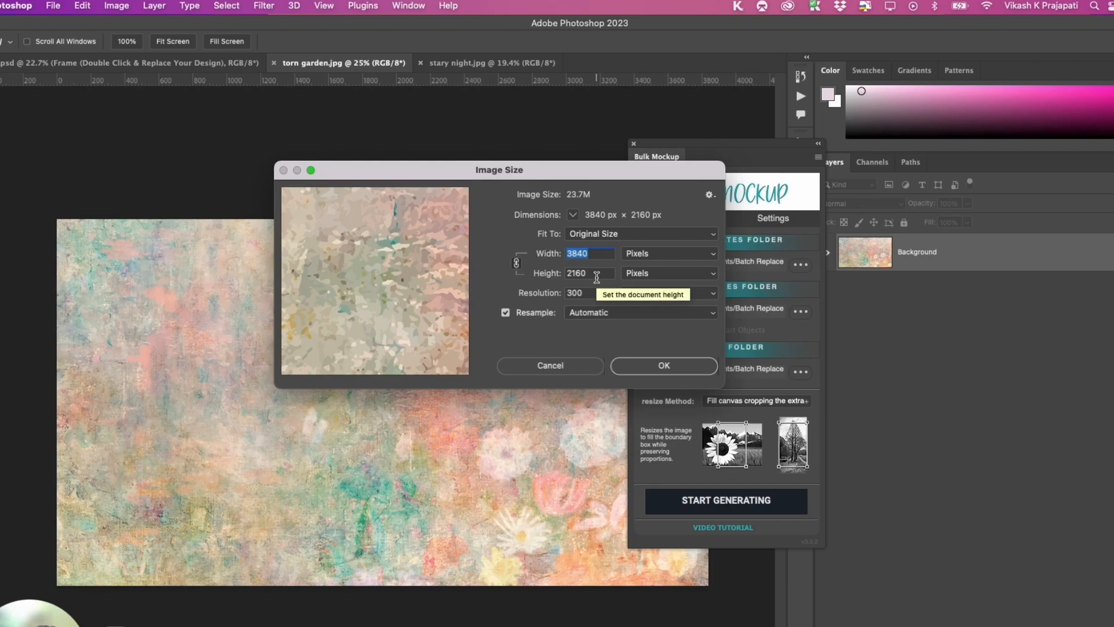
left_click(558, 367)
key("c")
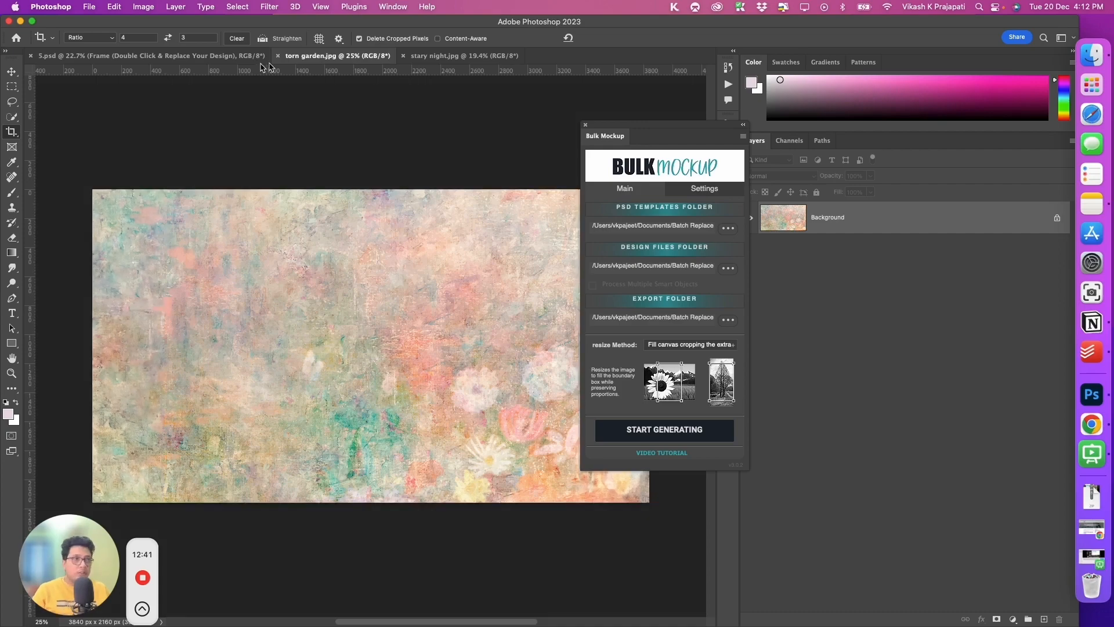
key("Escape")
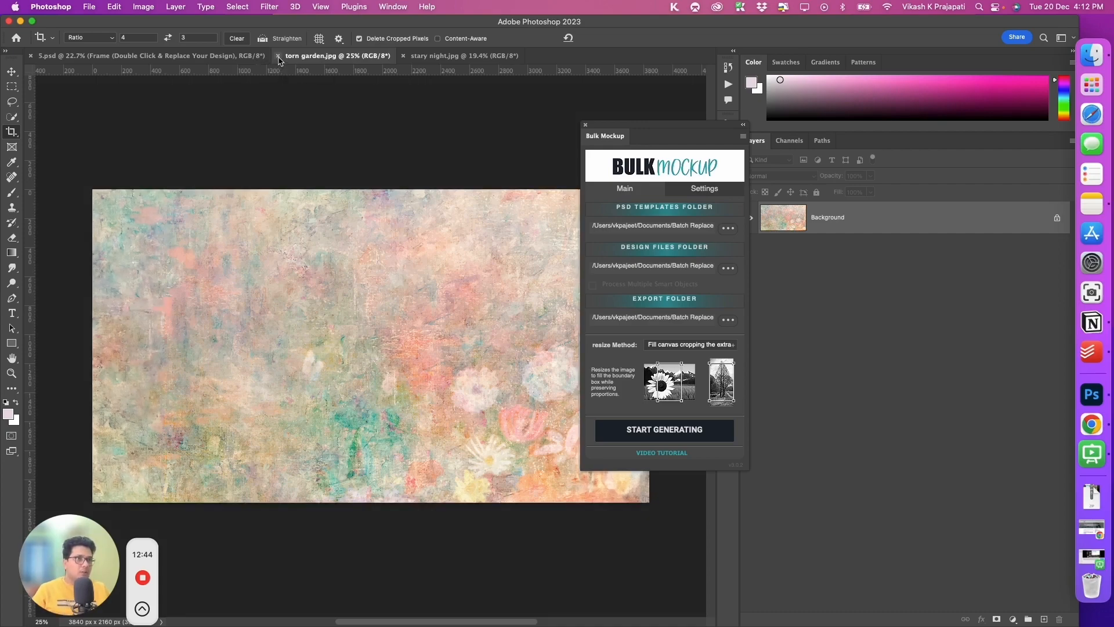
Step: Close torn garden.jpg and stary night.jpg, cancel the crop on 5.psd, and switch to the Move tool
left_click(278, 56)
left_click(278, 56)
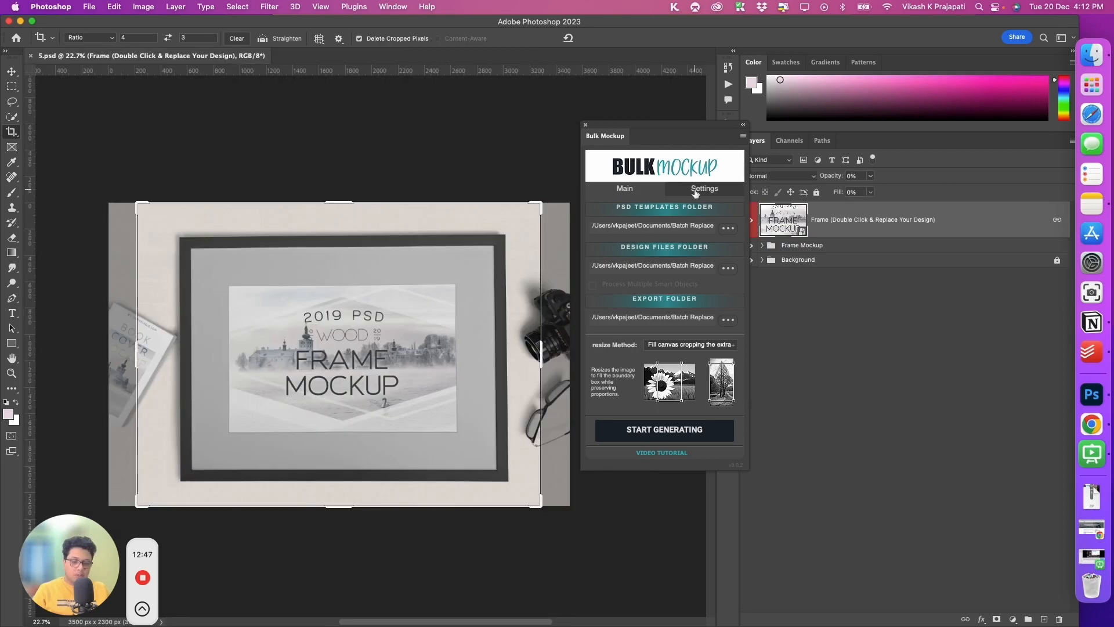
key("Escape")
key("v")
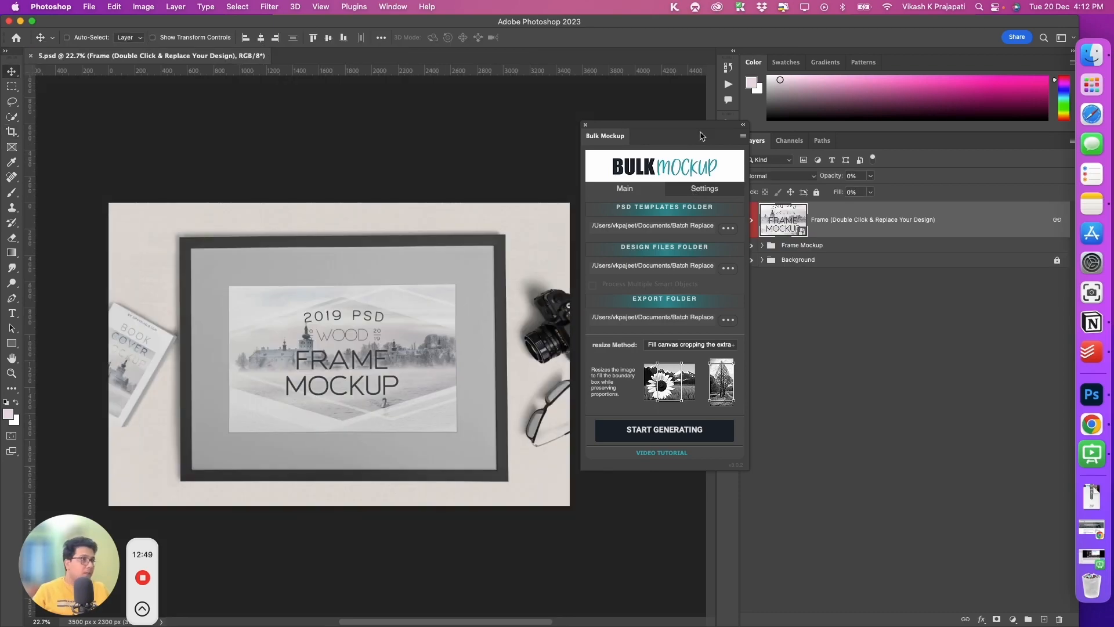
Step: Close the Bulk Mockup plugin and open the contents of the Frame smart object in 5.psd
left_click(587, 126)
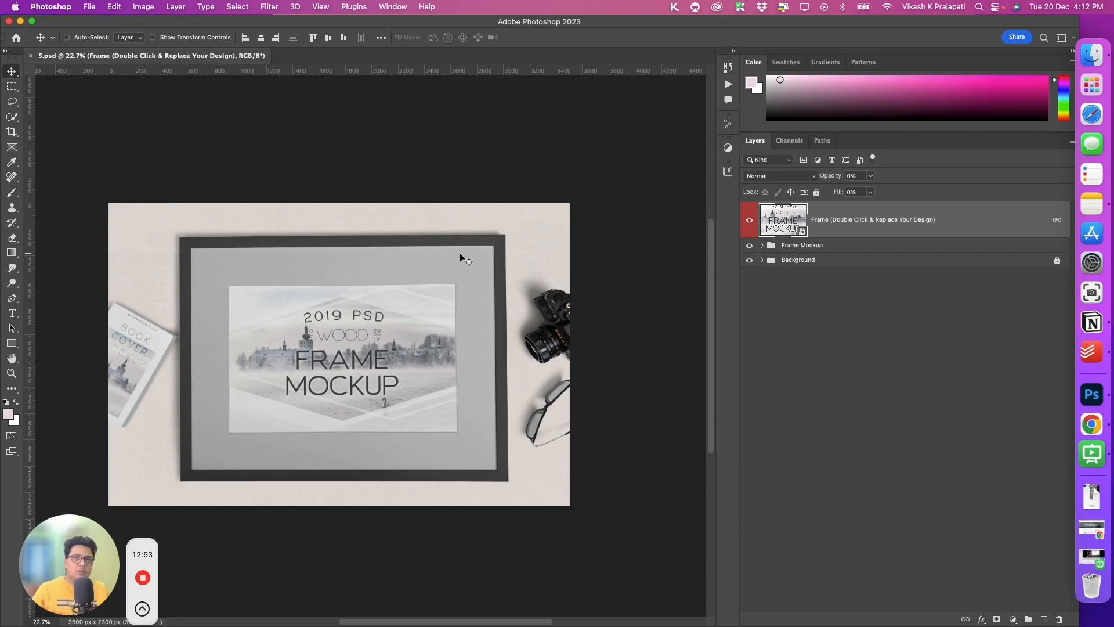
double_click(804, 232)
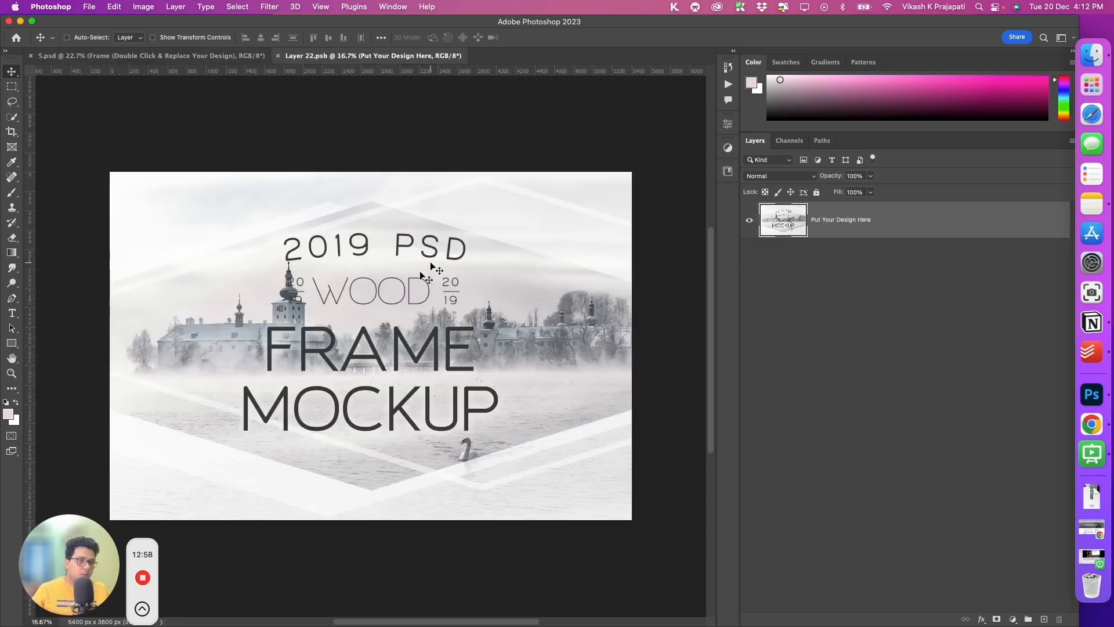
Step: Check the pixel width and height of Layer 22.psb in Image Size without changing them
left_click(134, 7)
left_click(174, 94)
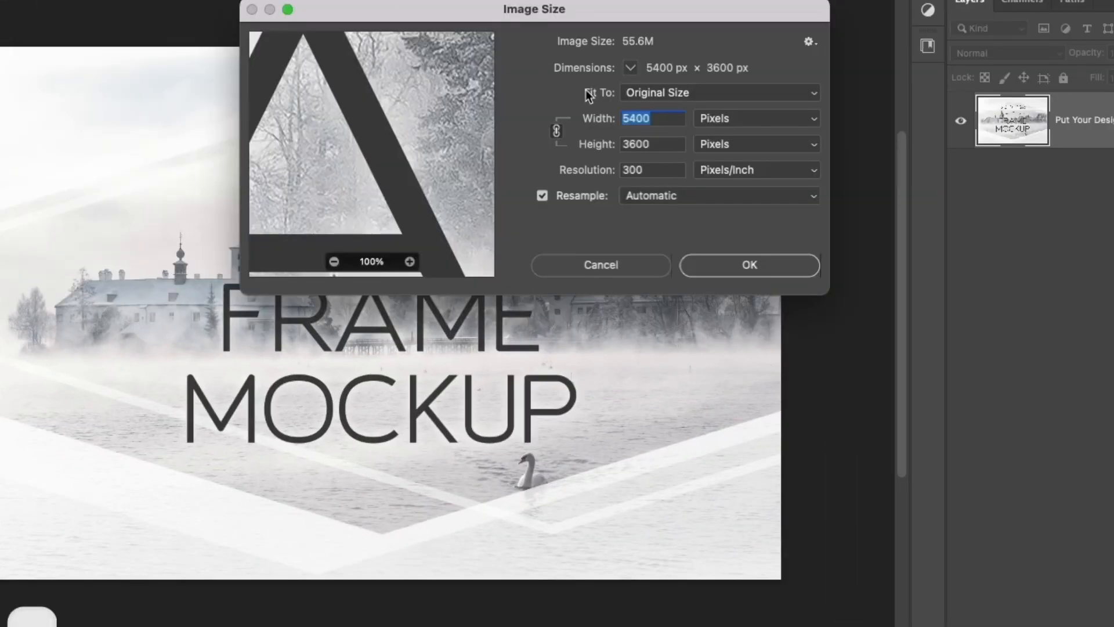
left_click(659, 118)
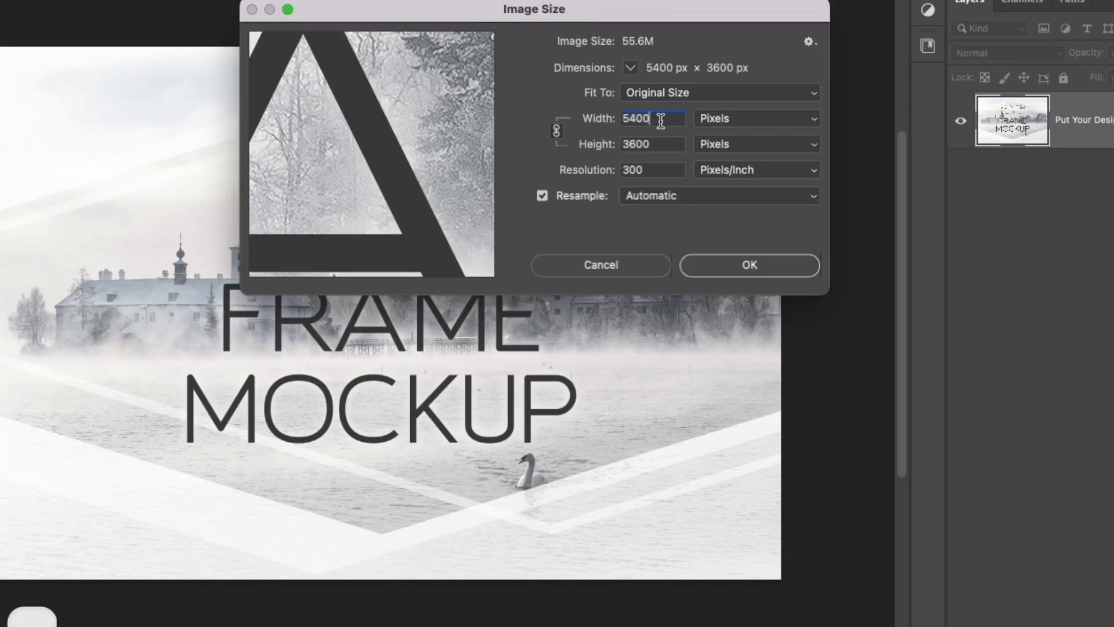
double_click(664, 145)
left_click(573, 269)
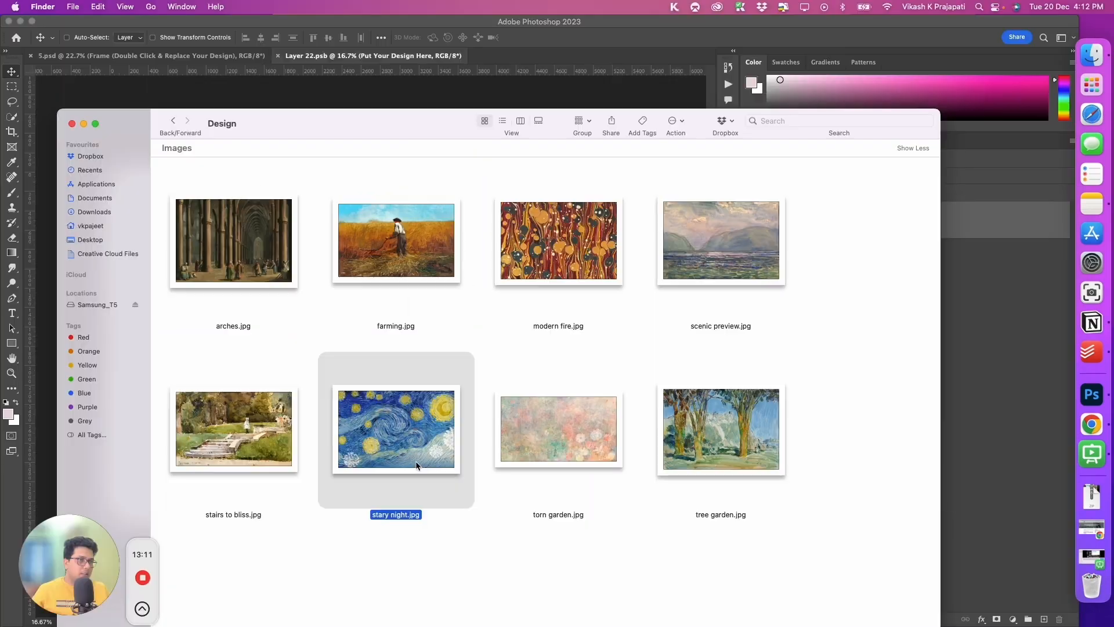
Step: Place stary night.jpg from the Design folder into Layer 22.psb as a new layer
key("ctrl+Up")
left_click_drag(521, 357, 466, 336)
key("Return")
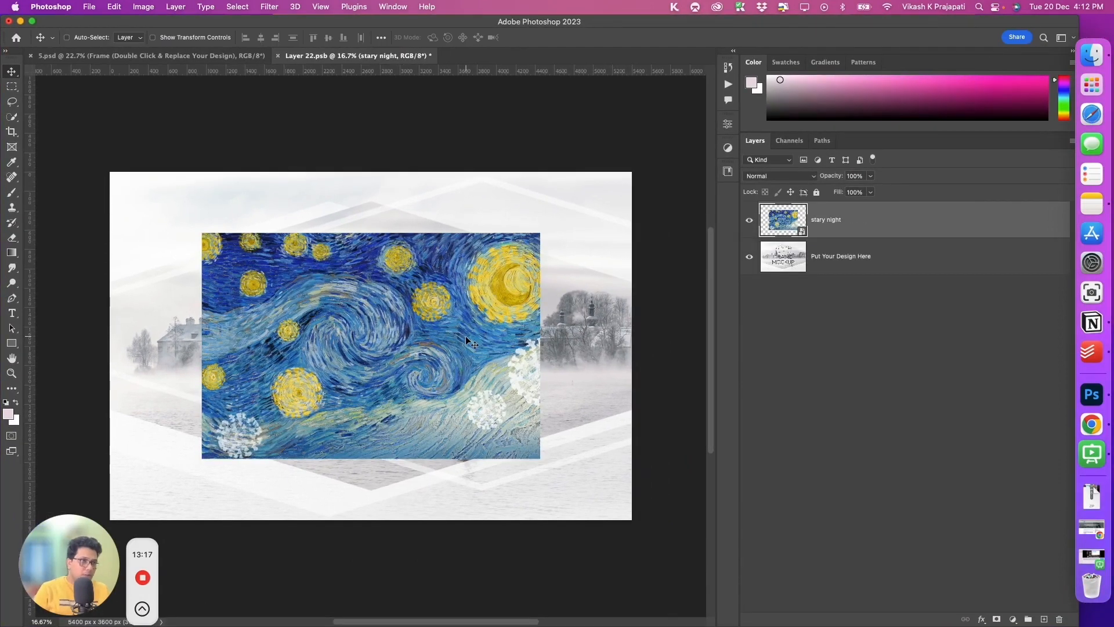
Step: Scale the stary night layer proportionally from its corners until it covers the whole canvas, nudging the lower corner just past the edge
key("super+t")
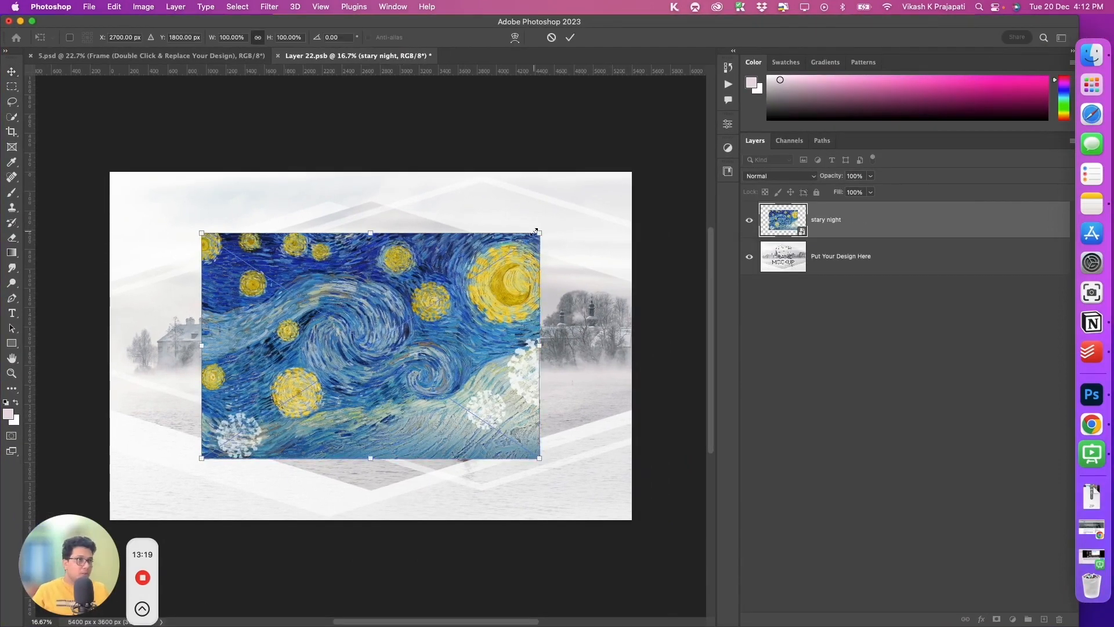
left_click_drag(540, 232, 632, 156)
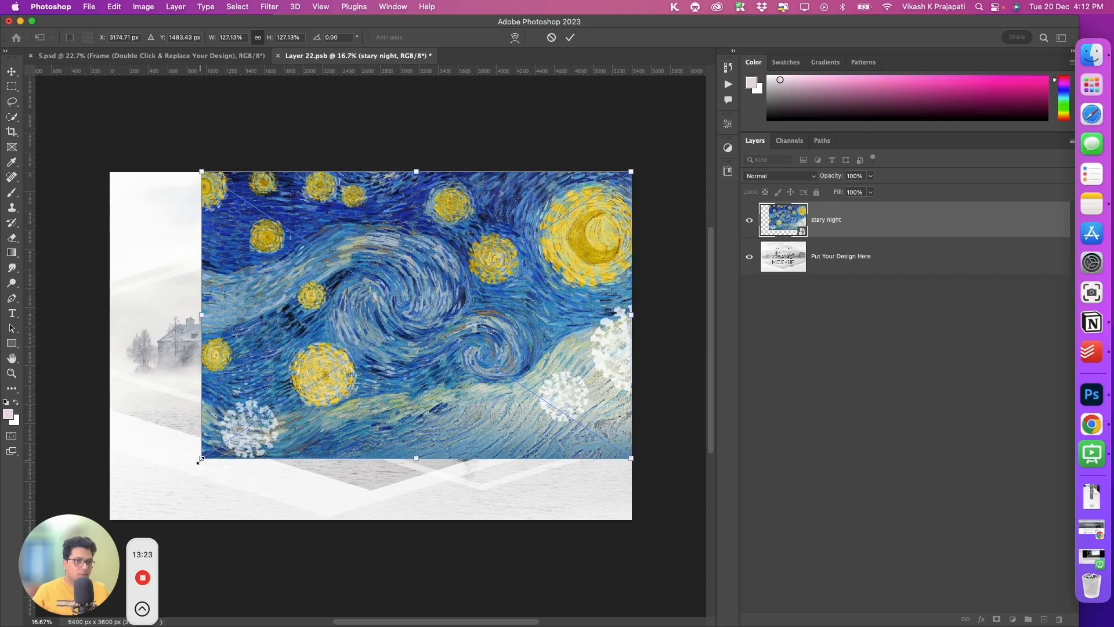
left_click_drag(200, 460, 112, 527)
key("Return")
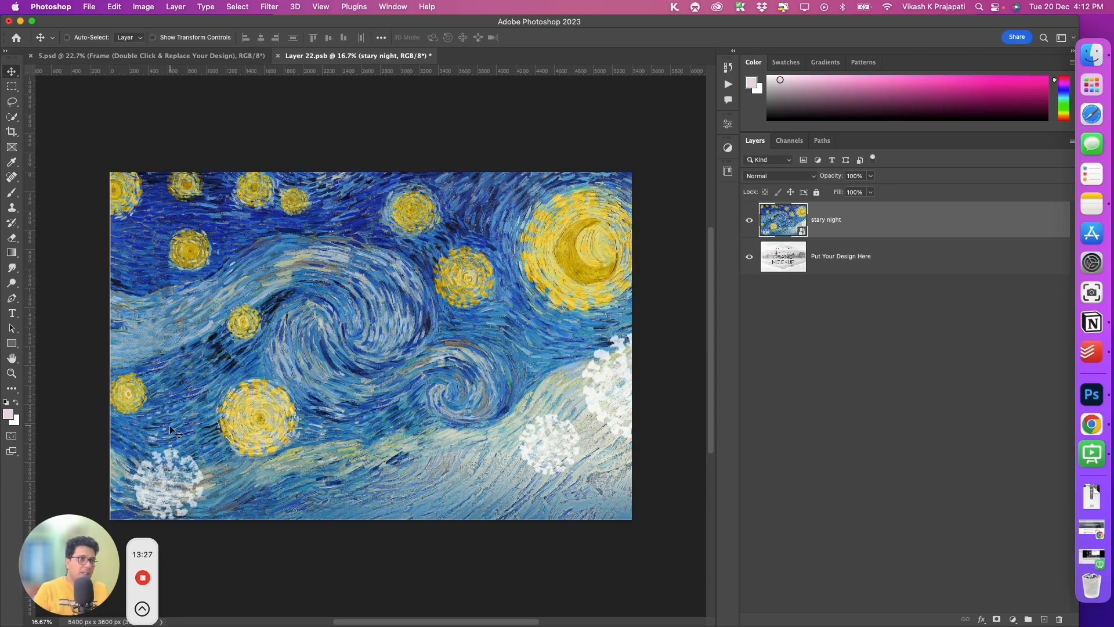
key("super")
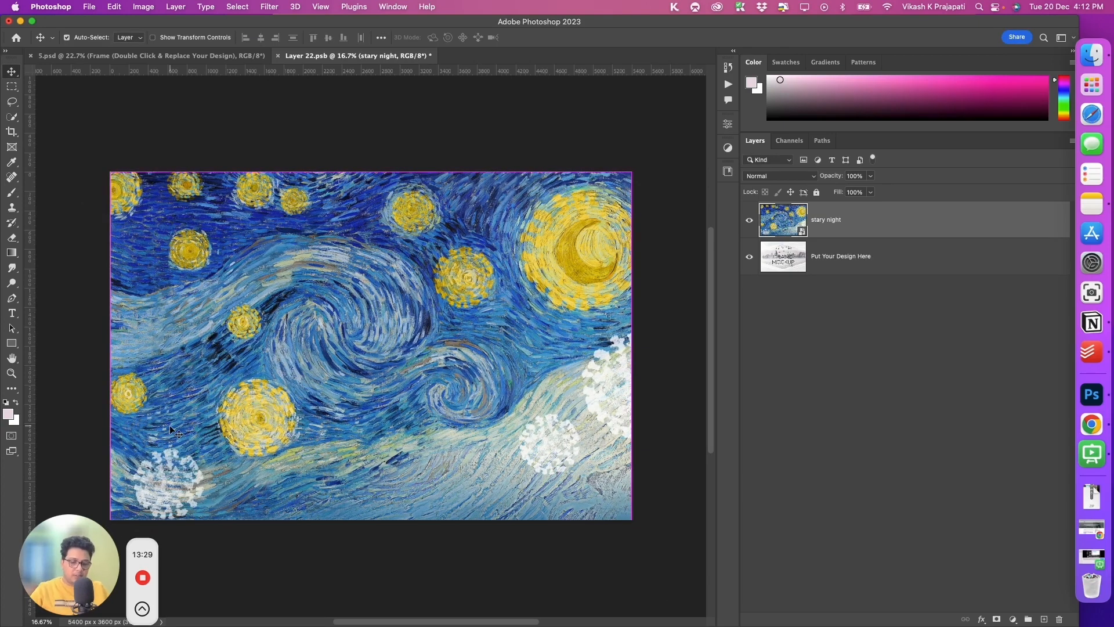
key("super+t")
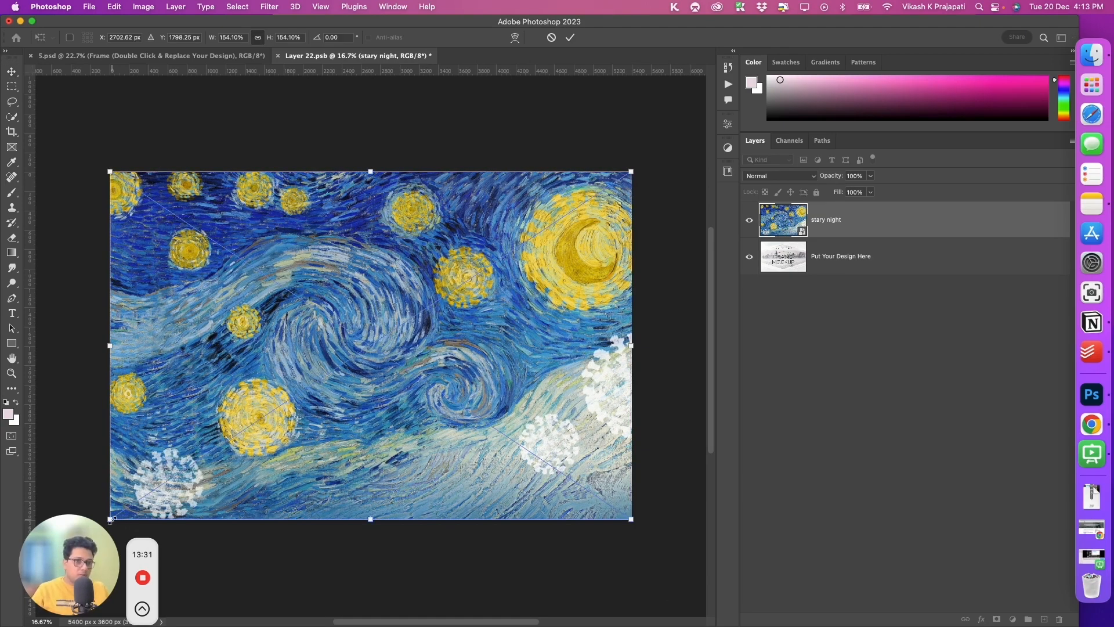
left_click_drag(111, 521, 108, 521)
key("Return")
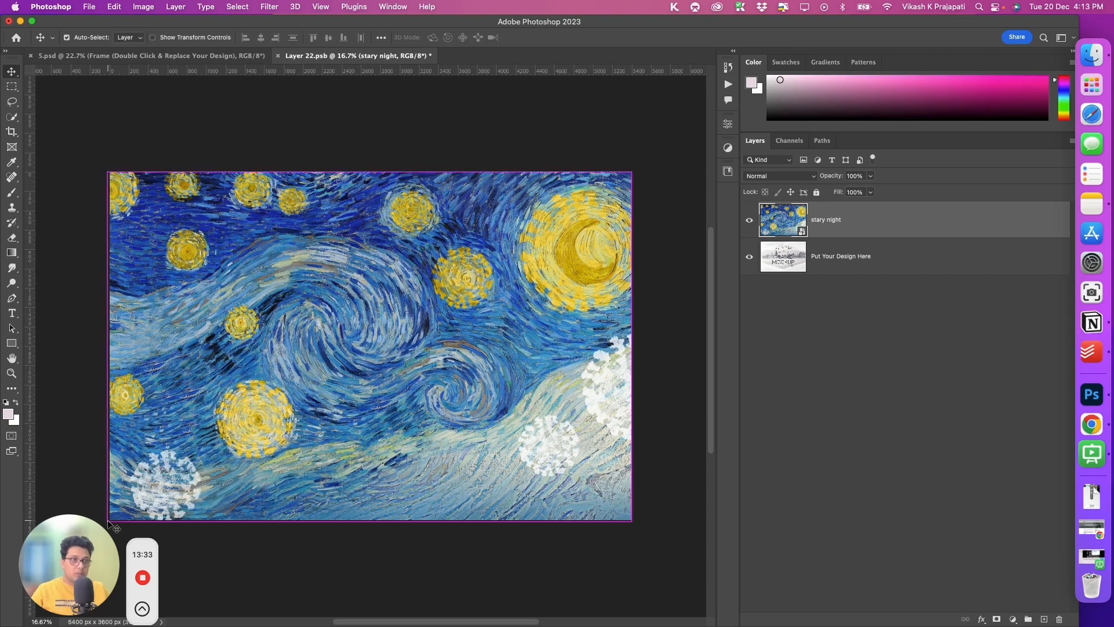
Step: Save Layer 22.psb, view the framed stary night design in 5.psd, and return to the smart object contents
key("super+s")
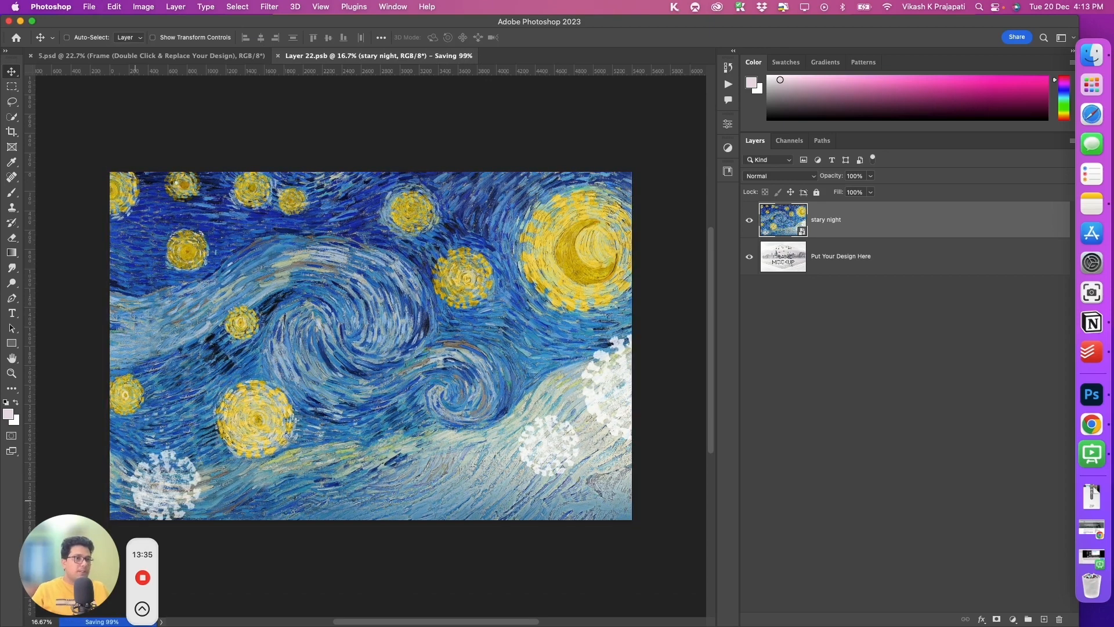
left_click(159, 55)
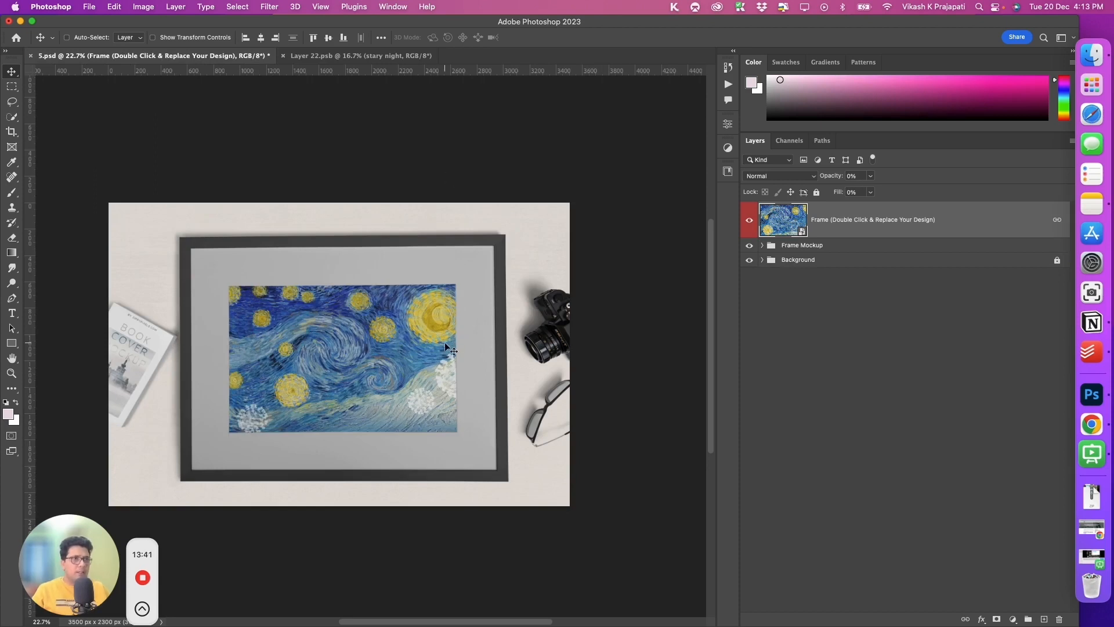
left_click(377, 57)
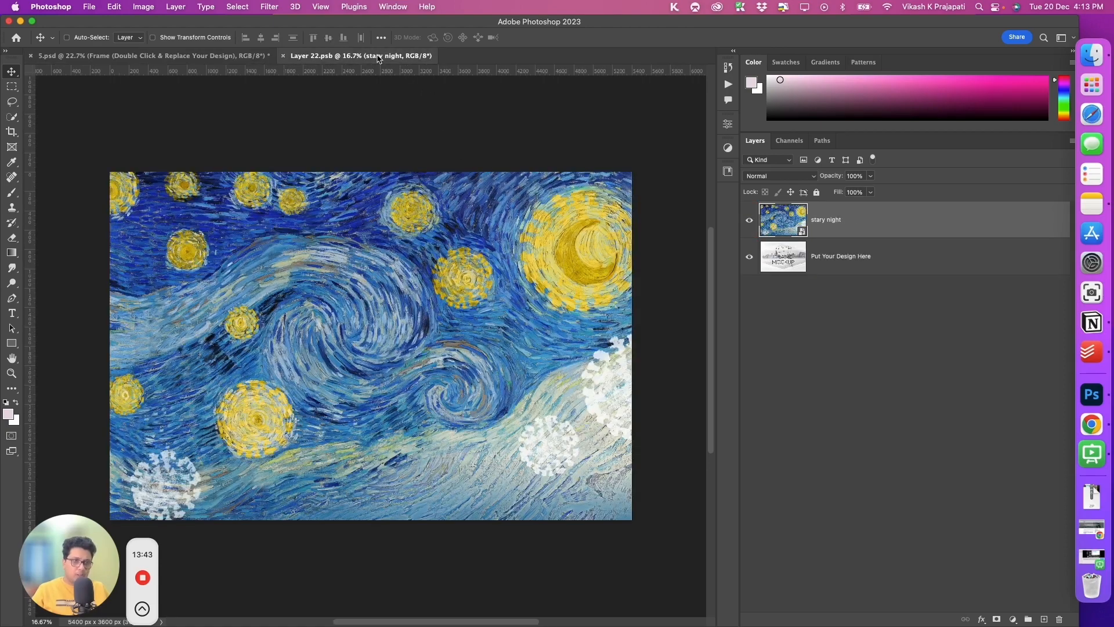
Step: Delete the stary night layer and place torn garden.jpg from the Design folder into Layer 22.psb
key("BackSpace")
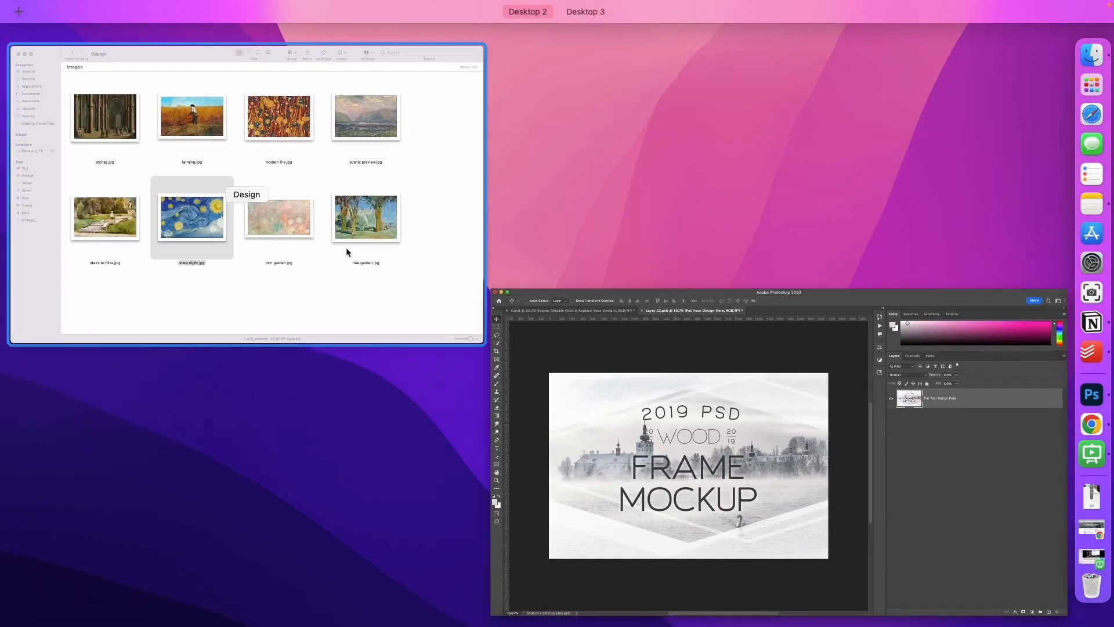
left_click(346, 247)
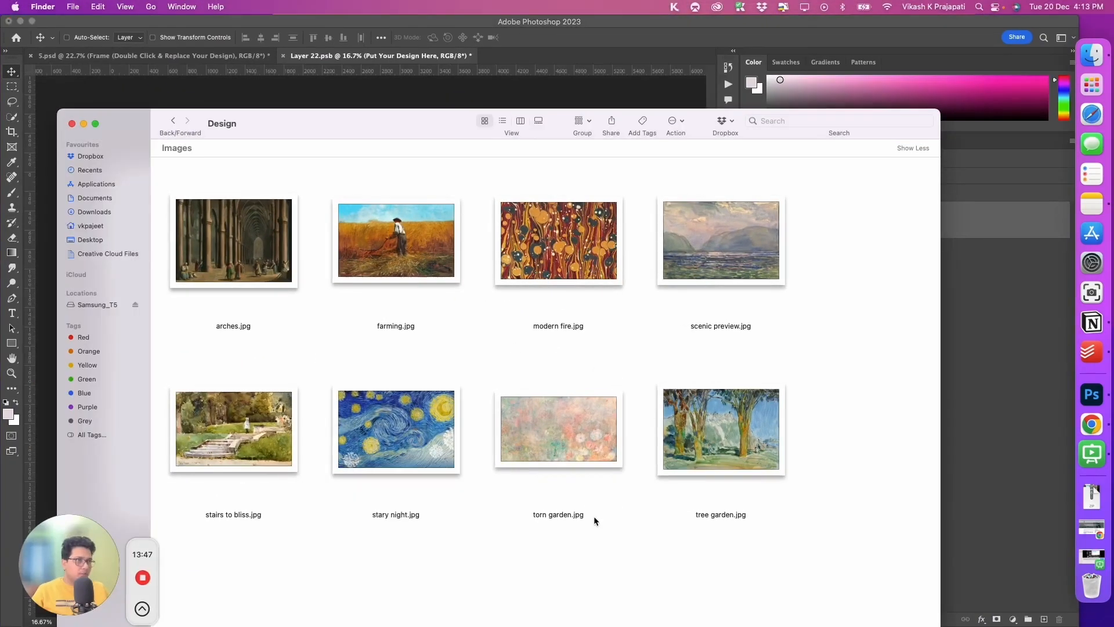
left_click(544, 423)
key("ctrl+Up")
left_click_drag(543, 423, 426, 319)
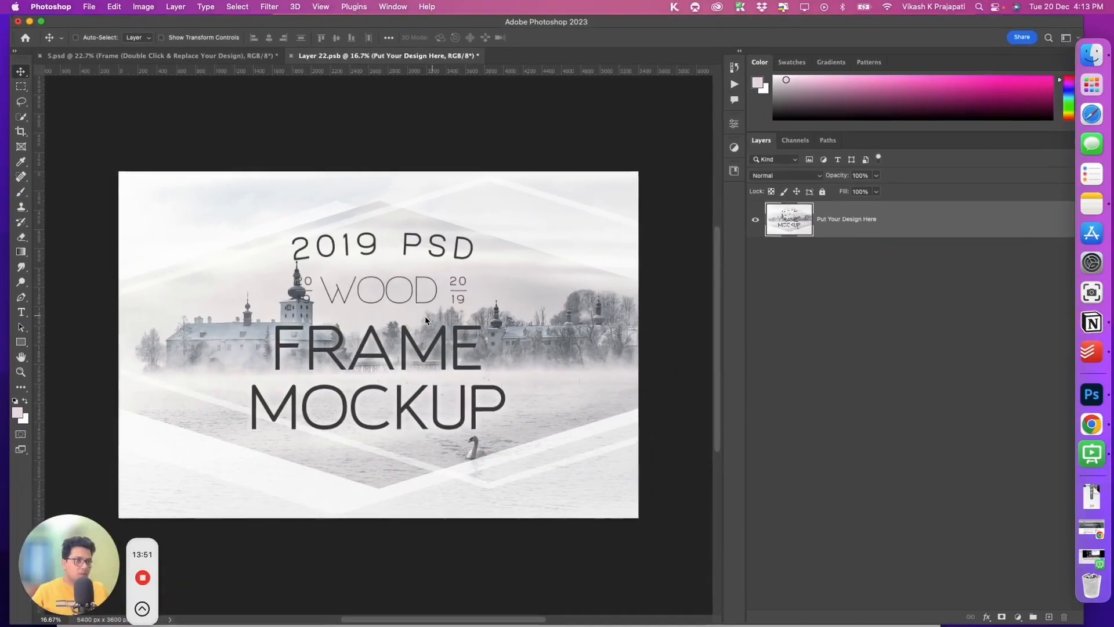
key("Return")
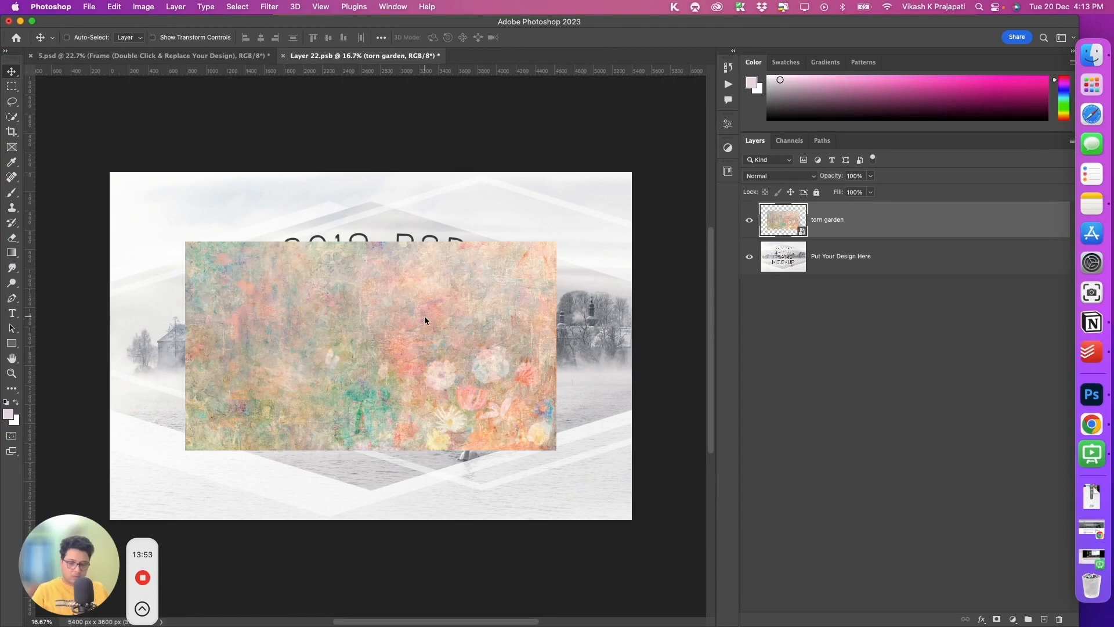
Step: Scale the torn garden layer proportionally to about 141% so it spans the full canvas width
key("super+t")
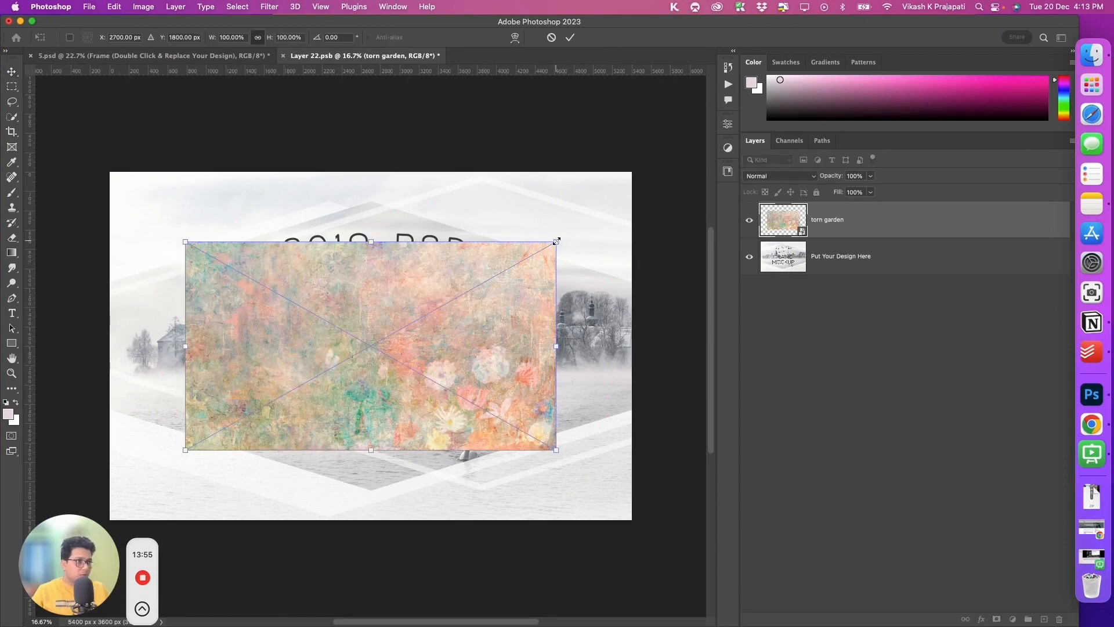
left_click_drag(557, 240, 634, 197)
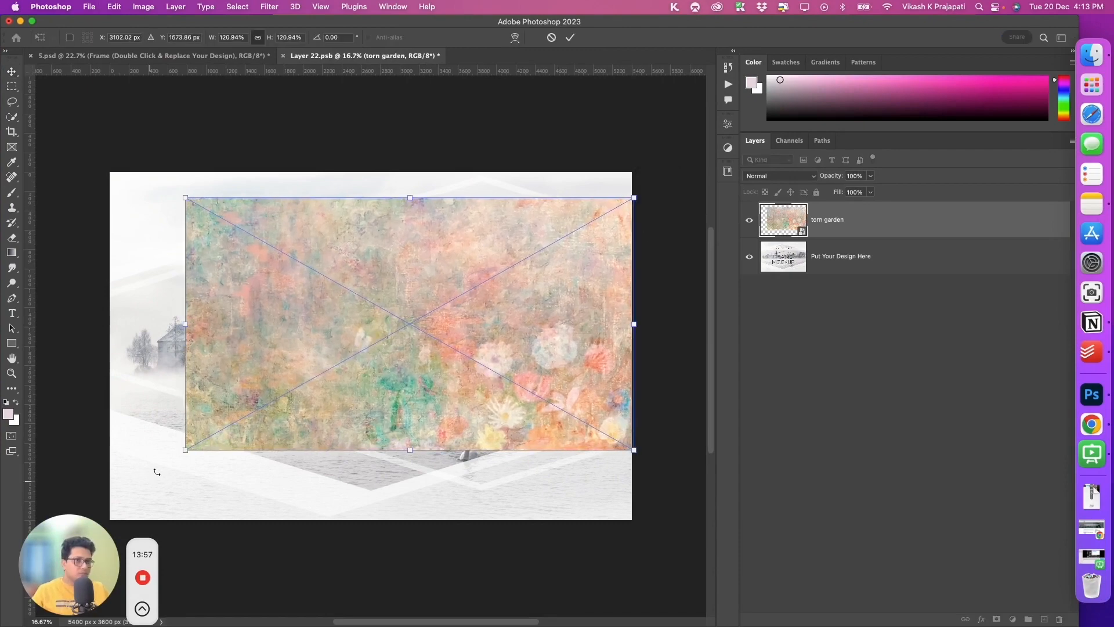
left_click_drag(186, 451, 115, 502)
key("Return")
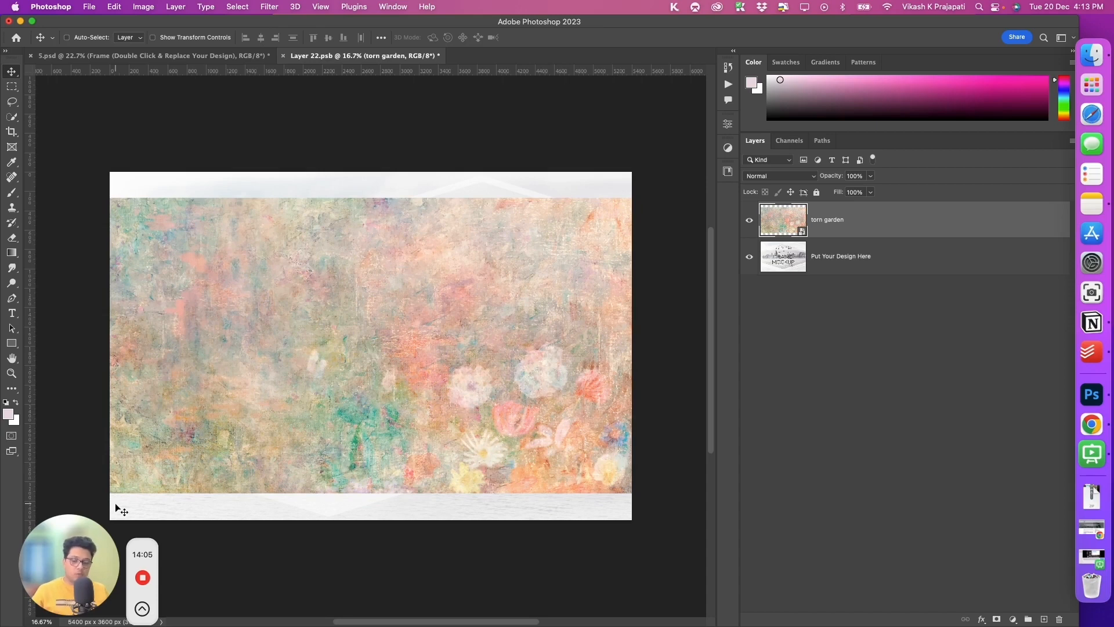
Step: Save Layer 22.psb, view the framed torn garden design in 5.psd, and return to the smart object contents
key("super+s")
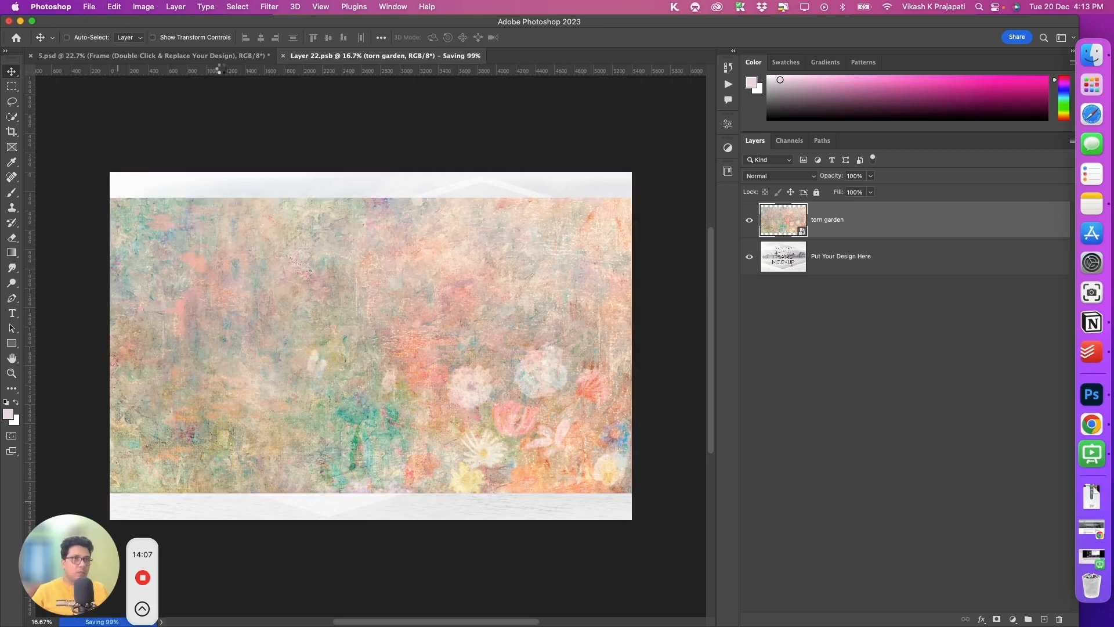
left_click(223, 55)
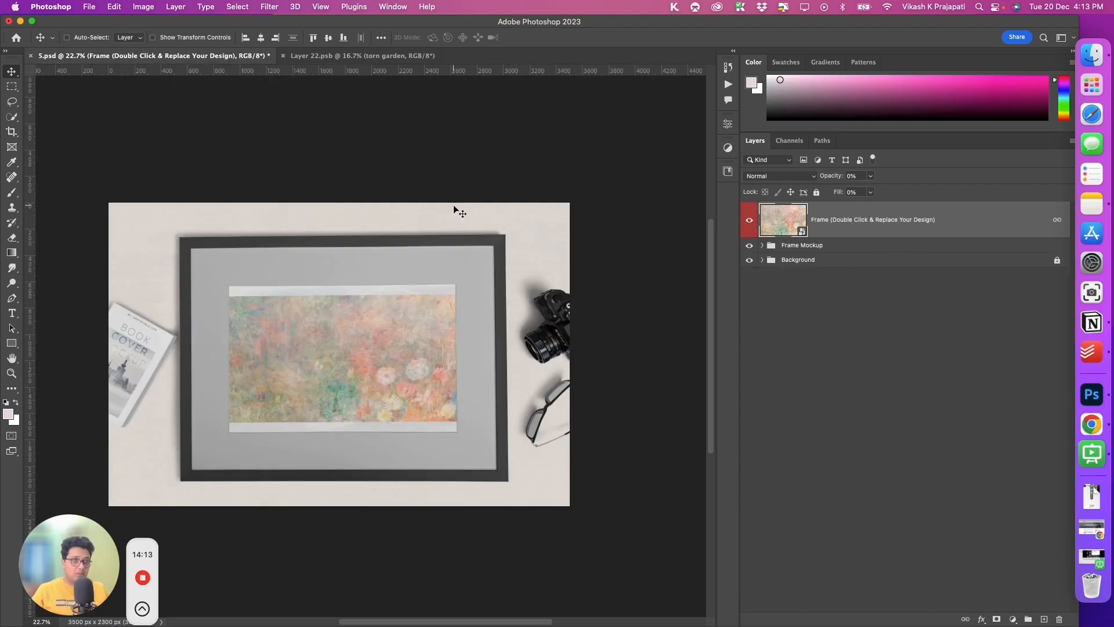
left_click(351, 55)
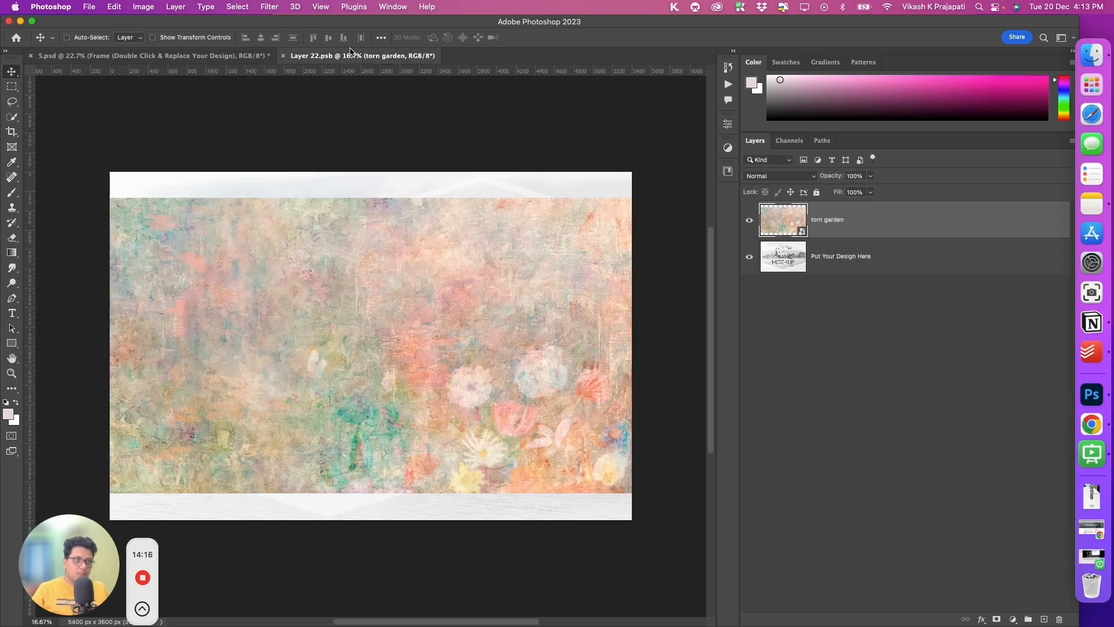
key("super+s")
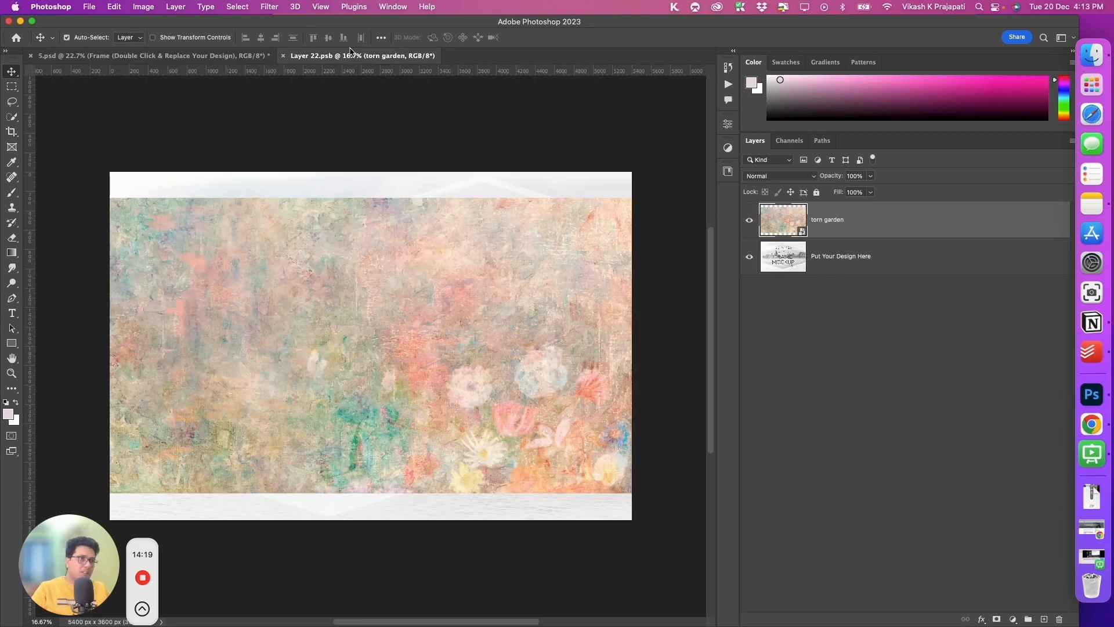
key("super+t")
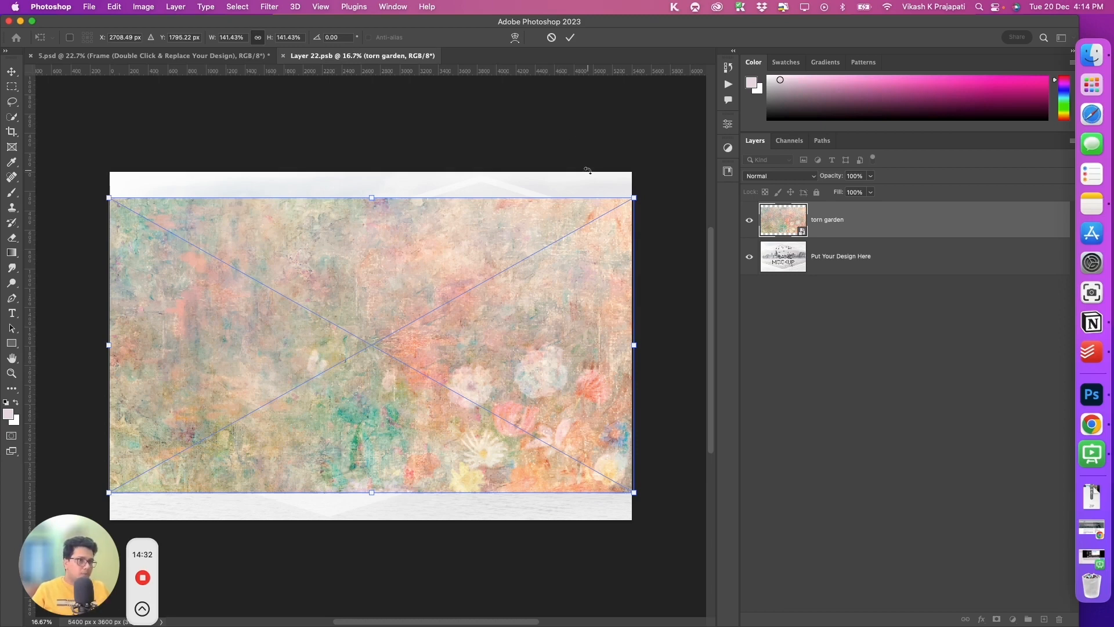
key("Return")
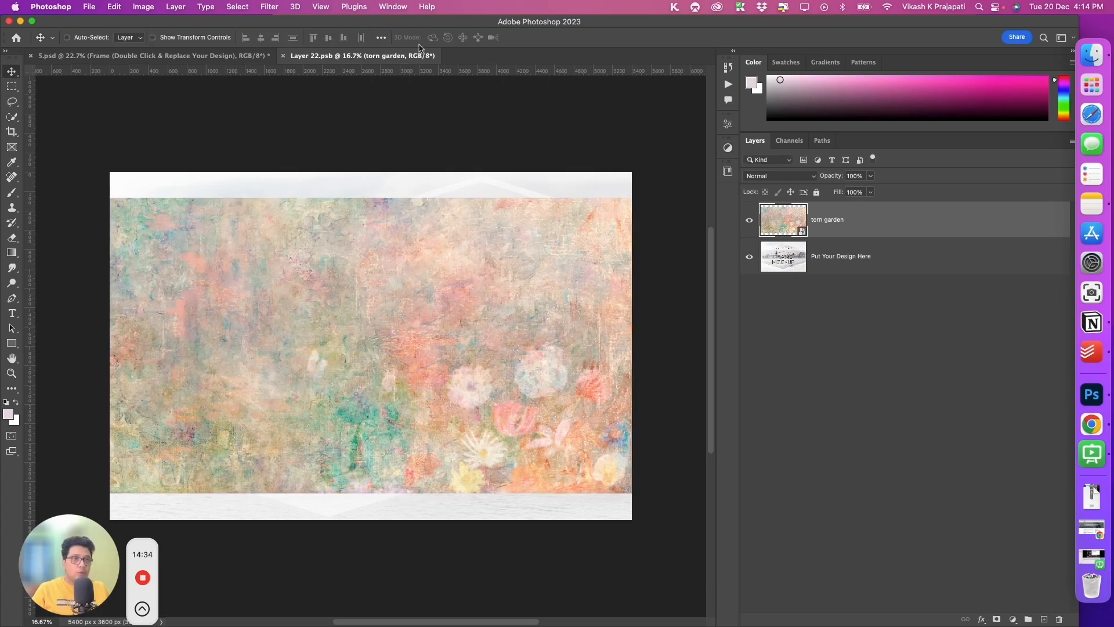
Step: Open the Bulk Mockup plugin and dock it above the layers list
left_click(397, 9)
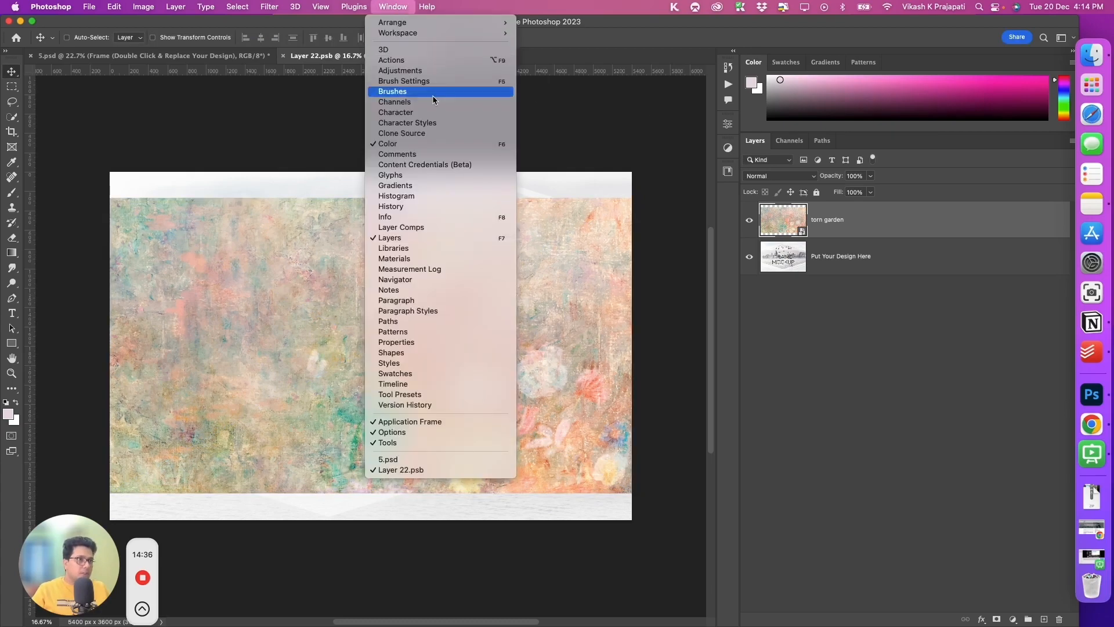
mouse_move(349, 6)
mouse_move(360, 62)
left_click(490, 65)
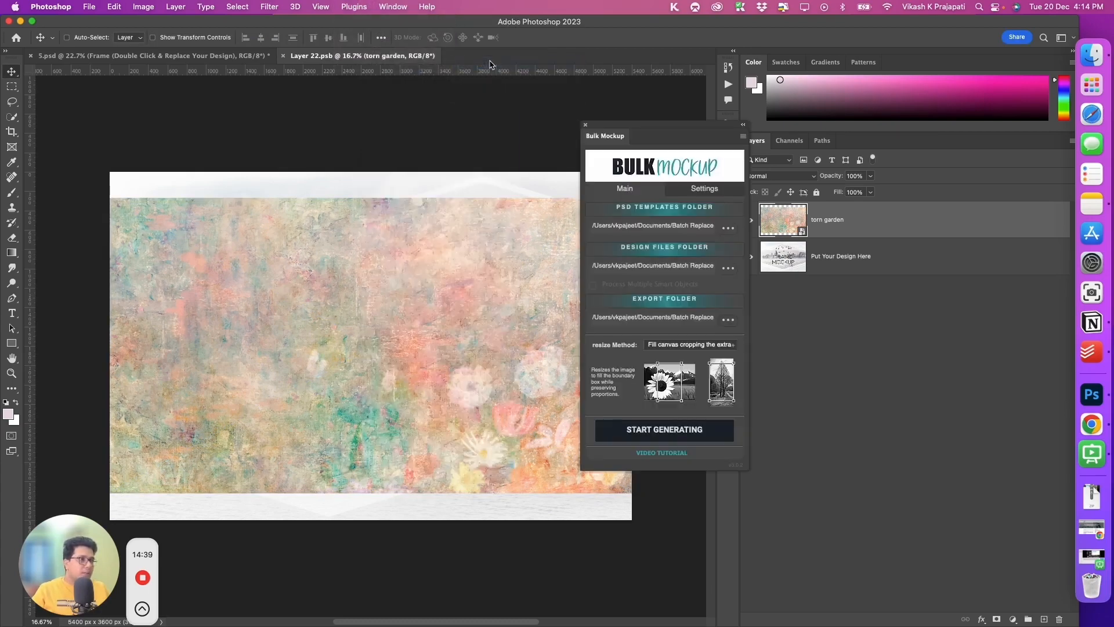
left_click_drag(664, 116, 812, 137)
Step: Set the Bulk Mockup resize method to Fill canvas/Stretch
left_click(849, 348)
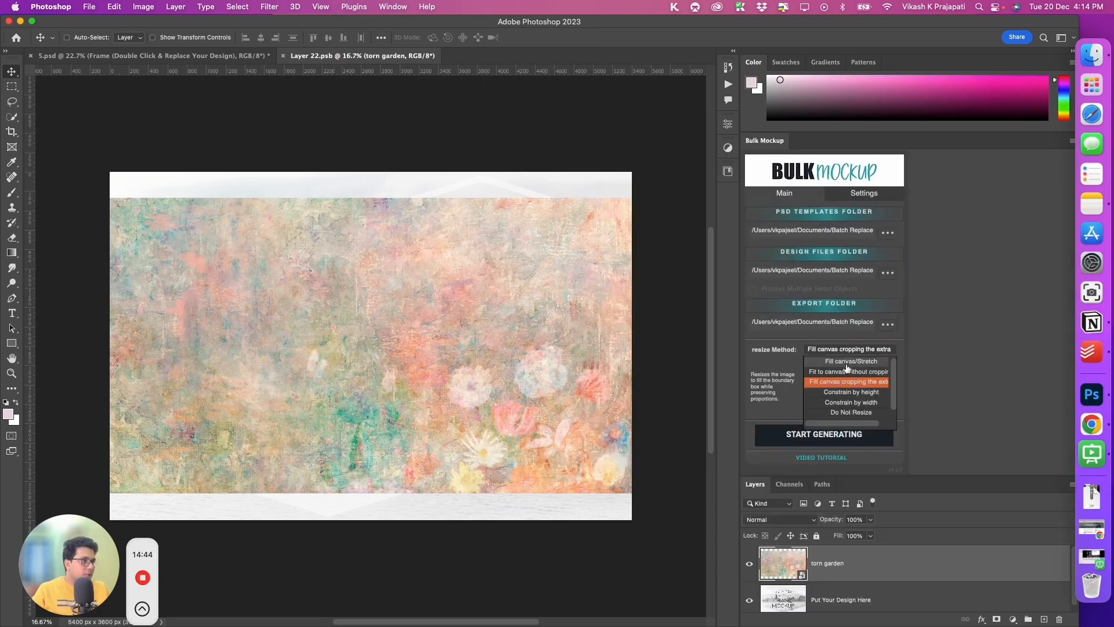
scroll(849, 401, "up", 1)
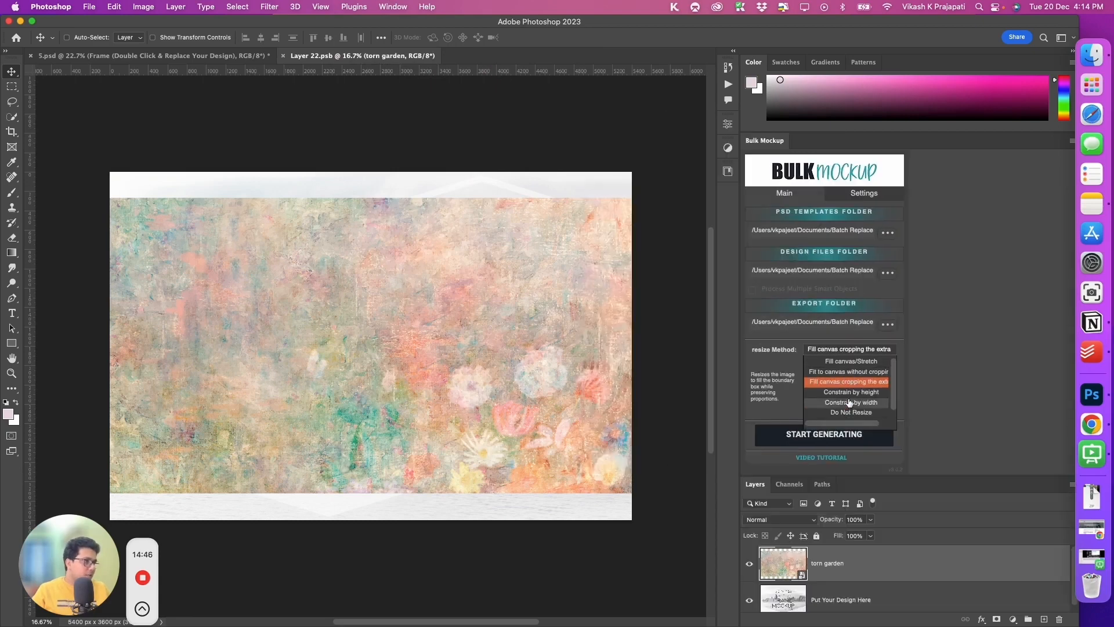
left_click(850, 362)
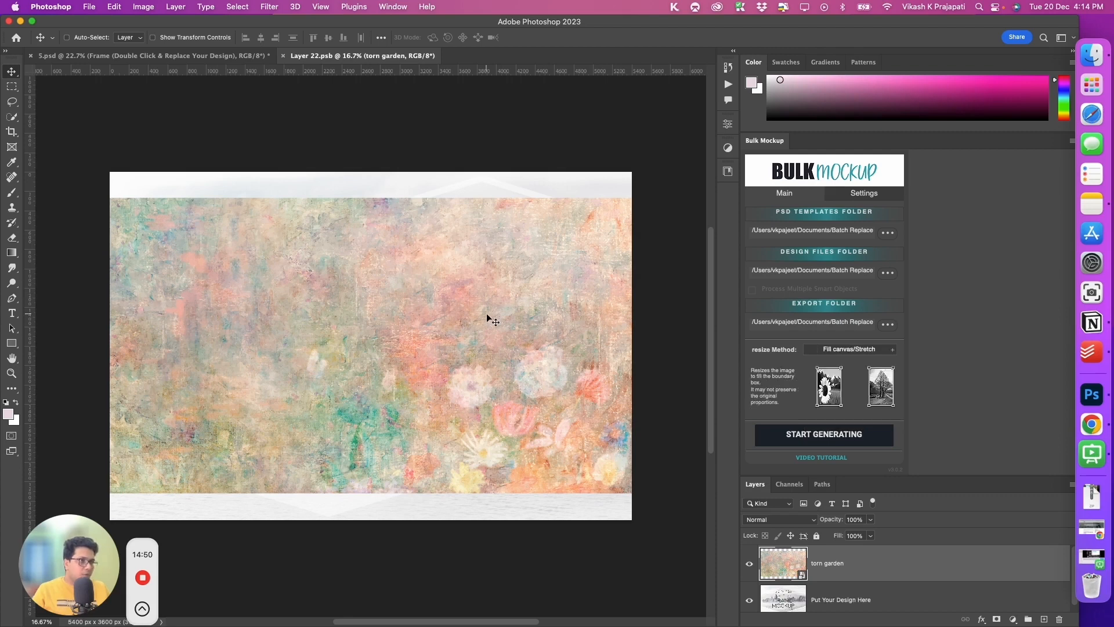
Step: Try stretching the torn garden layer vertically, without keeping its proportions, to fill the full canvas height
key("ctrl+t")
left_click_drag(389, 197, 390, 171)
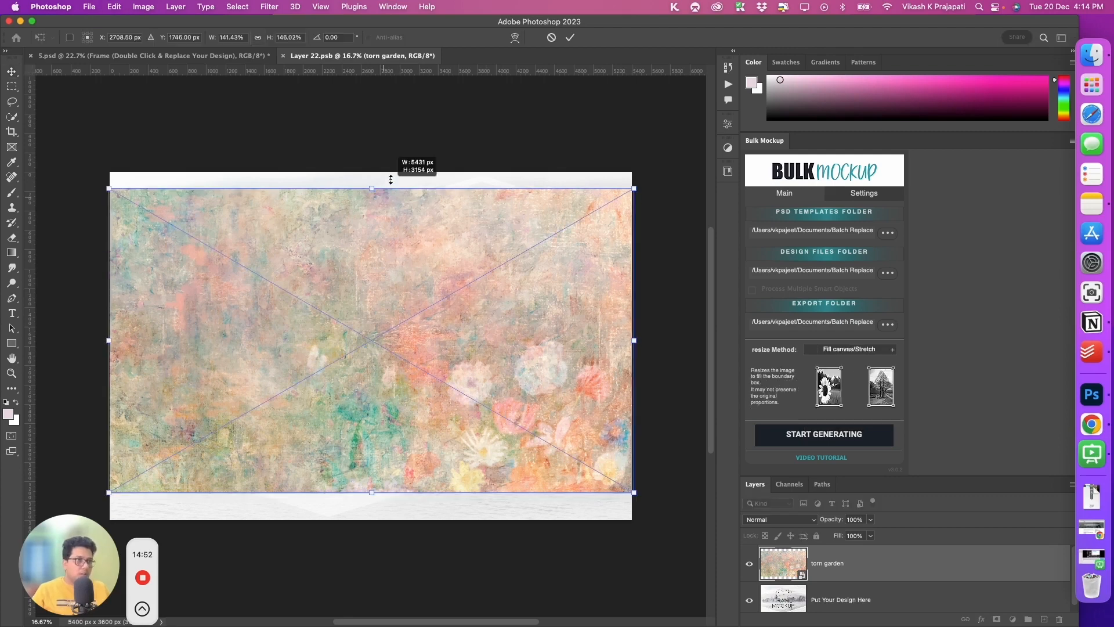
left_click_drag(371, 493, 367, 521)
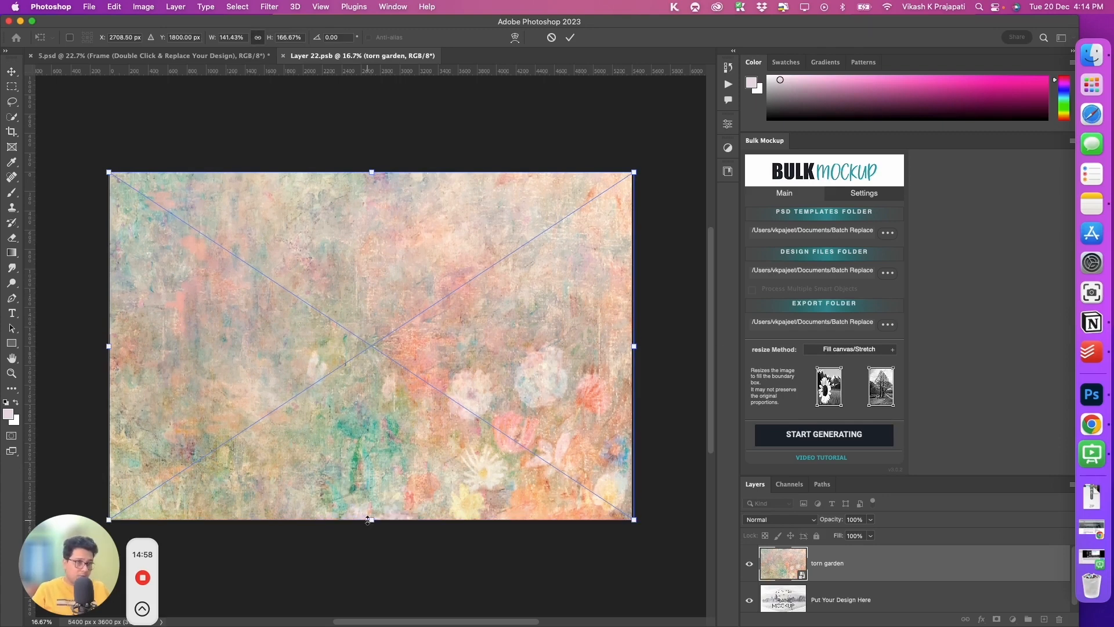
key("Return")
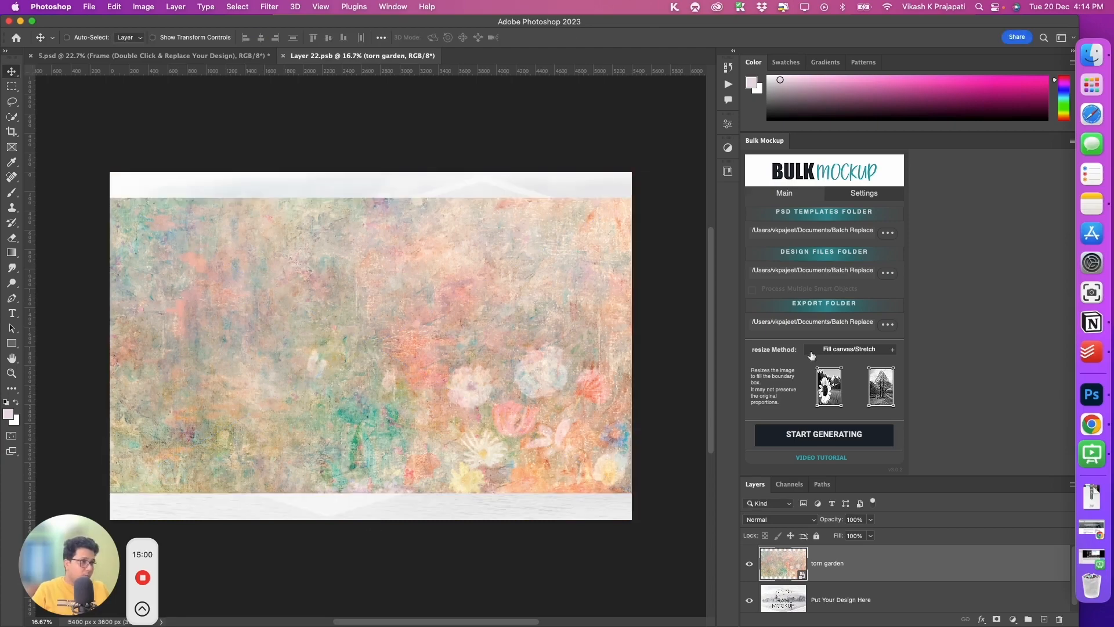
Step: Set the Bulk Mockup resize method to Fit to canvas without cropping and check the torn garden layer's transform bounds
left_click(845, 348)
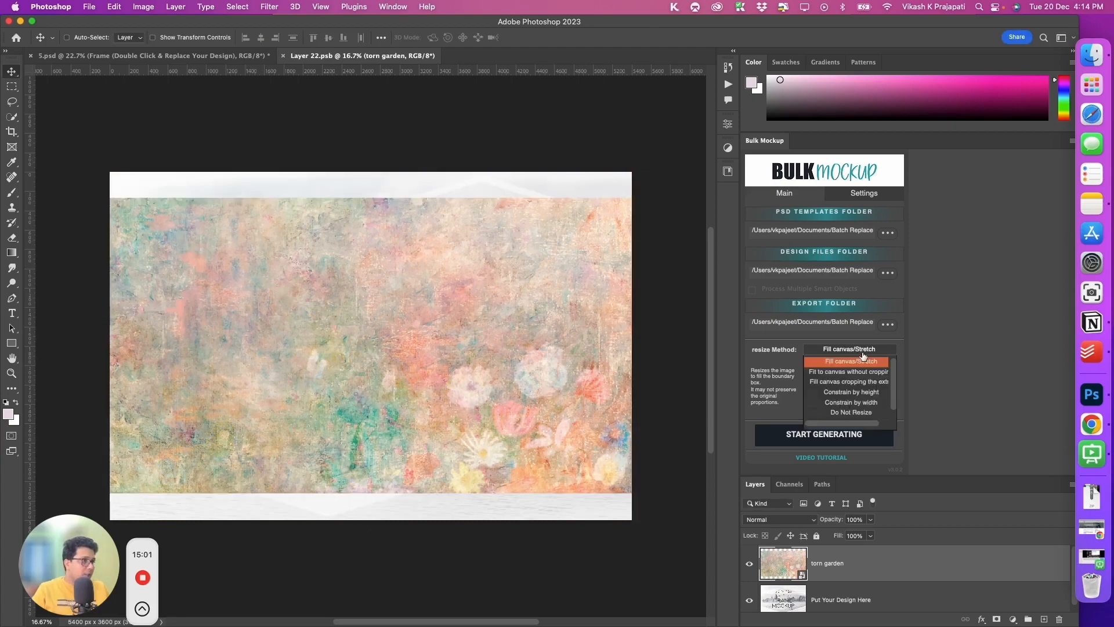
left_click(833, 372)
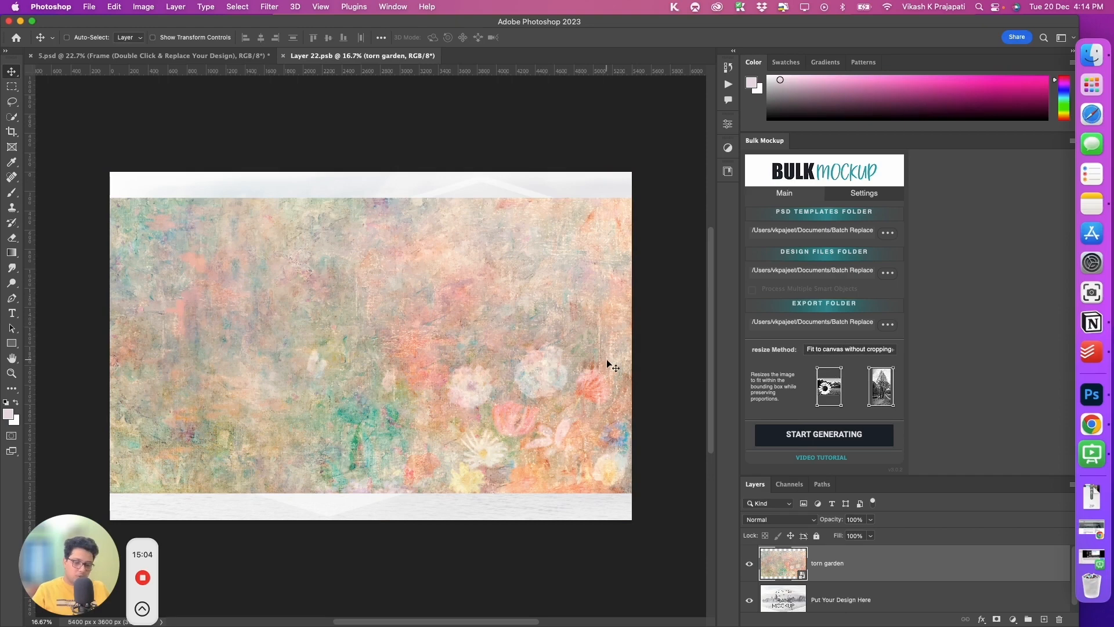
key("cmd+t")
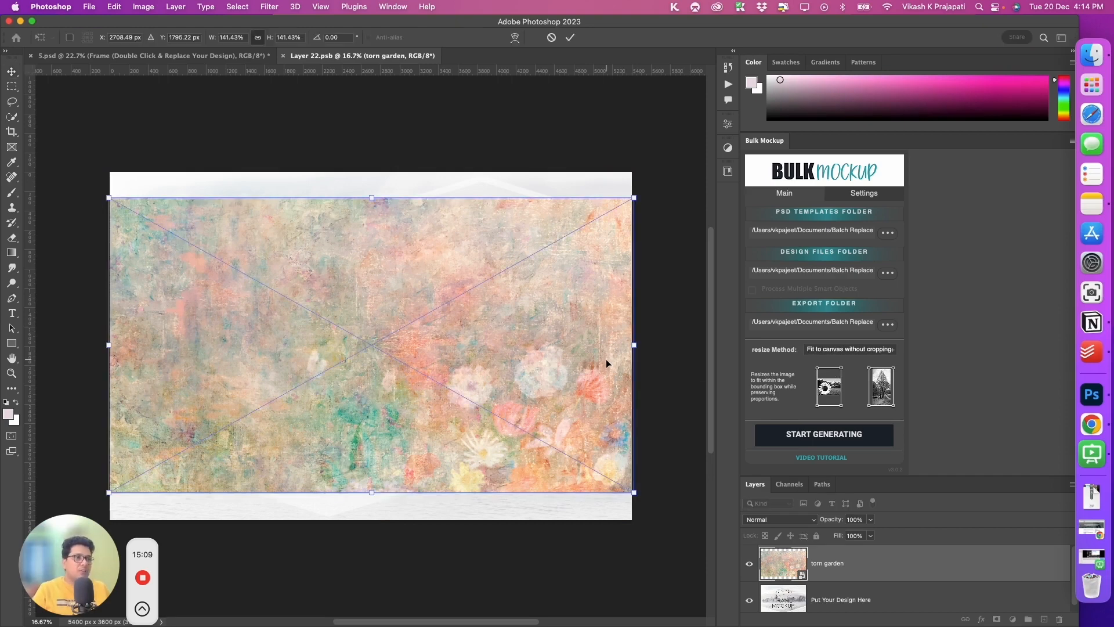
key("Return")
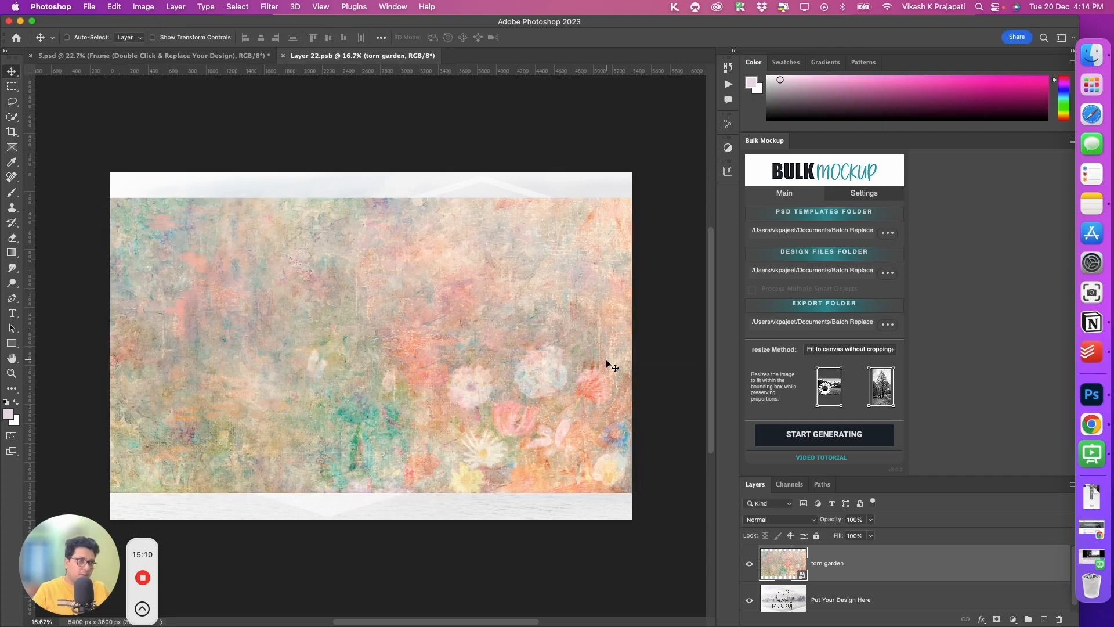
Step: Set the resize method to Fill canvas cropping the extra and scale the torn garden layer proportionally to 166.67% to cover the canvas
left_click(851, 350)
left_click(858, 382)
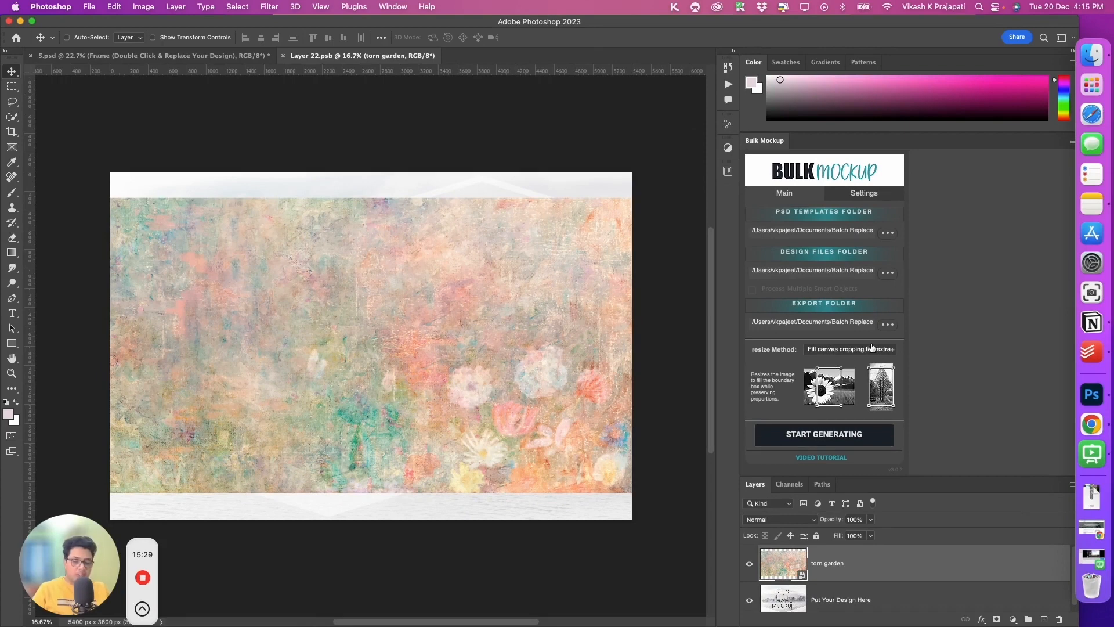
key("ctrl+t")
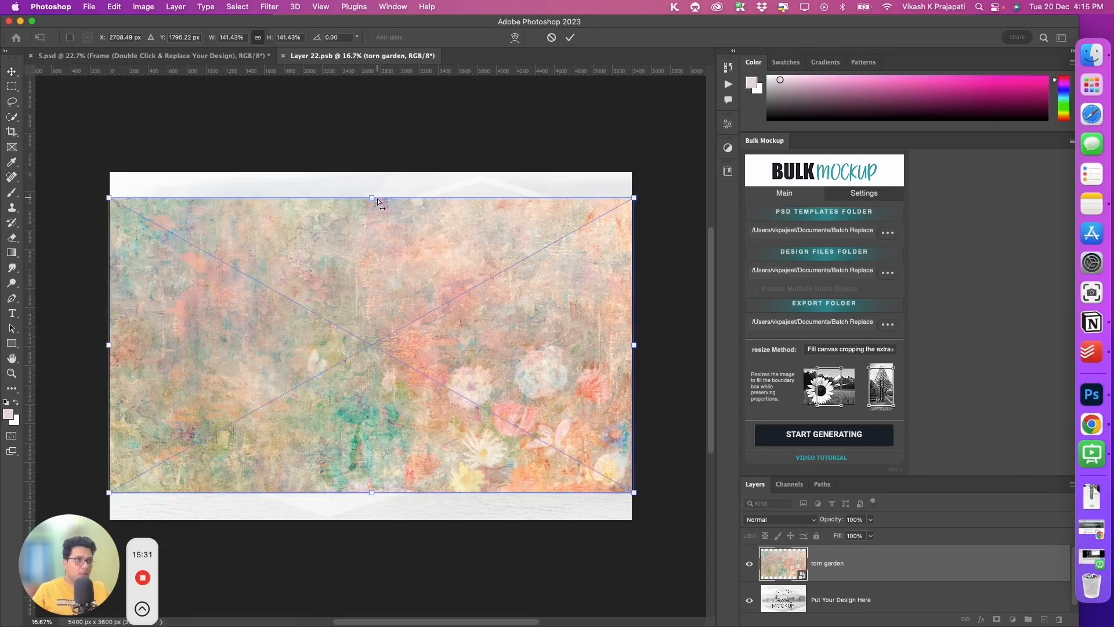
left_click_drag(367, 196, 381, 172)
key("super+z")
left_click_drag(372, 494, 386, 521)
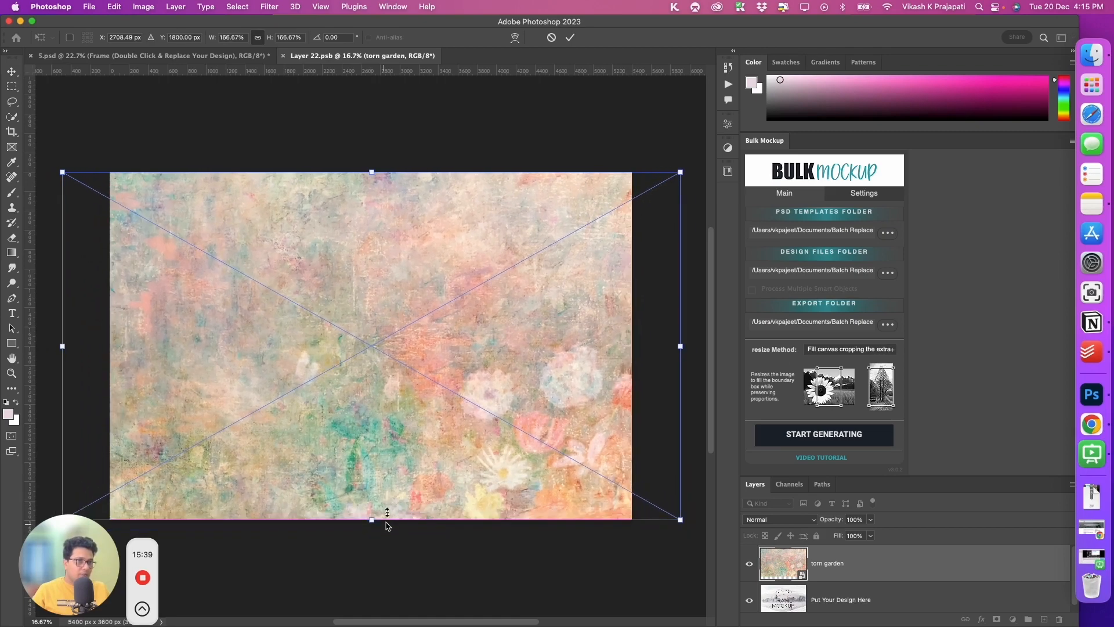
key("Return")
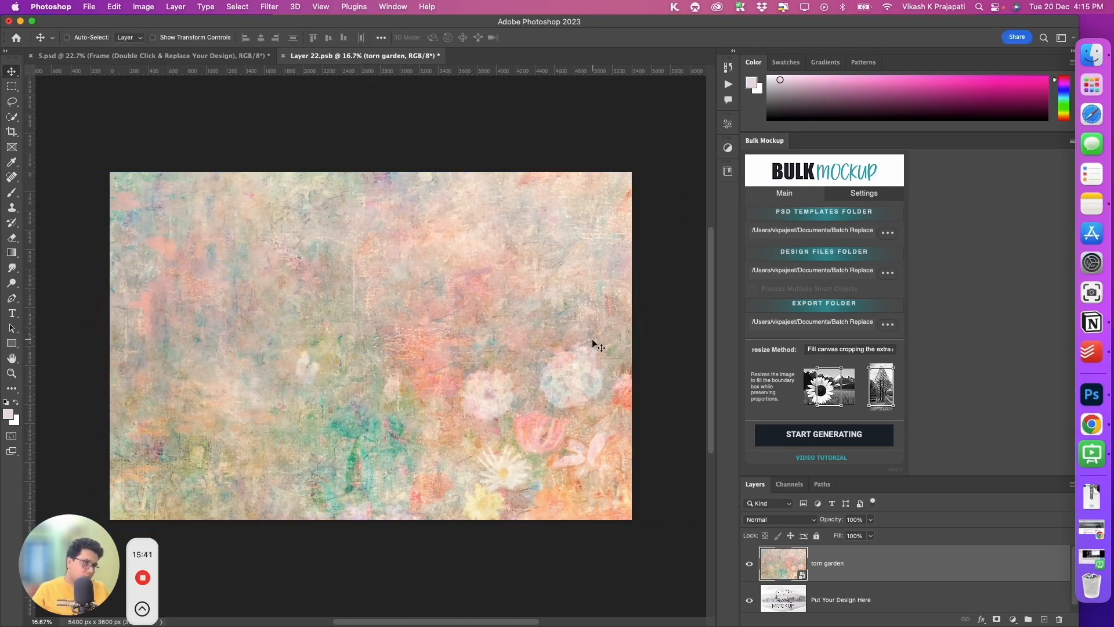
Step: Save Layer 22.psb to view the cropped design in 5.psd, and undo the torn garden layer's enlargement
key("super+s")
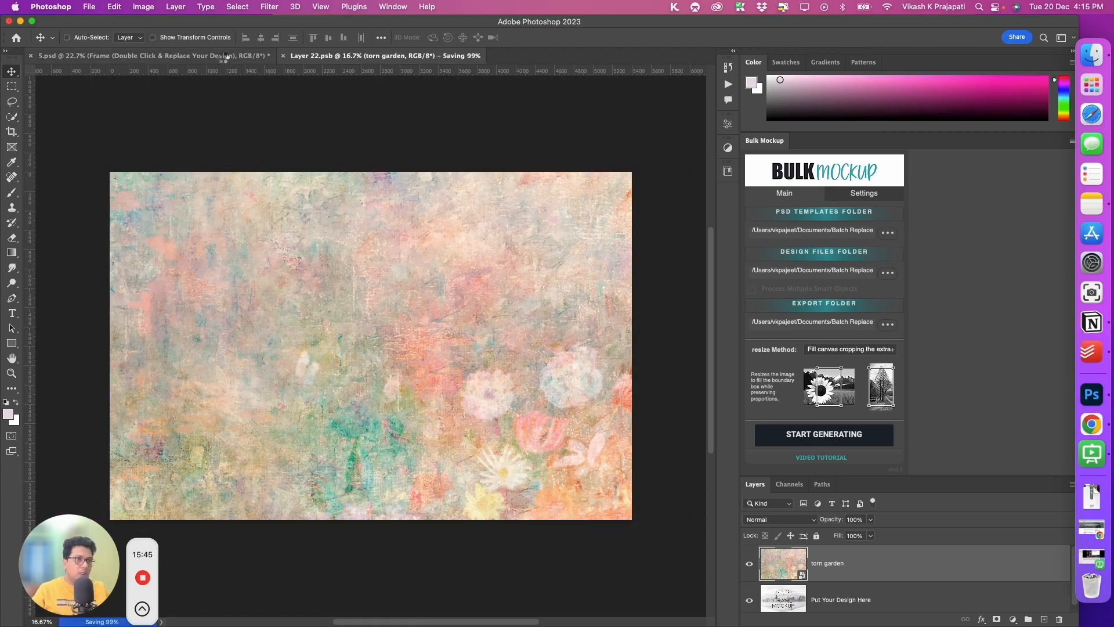
left_click(221, 56)
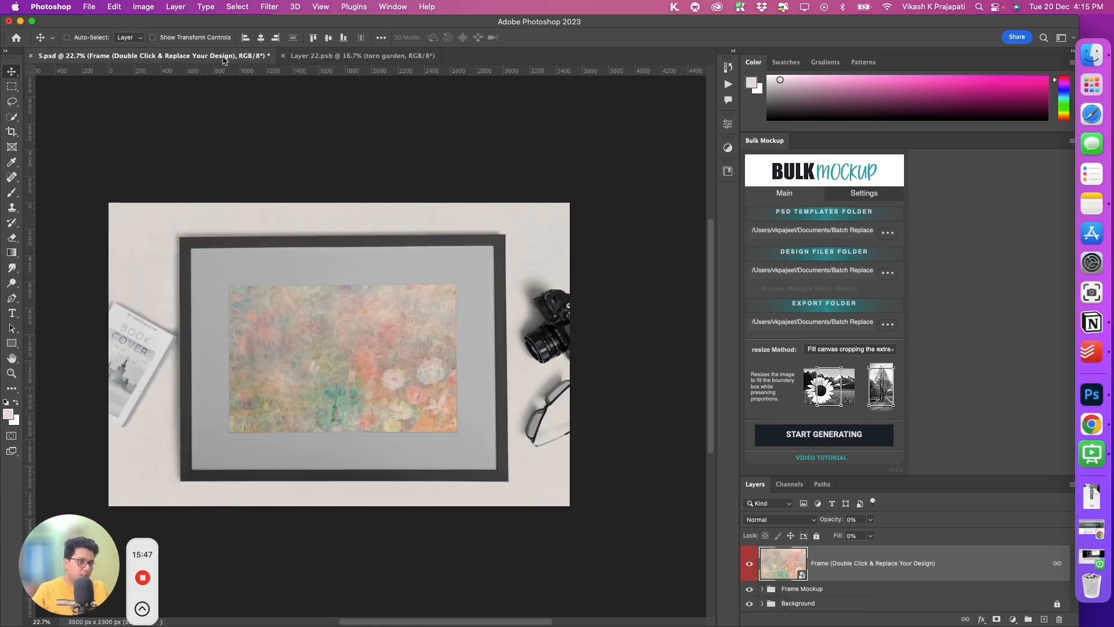
left_click(369, 56)
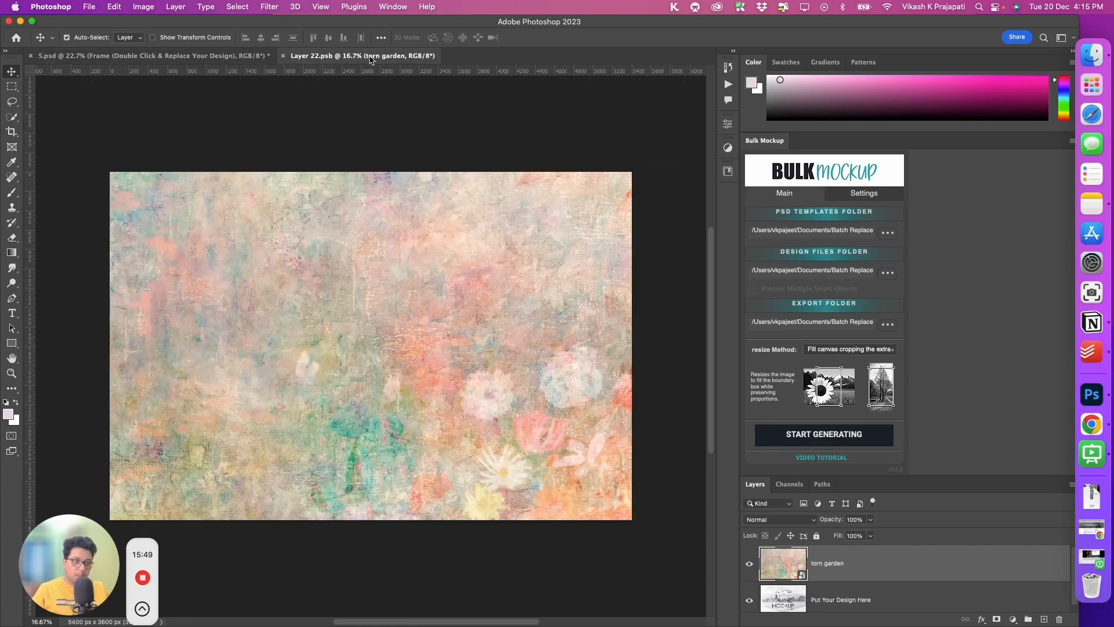
key("super+z")
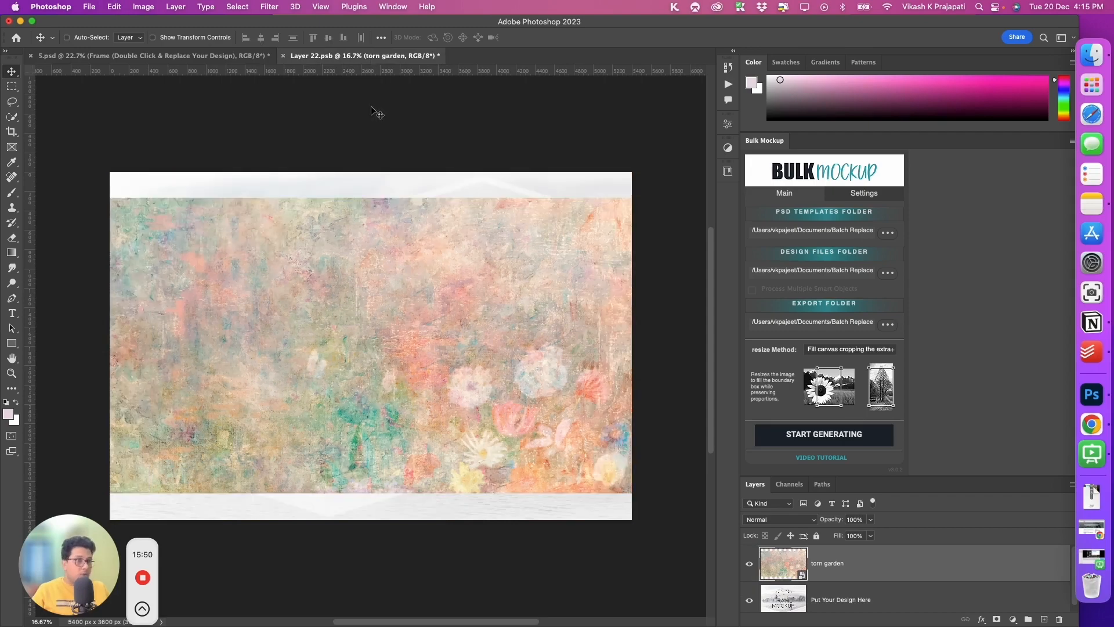
Step: Try the Constrain by height and Constrain by width resize methods in Bulk Mockup
left_click(836, 350)
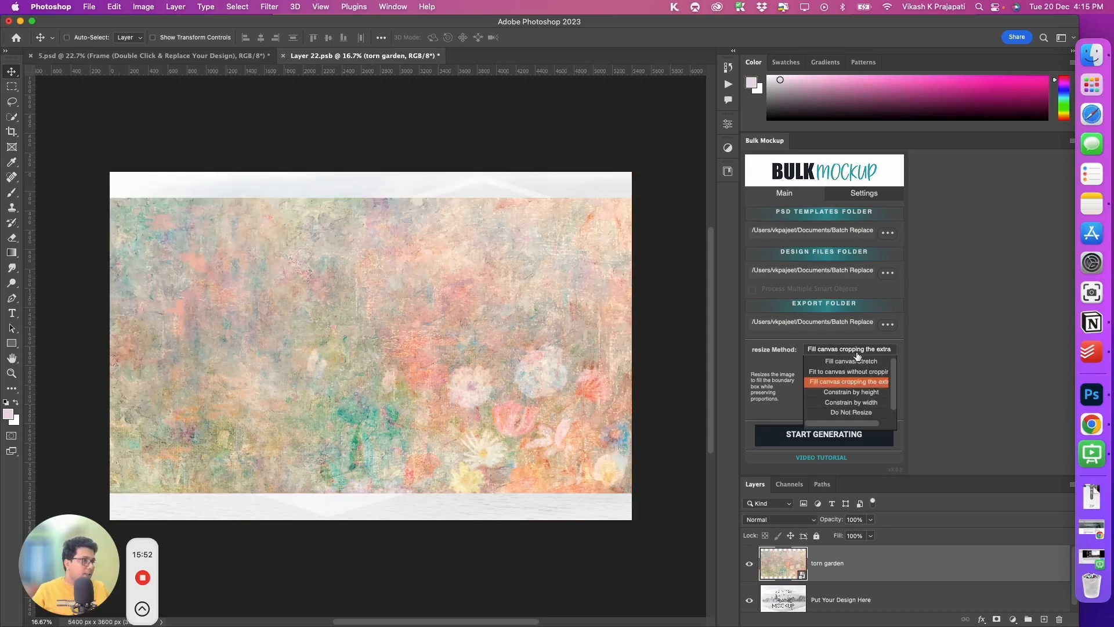
left_click(845, 394)
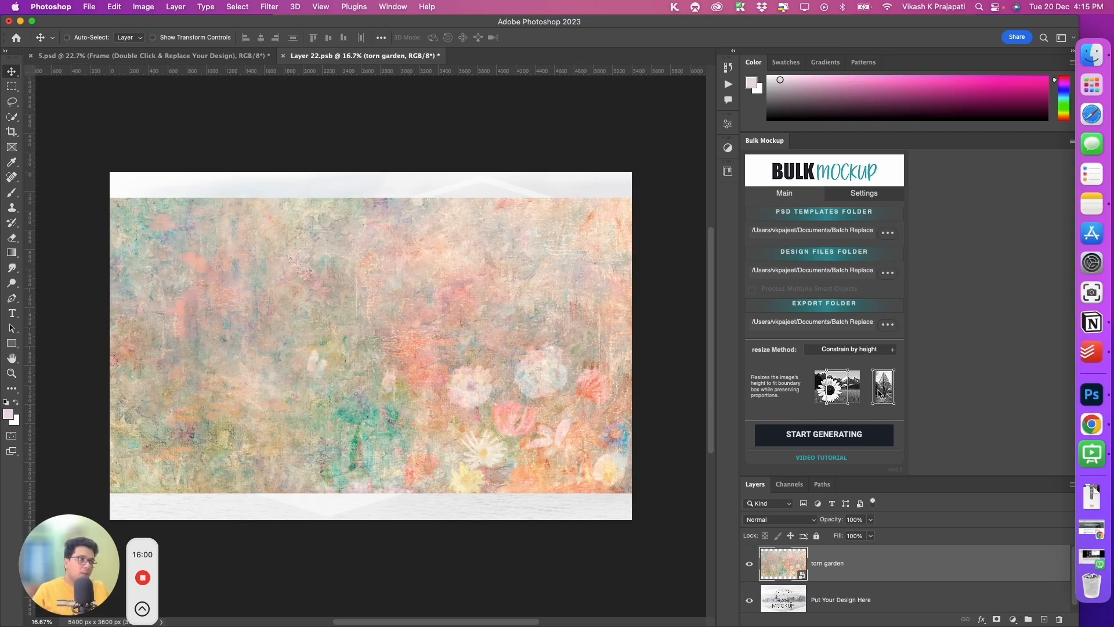
left_click(818, 350)
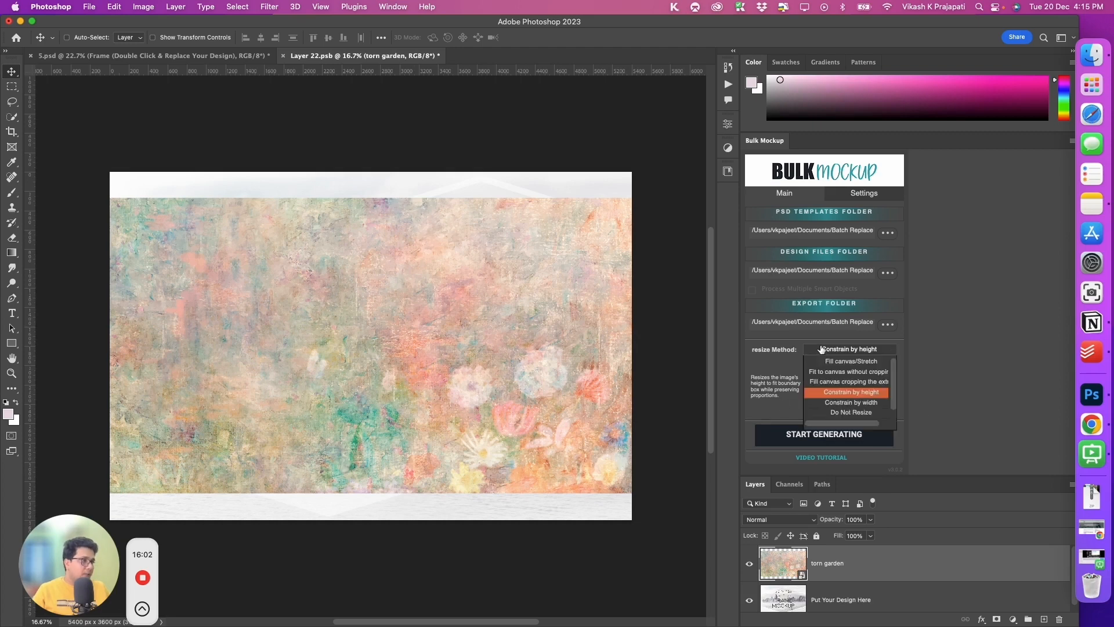
left_click(852, 402)
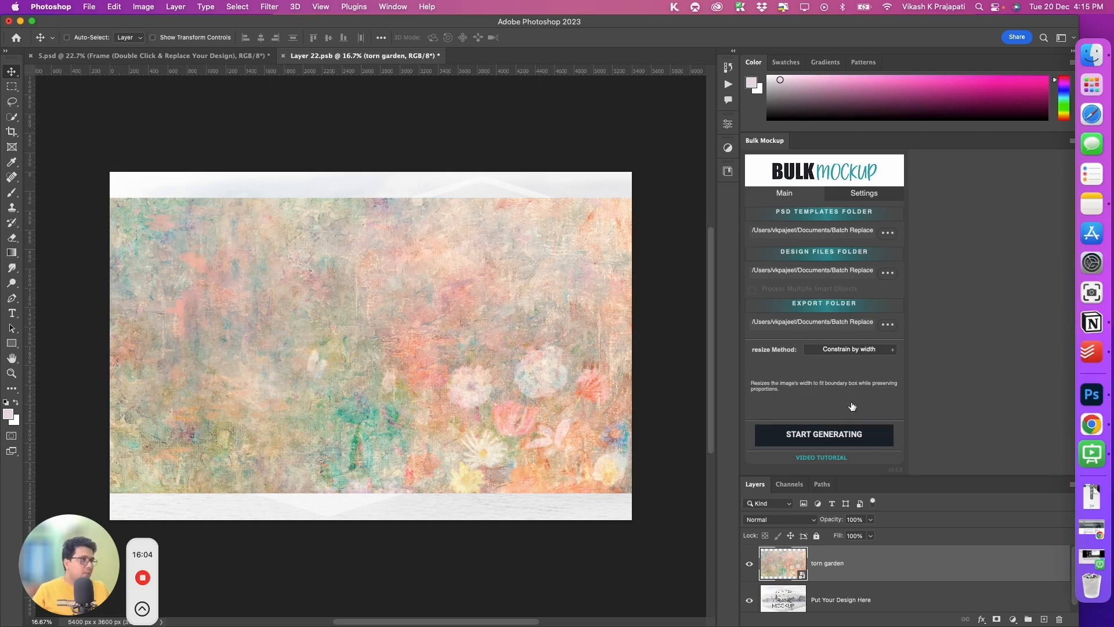
Step: Switch the resize method to Do Not Resize to see its description, and set it to Replace Contents
left_click(840, 351)
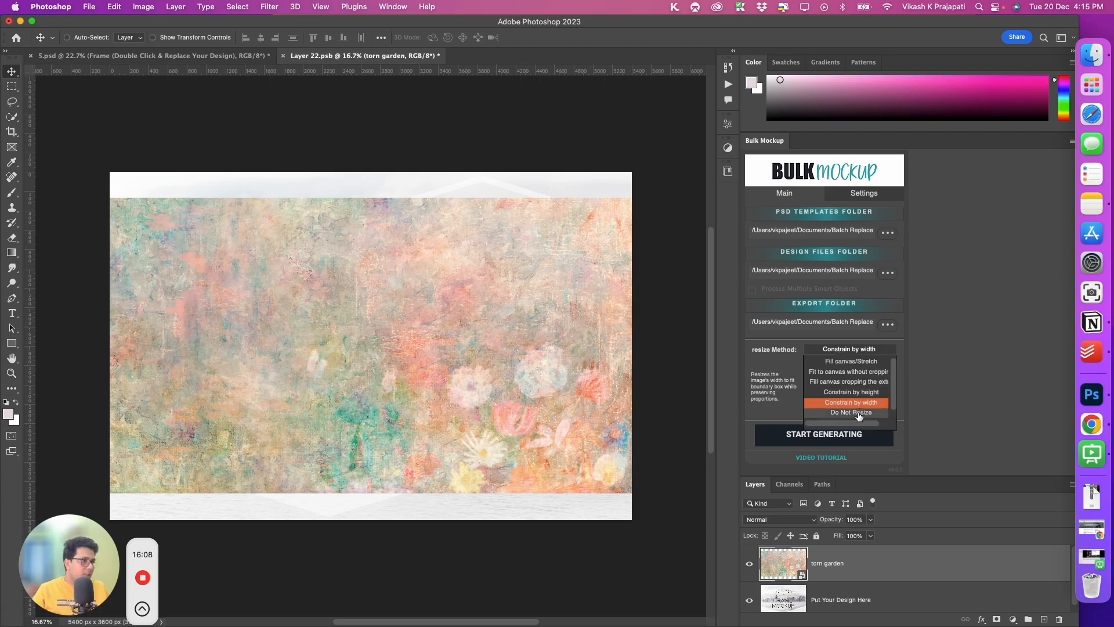
left_click(859, 412)
scroll(535, 387, "down", 1)
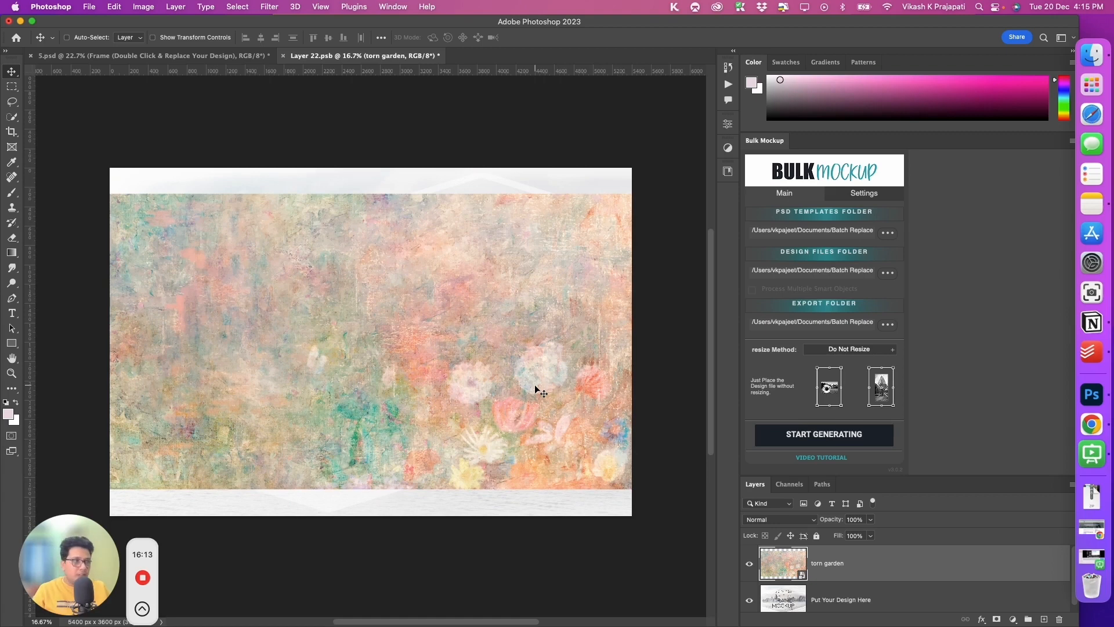
left_click(864, 352)
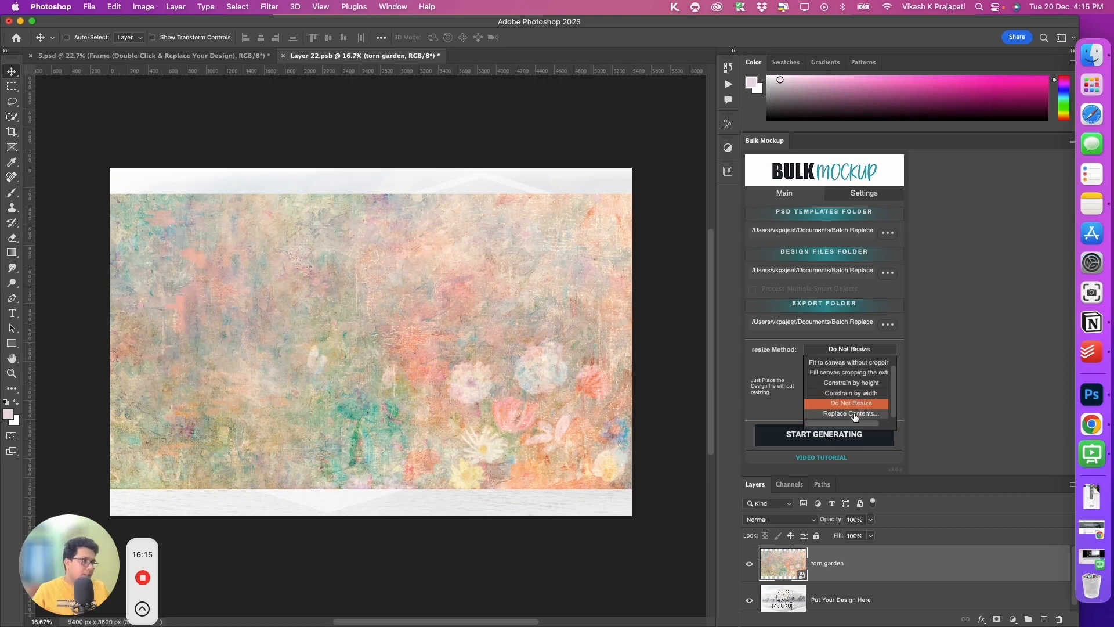
left_click(855, 414)
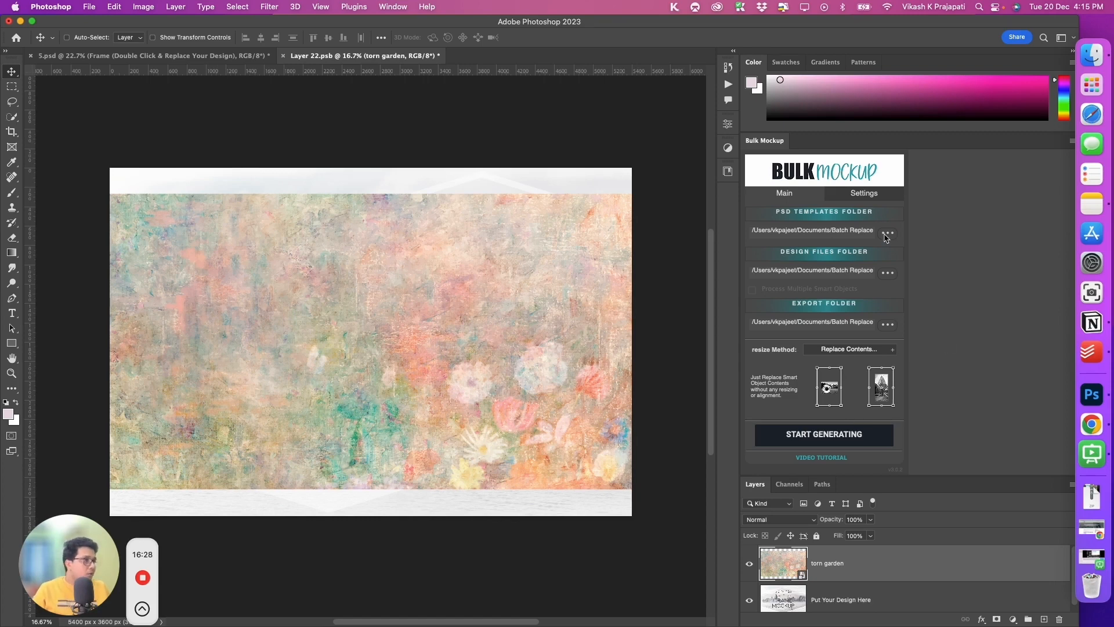
Step: Enable Resize to guides and Align to guides for the design layer, and enclose an inner canvas area with two horizontal and two vertical guides
left_click(863, 195)
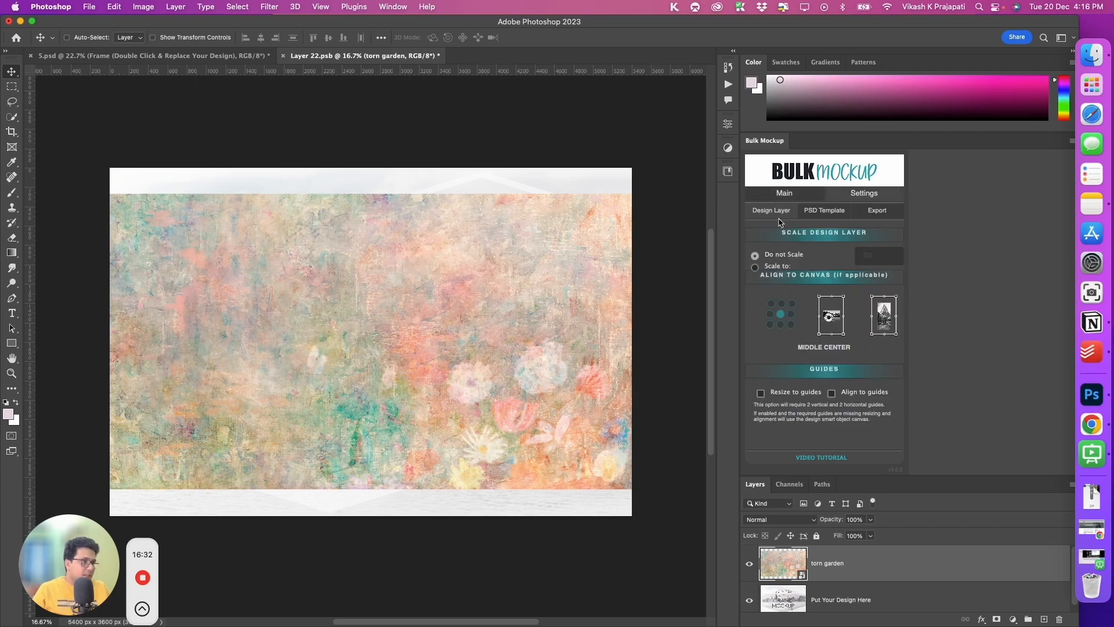
left_click(783, 393)
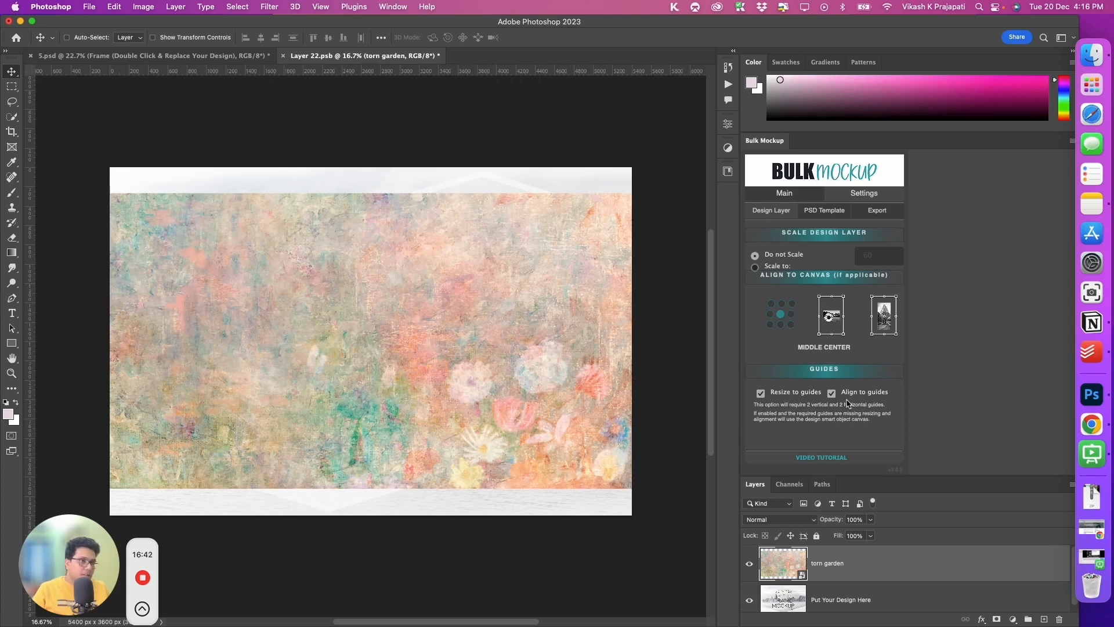
left_click_drag(342, 70, 350, 251)
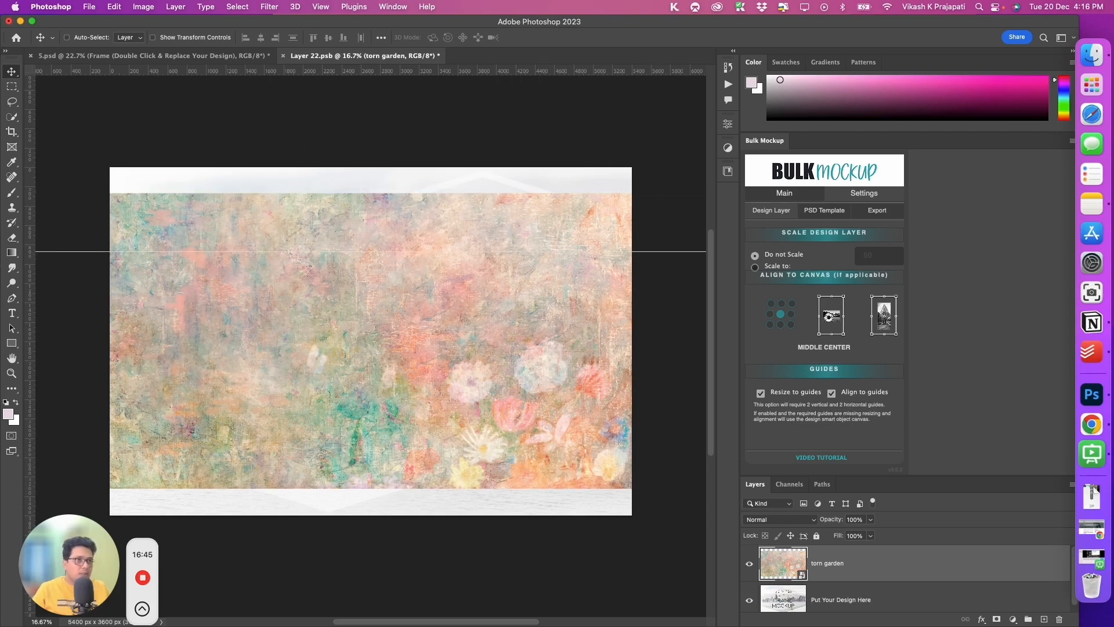
left_click_drag(30, 261, 196, 261)
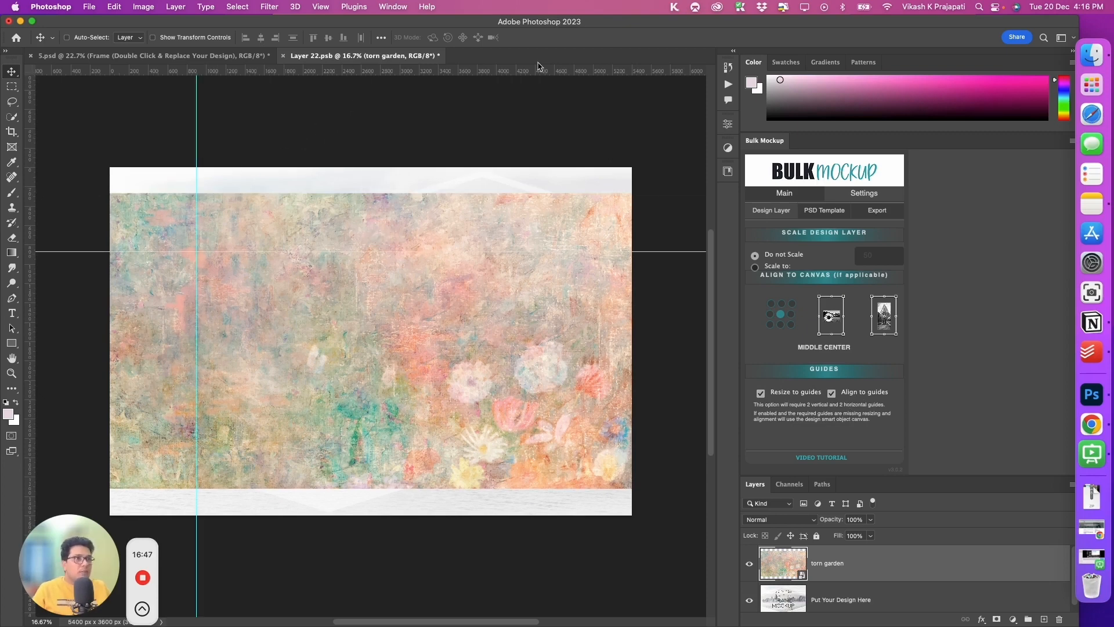
left_click_drag(539, 69, 513, 263)
left_click_drag(485, 473, 484, 476)
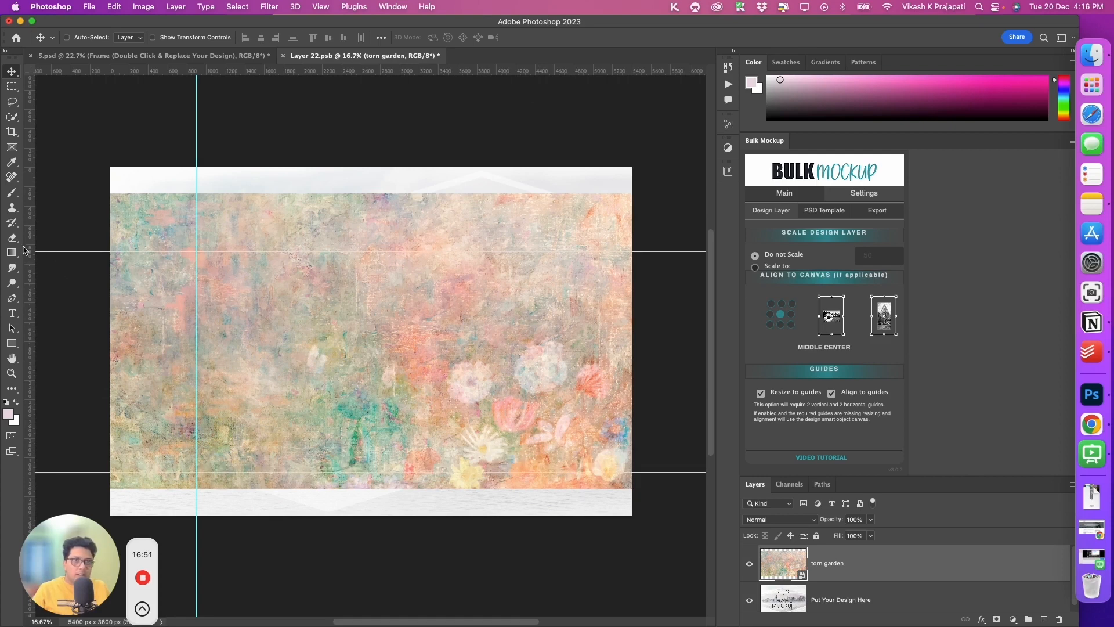
left_click_drag(29, 253, 516, 257)
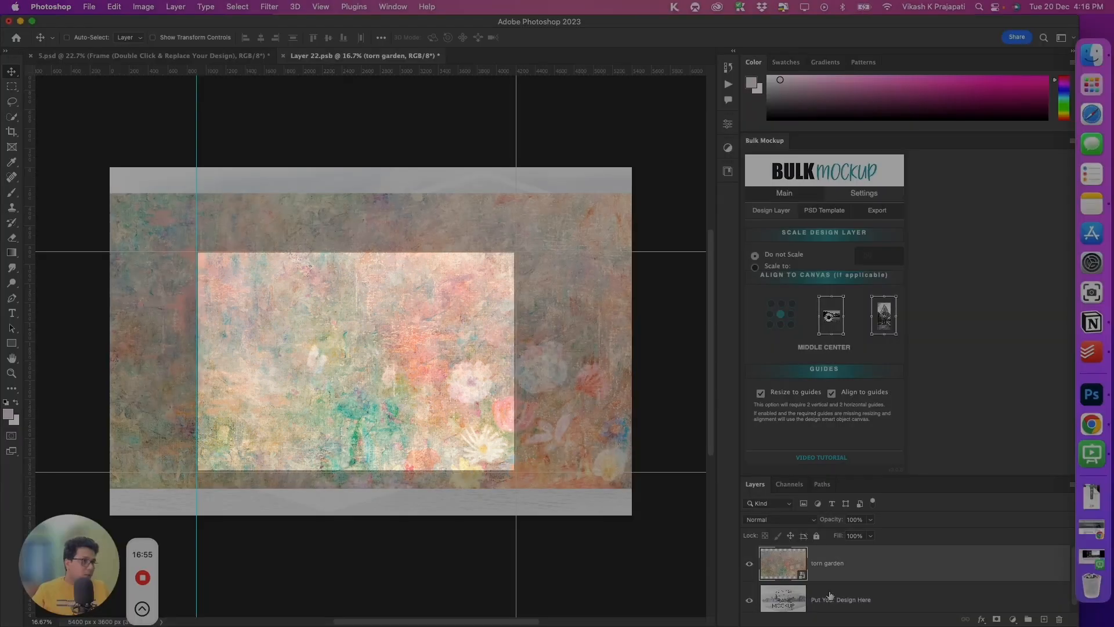
Step: Scale the torn garden layer proportionally to 85.67% to span the vertical guides and center it vertically between the horizontal ones
key("ctrl+t")
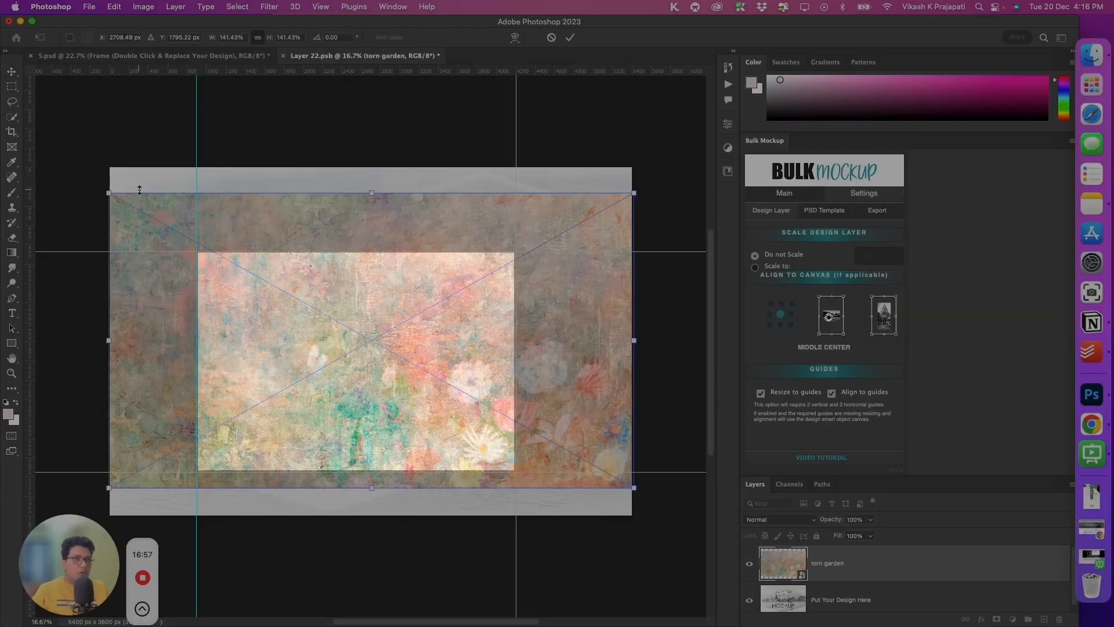
left_click_drag(104, 193, 203, 264)
left_click_drag(638, 494, 519, 428)
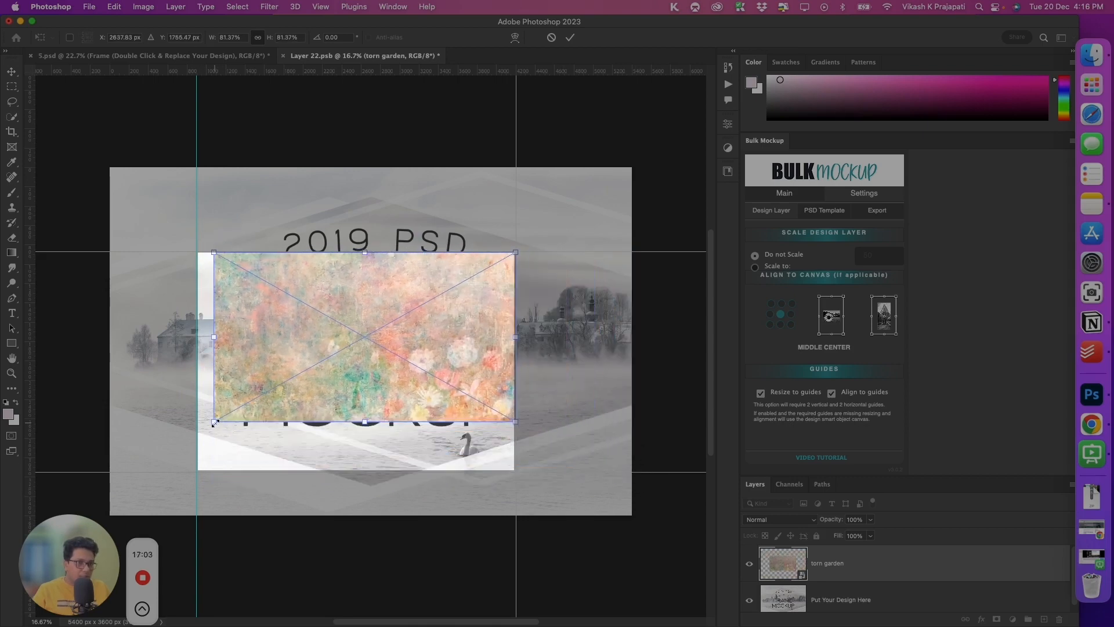
left_click_drag(214, 422, 198, 430)
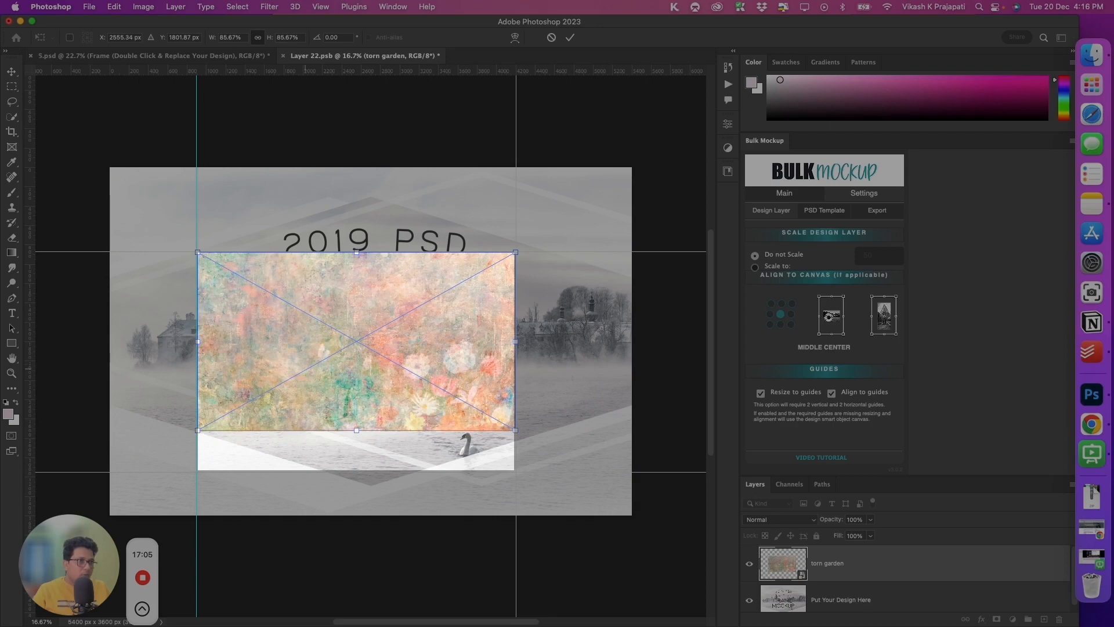
left_click_drag(380, 385, 380, 404)
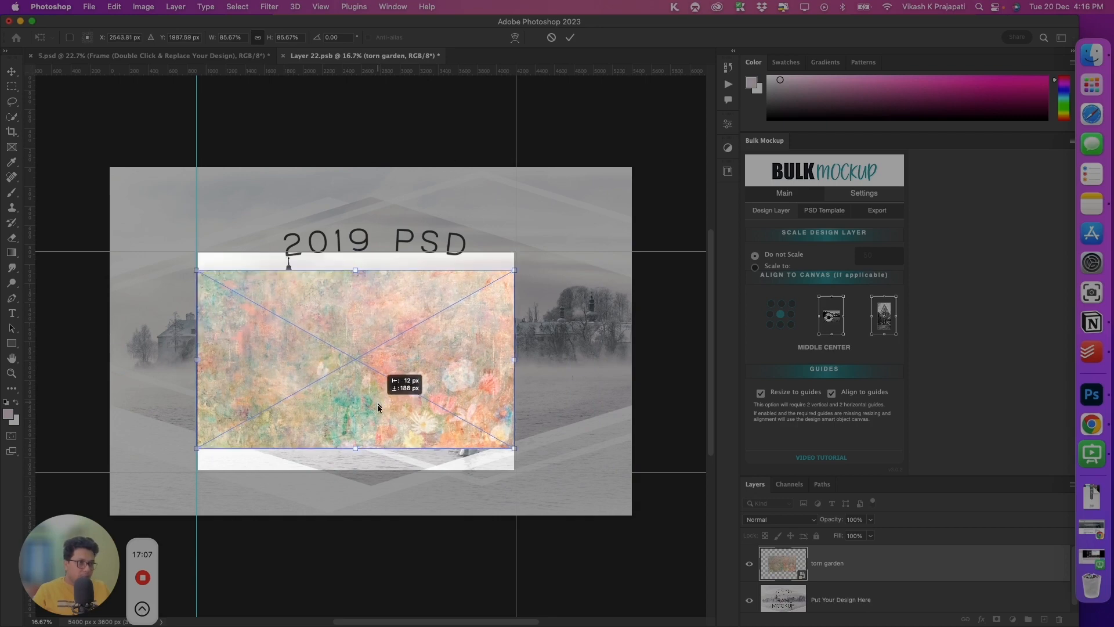
key("Return")
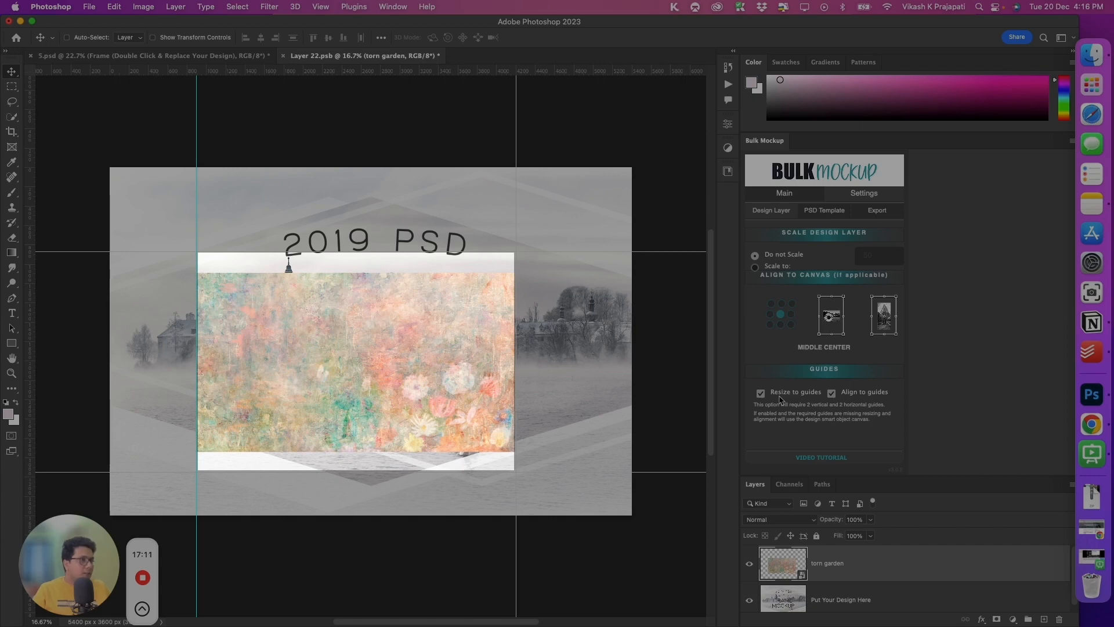
Step: Turn off Resize to guides and Align to guides in the design layer settings
left_click(781, 399)
left_click(834, 394)
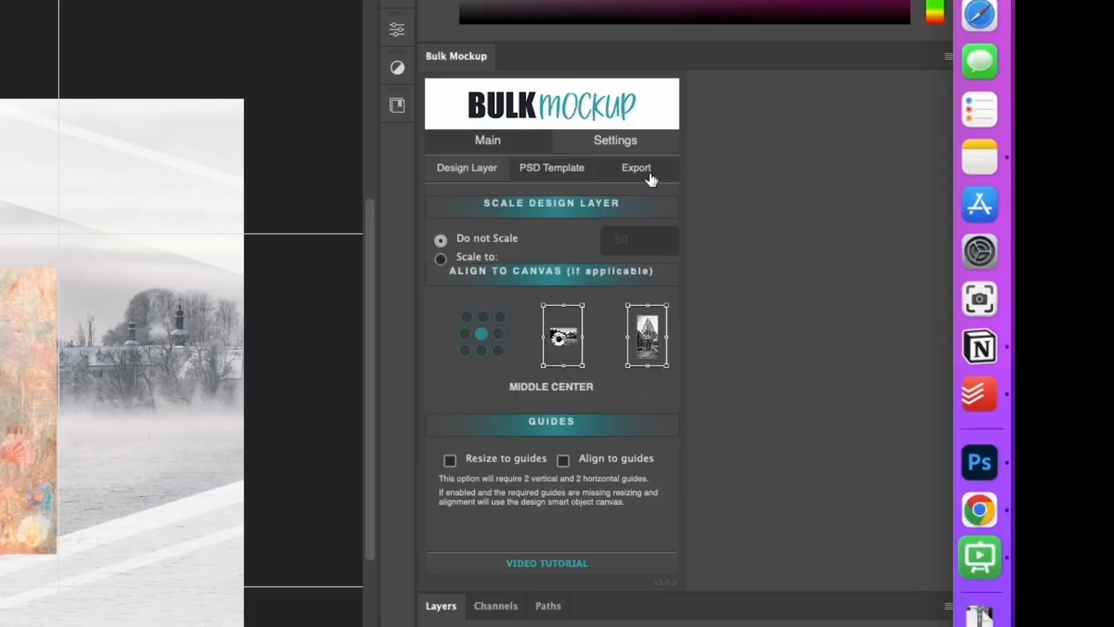
Step: Try exporting all into the Export folder and into sub-folders per PSD Mockup, and switch back to sub-folders per Design File
left_click(877, 210)
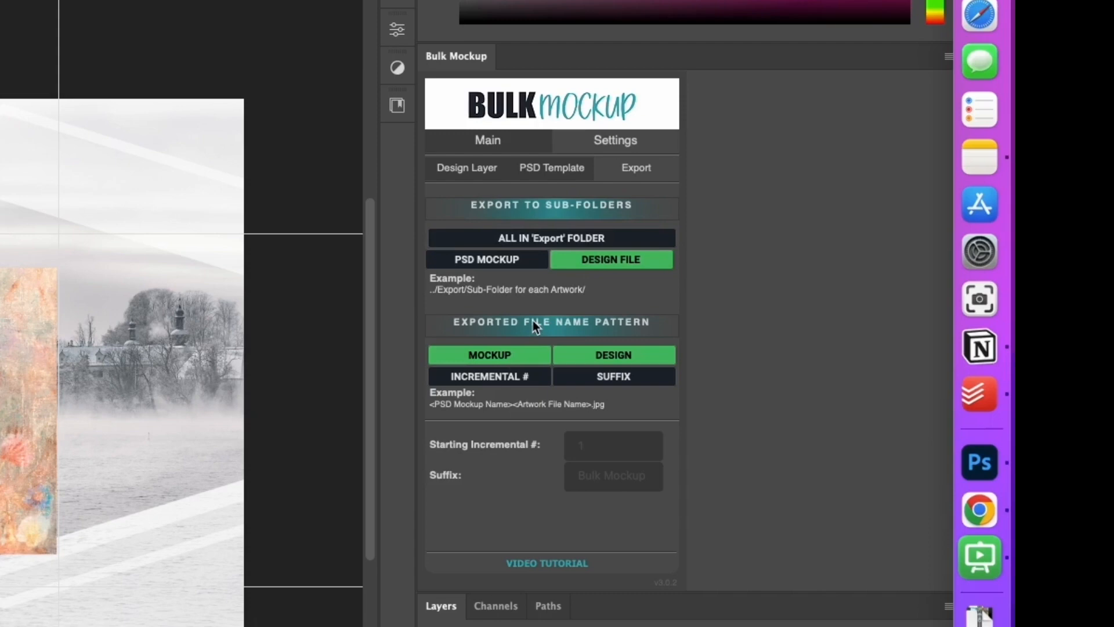
left_click(528, 242)
left_click(506, 259)
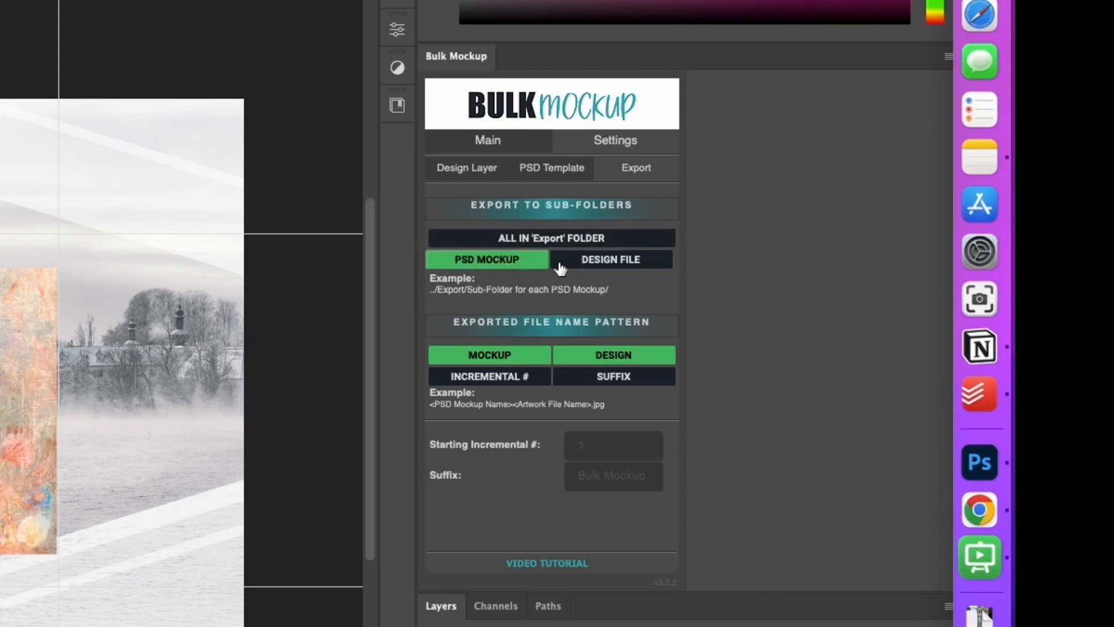
left_click(603, 266)
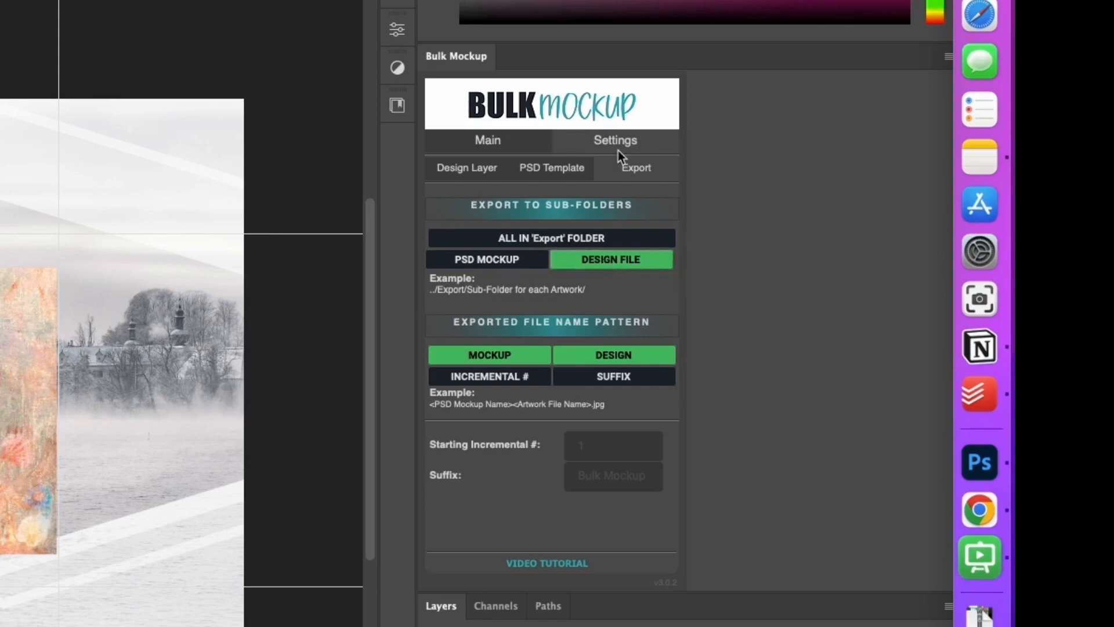
Step: Review the plugin's design layer settings and return to its main options
scroll(516, 182, "up", 5)
left_click(482, 172)
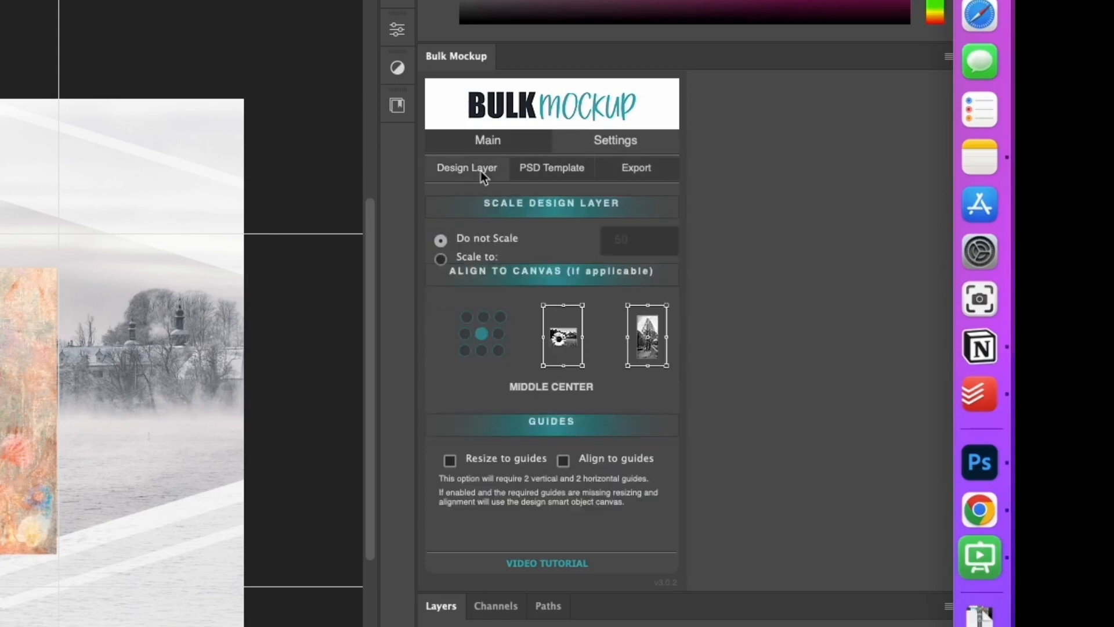
left_click(473, 142)
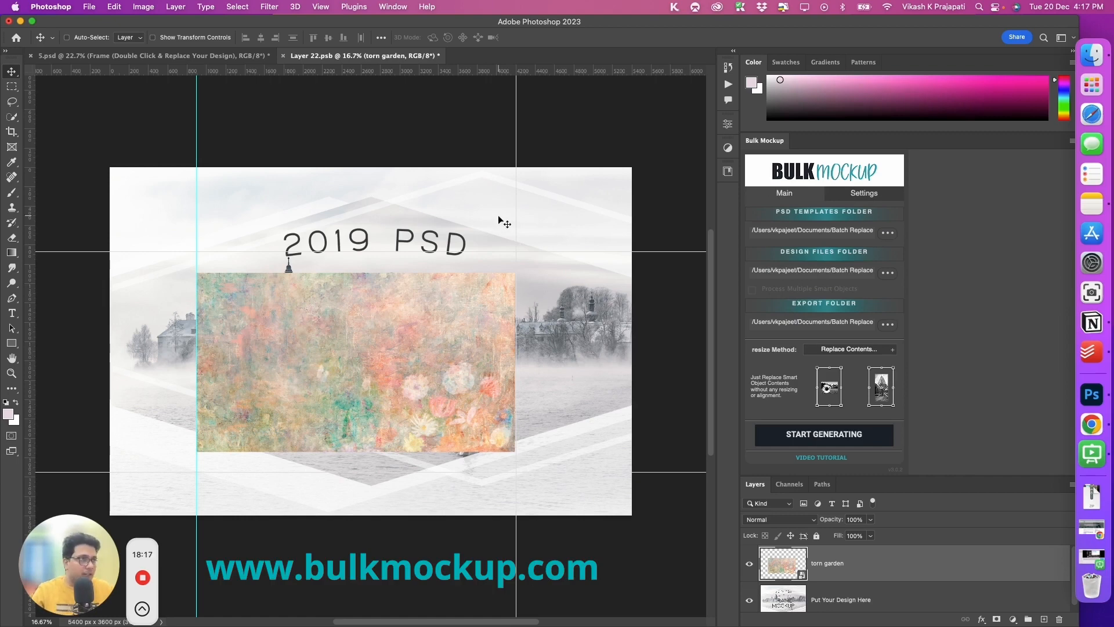
Step: Close the Layer 22.psb and 5.psd documents without saving their changes
left_click(283, 57)
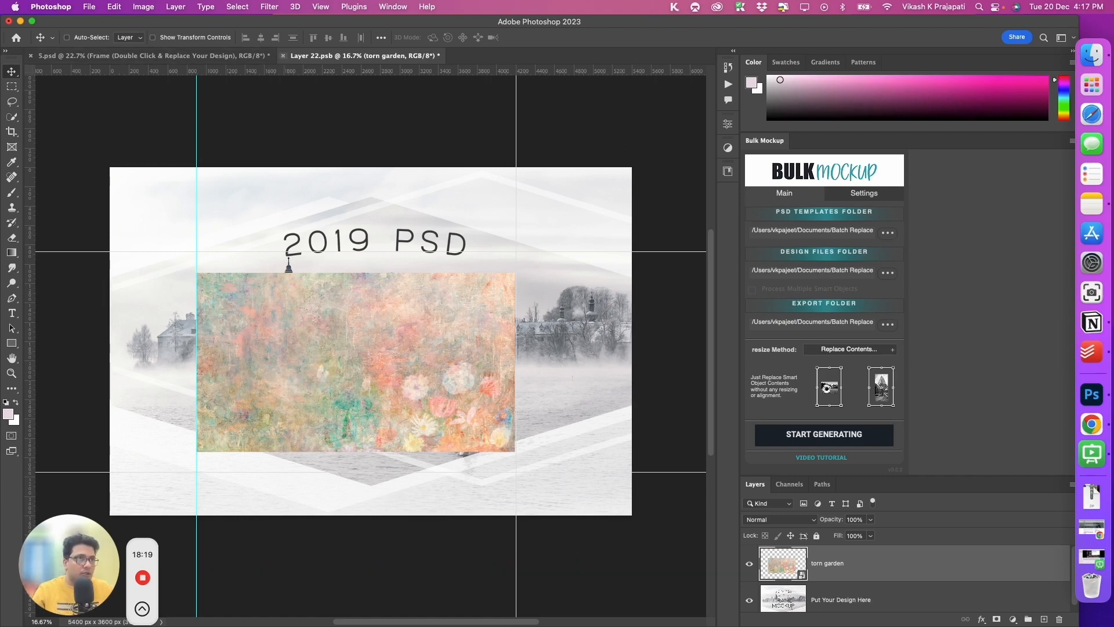
left_click(548, 253)
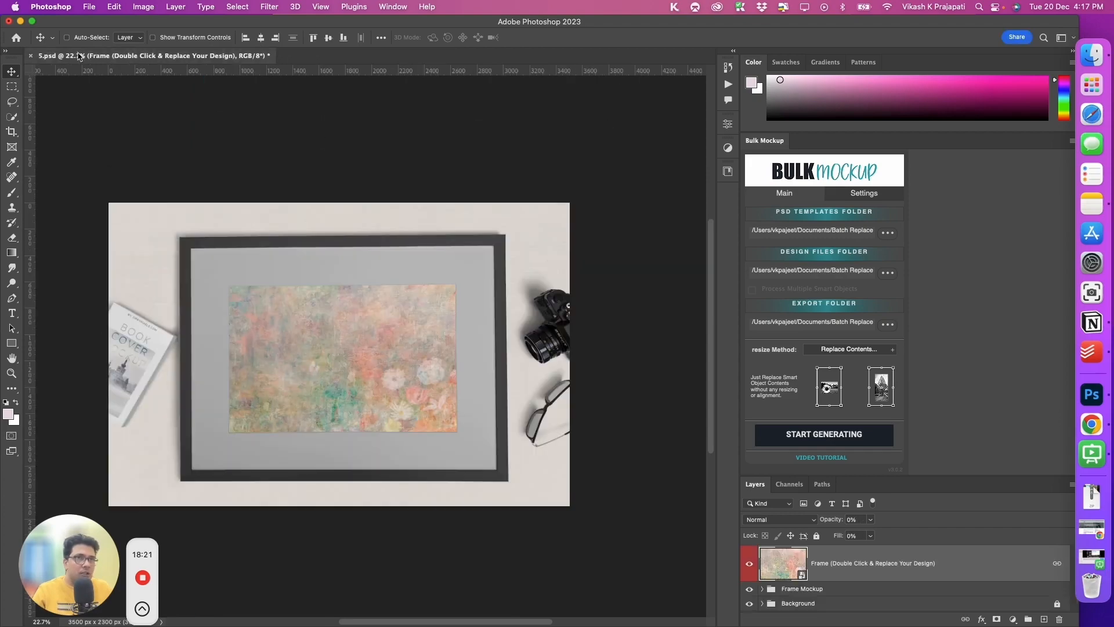
left_click(30, 55)
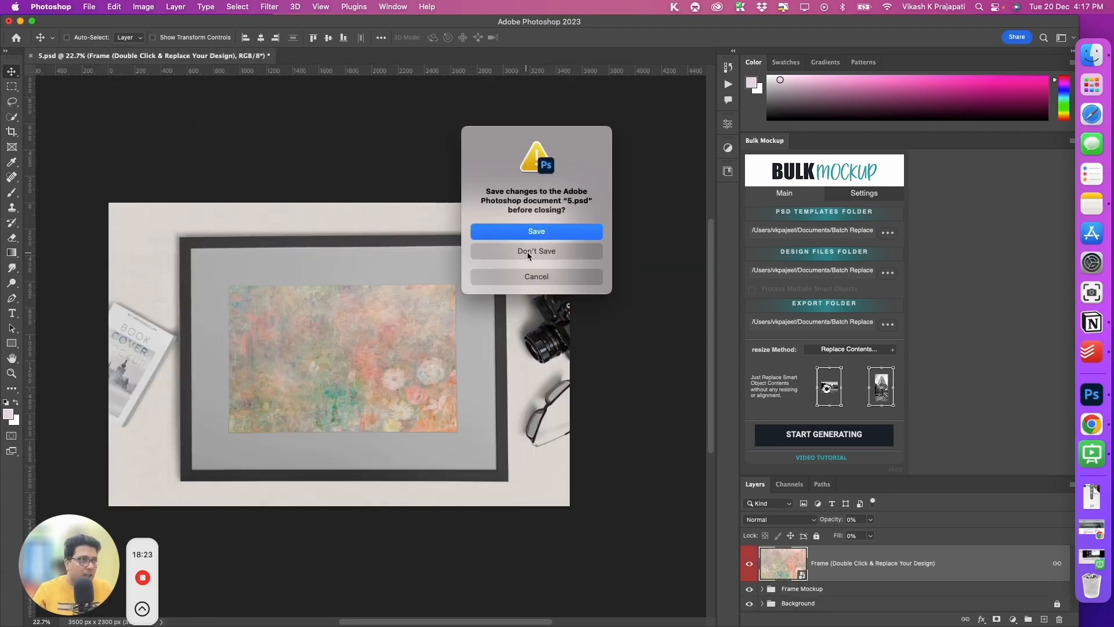
left_click(527, 252)
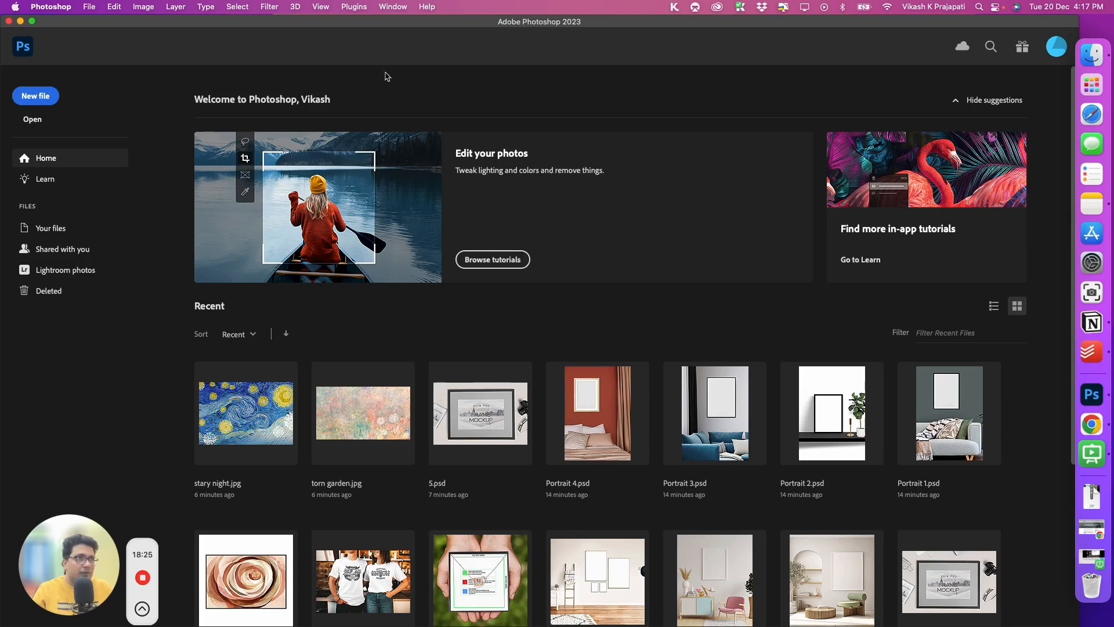
Step: Open the Bulk Mockup plugin and set its PSD templates folder to Landscape Frame inside Use Case 2
left_click(355, 6)
mouse_move(375, 66)
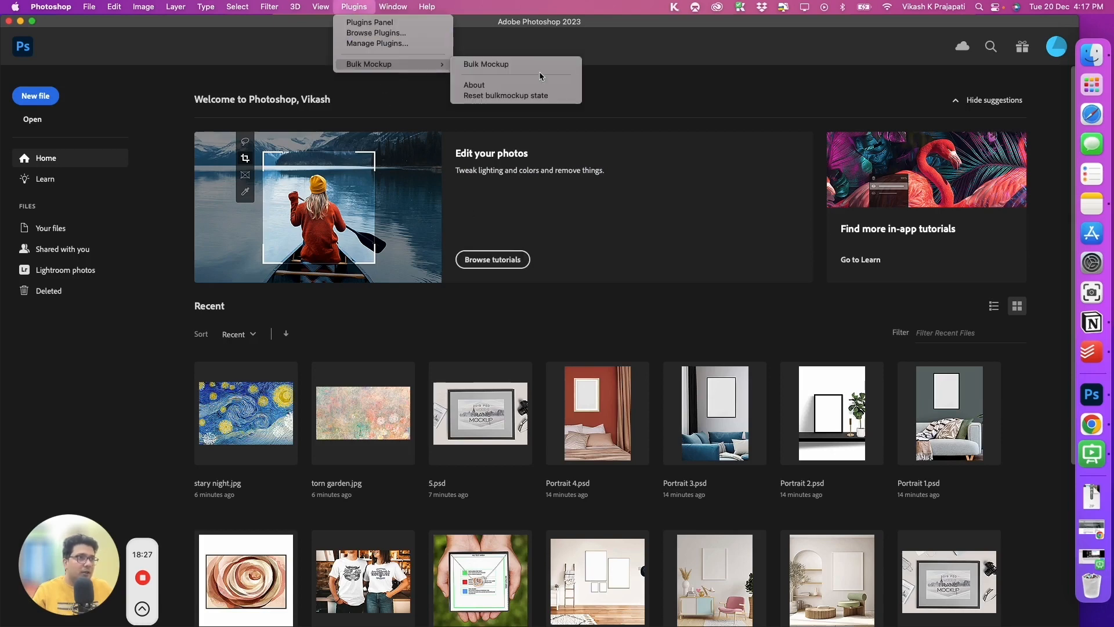
left_click(486, 64)
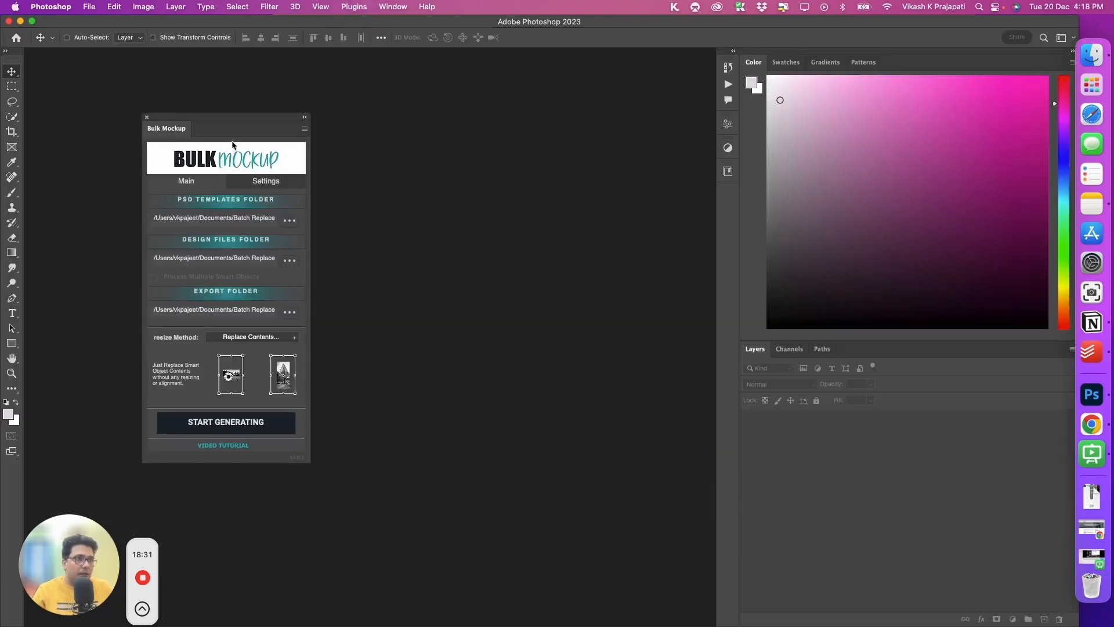
left_click(295, 220)
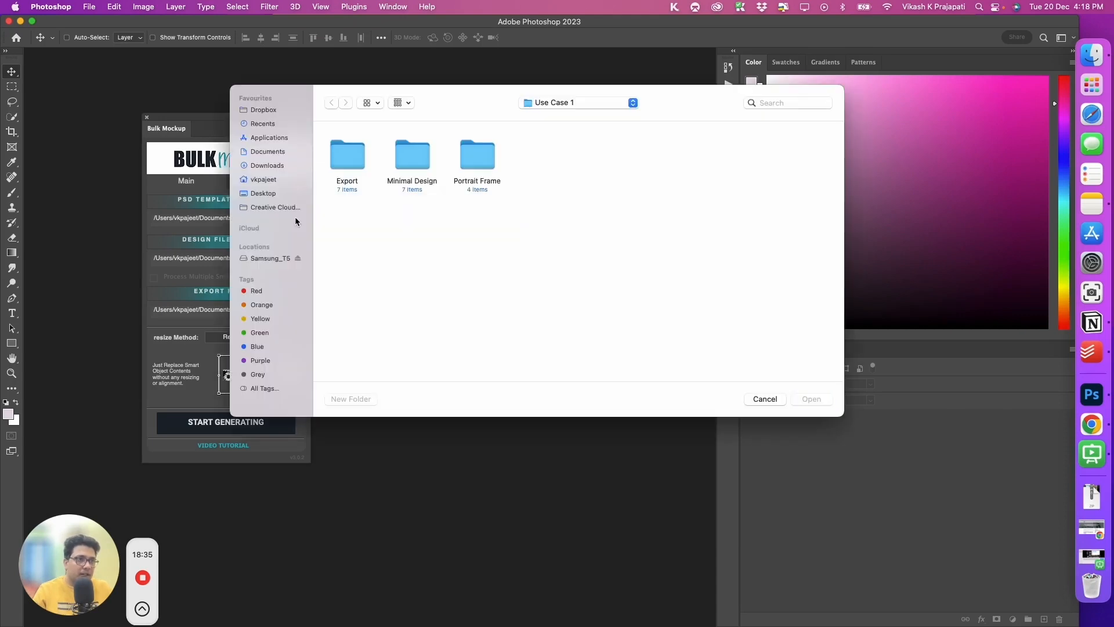
left_click(562, 105)
left_click(561, 116)
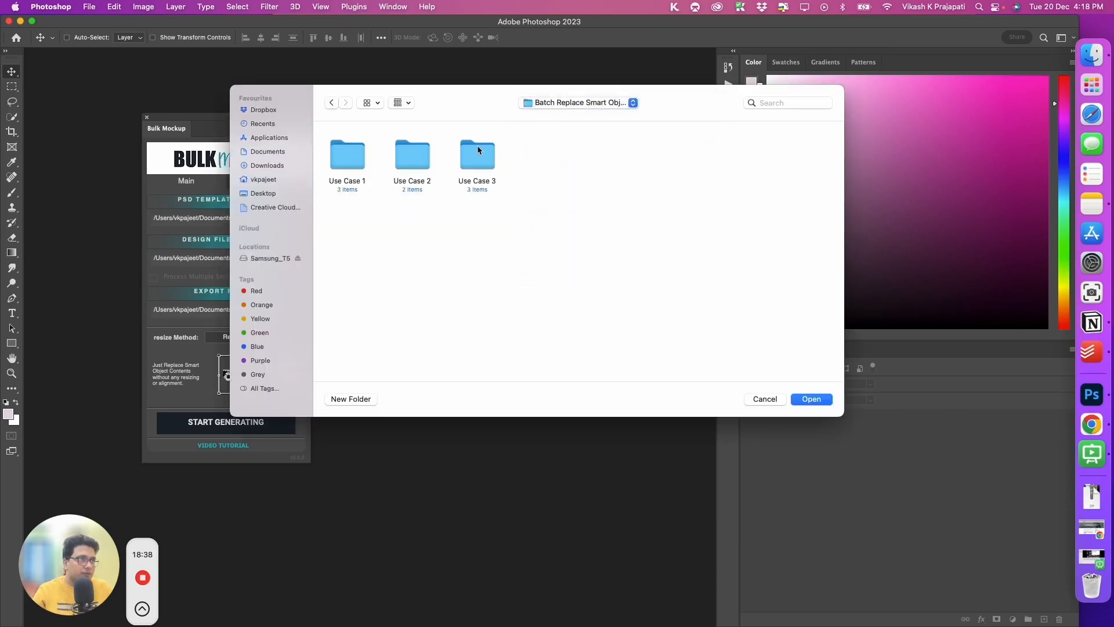
double_click(399, 162)
left_click(406, 149)
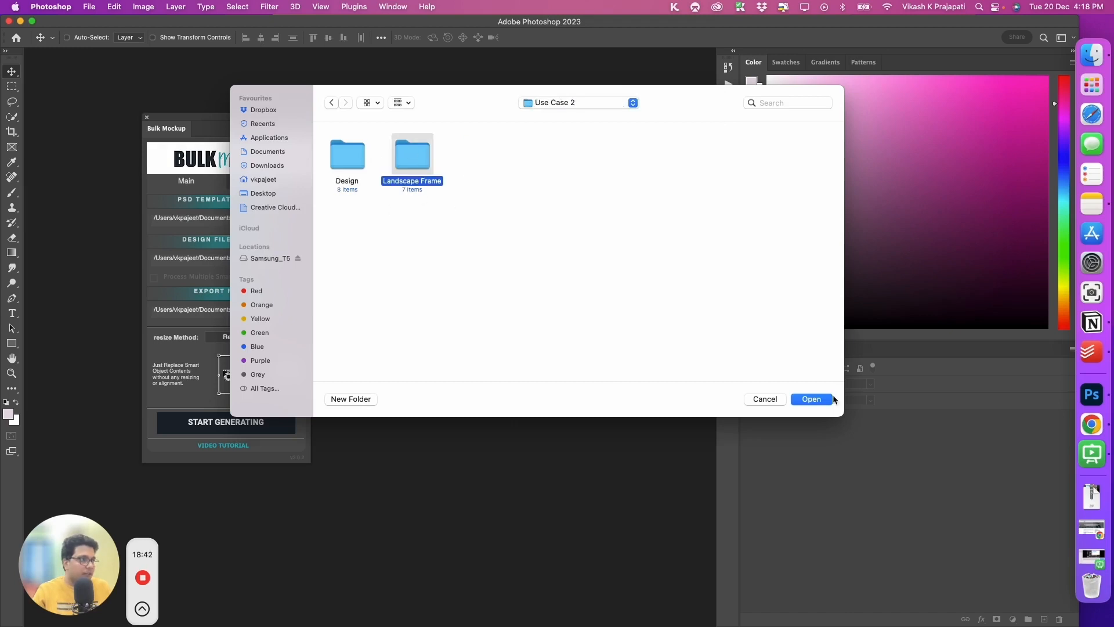
left_click(808, 399)
Step: Set the design files folder to Design inside Use Case 2
left_click(293, 259)
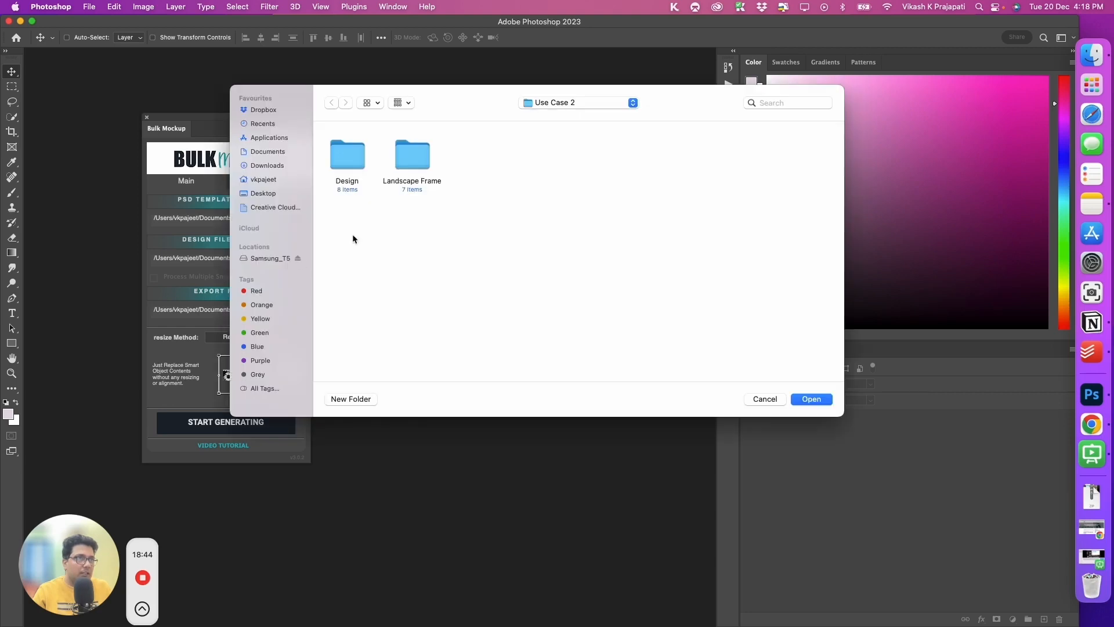
left_click(345, 162)
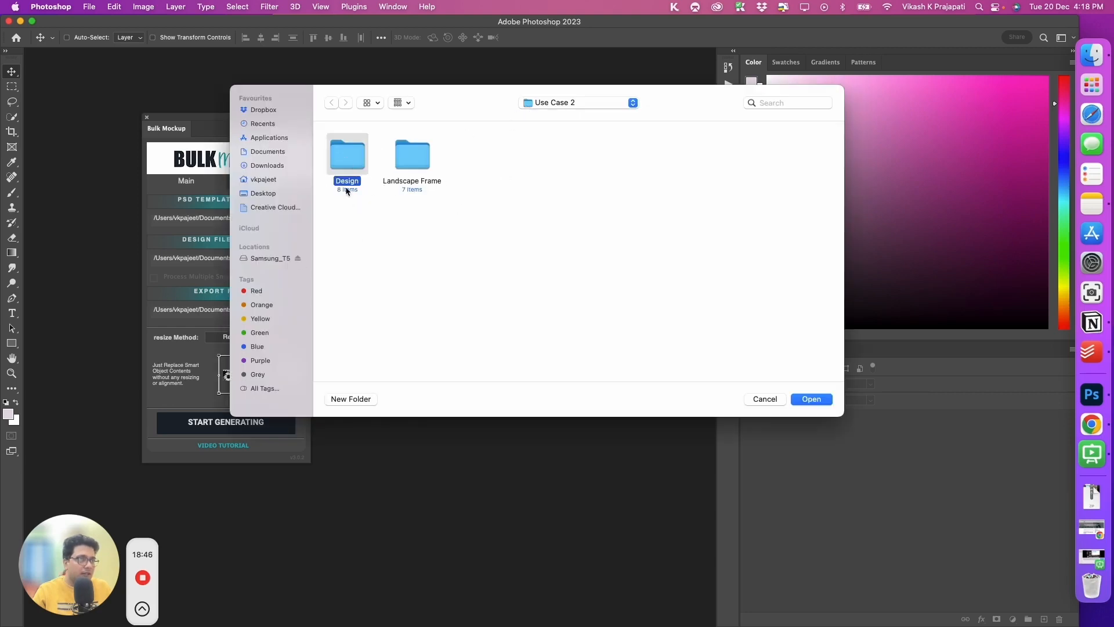
left_click(808, 401)
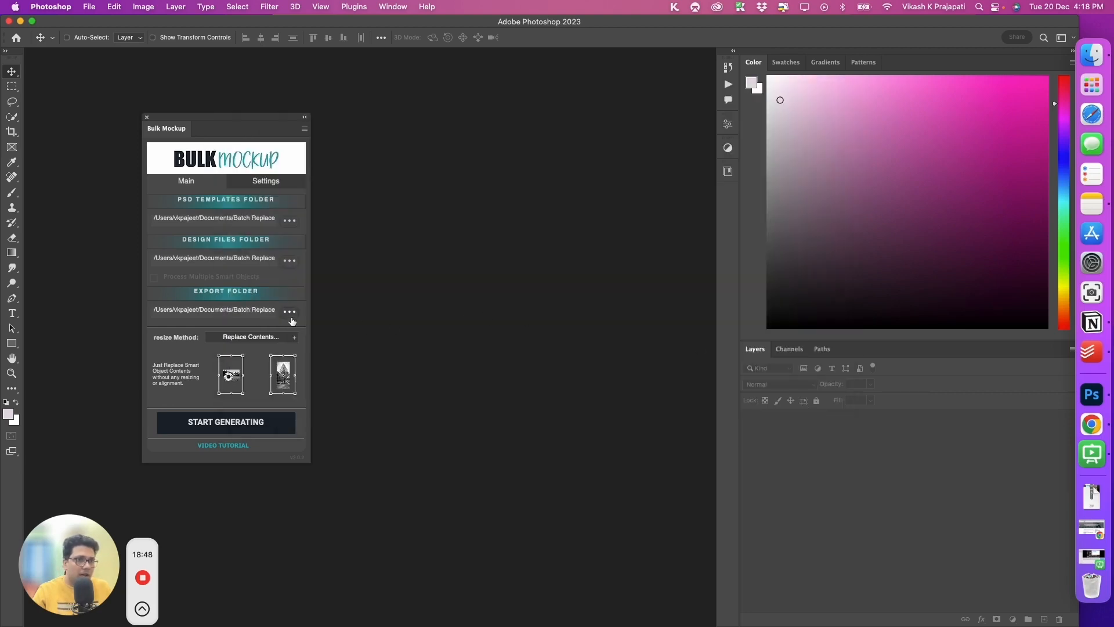
Step: Create a folder named Export inside Use Case 2 and choose it as the export folder
left_click(289, 314)
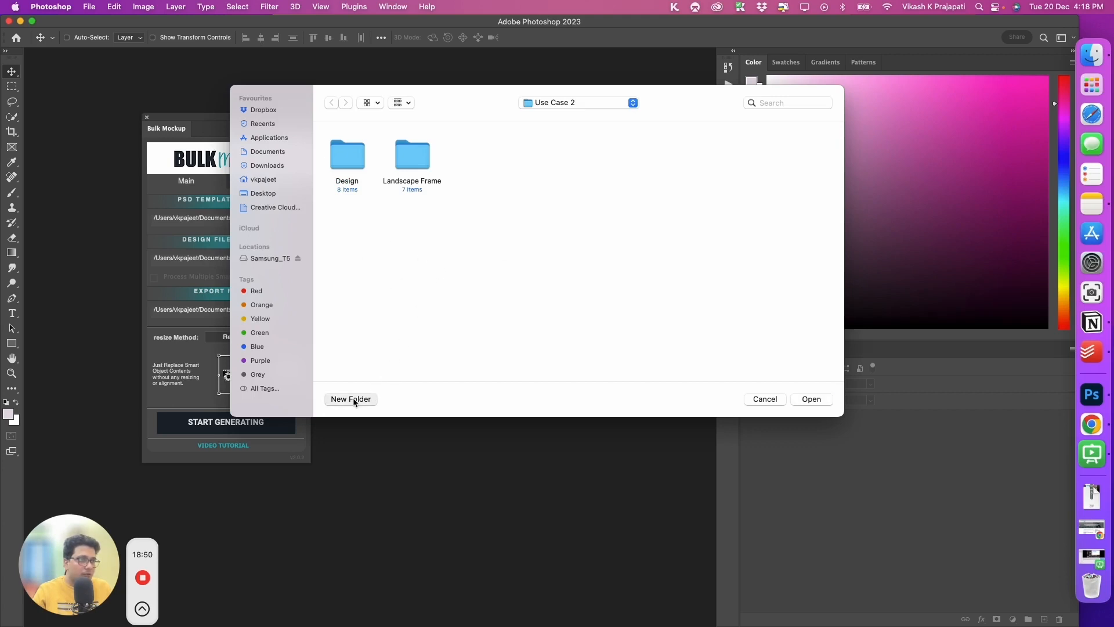
left_click(353, 398)
type("Export")
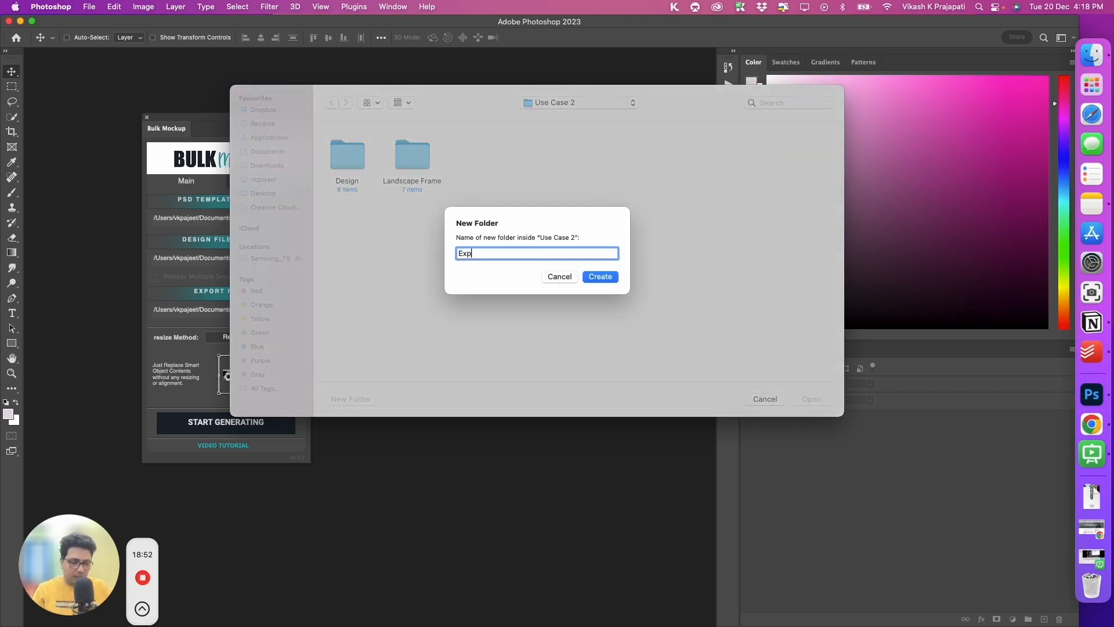
left_click(602, 277)
left_click(811, 398)
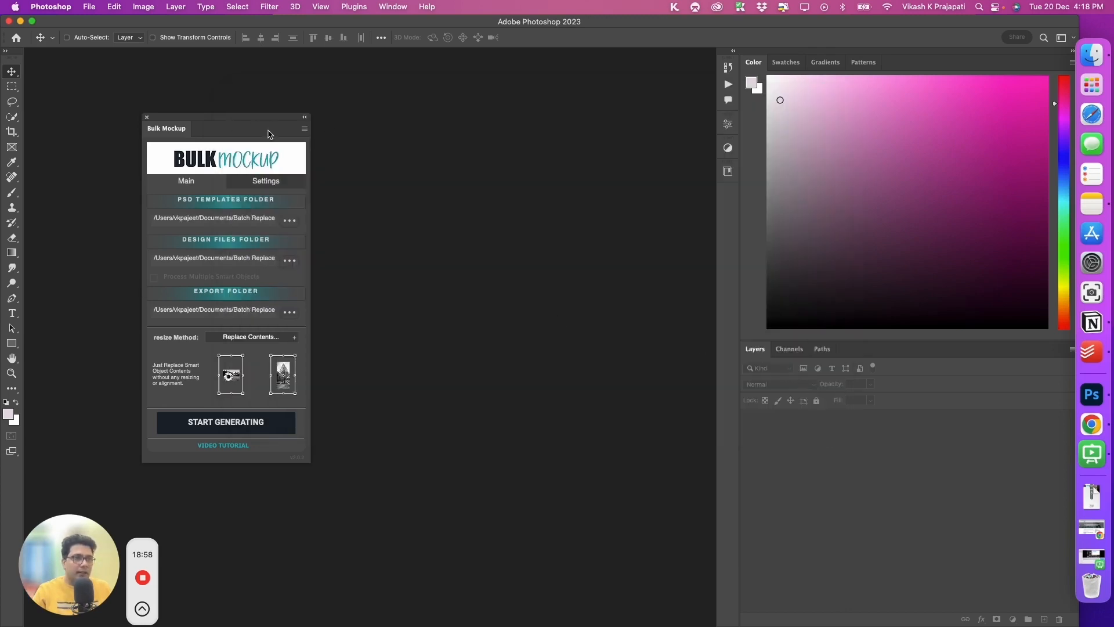
Step: Reposition the floating Bulk Mockup panel and set the resize method to Fill canvas cropping the extra
left_click_drag(226, 122, 329, 102)
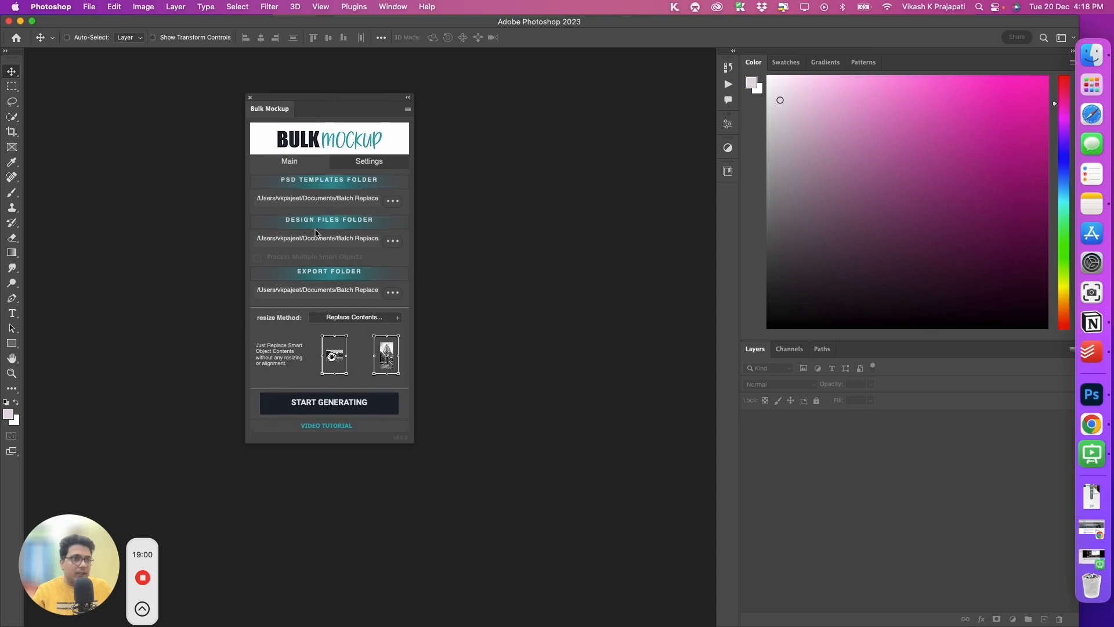
left_click(359, 318)
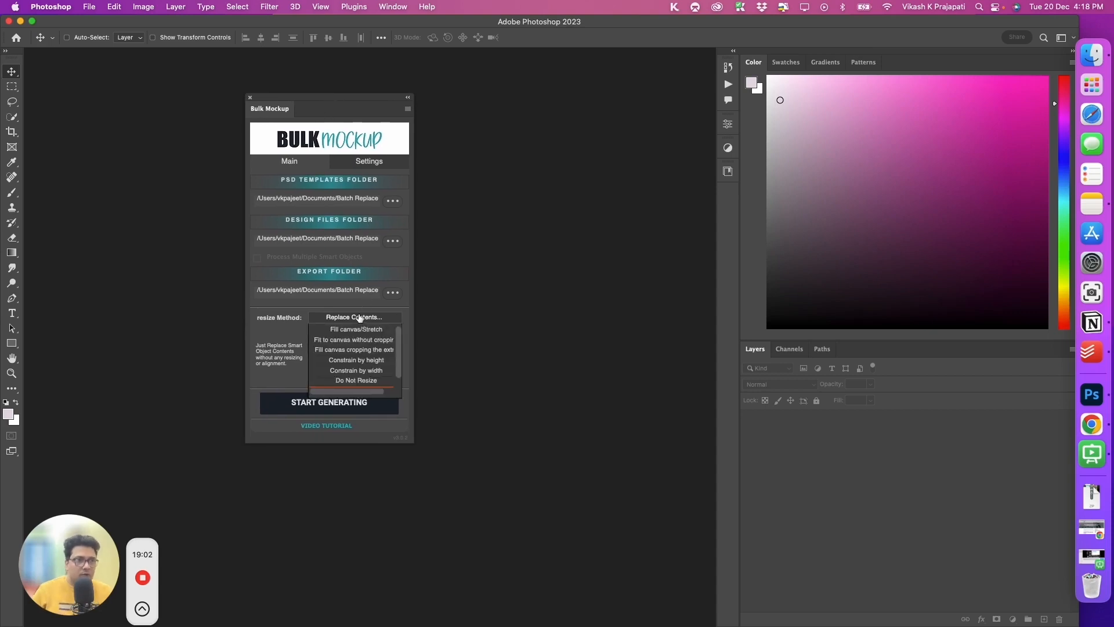
left_click(355, 349)
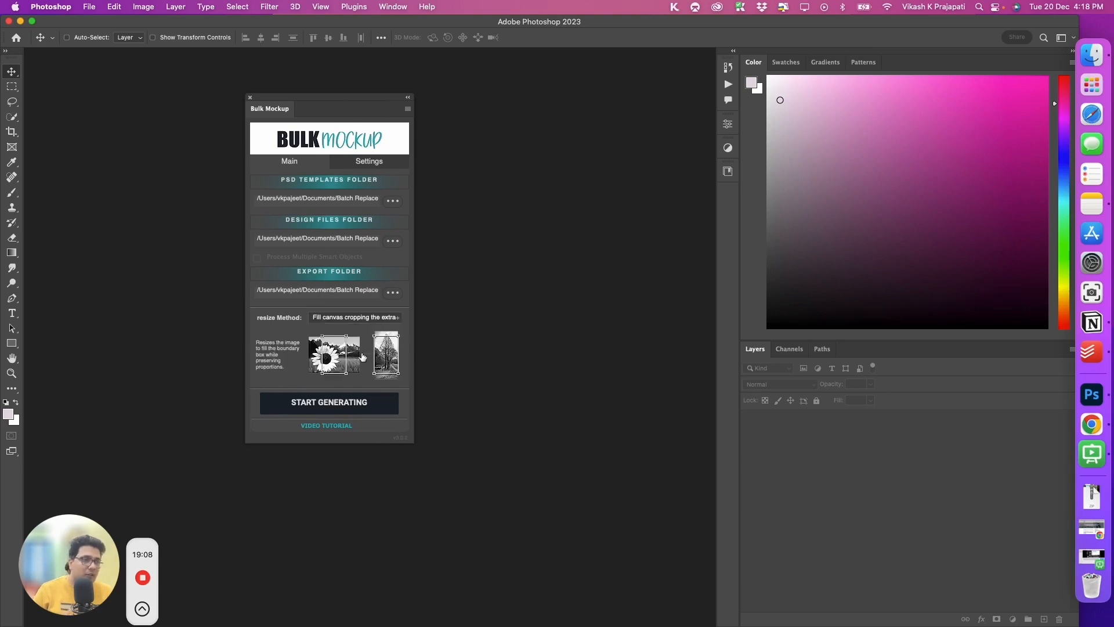
Step: Check the PSD template and export settings, and start generating the mockups
left_click(359, 165)
left_click(372, 182)
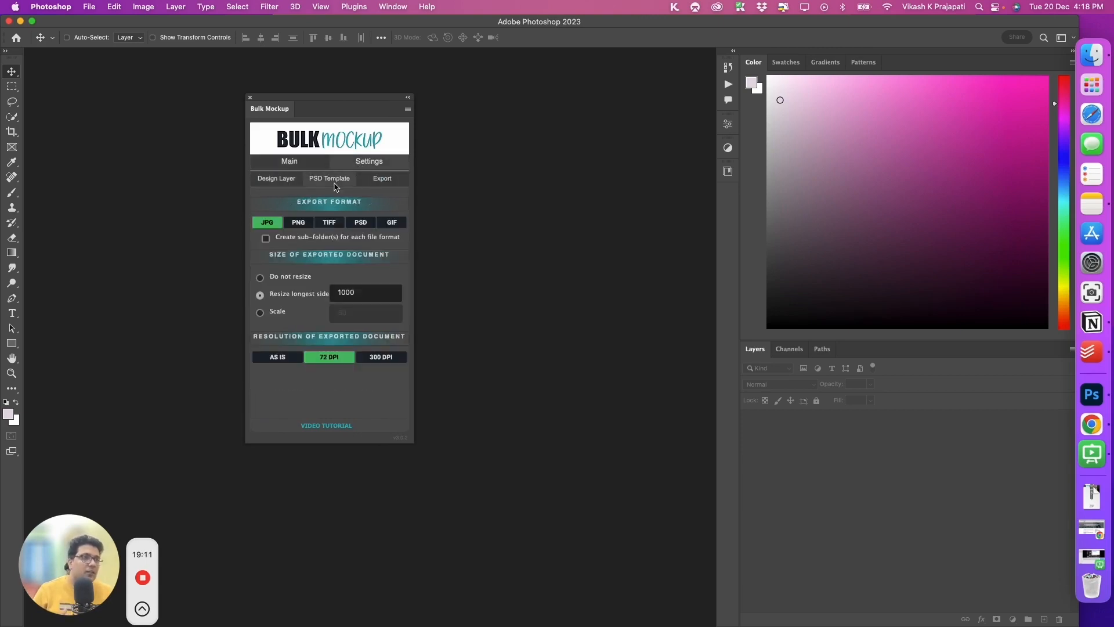
left_click(393, 185)
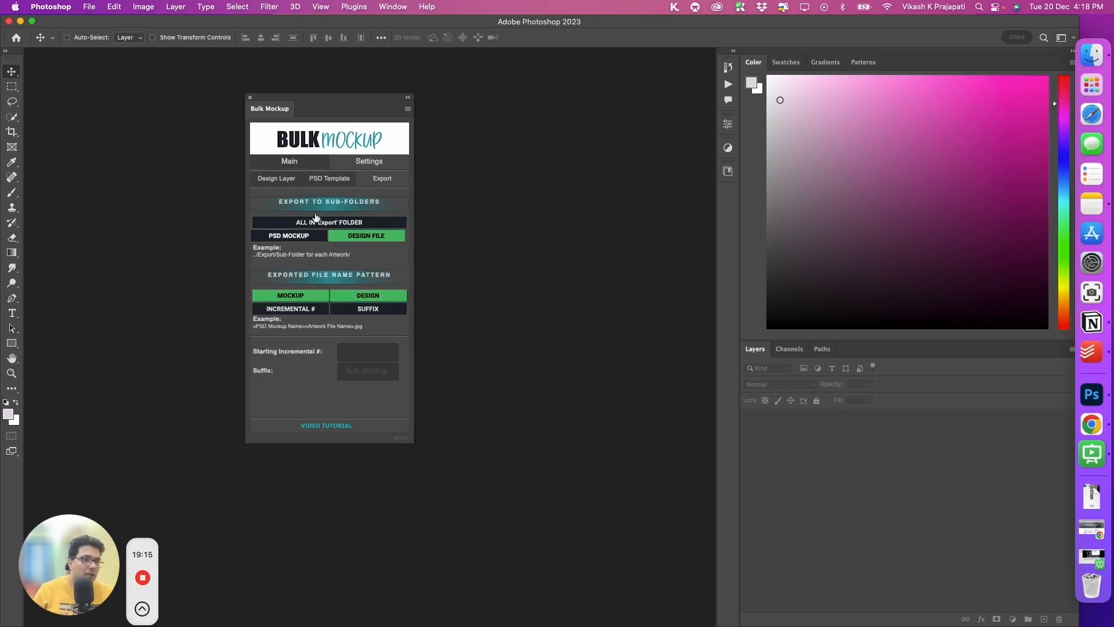
left_click(290, 161)
left_click(349, 400)
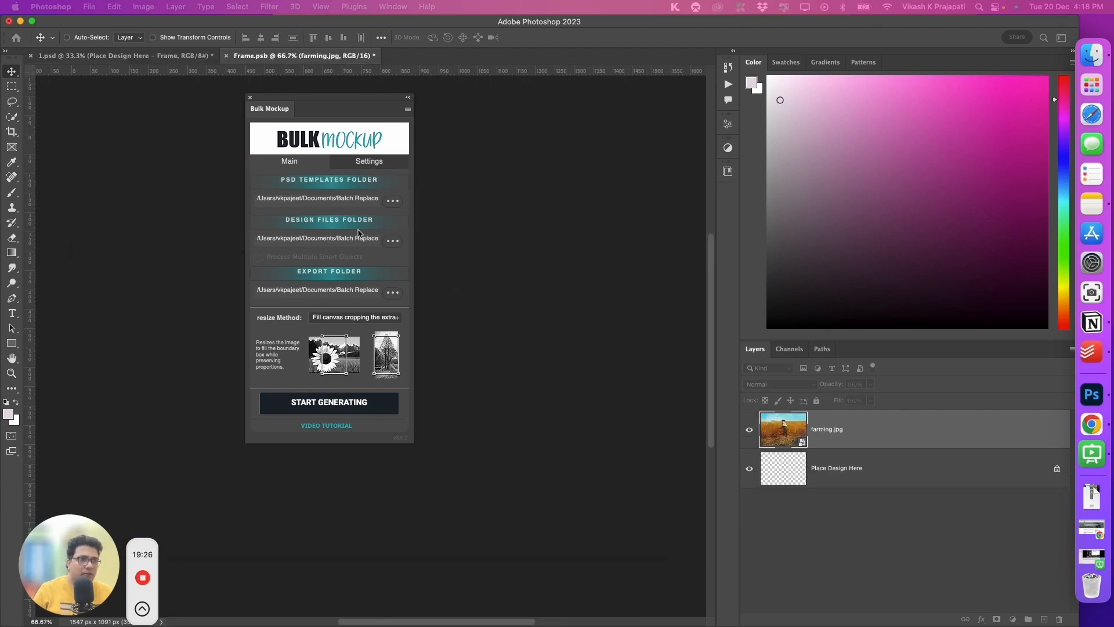
Step: Switch to Finder and examine the exported mockup in the arches sub-folder of Export at a larger thumbnail size
key("ctrl+Up")
left_click(335, 267)
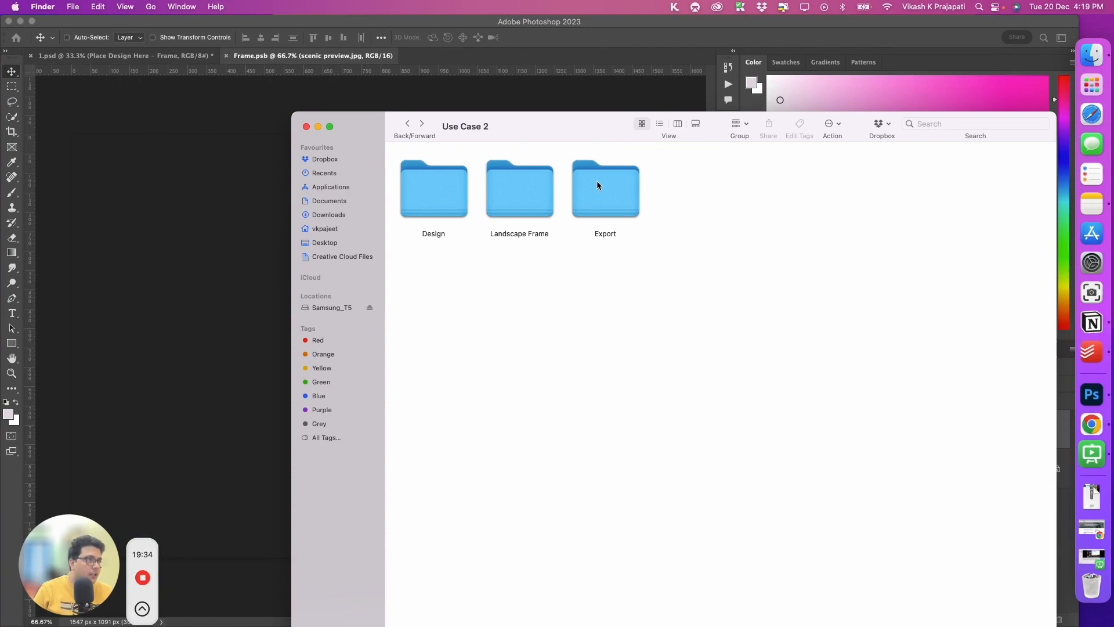
double_click(596, 180)
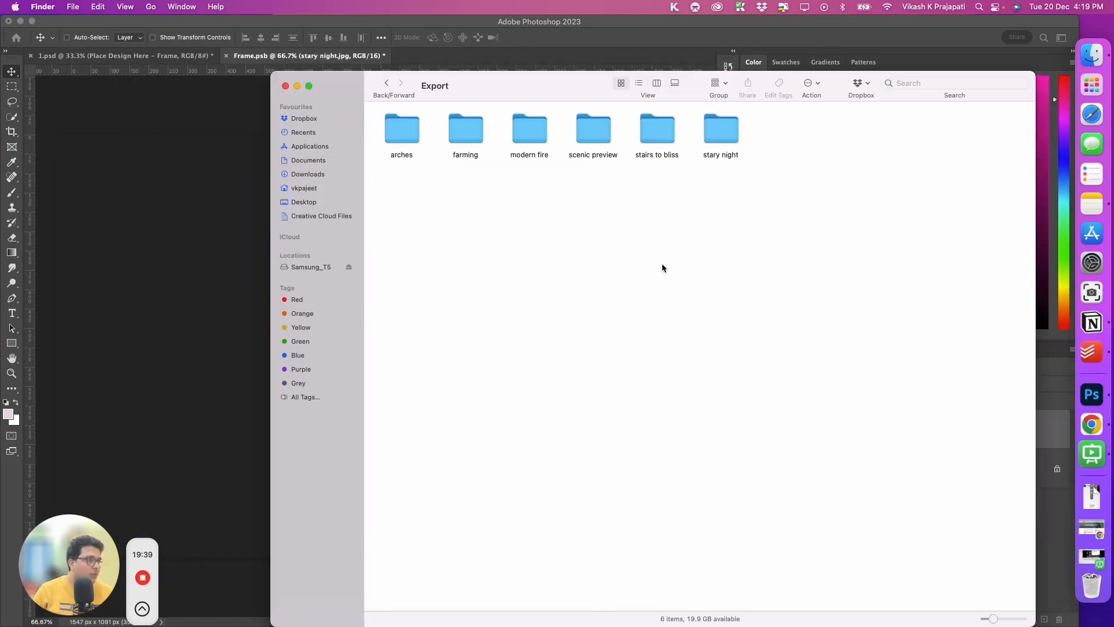
double_click(412, 148)
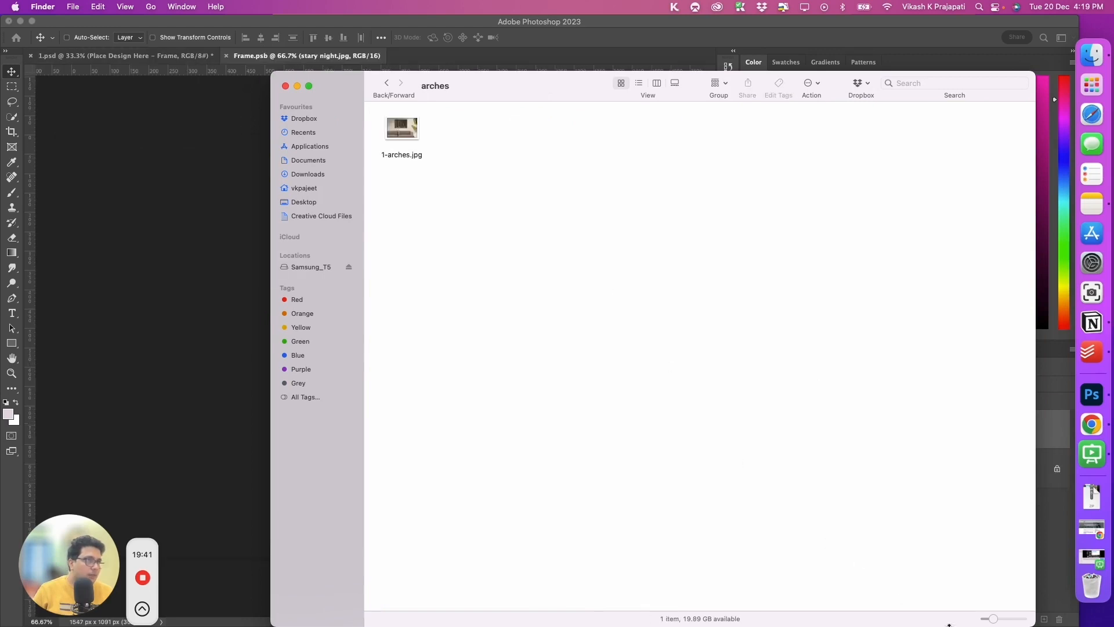
left_click_drag(995, 621, 1022, 620)
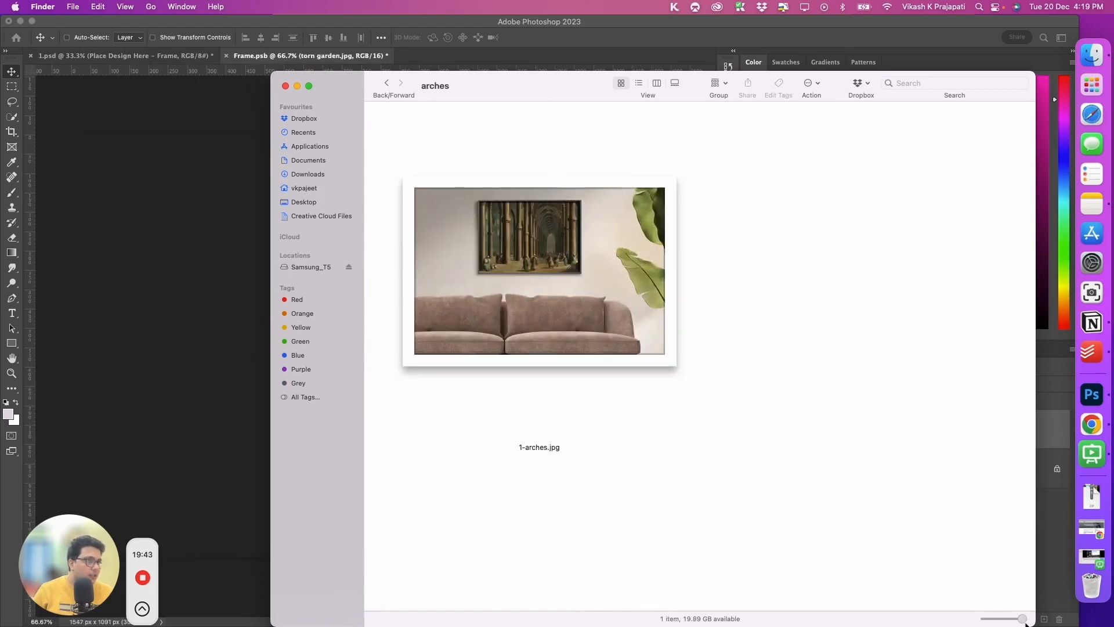
left_click(535, 258)
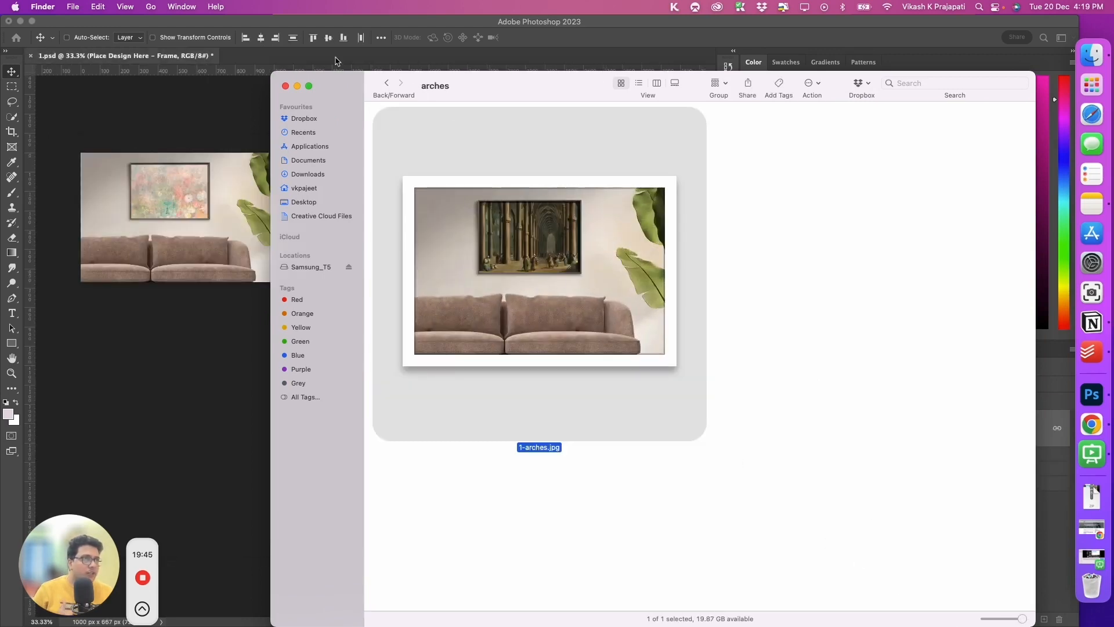
Step: Examine the enlarged mockup in the farming sub-folder, and return to the Export folder with slightly larger icons
left_click(386, 83)
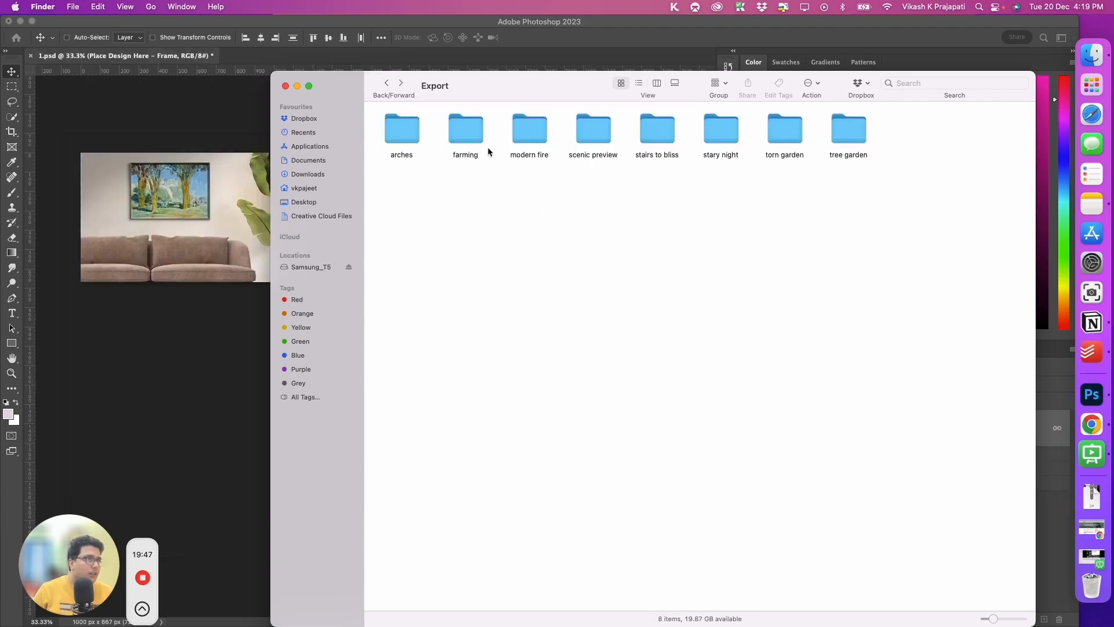
double_click(464, 131)
left_click_drag(993, 618, 1016, 618)
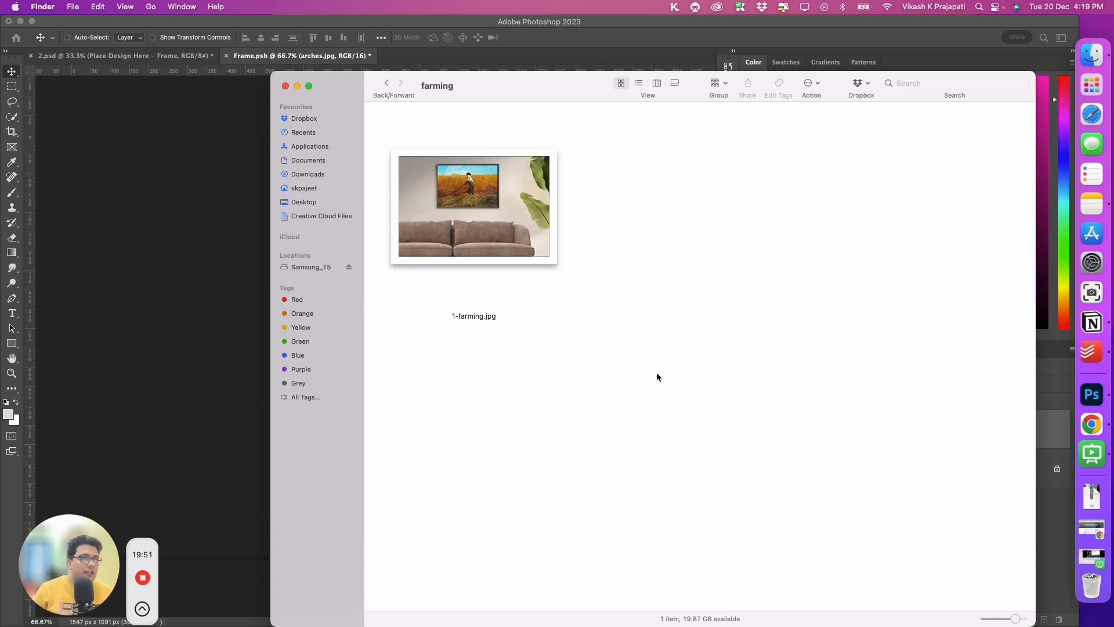
left_click(386, 83)
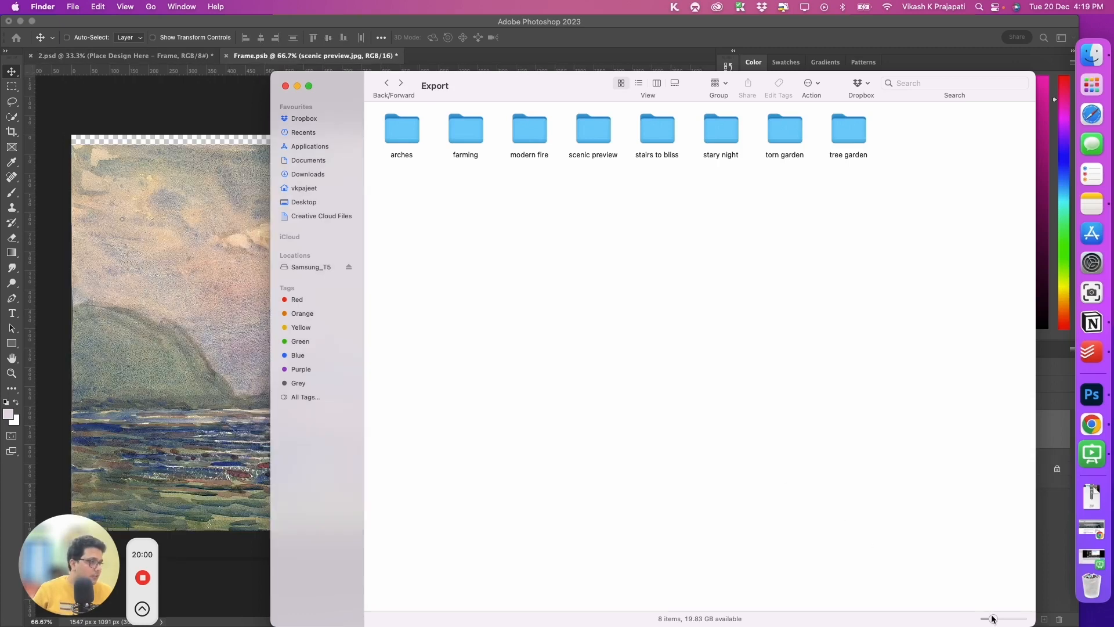
left_click_drag(994, 620, 1000, 619)
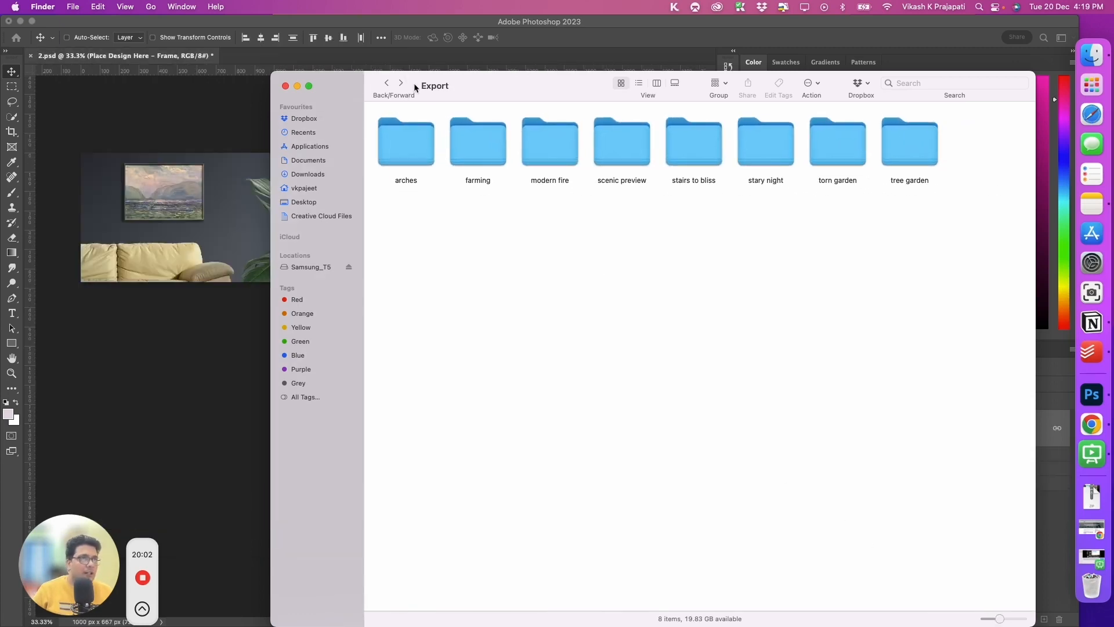
Step: Reposition the Finder window, check the arches sub-folder for newly exported mockups, and return to the Export folder
left_click_drag(469, 70, 496, 150)
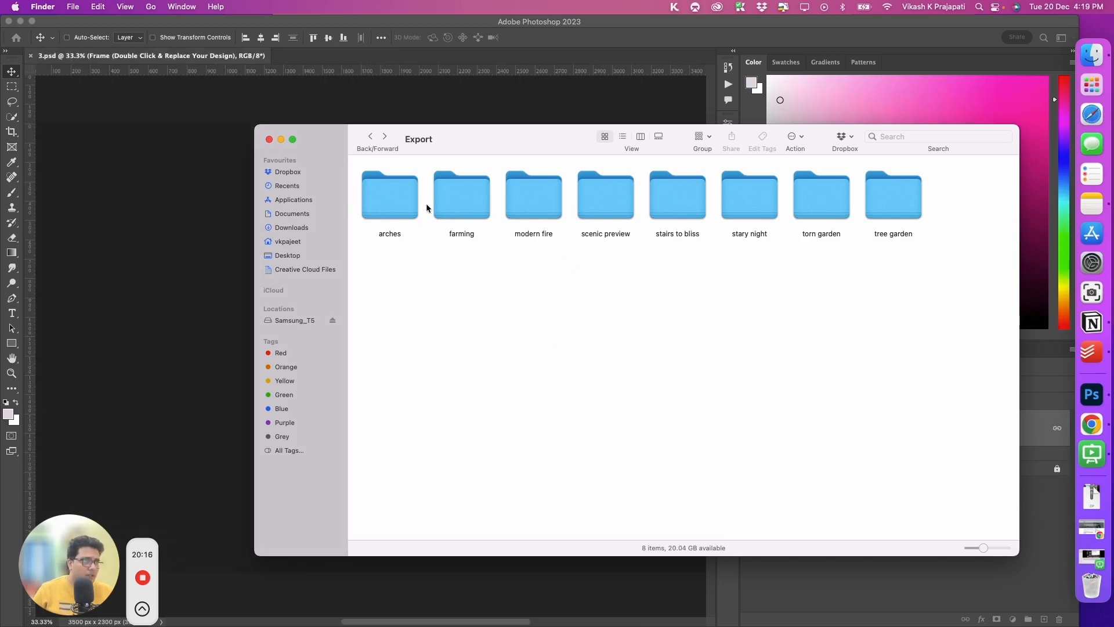
left_click(380, 207)
double_click(380, 206)
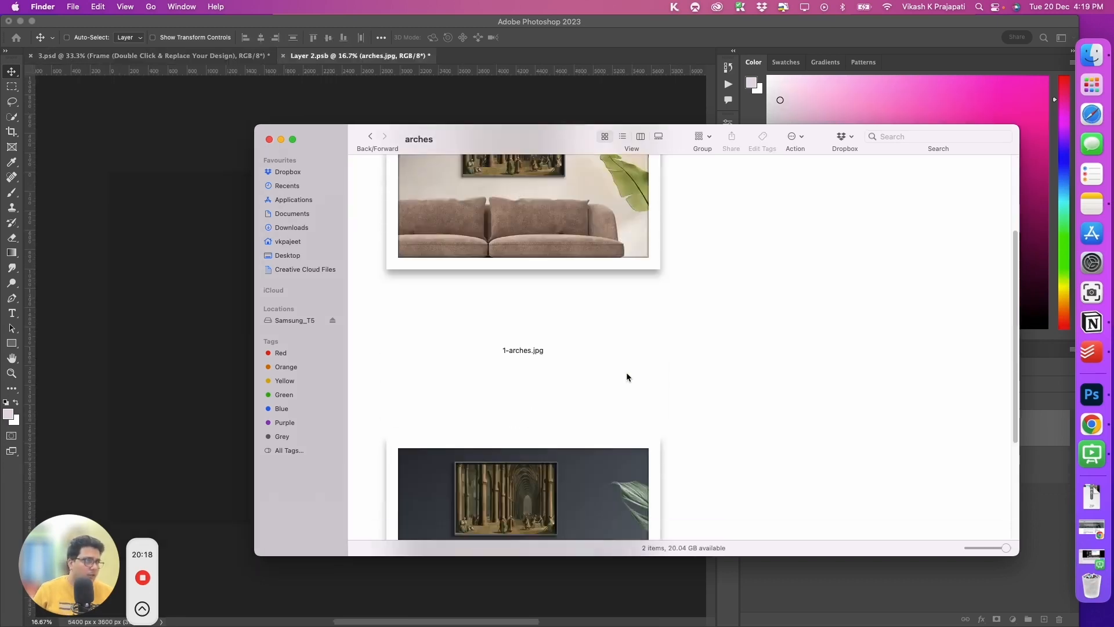
left_click(370, 137)
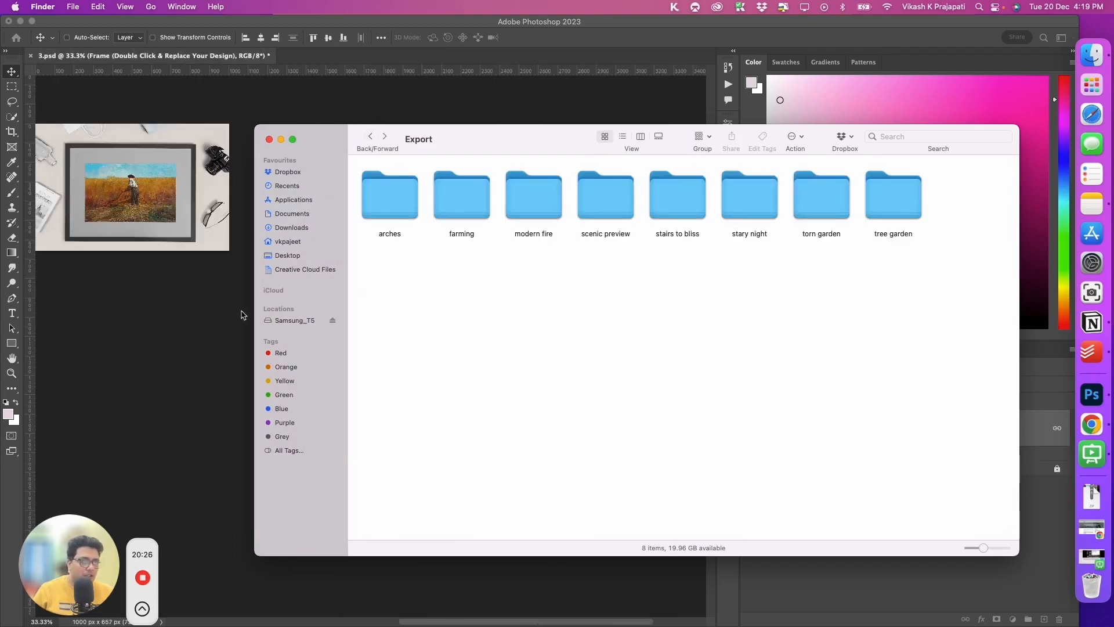
Step: Narrow the Finder window, expand it to full screen, and examine the arches mockups in the Export folder at a larger thumbnail size
left_click_drag(254, 308, 663, 328)
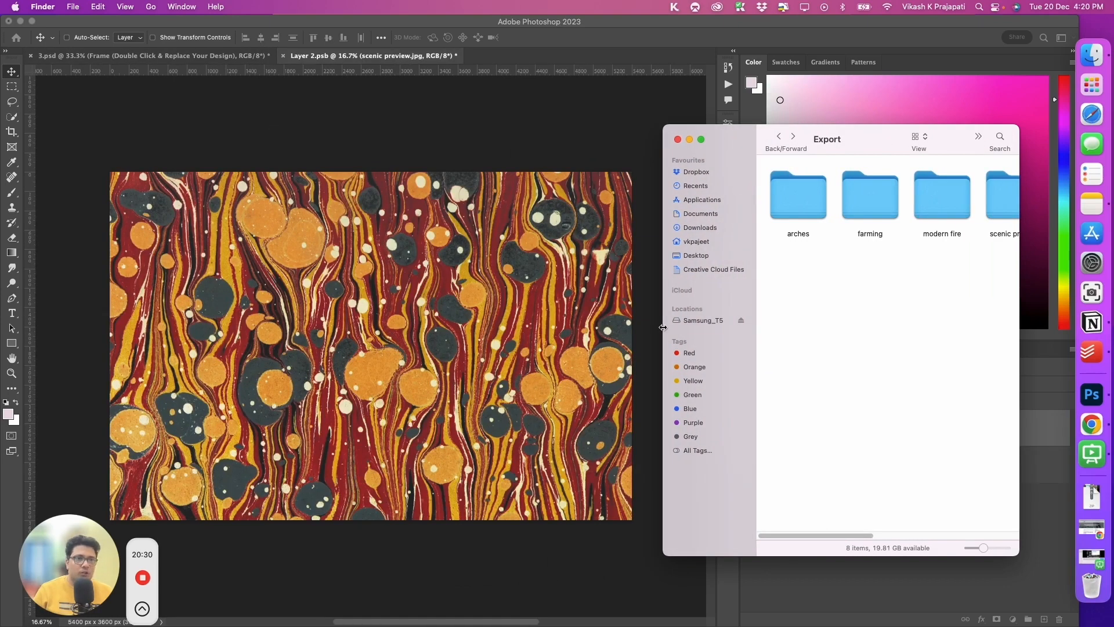
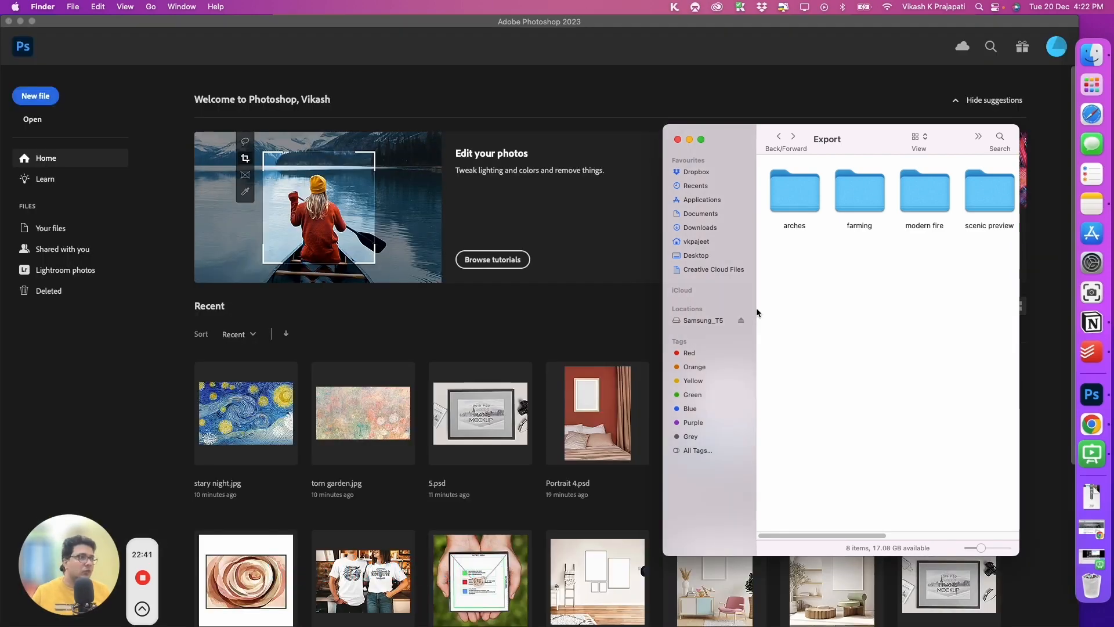
left_click(701, 140)
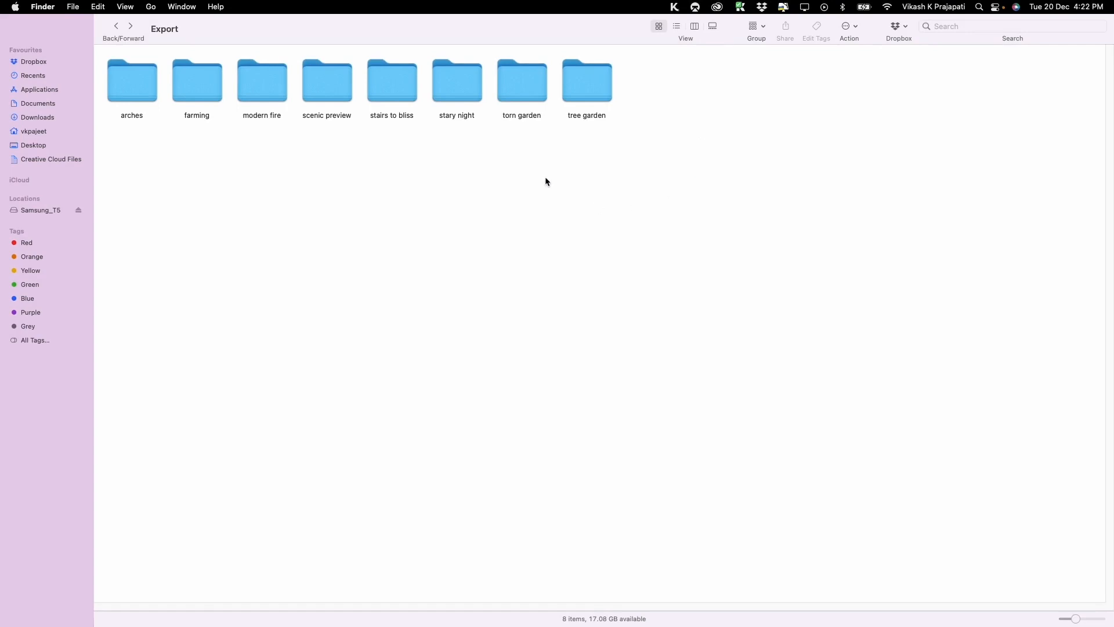
double_click(131, 84)
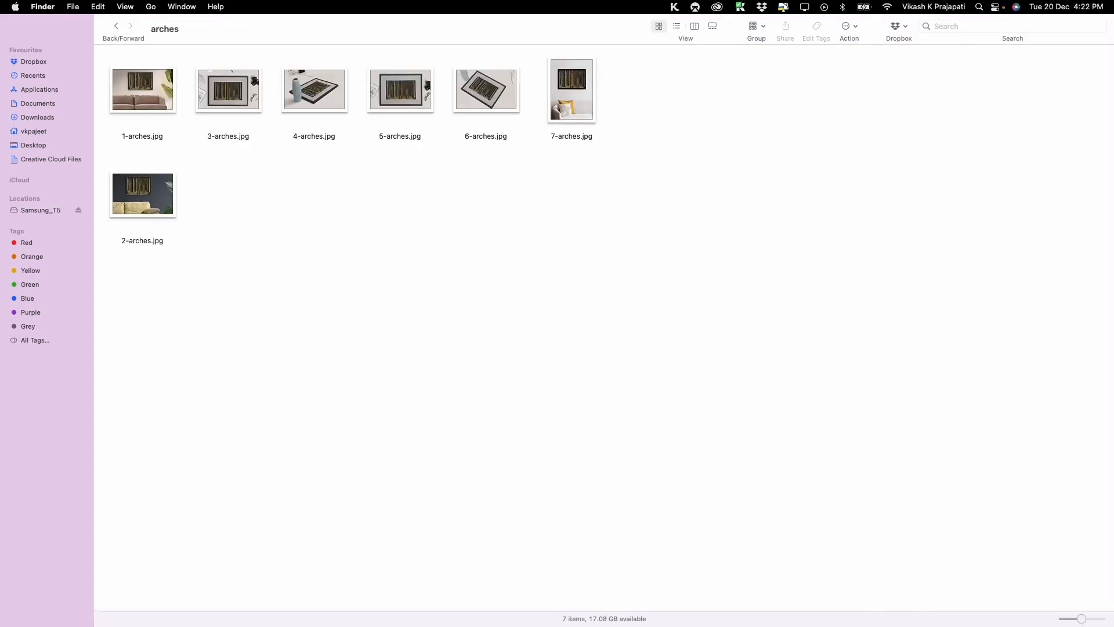
left_click_drag(1083, 621, 1090, 621)
left_click(170, 143)
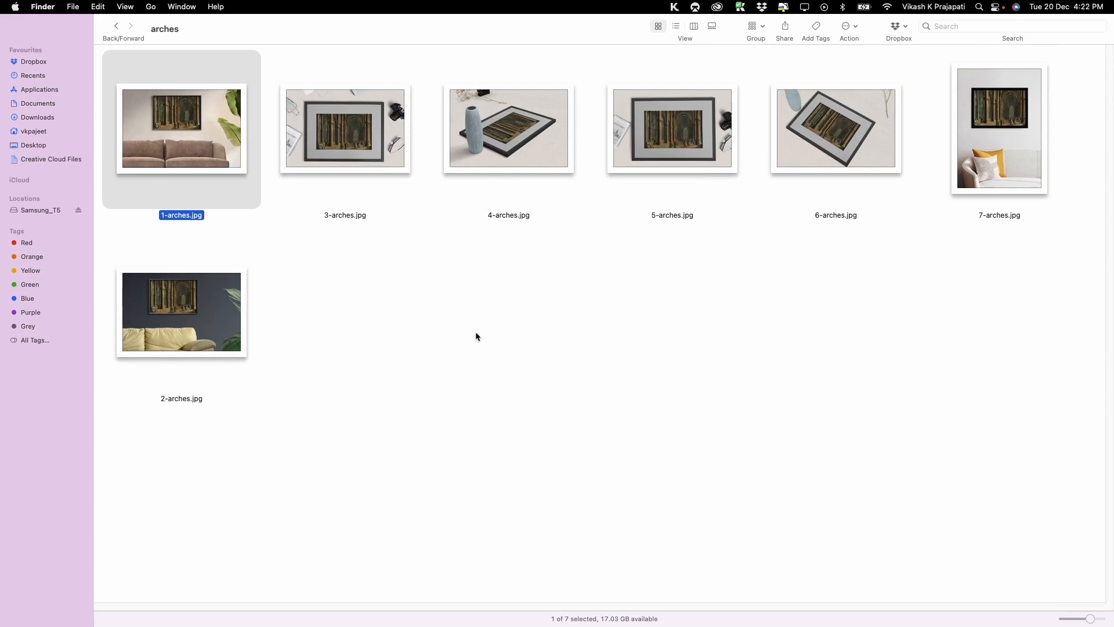
left_click(111, 29)
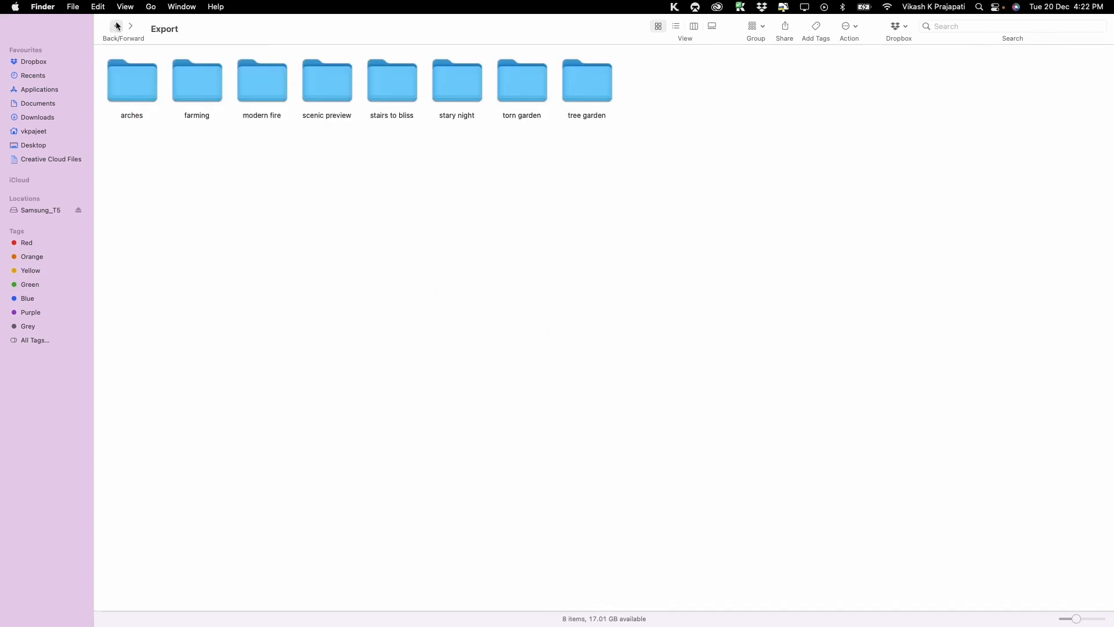
Step: Examine the modern fire mockups at a larger thumbnail size, and go back up to the Use Case 2 folder
double_click(250, 75)
left_click_drag(1077, 619, 1090, 623)
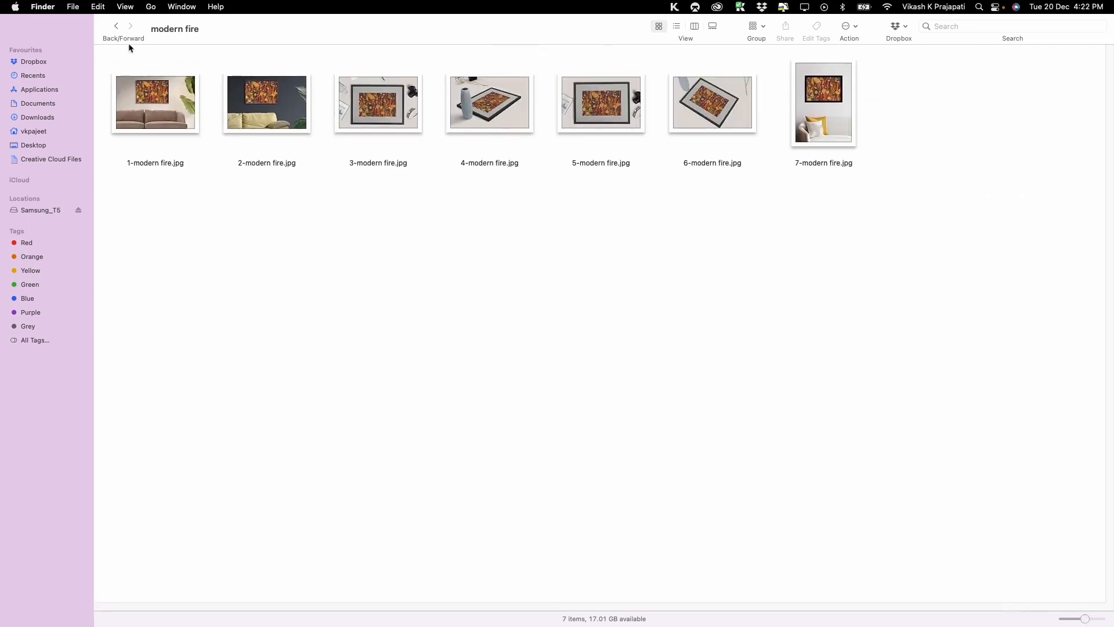
left_click(116, 27)
left_click(117, 26)
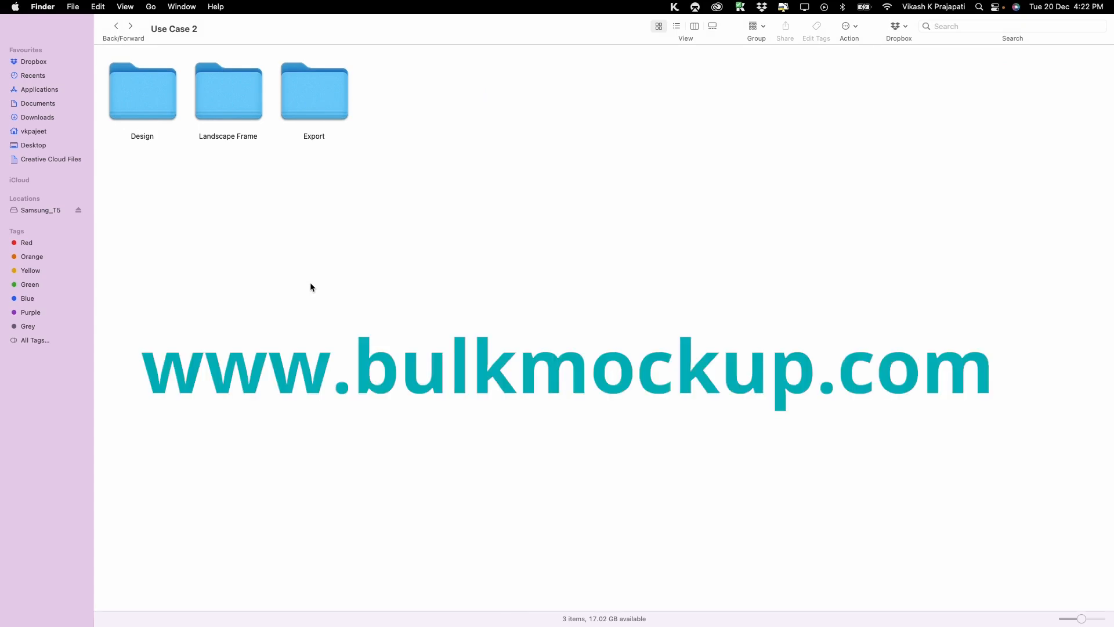
Step: Open all five phone case PSDs from Use Case 3's "Phone Case Template for" folder in Photoshop, and close the Bulk Mockup panel
left_click(116, 27)
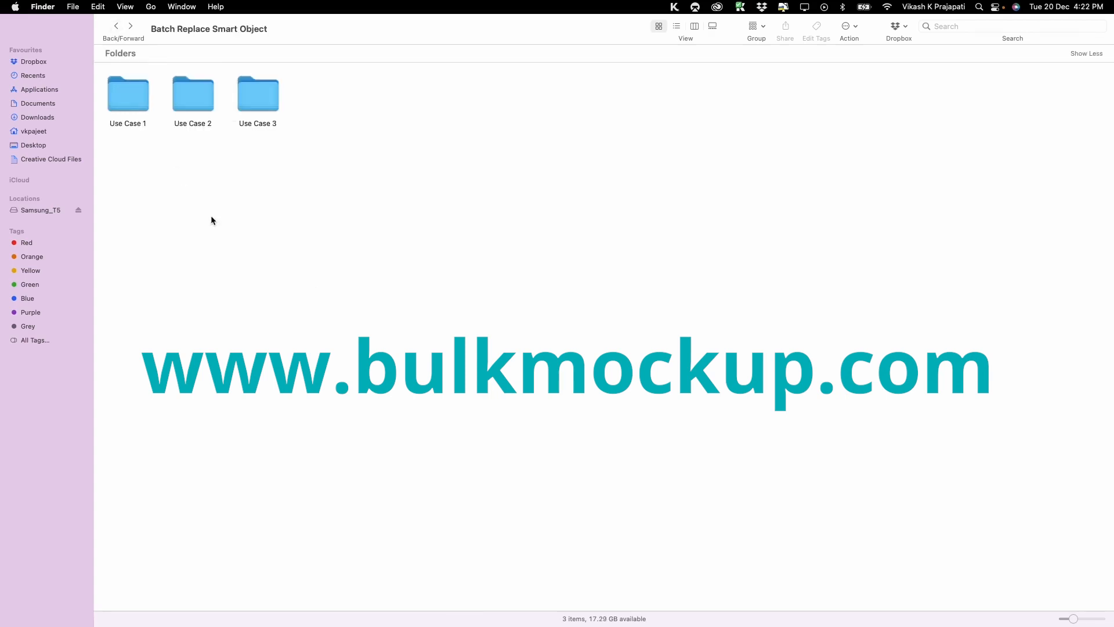
double_click(266, 96)
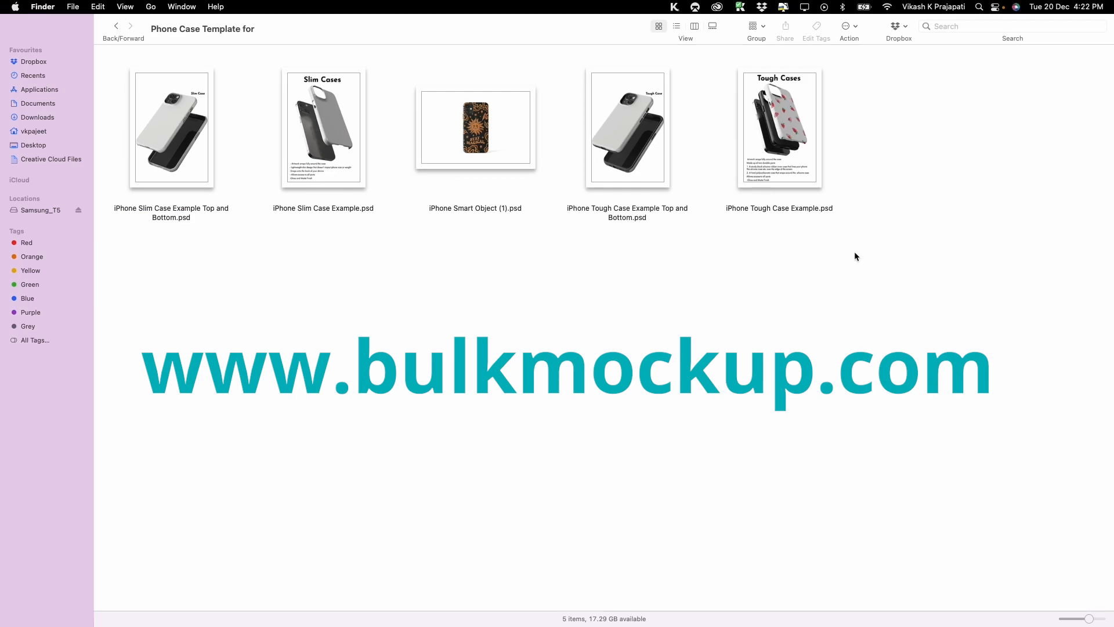
left_click_drag(856, 253, 119, 67)
left_click(38, 29)
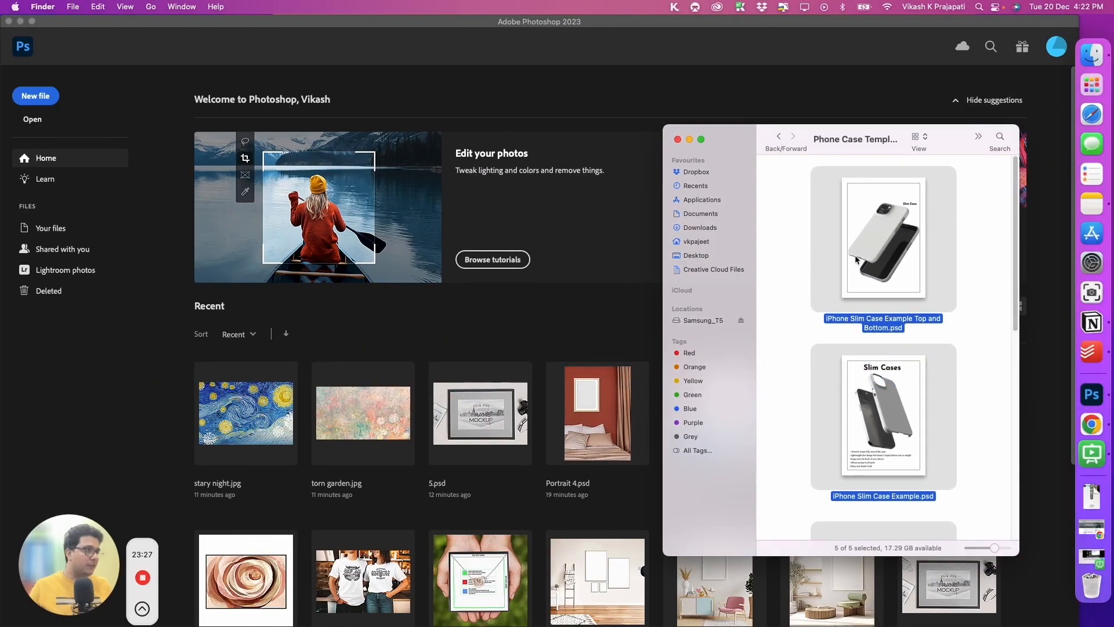
left_click_drag(856, 259, 633, 273)
left_click(469, 252)
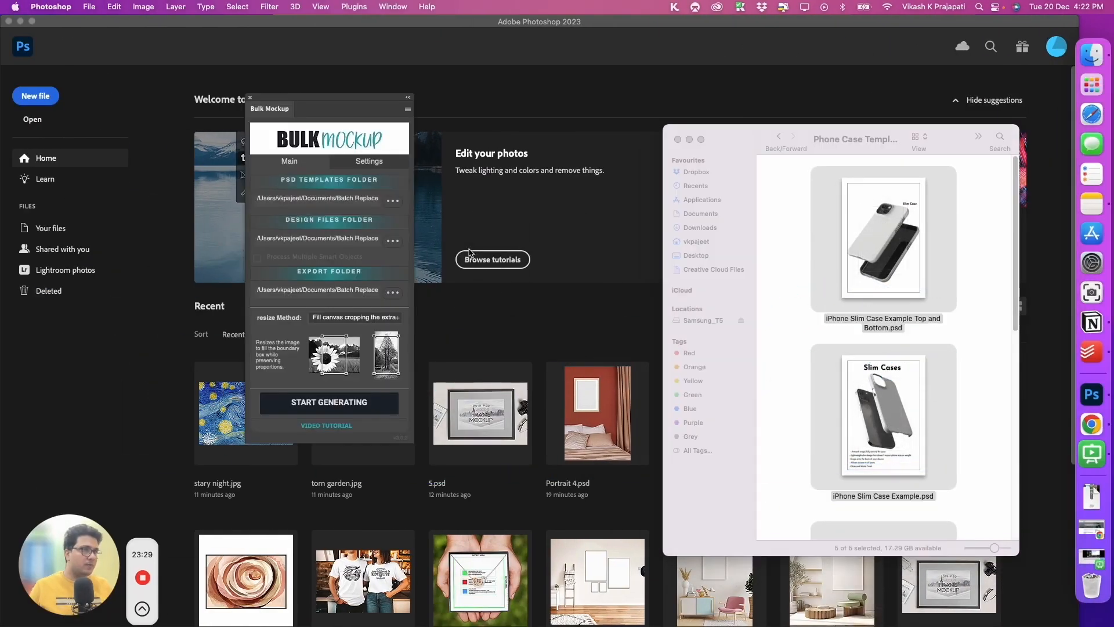
left_click(252, 98)
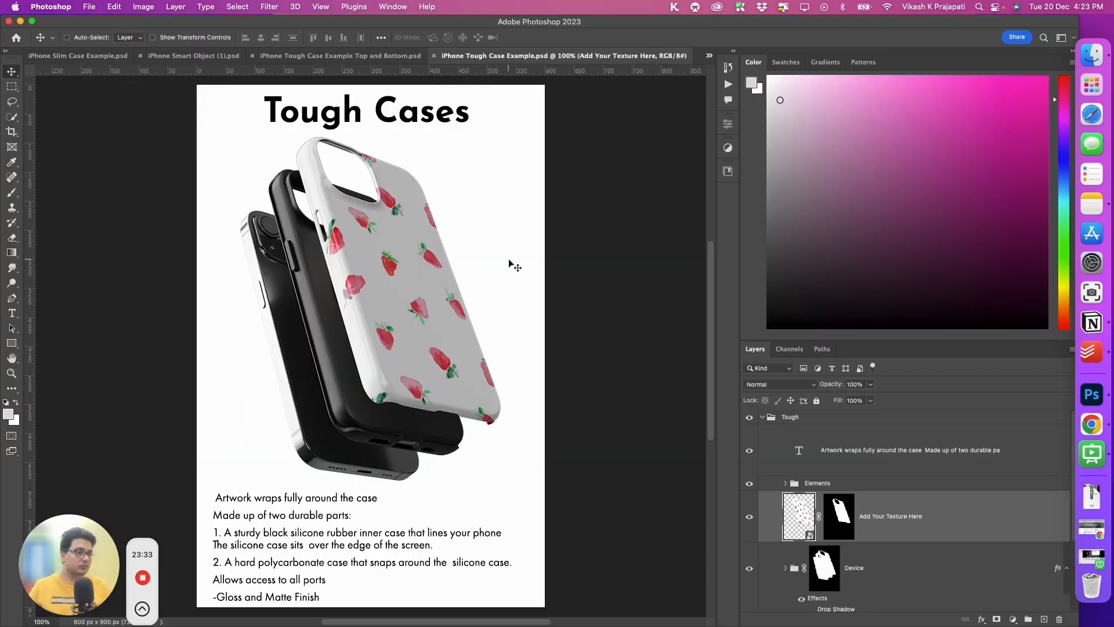
Step: Examine the layers of iPhone Tough Case Example.psd, and close all the open phone case templates
scroll(901, 525, "down", 1)
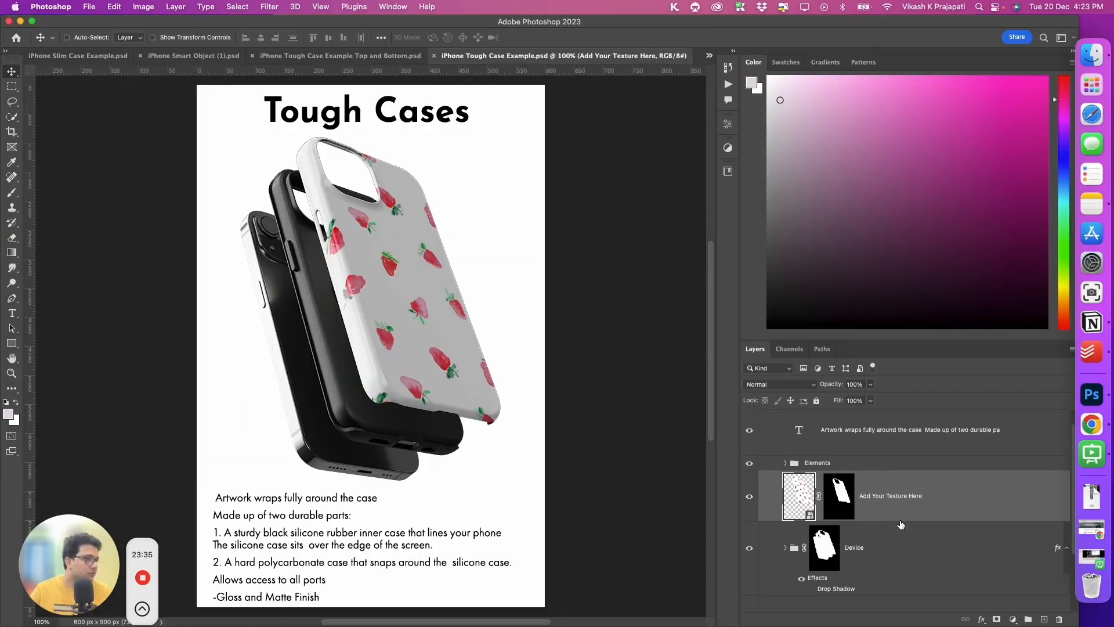
scroll(901, 525, "down", 3)
scroll(900, 525, "up", 4)
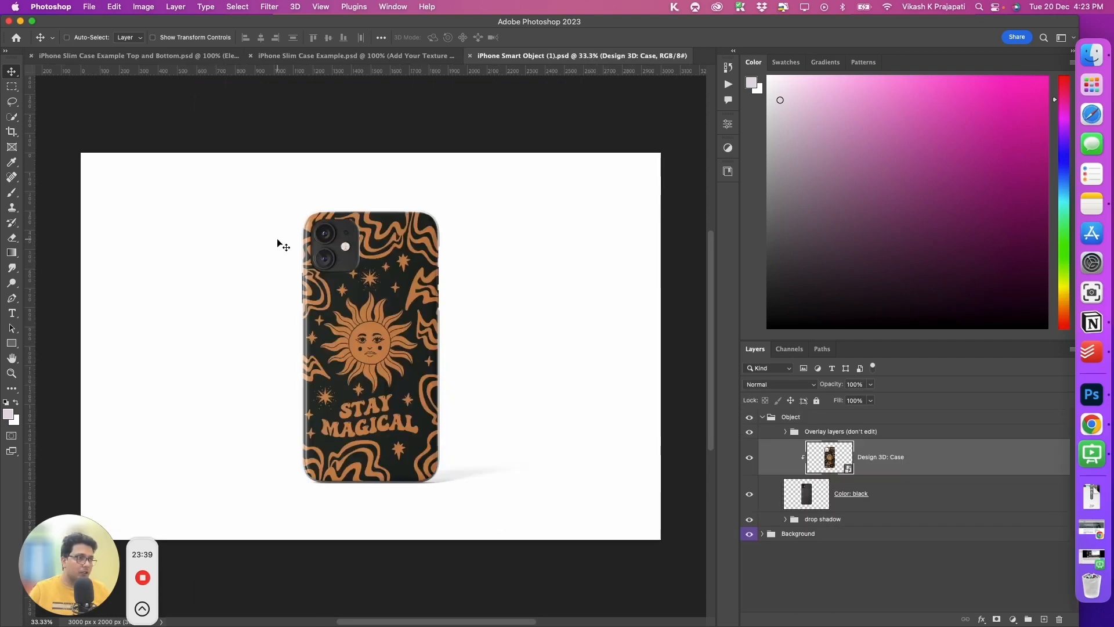
key("super")
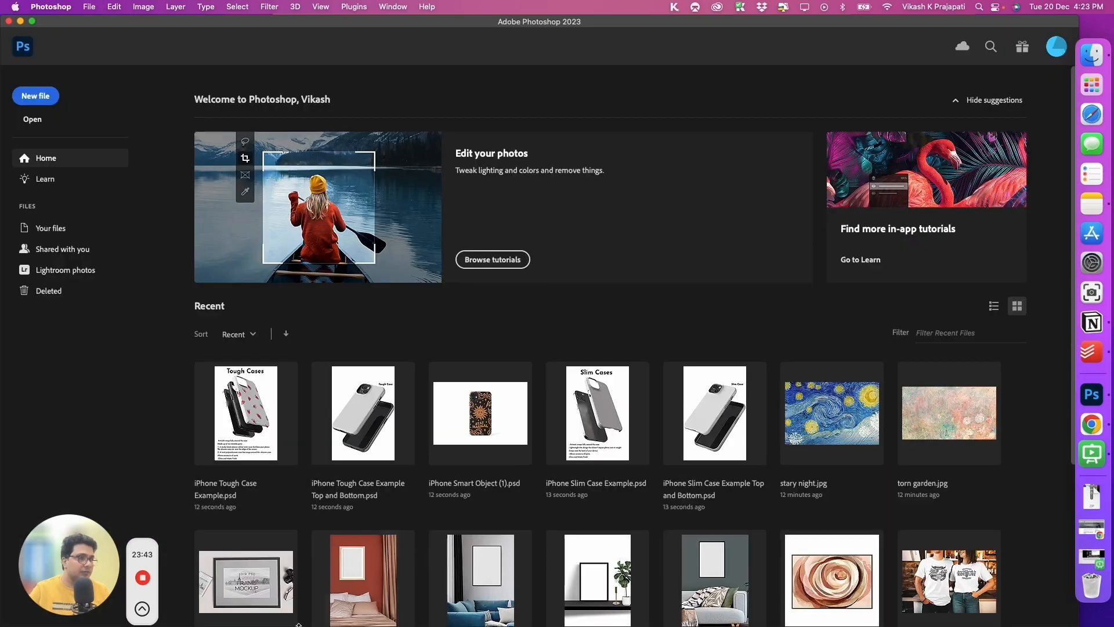
Step: Switch to Finder in full screen and look through the images in Use Case 3's Paper Texture folder
key("ctrl+Up")
left_click(939, 283)
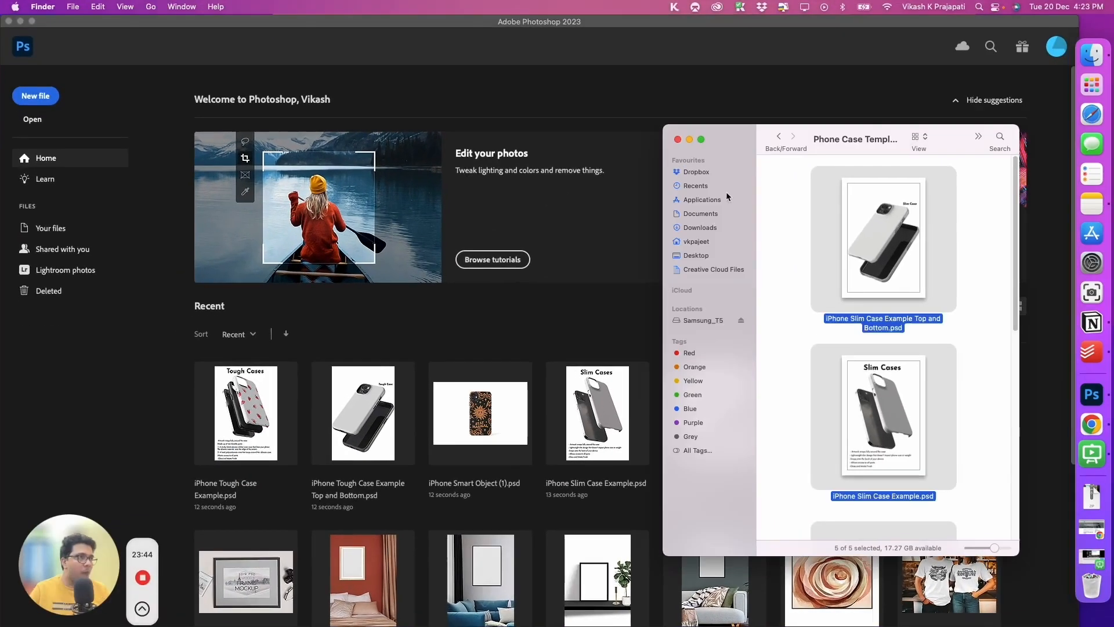
left_click(701, 140)
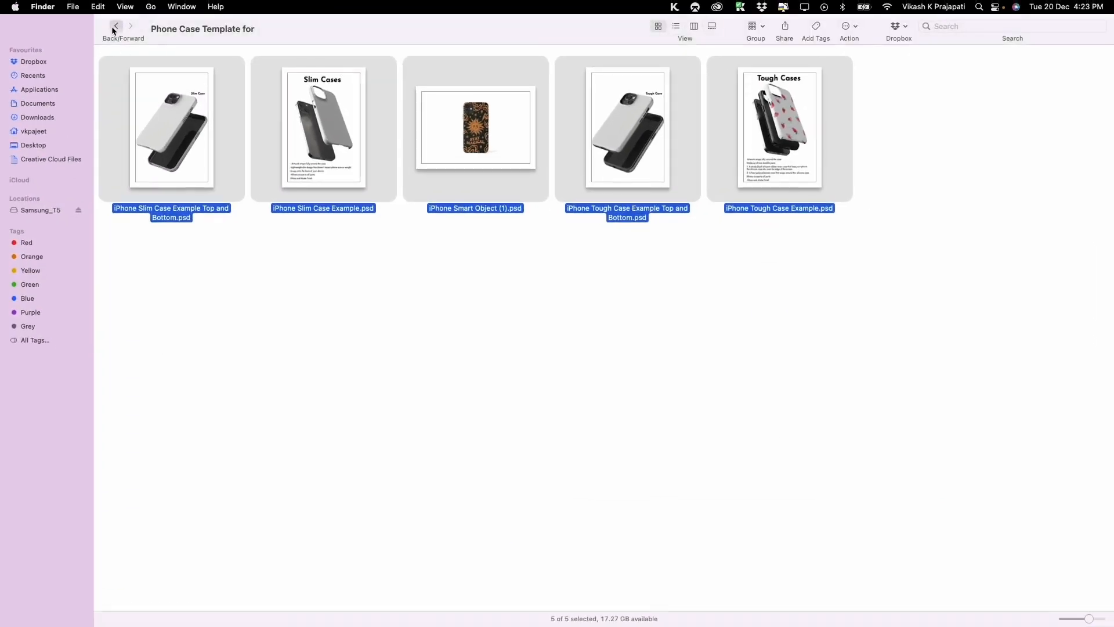
left_click(115, 26)
double_click(283, 145)
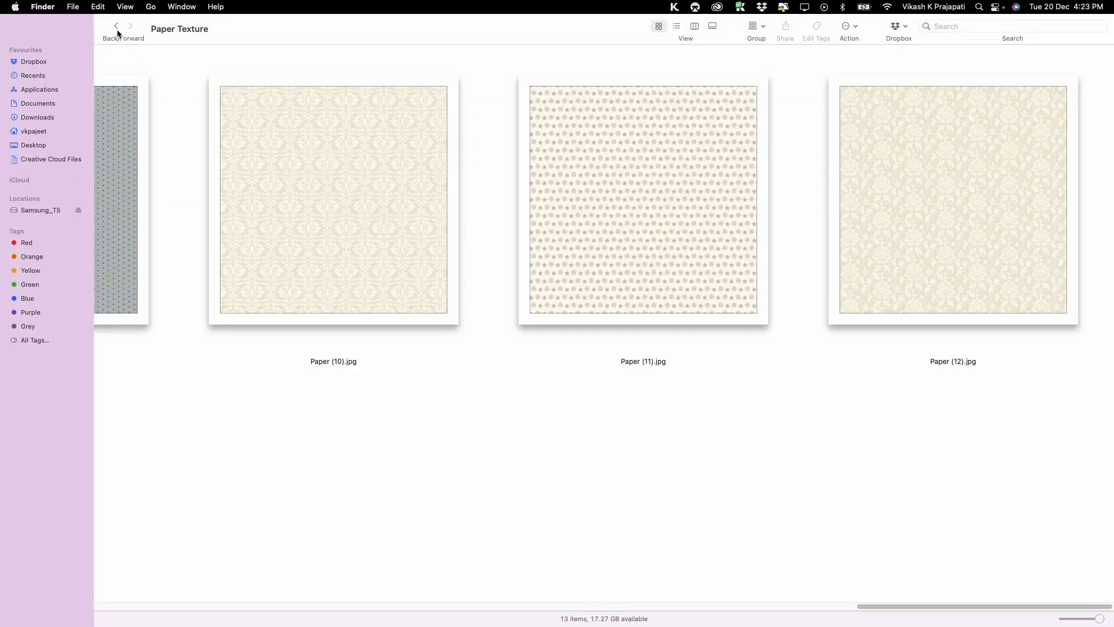
left_click_drag(896, 606, 180, 221)
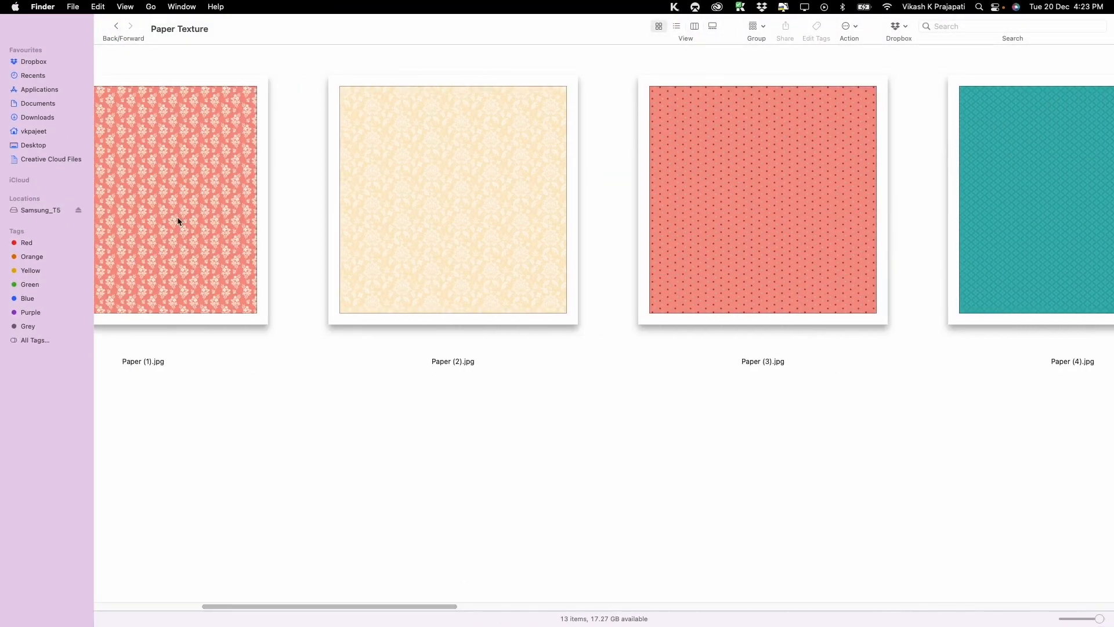
left_click(116, 26)
Step: Examine the Marble Texture and Paper Texture images at a smaller thumbnail size, and return to the Use Case 3 folder
double_click(149, 111)
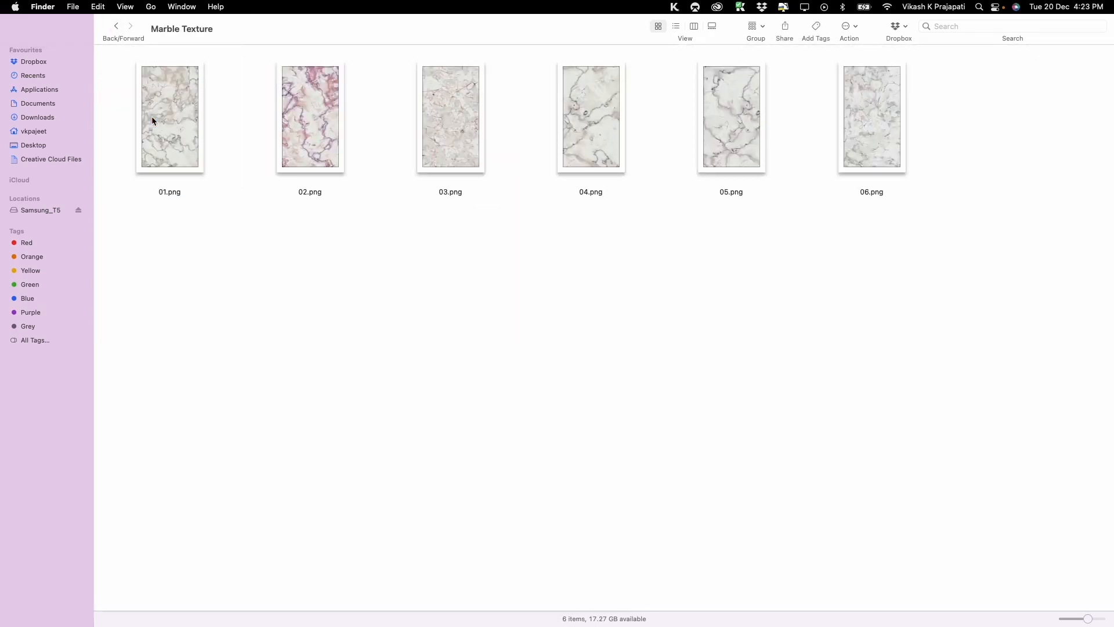
mouse_move(1088, 620)
left_mouse_down()
mouse_move(1064, 619)
mouse_move(1095, 618)
mouse_move(1078, 619)
left_mouse_up()
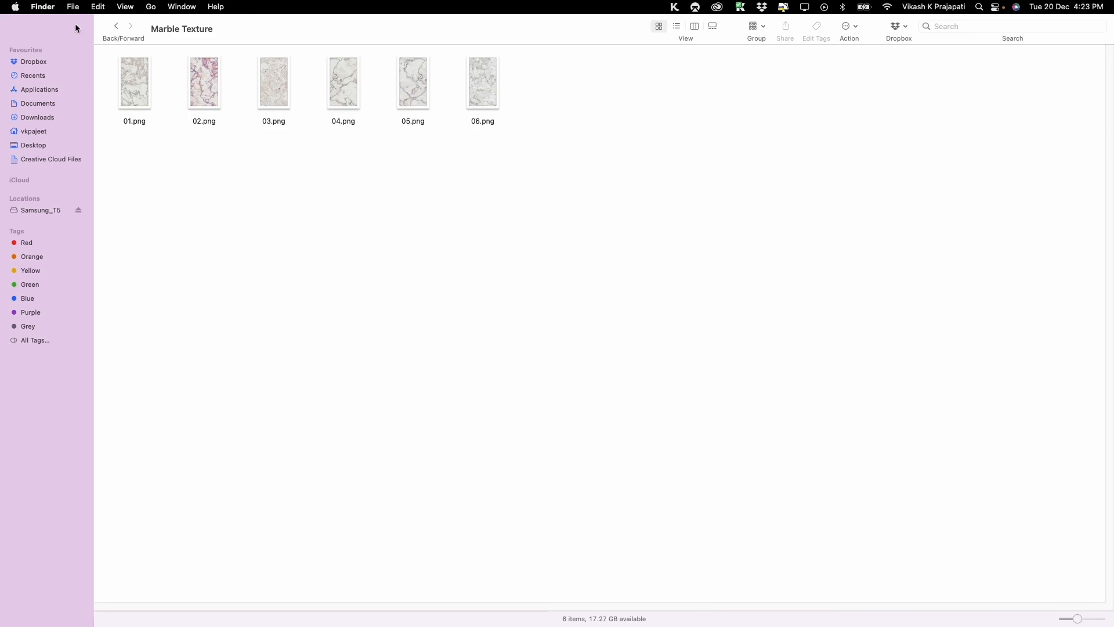
left_click(116, 27)
double_click(353, 137)
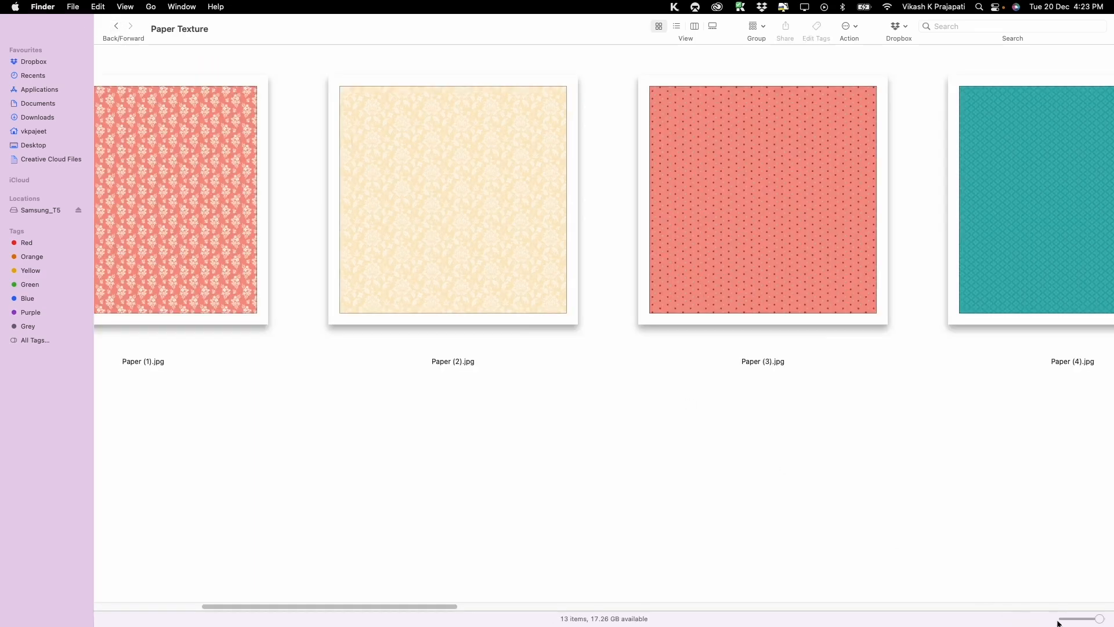
mouse_move(1096, 620)
left_mouse_down()
mouse_move(1064, 619)
mouse_move(1078, 619)
left_mouse_up()
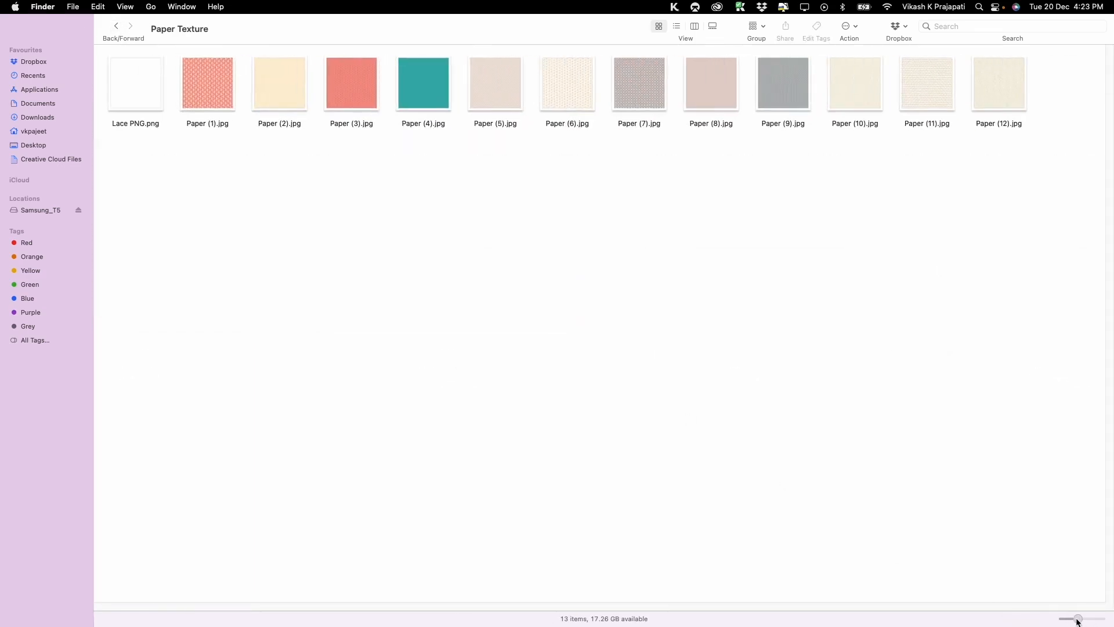
left_click(134, 89)
left_click(116, 26)
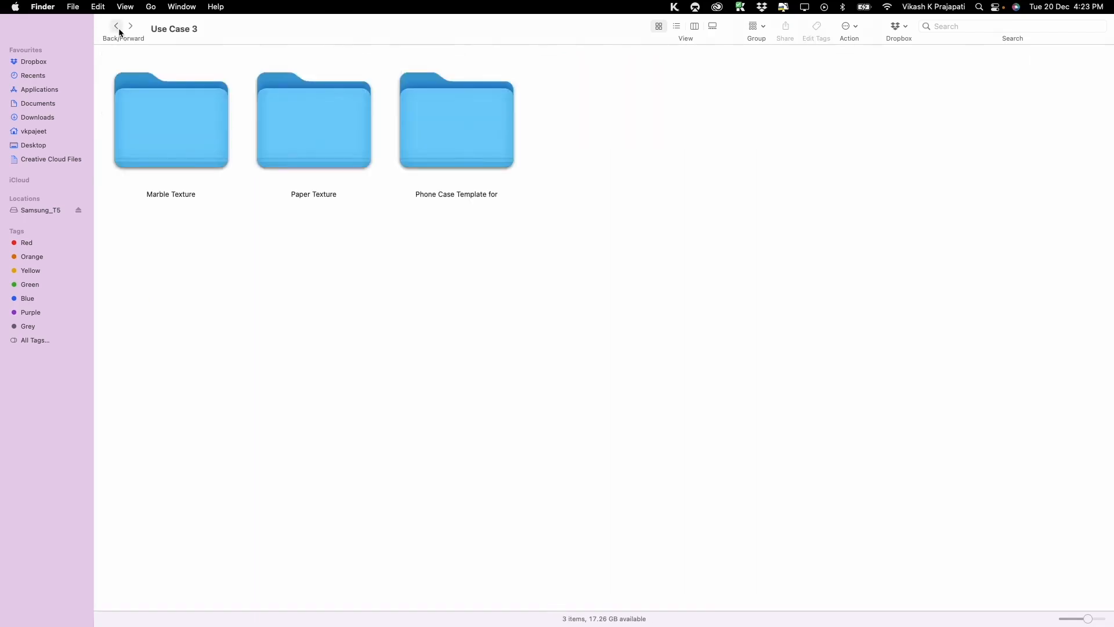
Step: Copy the six marble PNGs, 01.png to 06.png, from the Marble Texture folder into the Paper Texture folder
double_click(164, 120)
left_click_drag(697, 255, 122, 51)
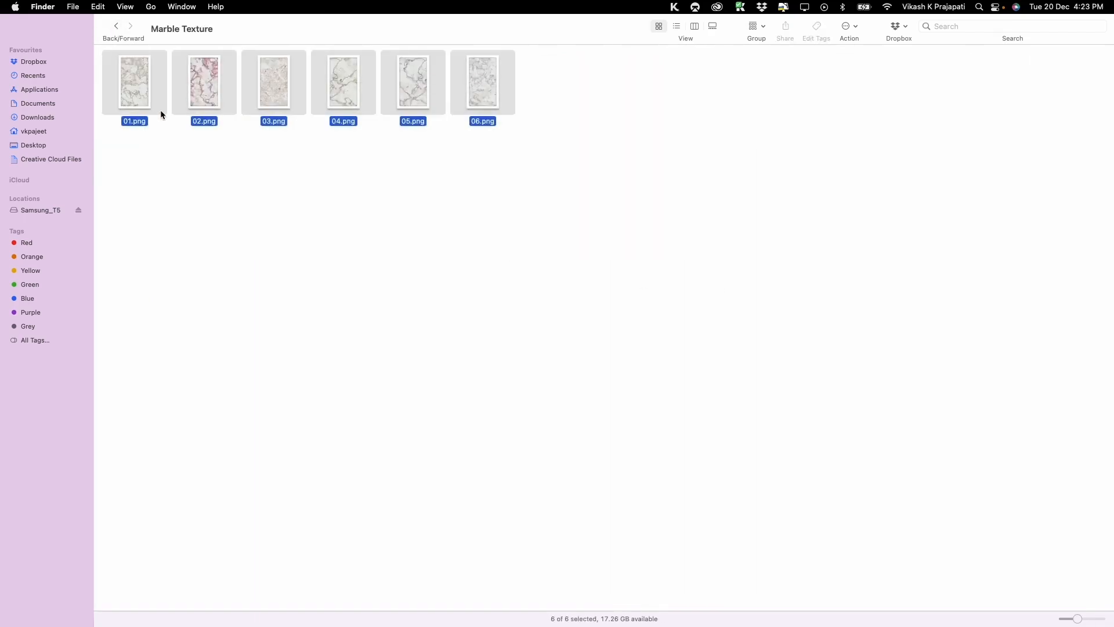
right_click(128, 83)
left_click(176, 234)
left_click(114, 27)
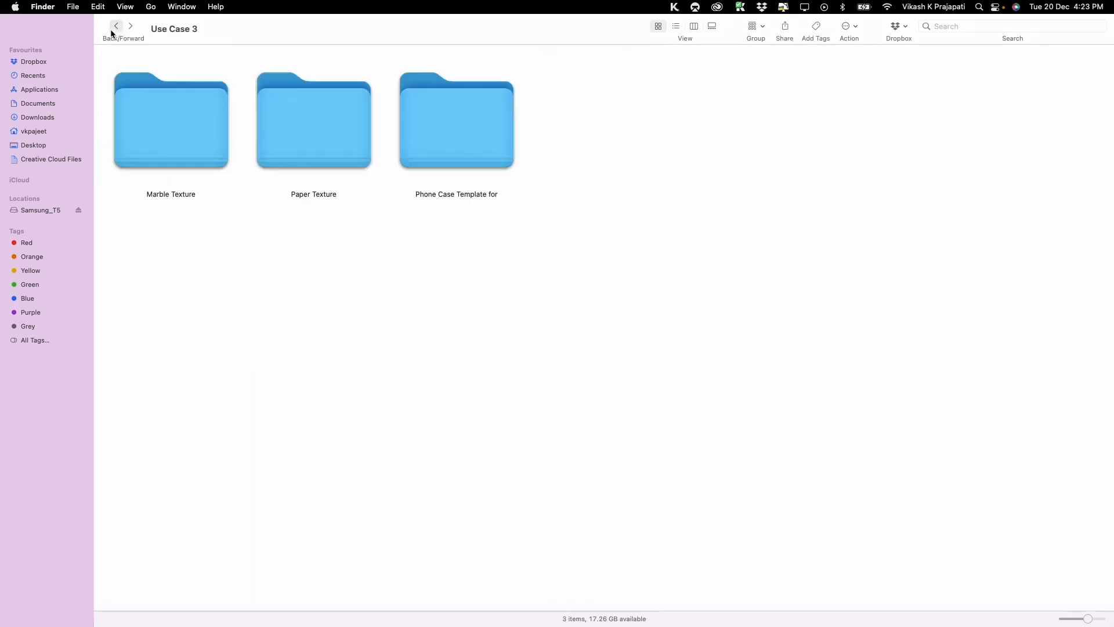
double_click(340, 154)
right_click(429, 319)
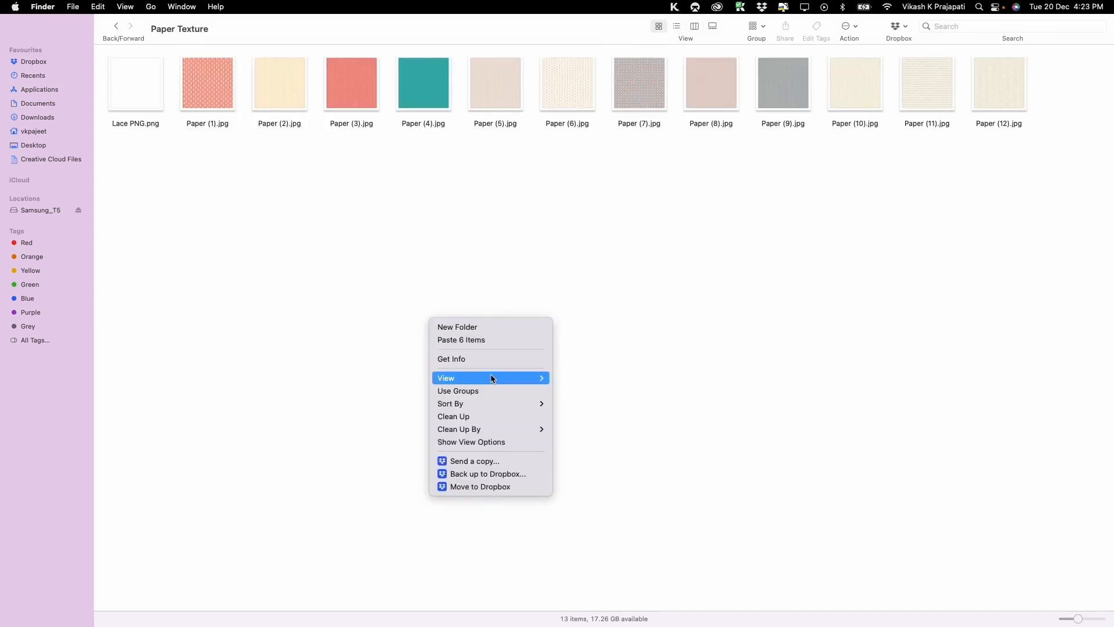
left_click(489, 343)
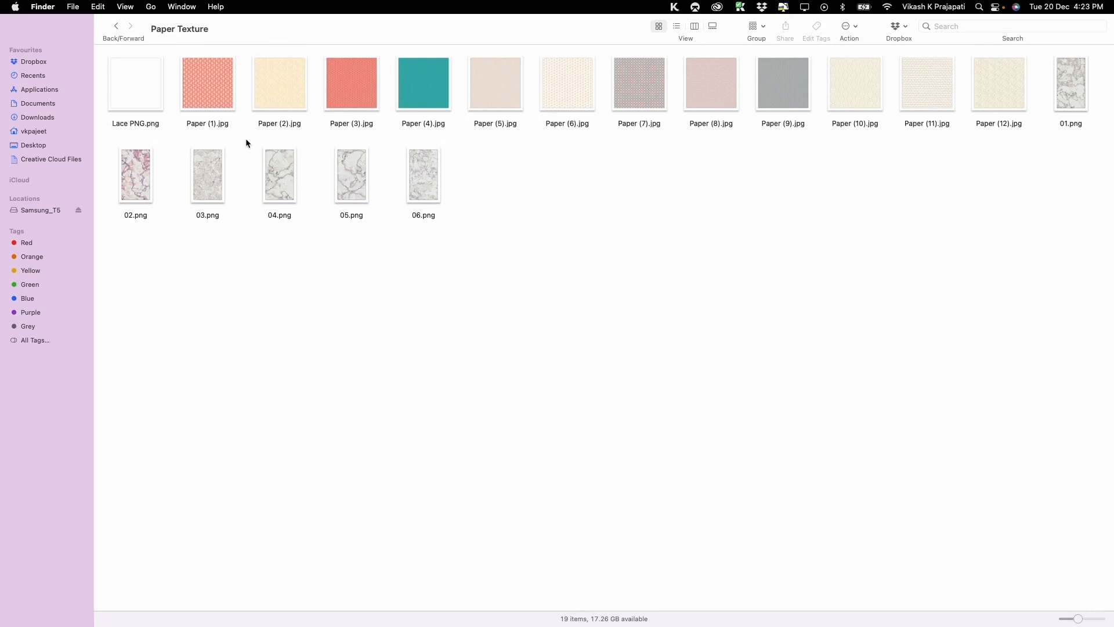
Step: Recheck the contents of the Marble Texture folder, and move that folder from Use Case 3 to the Bin
left_click(117, 29)
double_click(138, 129)
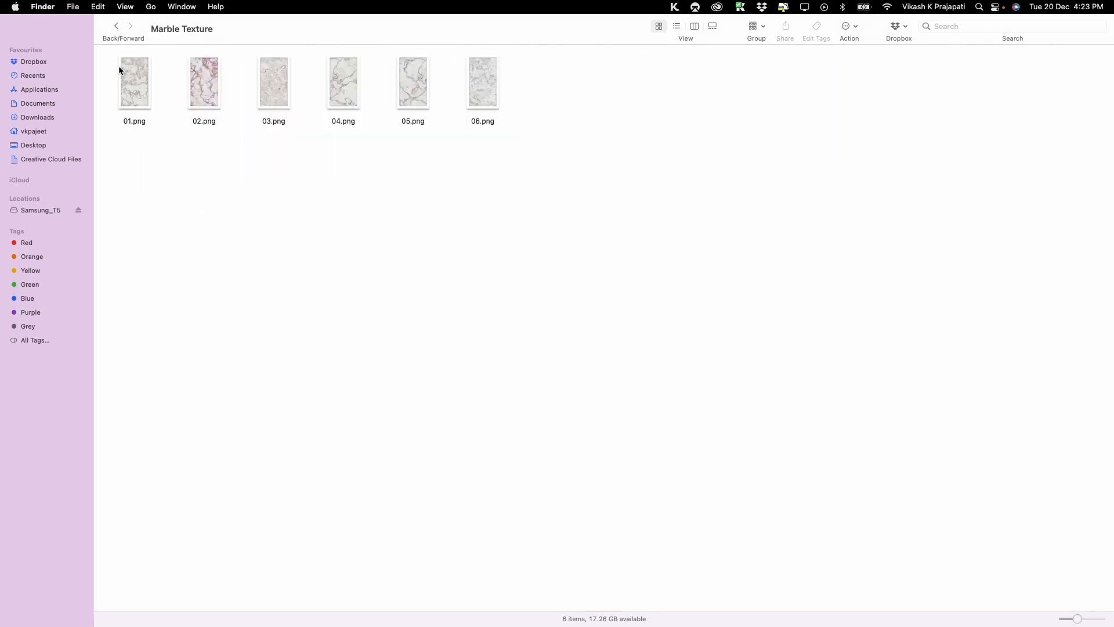
key("super+bracketleft")
left_click(155, 103)
right_click(155, 103)
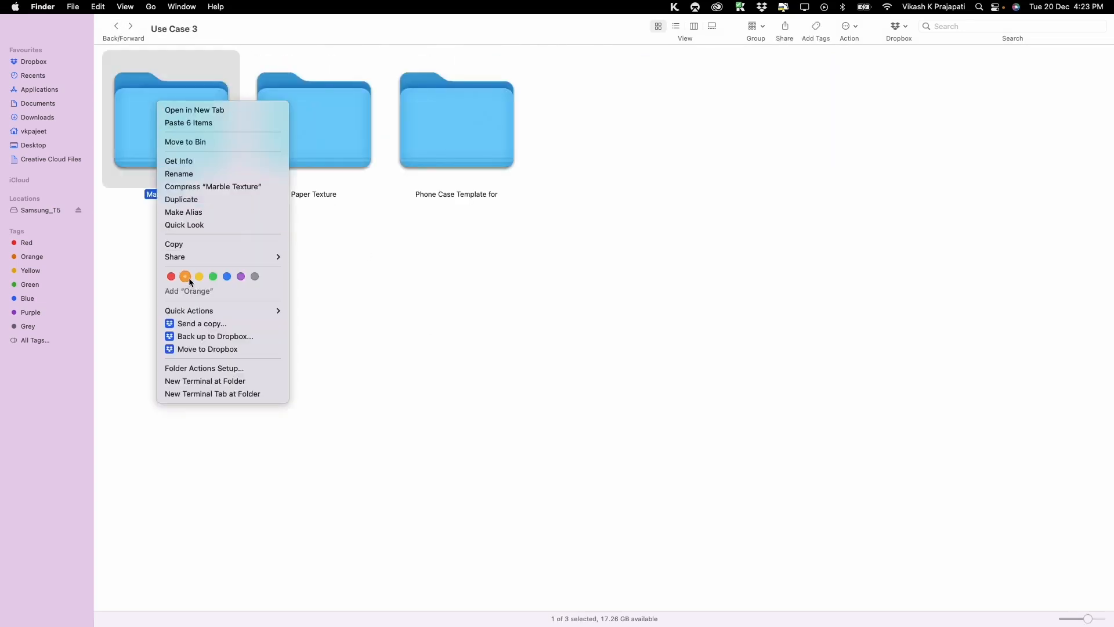
left_click(198, 142)
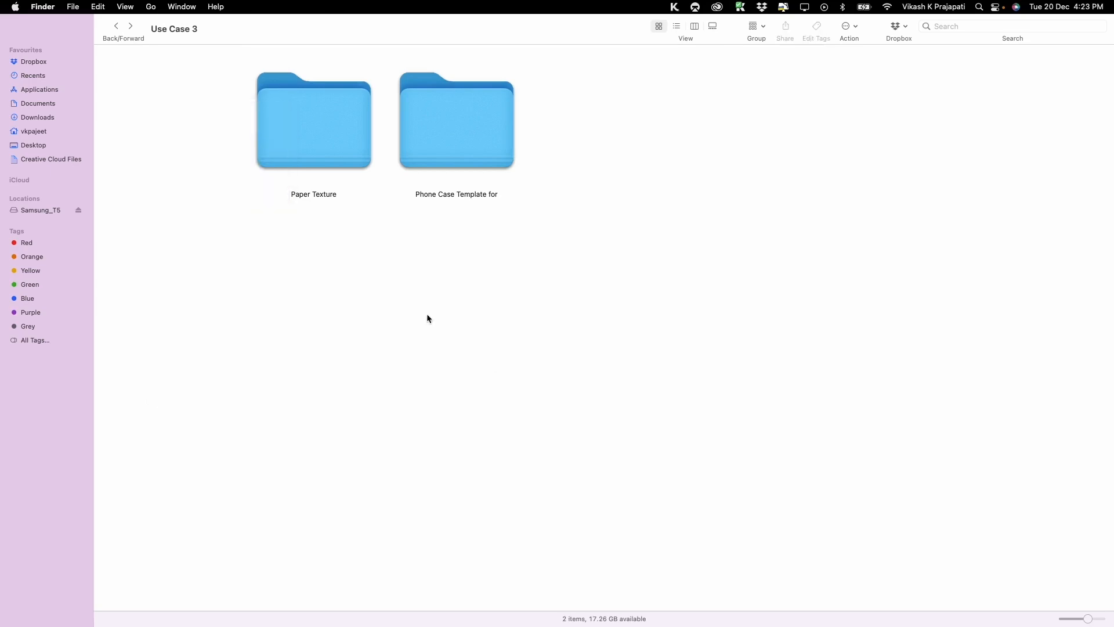
Step: Take Finder out of full screen, move its window over the Photoshop home screen, and shrink the Use Case 3 folder icons
left_click(39, 30)
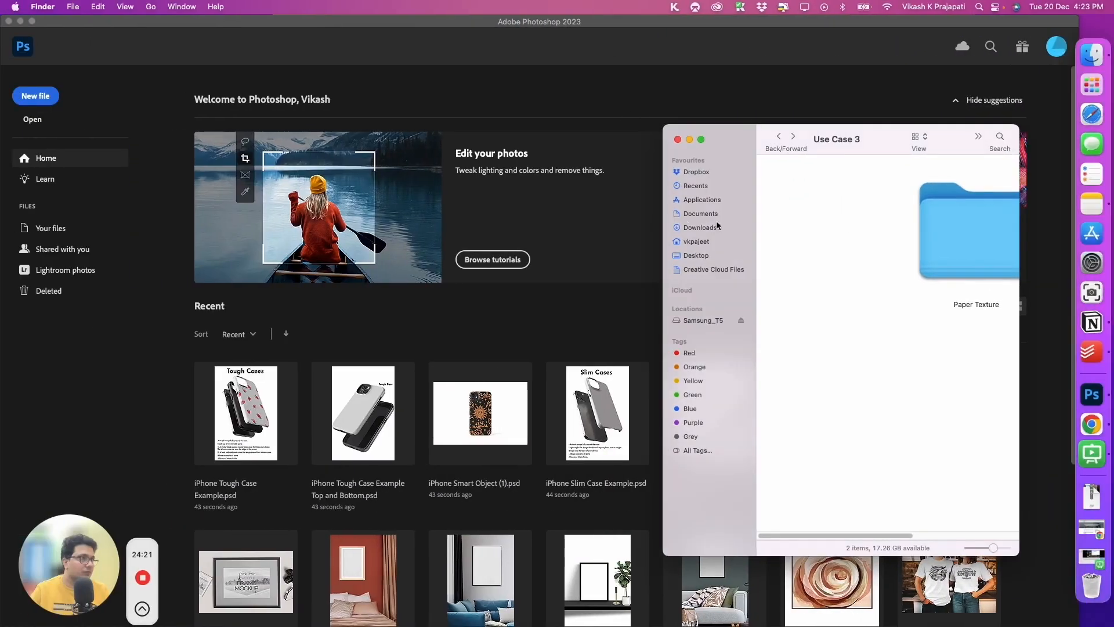
left_click_drag(860, 127, 262, 134)
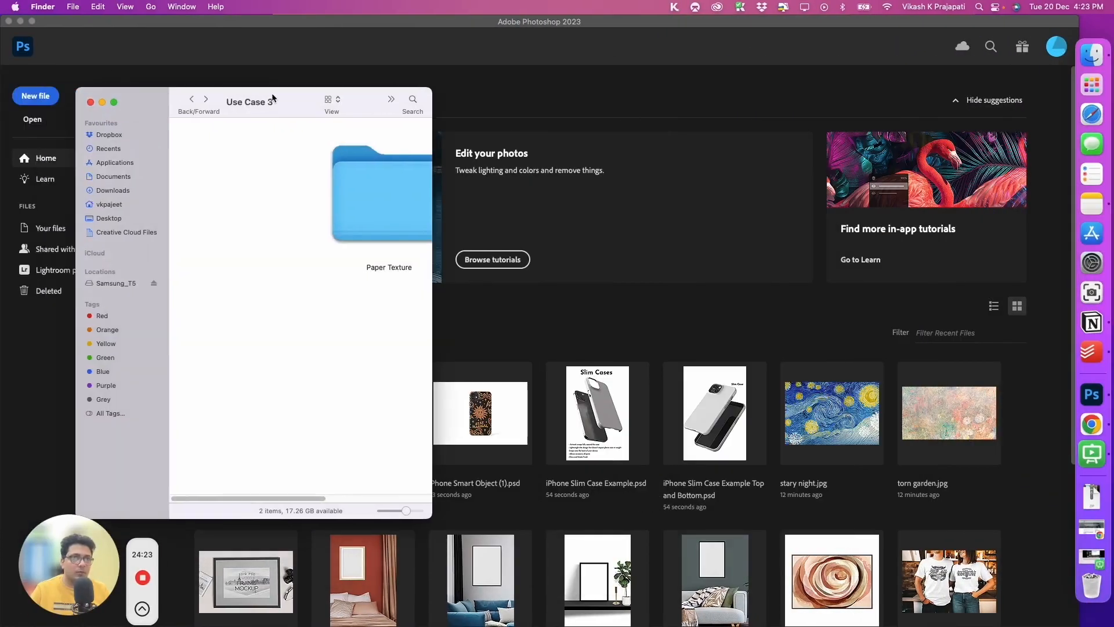
left_click_drag(408, 515, 396, 513)
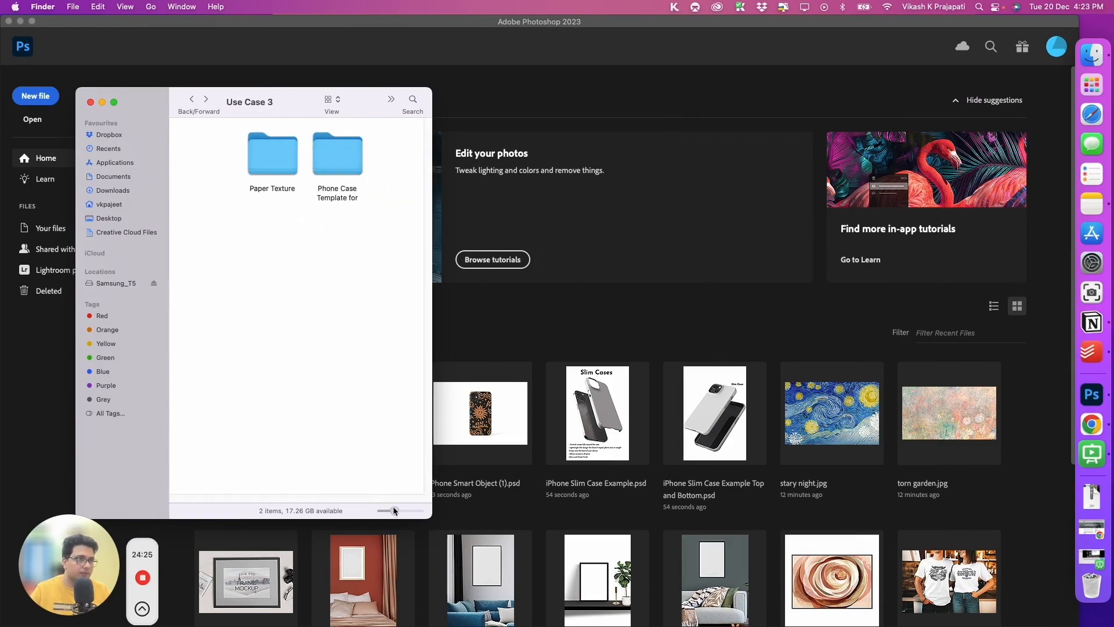
Step: Create a new folder named Export inside the Use Case 3 folder
right_click(240, 261)
left_click(267, 270)
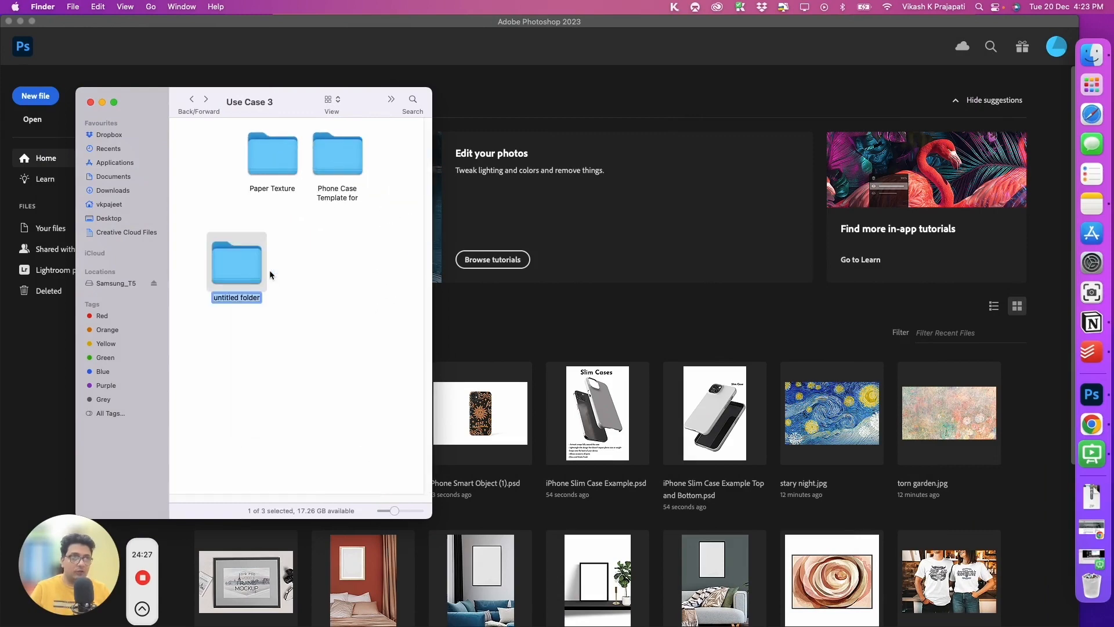
type("Mockups")
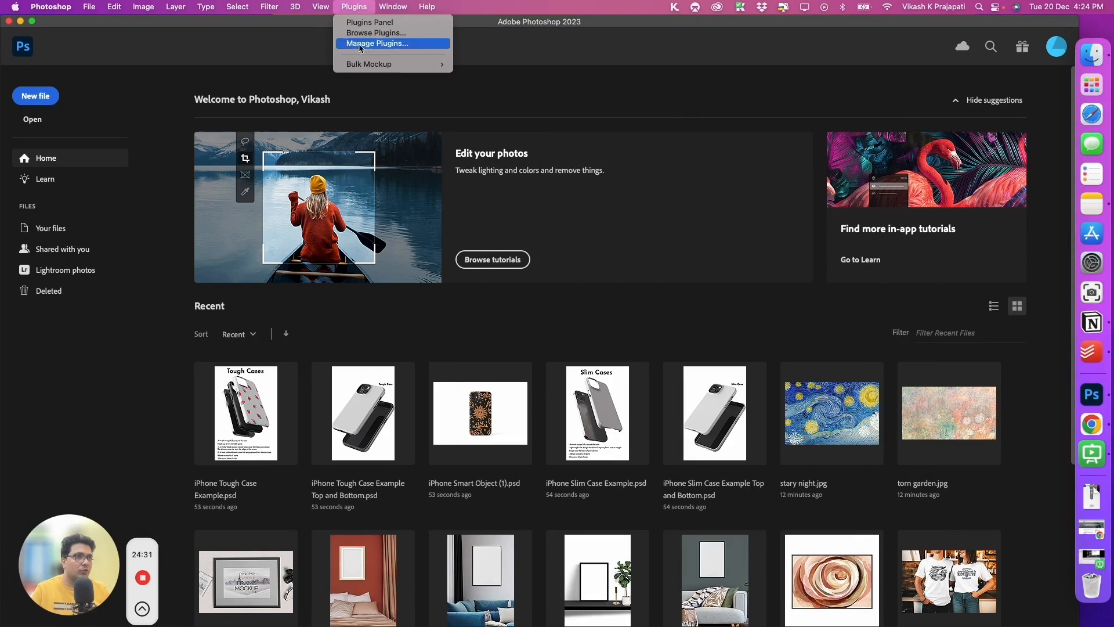
Step: Switch to Photoshop, open the Bulk Mockup plugin, and move its panel toward the middle of the home screen
mouse_move(394, 63)
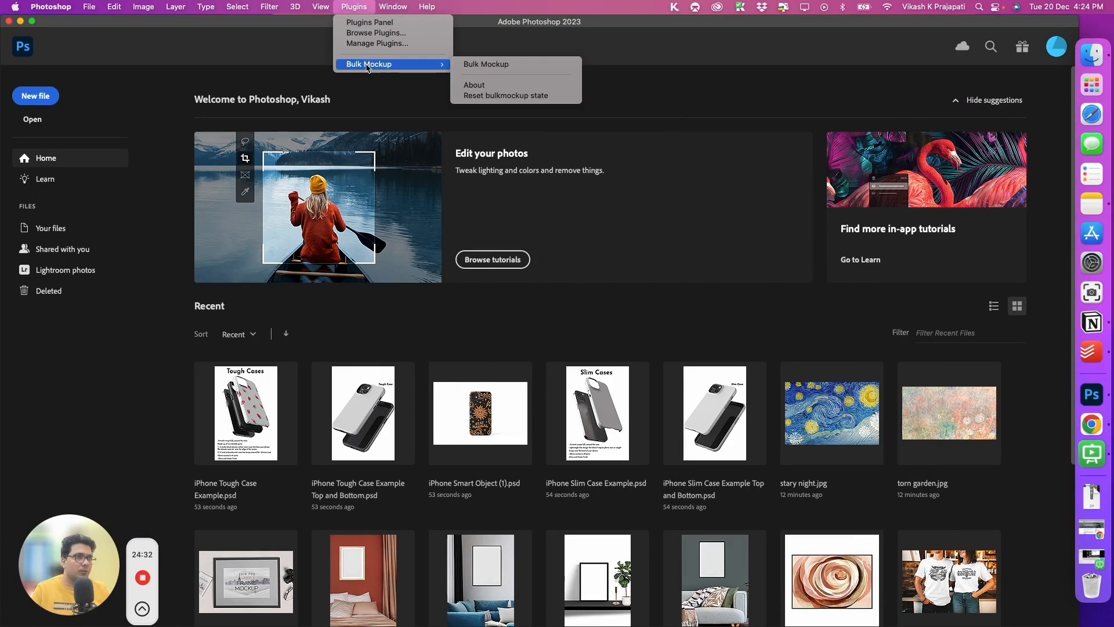
left_click(496, 63)
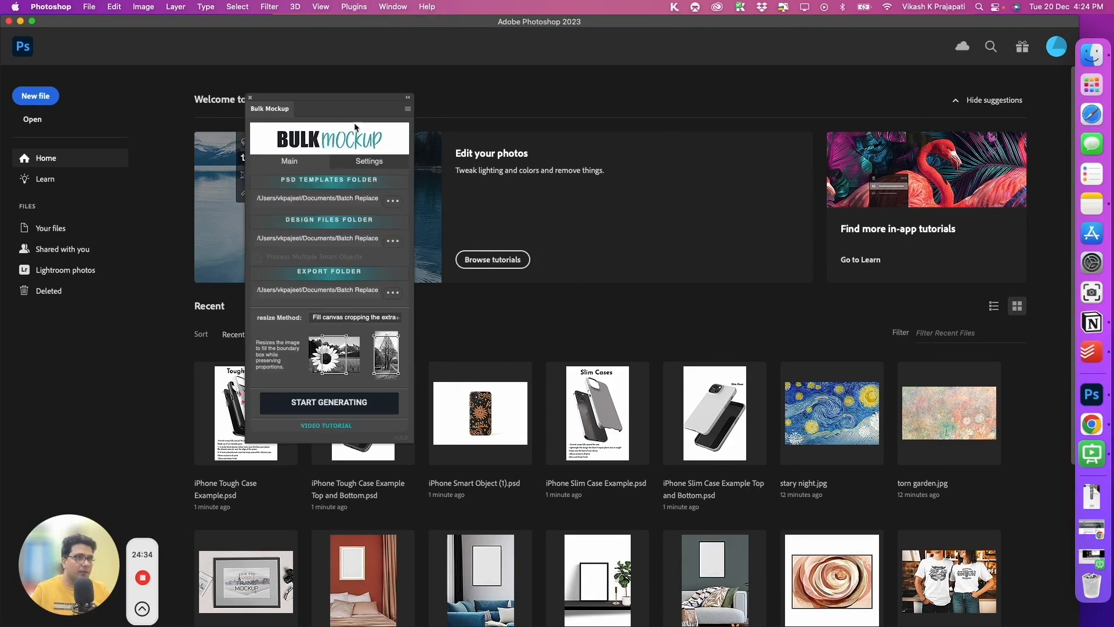
left_click_drag(338, 103, 544, 102)
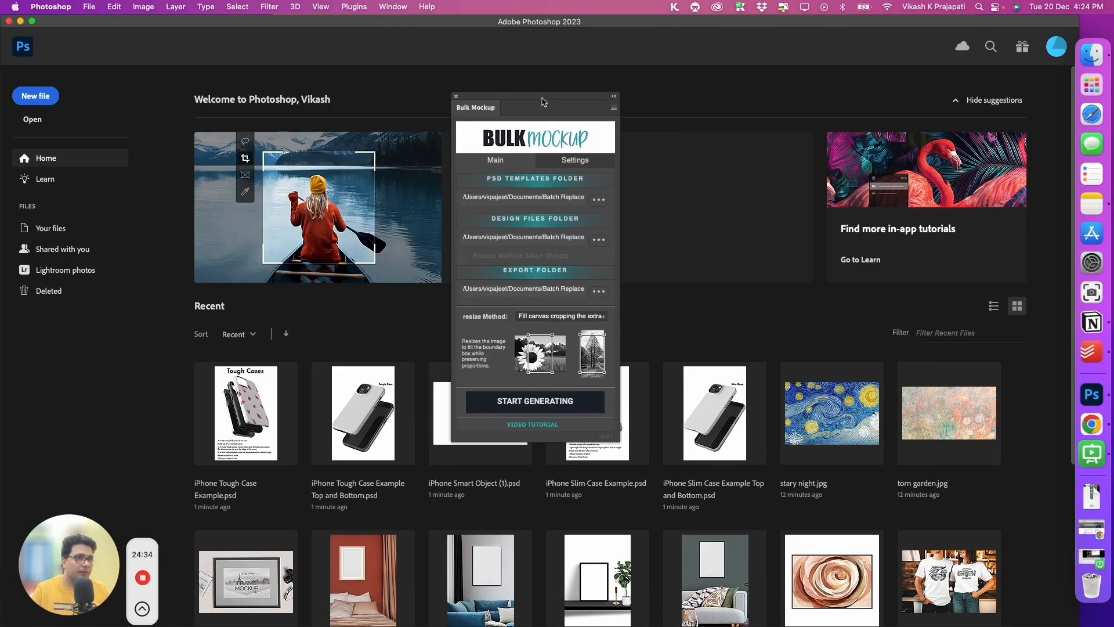
Step: Set the PSD templates folder to the phone case template folder inside Batch Replace Smart Object's Use Case 3
left_click(599, 201)
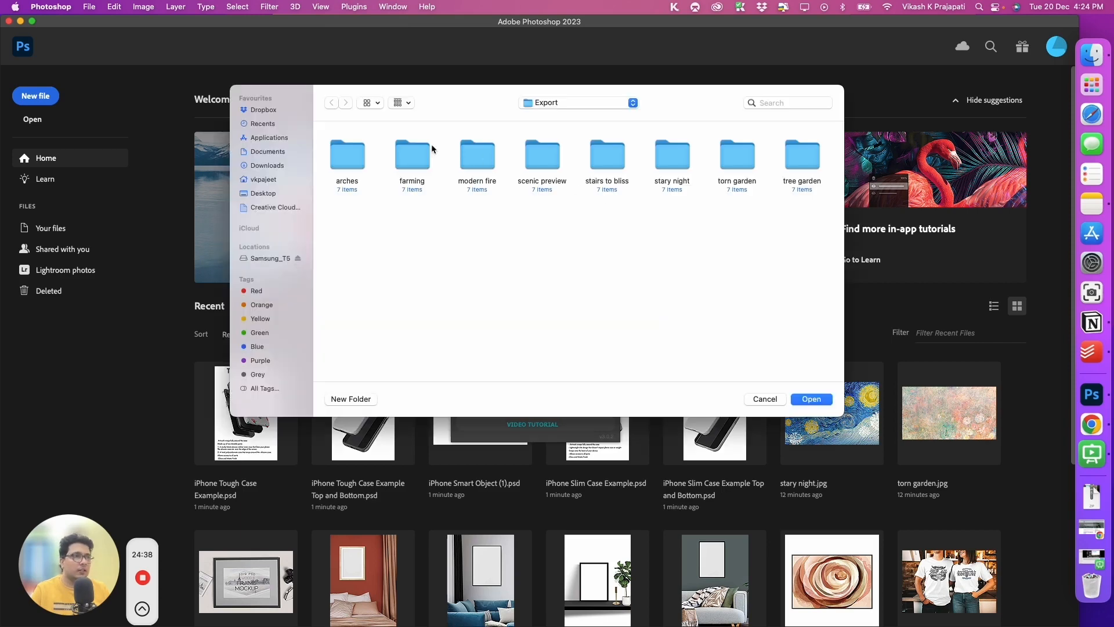
left_click(599, 113)
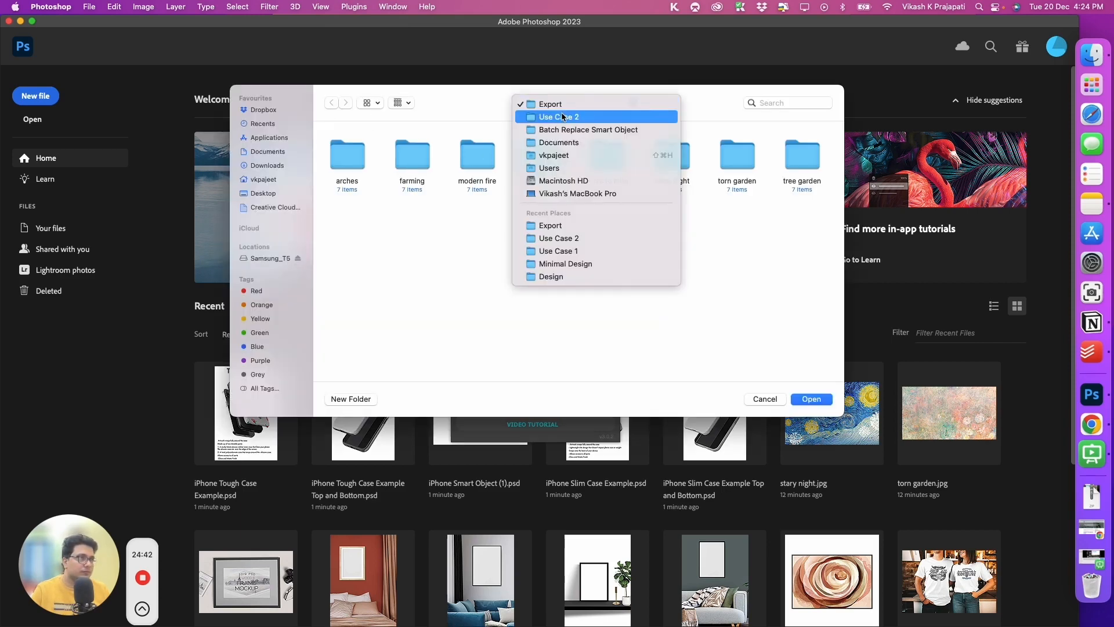
left_click(563, 117)
left_click(543, 108)
left_click(554, 118)
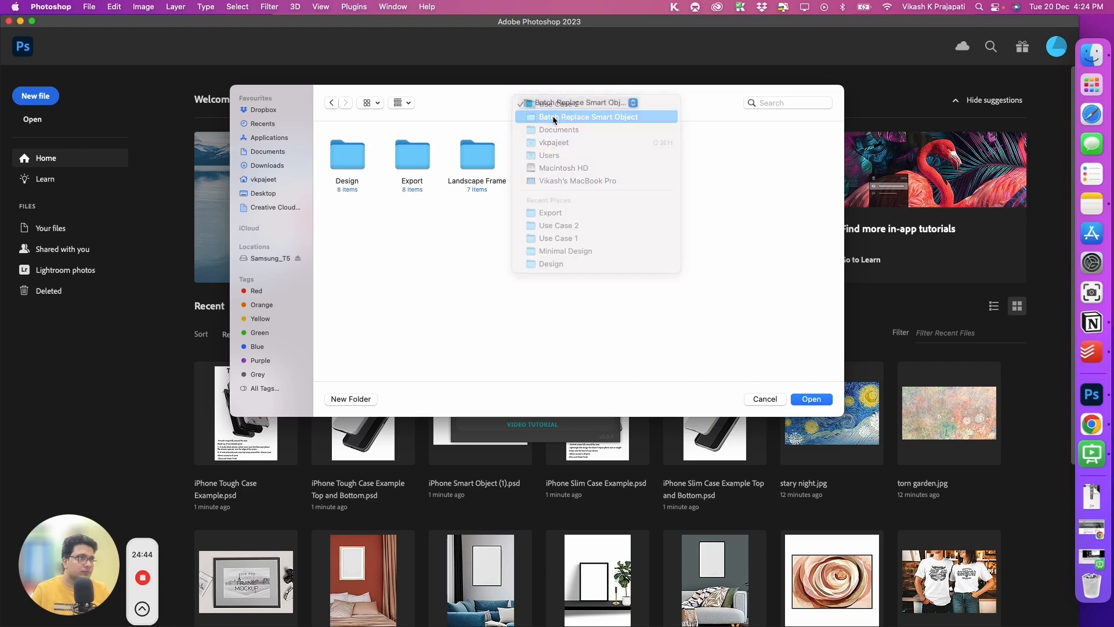
double_click(486, 156)
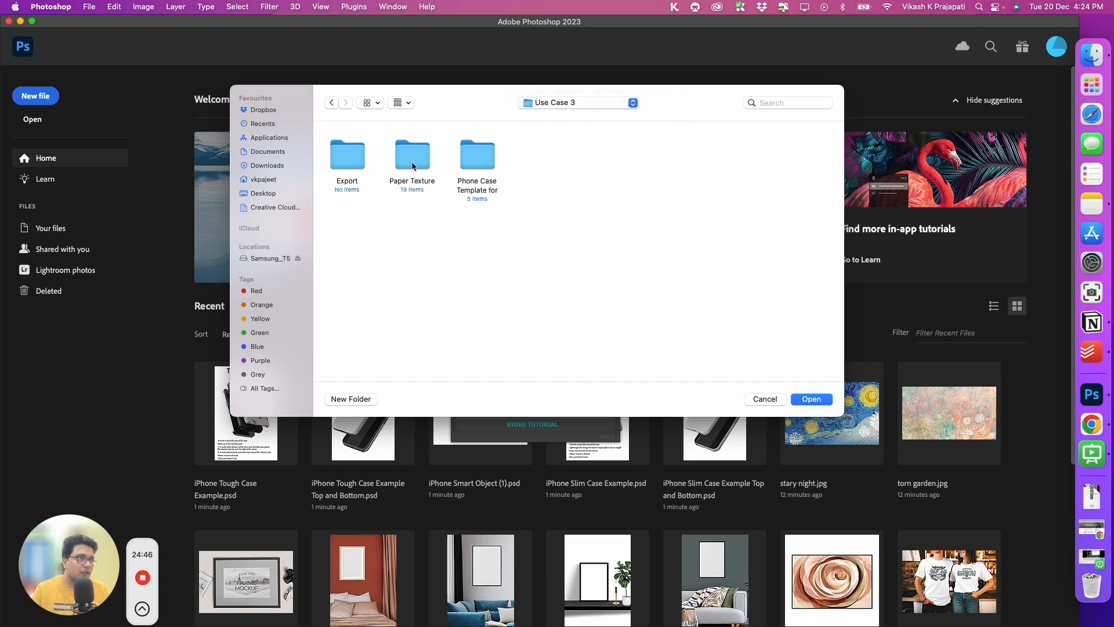
left_click(475, 163)
left_click(812, 399)
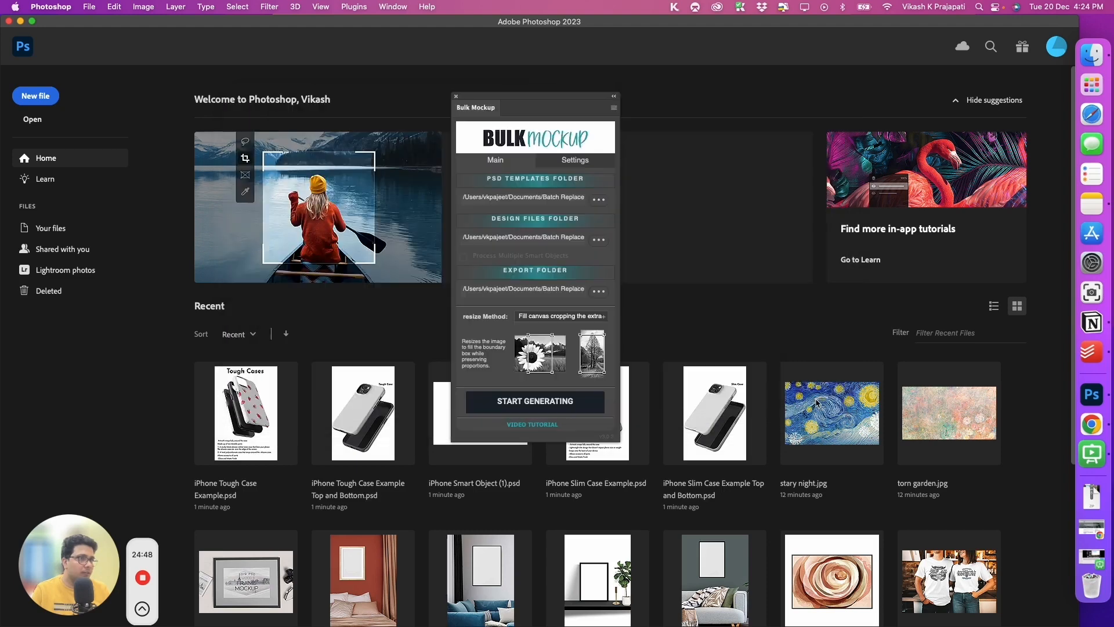
Step: Set the design files folder to Paper Texture and the export folder to Export, both in Use Case 3
left_click(599, 240)
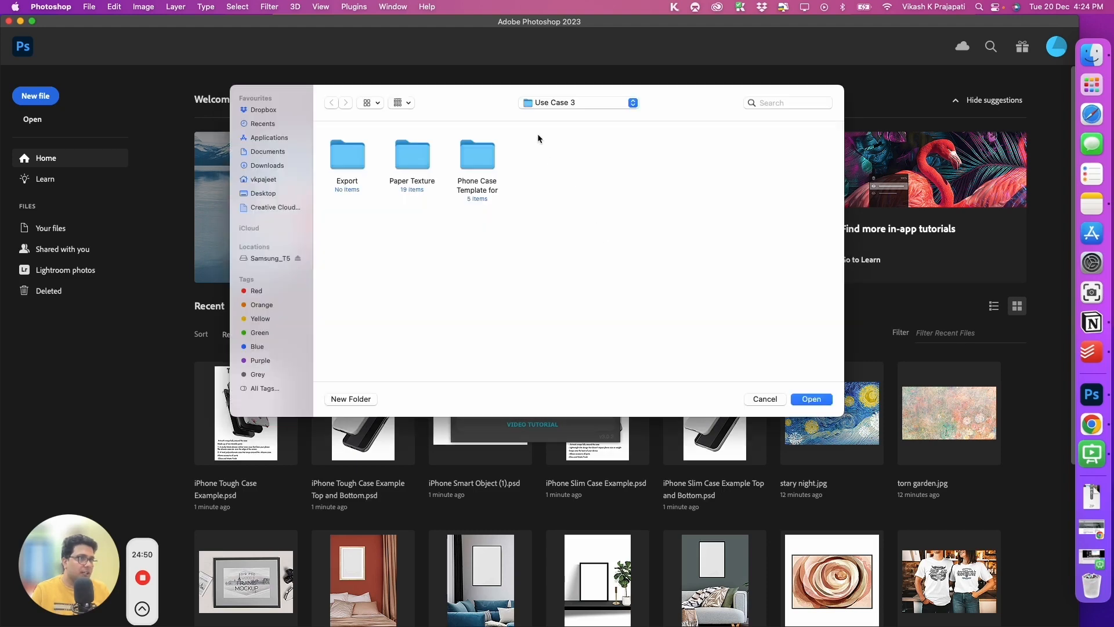
left_click(420, 160)
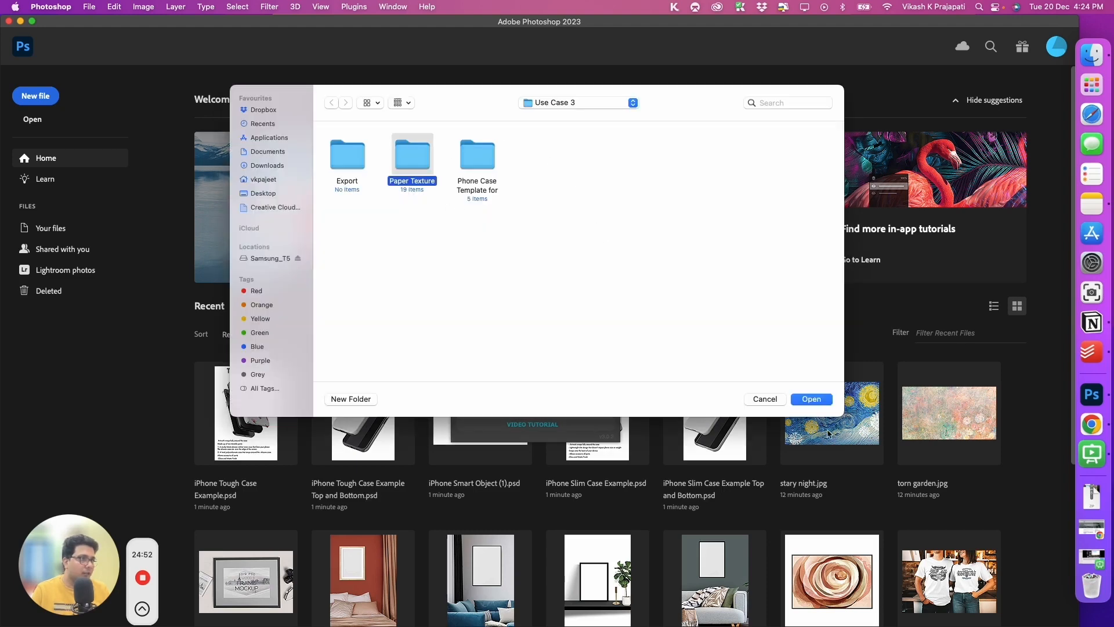
left_click(812, 399)
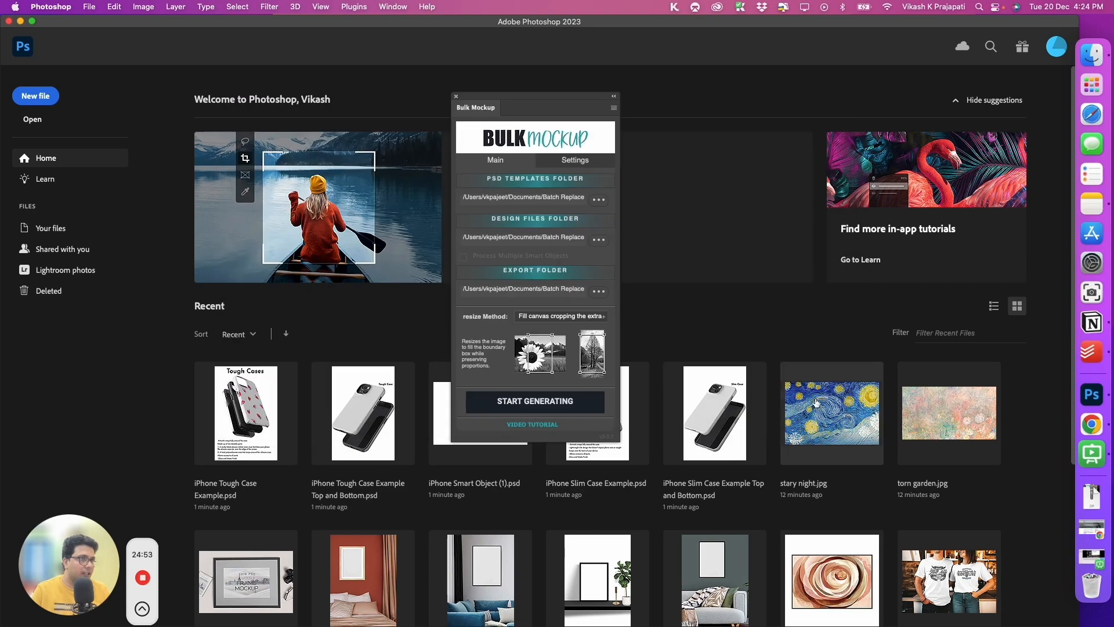
left_click(595, 297)
left_click(356, 157)
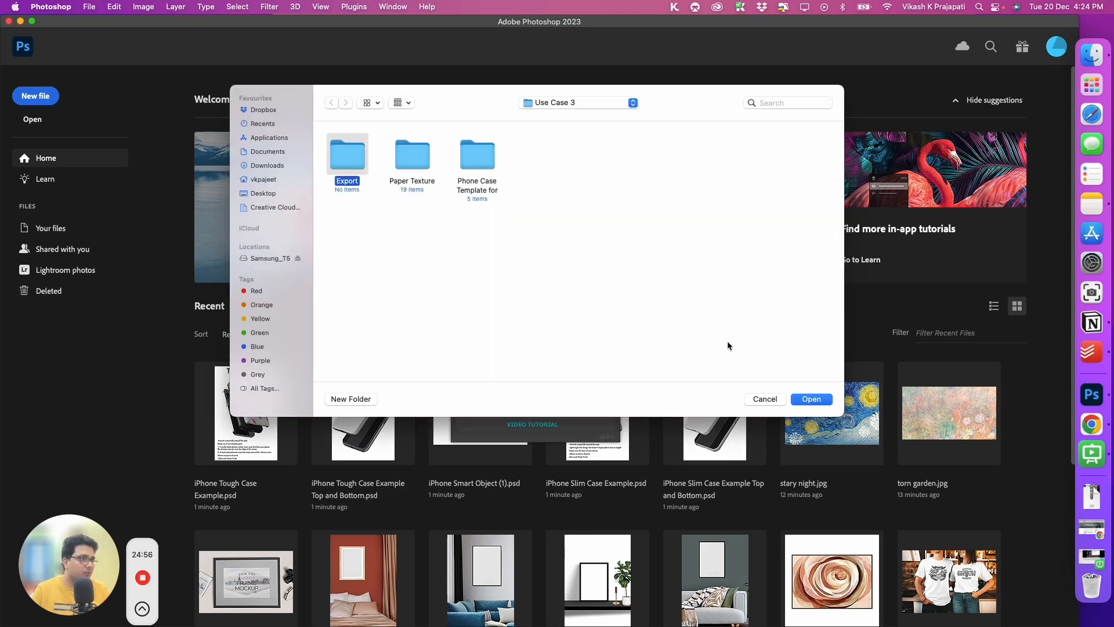
left_click(808, 402)
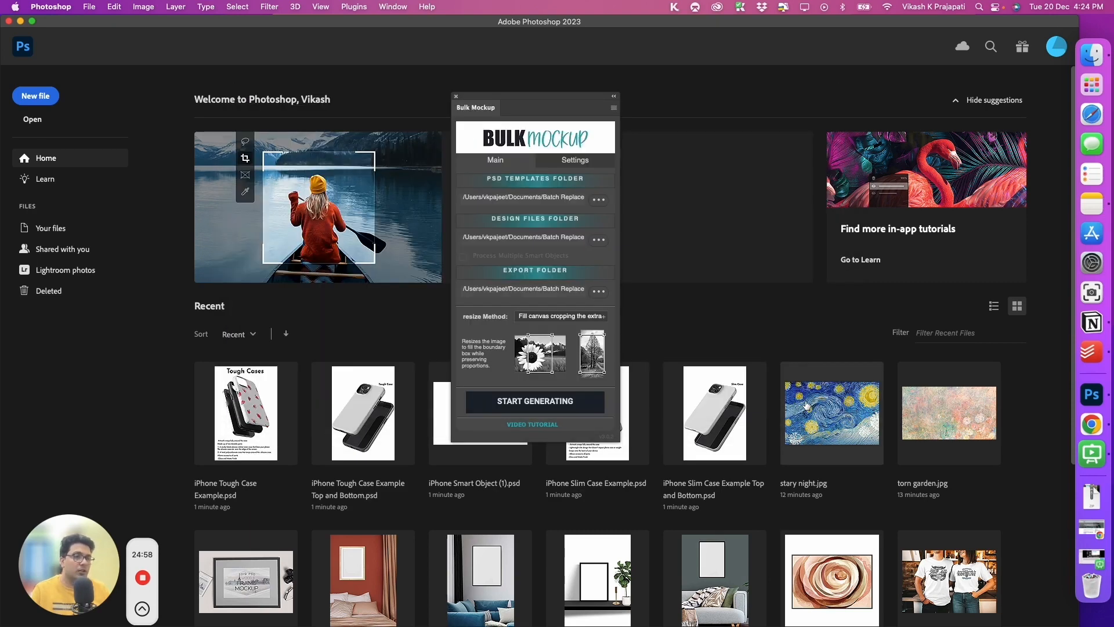
Step: Compare Fit to canvas without cropping with Fill canvas/Stretch, and set the resize method to Fill canvas/Stretch
left_click(542, 320)
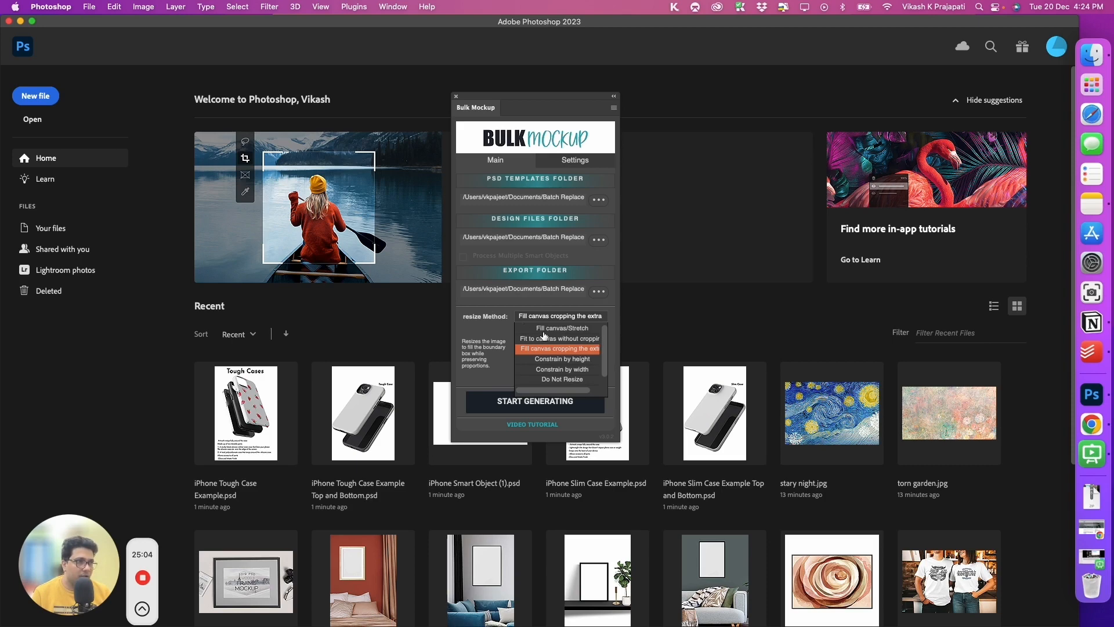
left_click(544, 329)
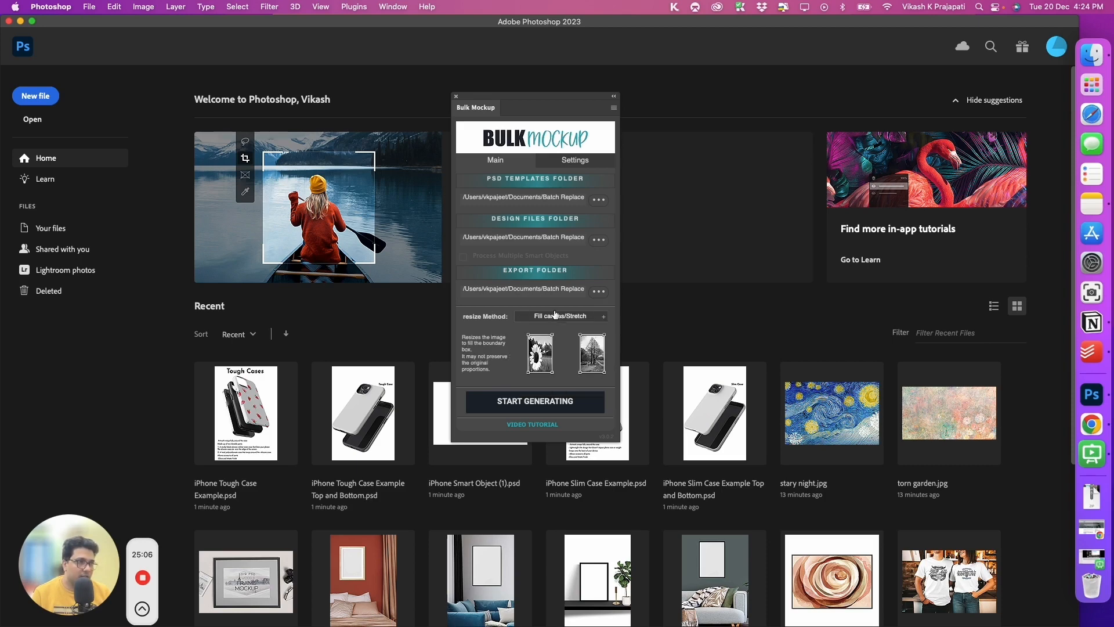
left_click(555, 315)
left_click(555, 340)
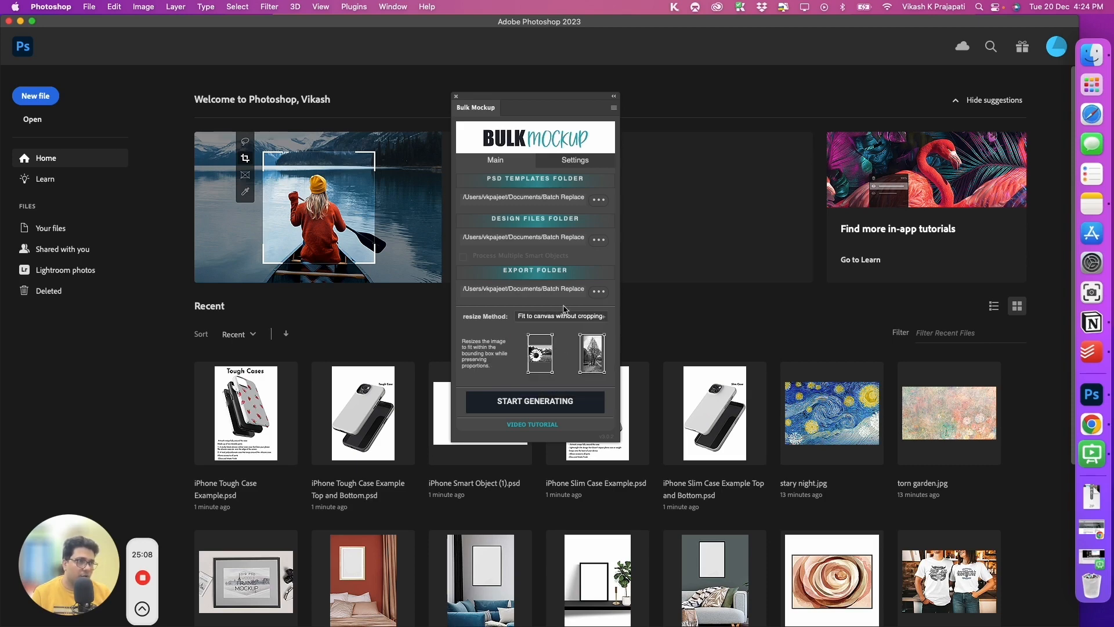
left_click(565, 315)
left_click(566, 331)
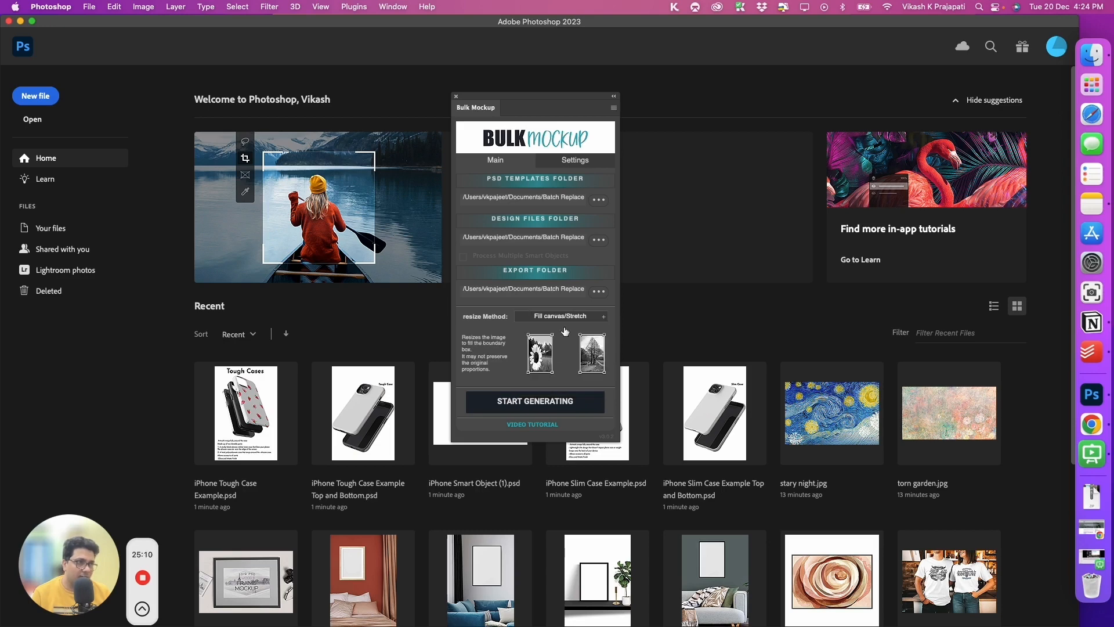
Step: Review the plugin's export, PSD template and design layer settings, and start generating the mockups
left_click(576, 160)
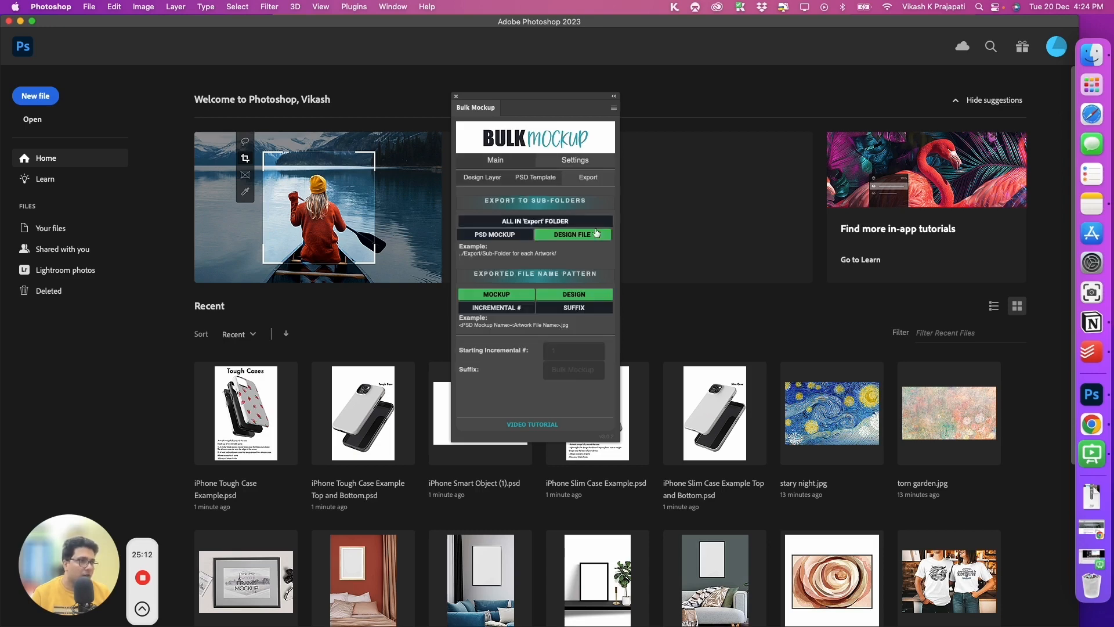
left_click(544, 178)
left_click(481, 178)
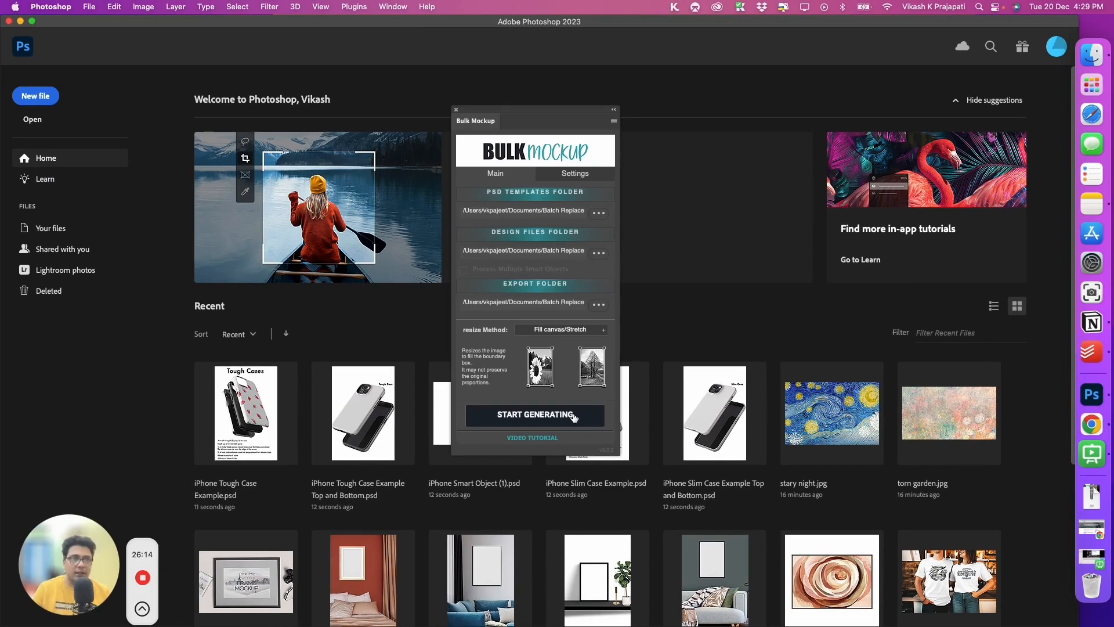
left_click(574, 416)
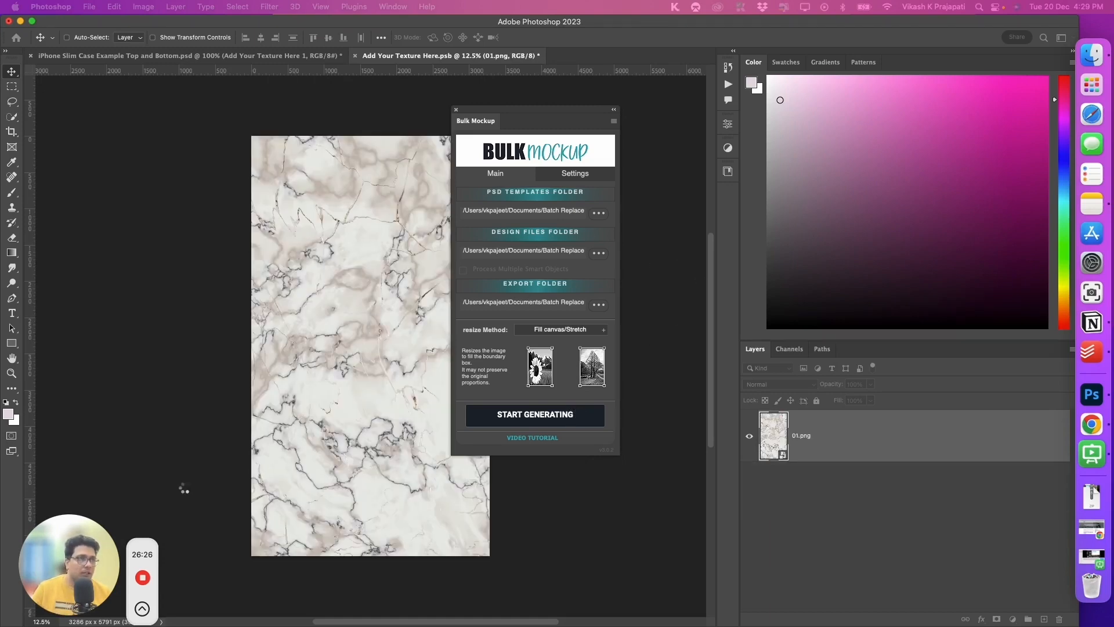
Step: Switch to the Finder window while the mockups generate, and open the Export folder in Use Case 3
key("ctrl+Up")
left_click(904, 257)
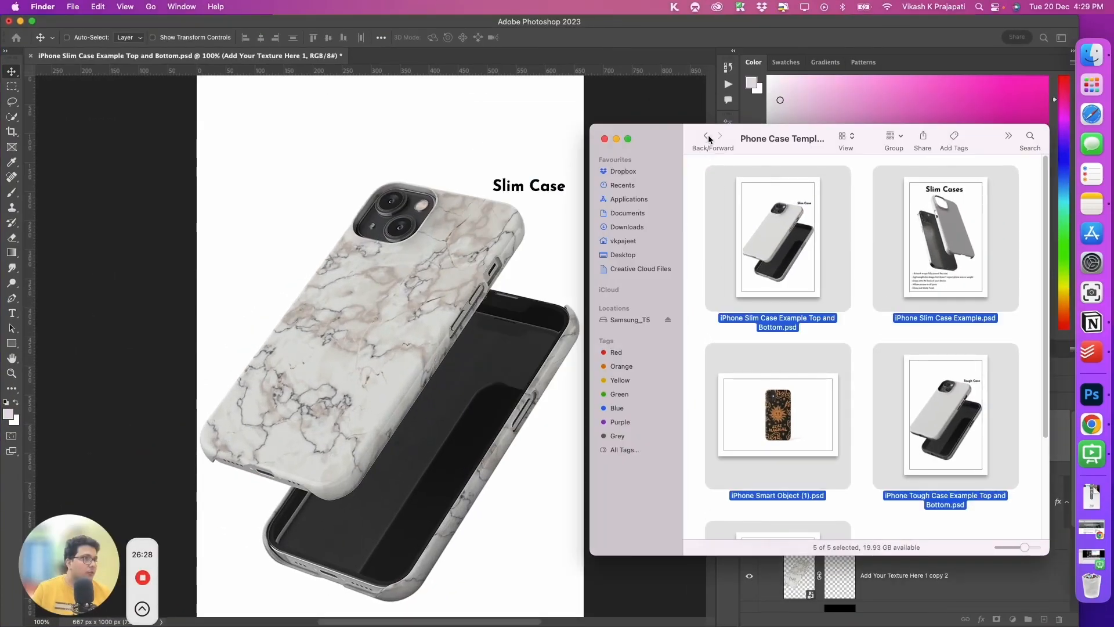
left_click(707, 137)
double_click(753, 300)
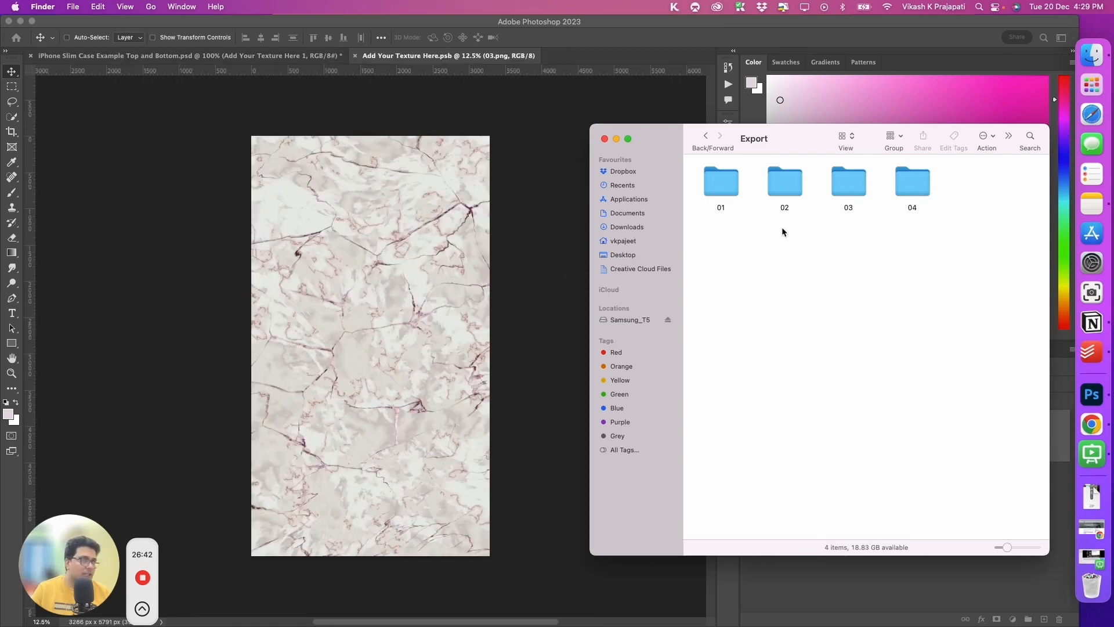
Step: Examine the exported slim case mockup in the 01 folder at a large thumbnail size, and reduce the thumbnails again
double_click(721, 187)
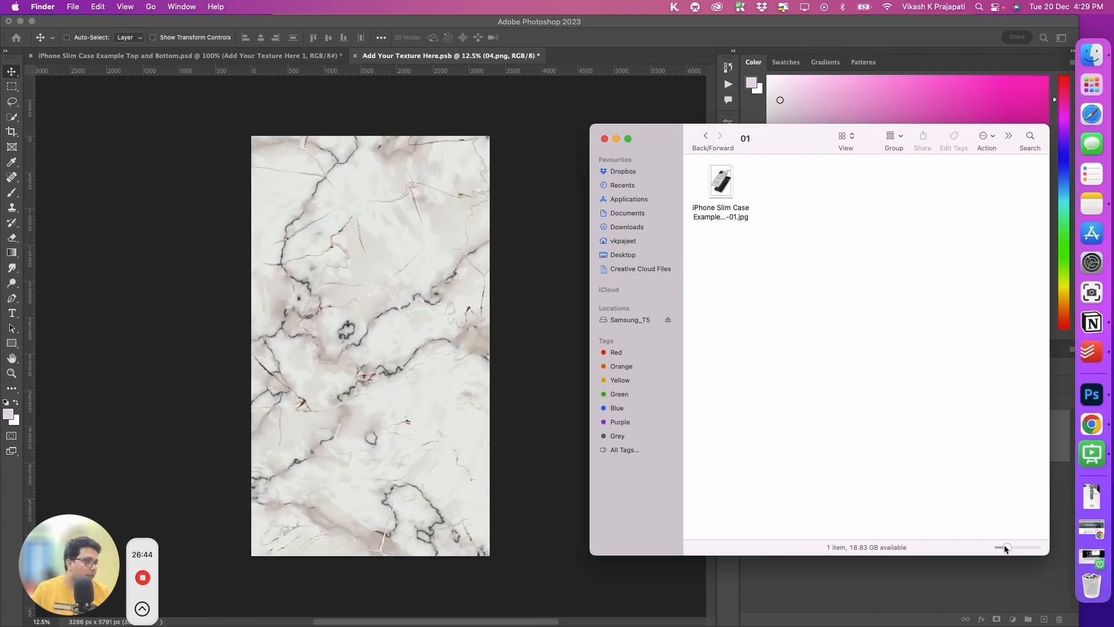
left_click_drag(1006, 547, 1042, 551)
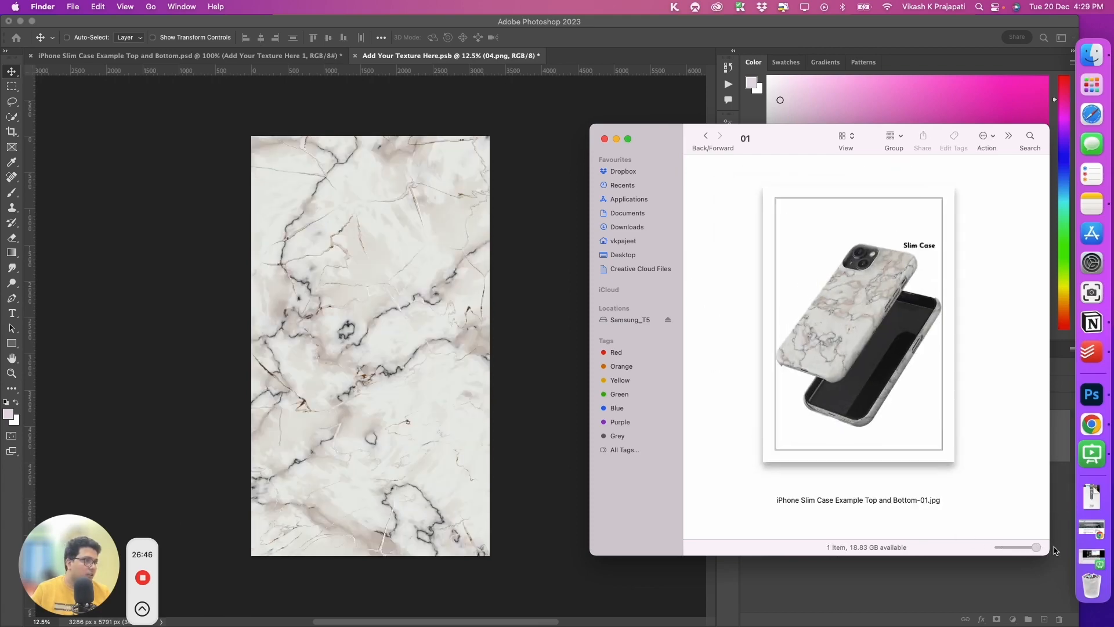
left_click(869, 275)
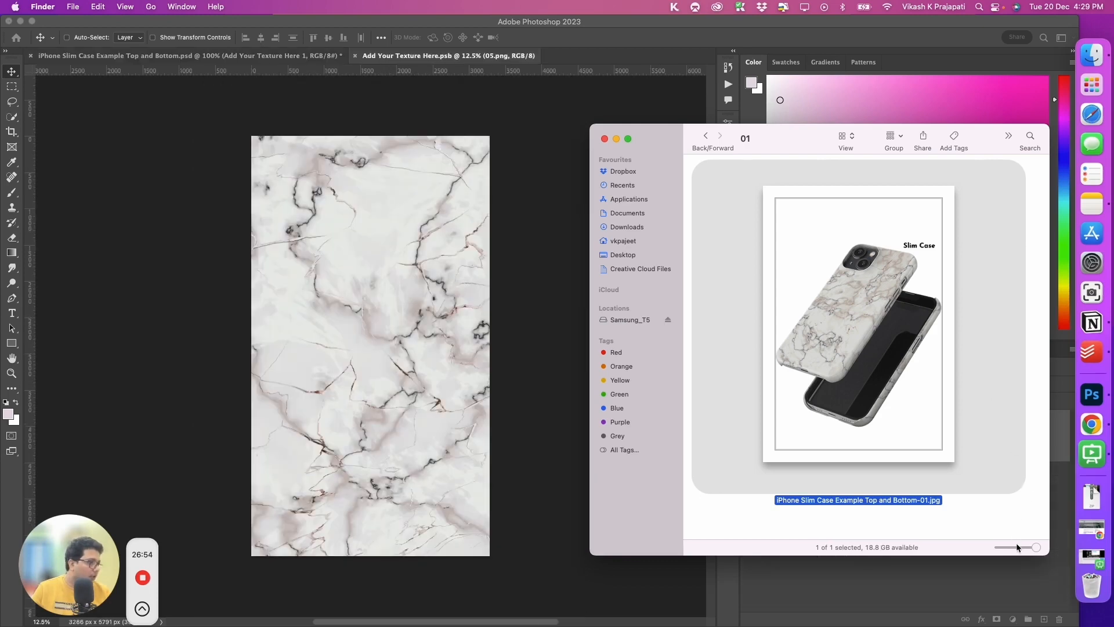
left_click(1017, 547)
left_click(981, 422)
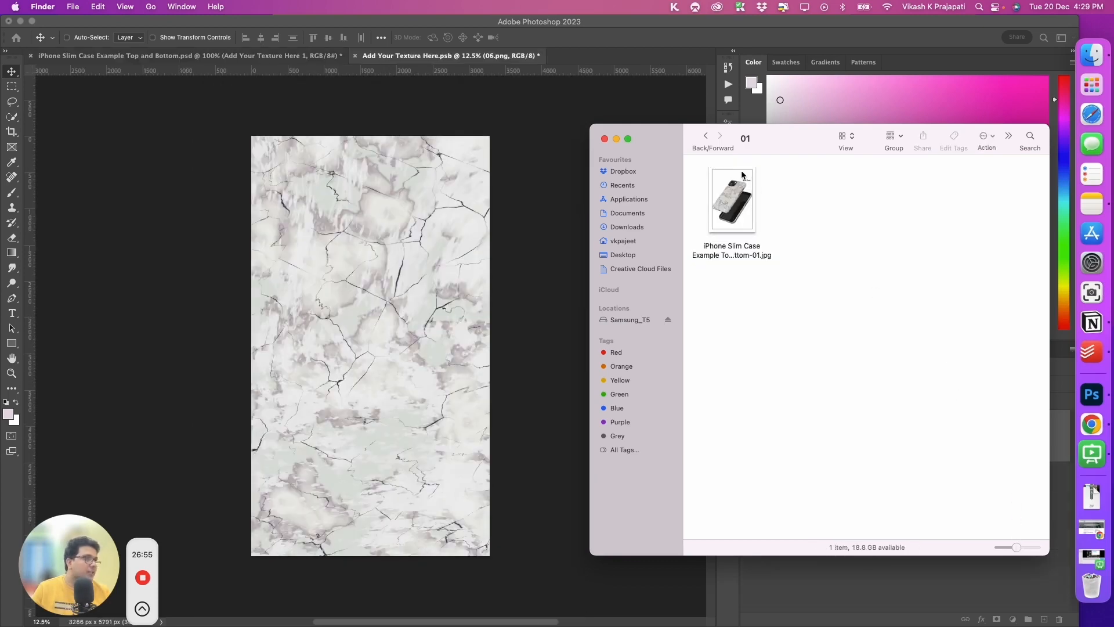
Step: Check the folders generated in Export, look over the Paper Texture design files, and return to Use Case 3
left_click(706, 137)
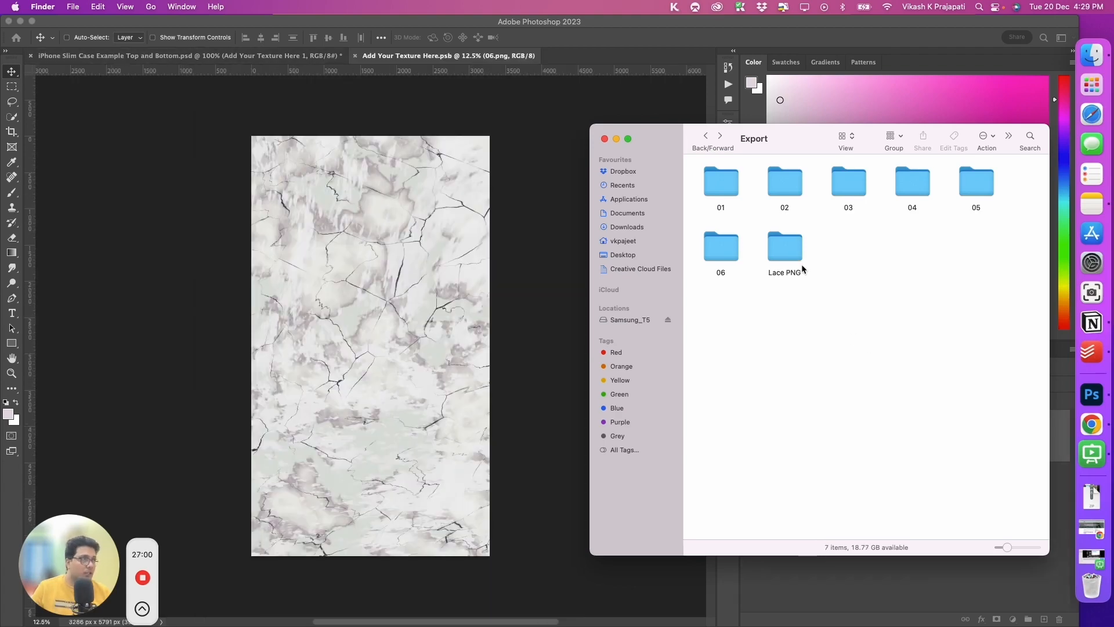
left_click(707, 137)
left_click(790, 191)
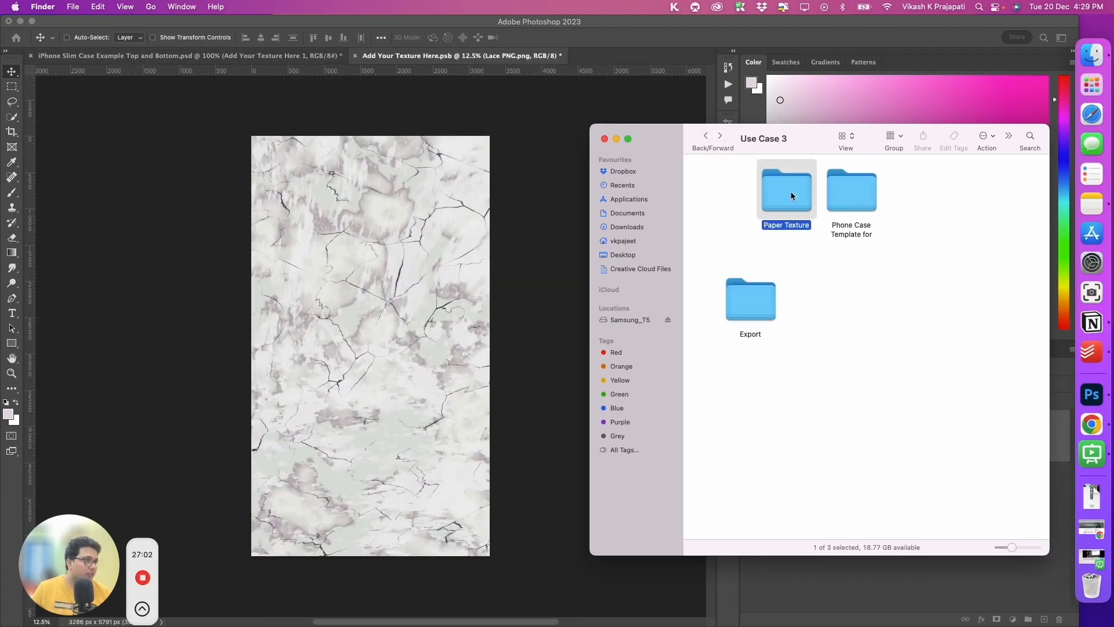
double_click(791, 190)
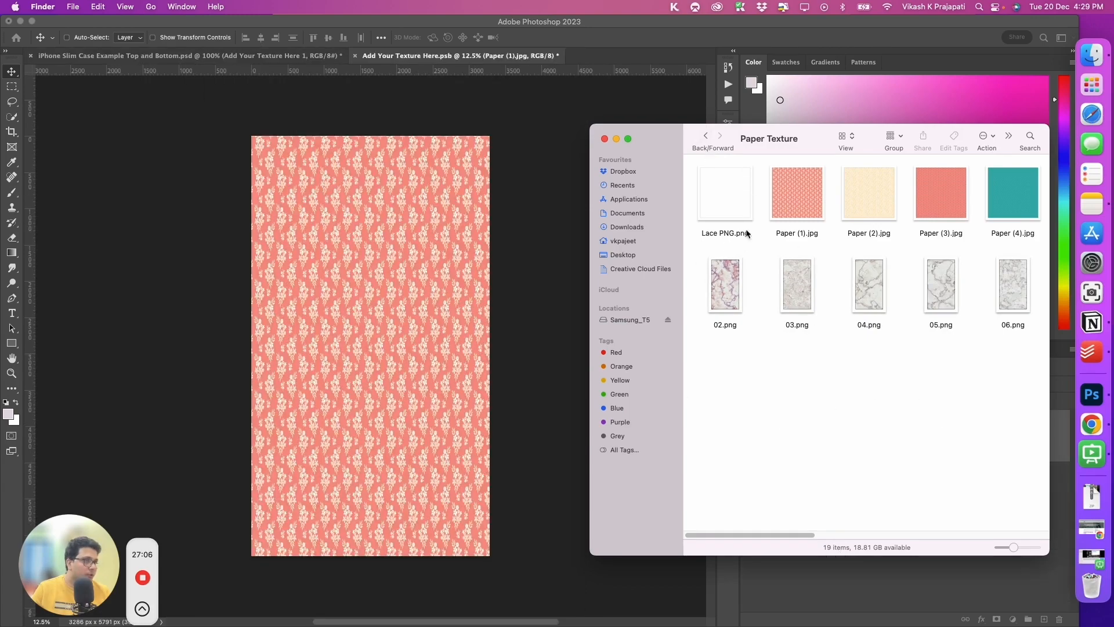
left_click(705, 137)
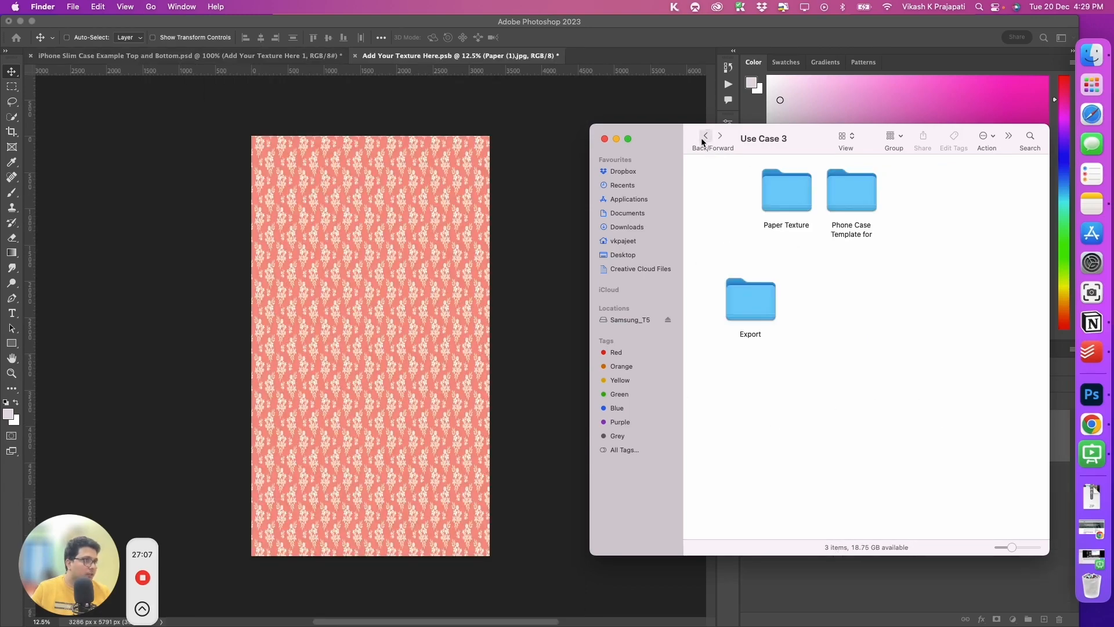
Step: Look through the PSD files in the phone case template folder, and return to Use Case 3
double_click(844, 196)
scroll(864, 279, "down", 5)
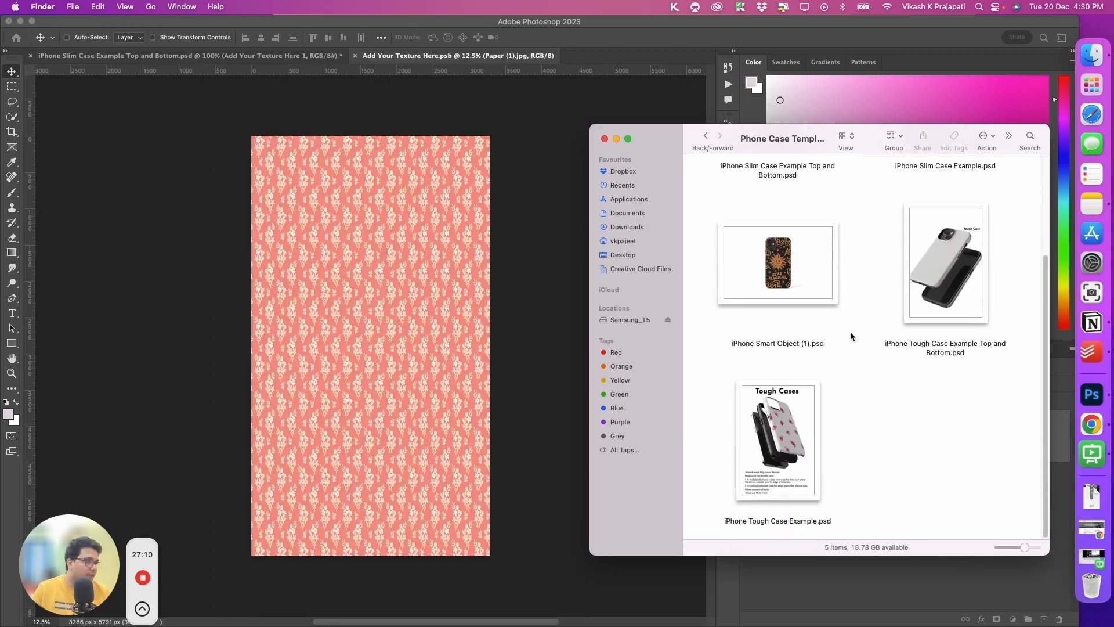
scroll(851, 333, "up", 5)
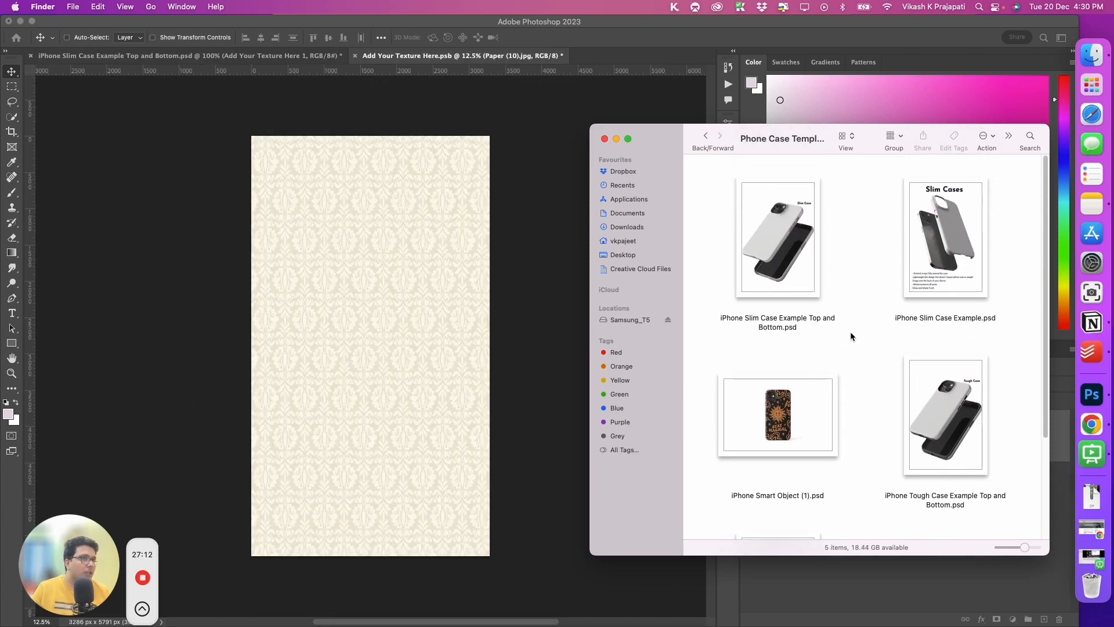
left_click(706, 137)
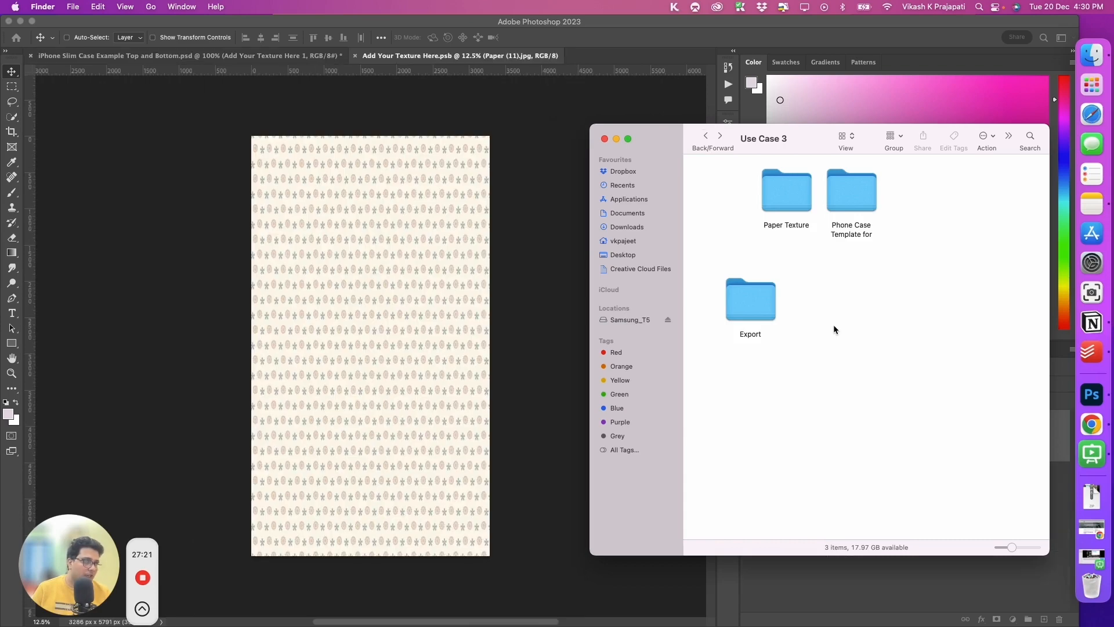
Step: Open the Paper (12) folder in Export, examine its exported mockup at a large thumbnail size, and return to Export
double_click(756, 308)
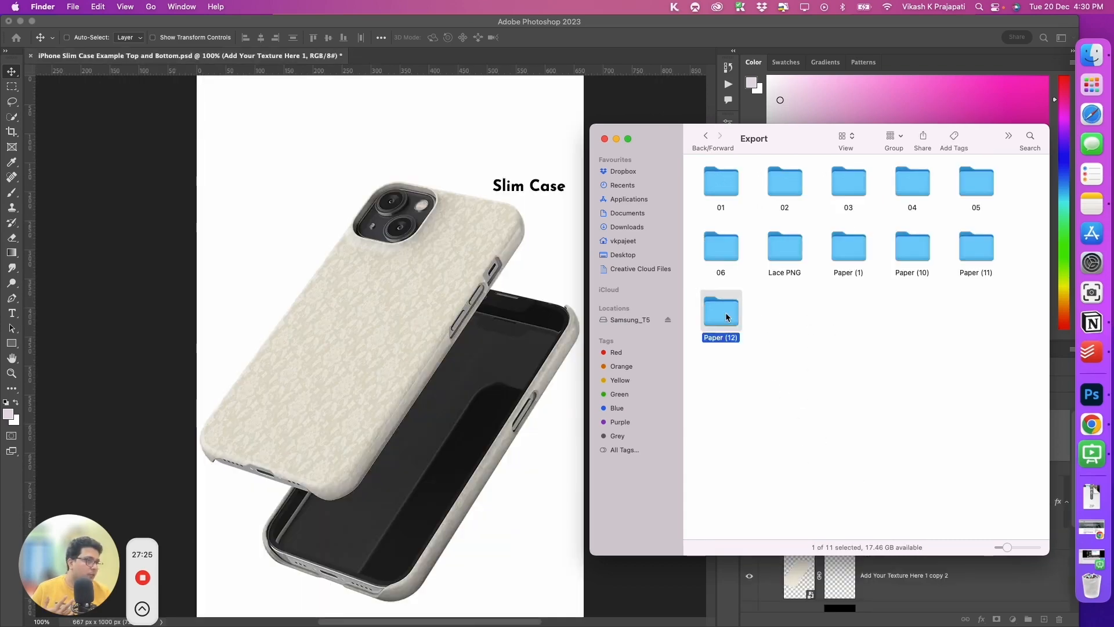
double_click(725, 314)
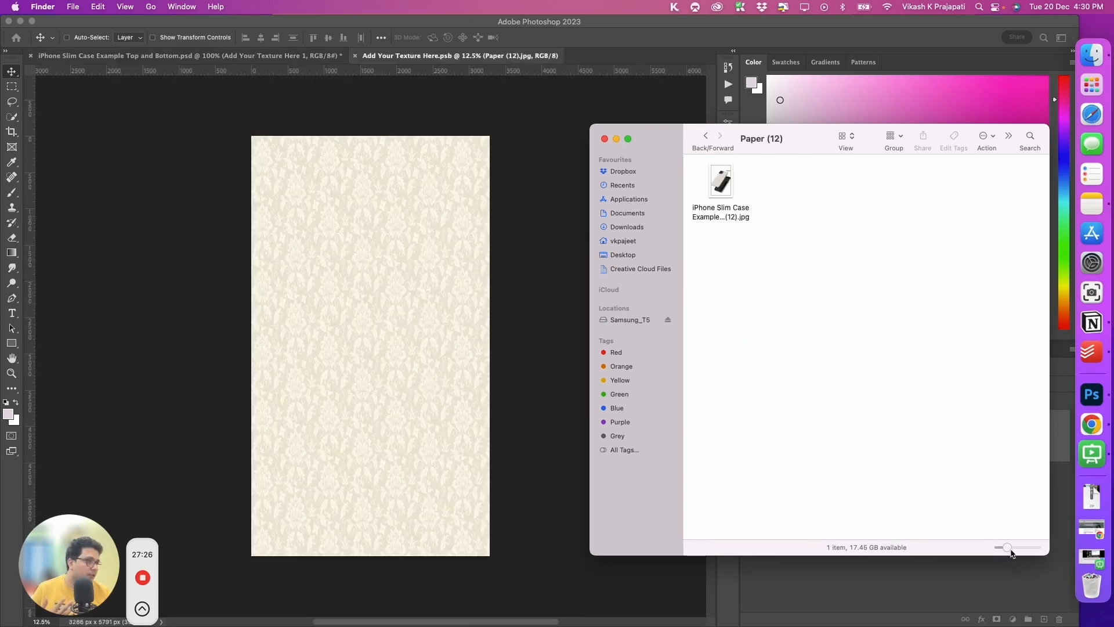
left_click_drag(1008, 549, 1033, 549)
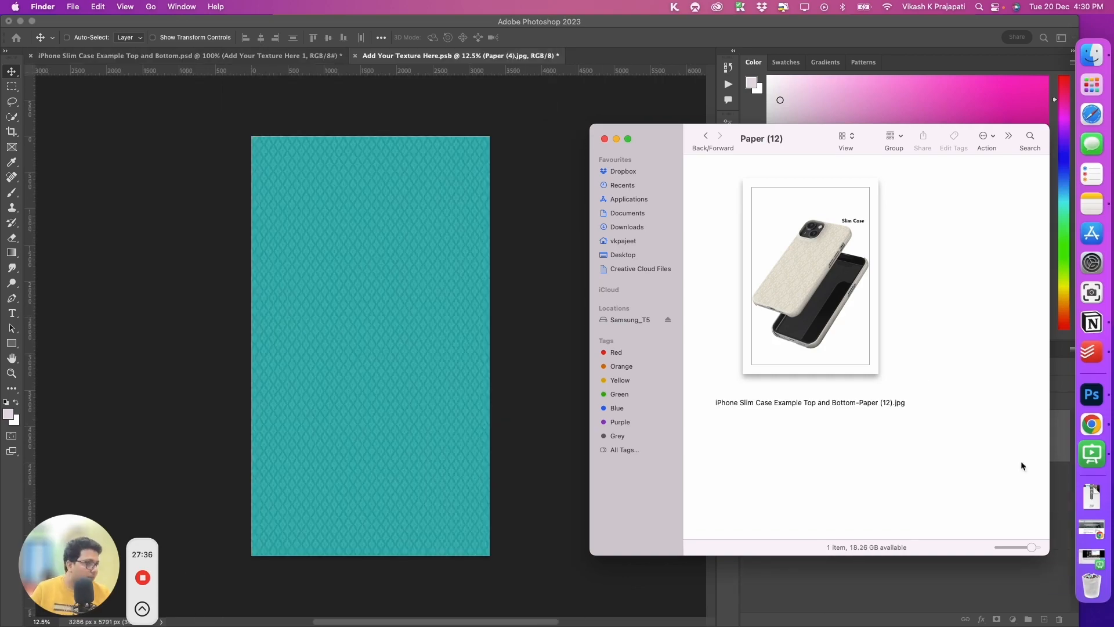
left_click(706, 136)
Step: Reposition the Finder window, bring it back to the front during generation, and check the exported output at a larger thumbnail size
left_click_drag(803, 137, 823, 82)
left_click_drag(610, 175, 688, 175)
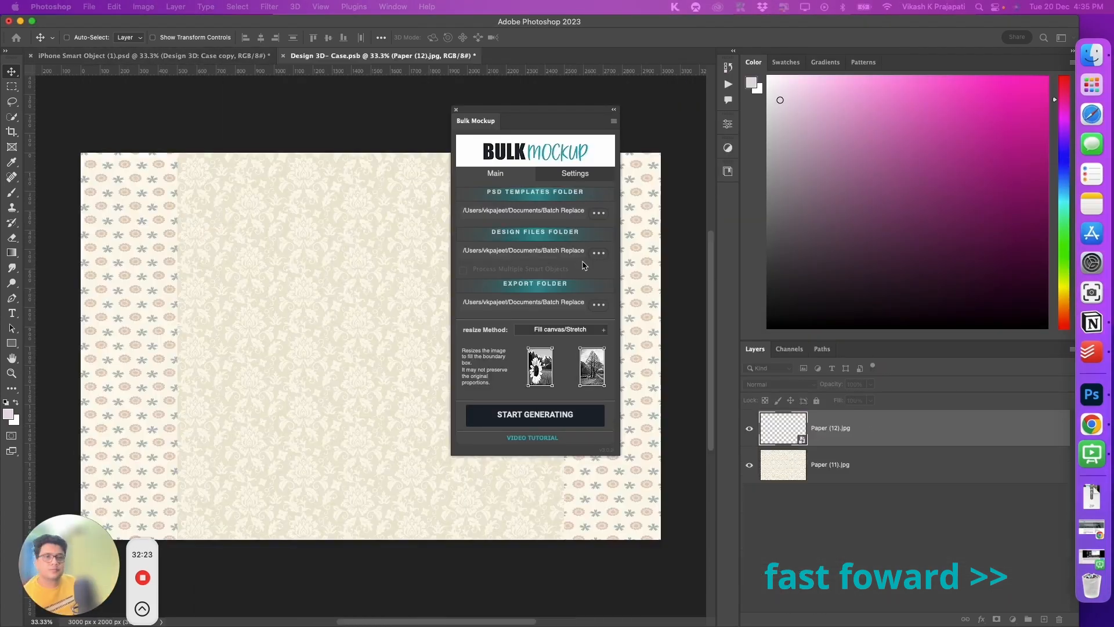
key("ctrl+Up")
left_click(928, 200)
double_click(786, 325)
left_click_drag(932, 504, 956, 504)
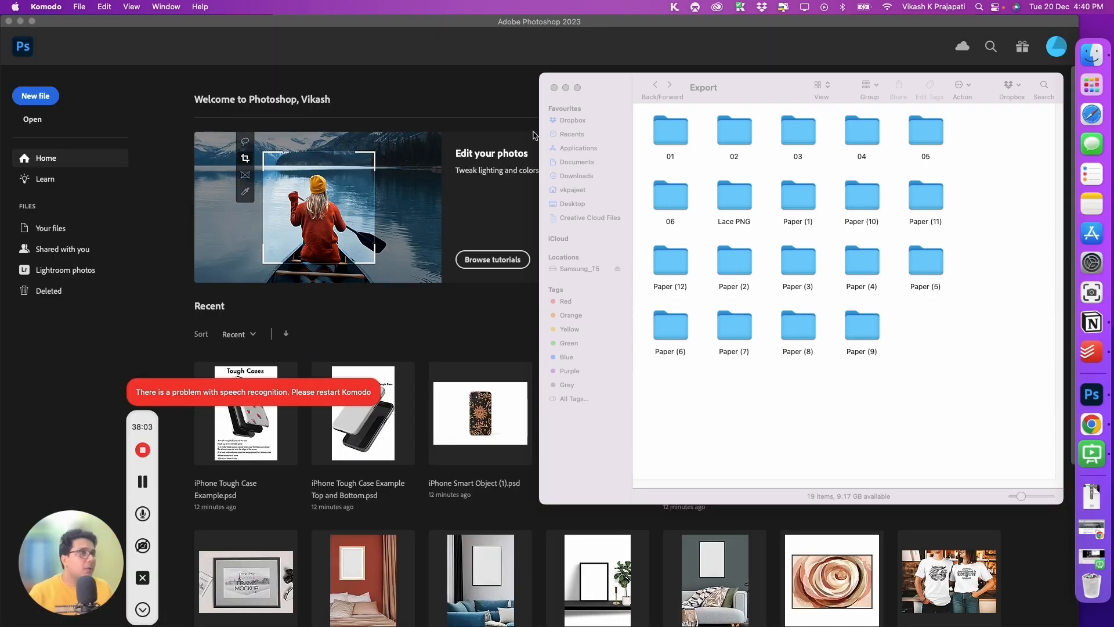
Step: Reposition the Export folder window, show it full screen, and enlarge the folder icons
left_click_drag(601, 96, 265, 98)
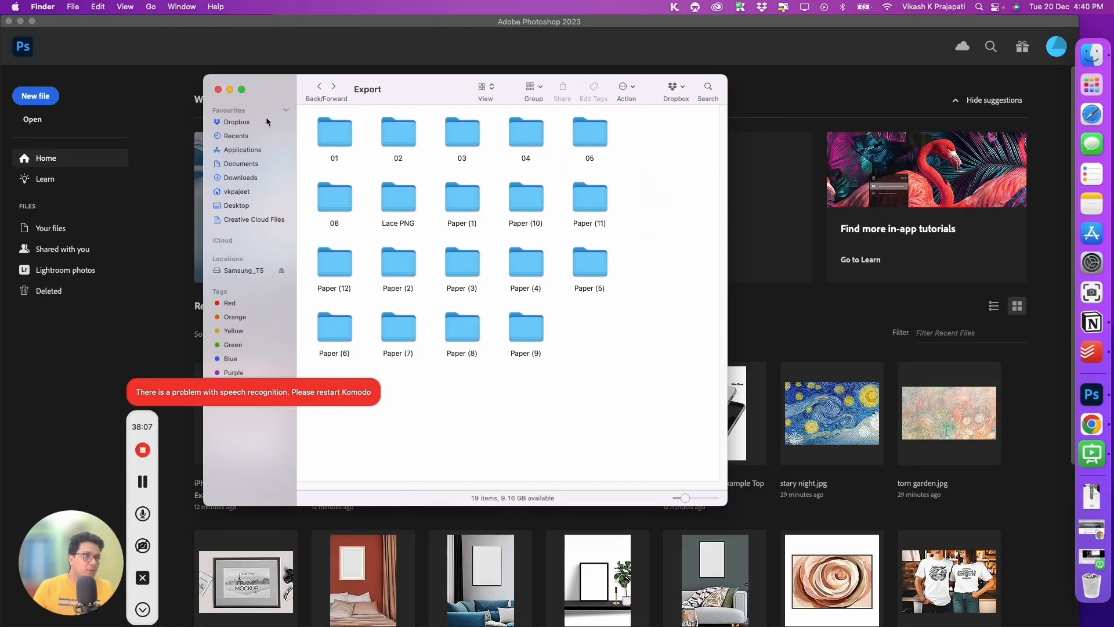
left_click(138, 614)
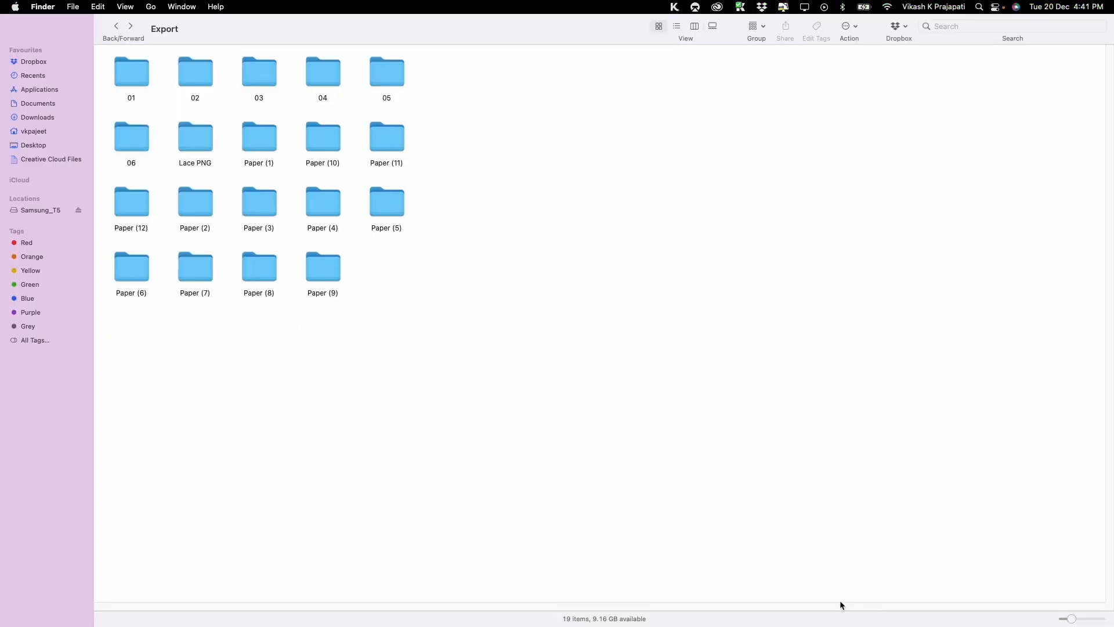
left_click(1091, 622)
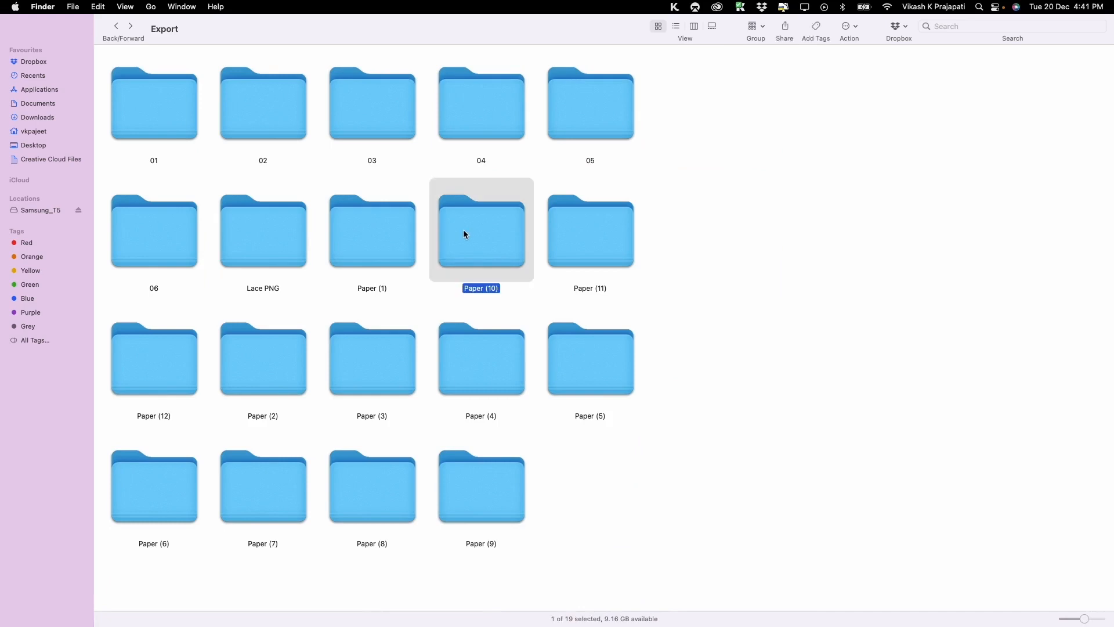
Step: Open the Paper (10) folder, examine its phone case mockups at the largest thumbnail size, and return to Export
double_click(464, 230)
left_click_drag(1074, 622, 1110, 620)
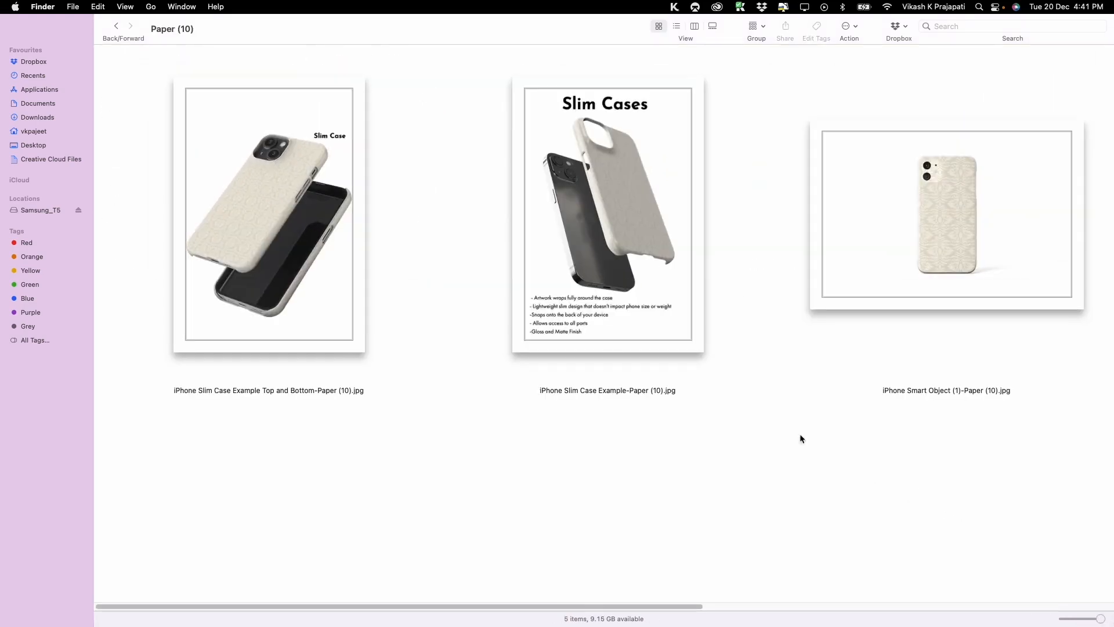
left_click_drag(563, 604, 155, 221)
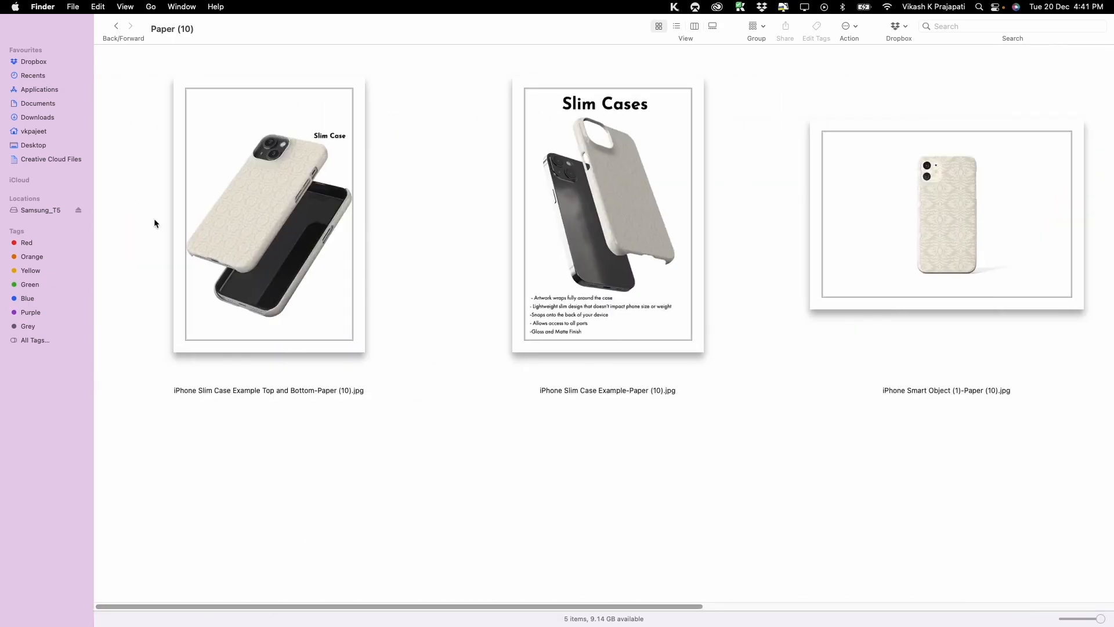
left_click(117, 26)
Step: Open the 03 folder in Export and enlarge the thumbnails to examine its phone case mockups
double_click(378, 104)
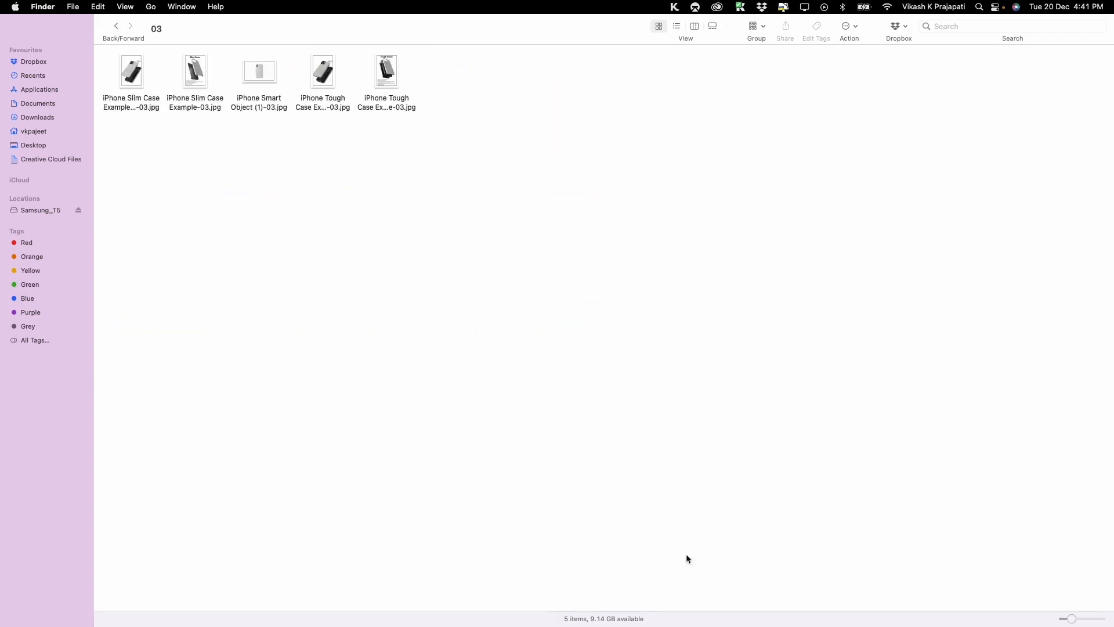
left_click_drag(1072, 619, 1099, 619)
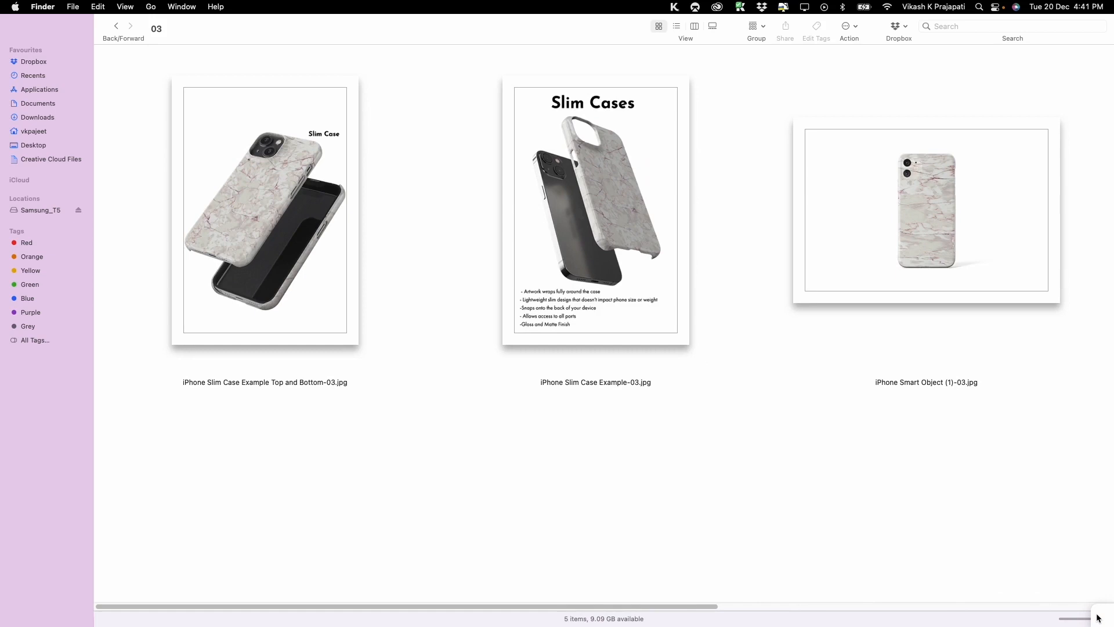